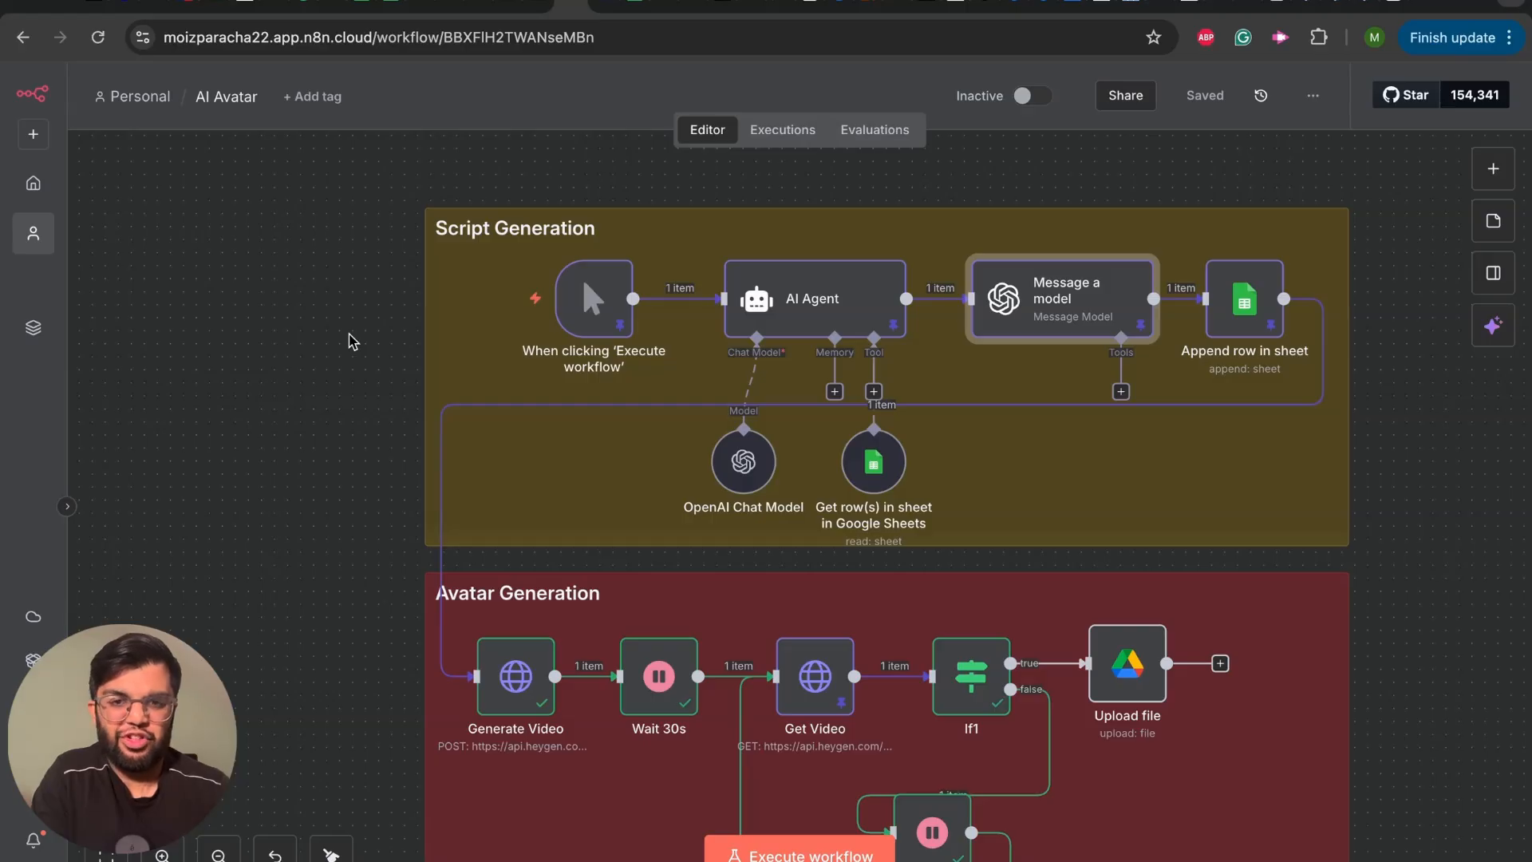
# Switch to the "Short term video scripts" spreadsheet in Google Sheets and examine the first script's title and description
pyautogui.scroll(-2, 351, 342)
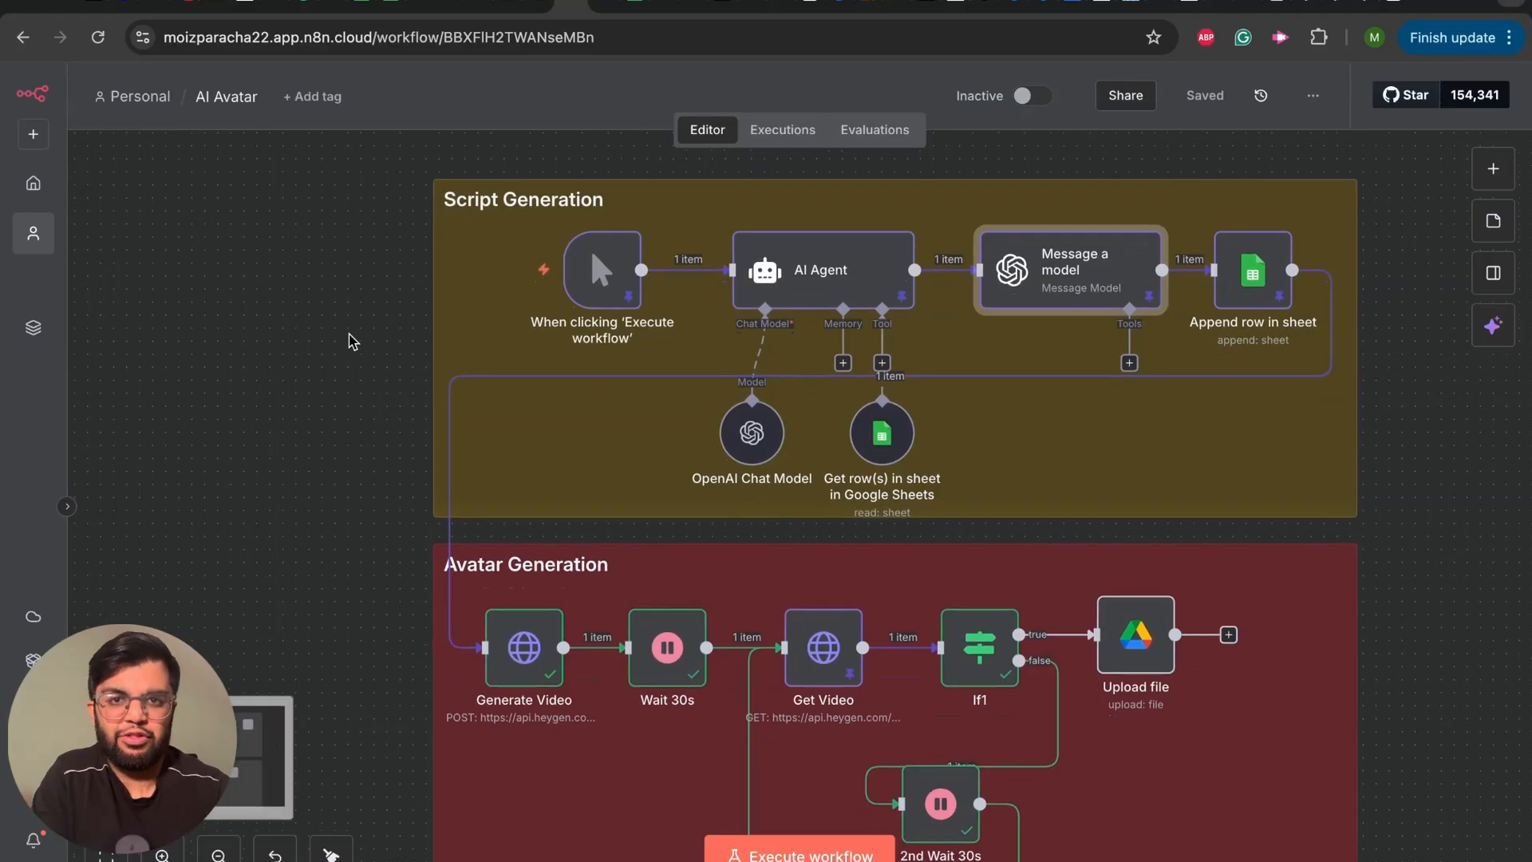
pyautogui.hscroll(1, 349, 341)
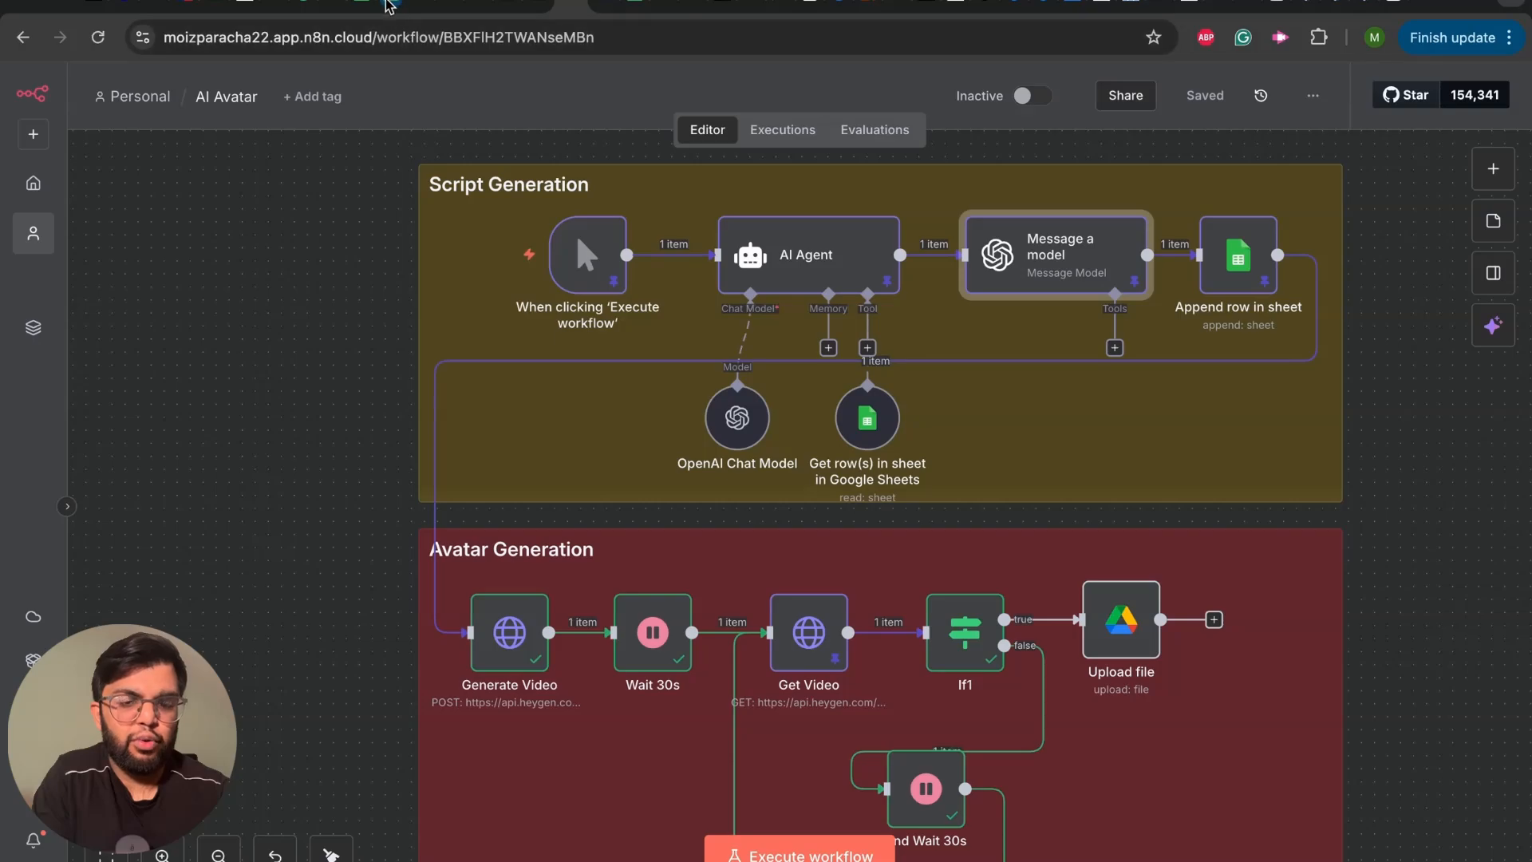
pyautogui.click(389, 6)
pyautogui.scroll(5, 314, 389)
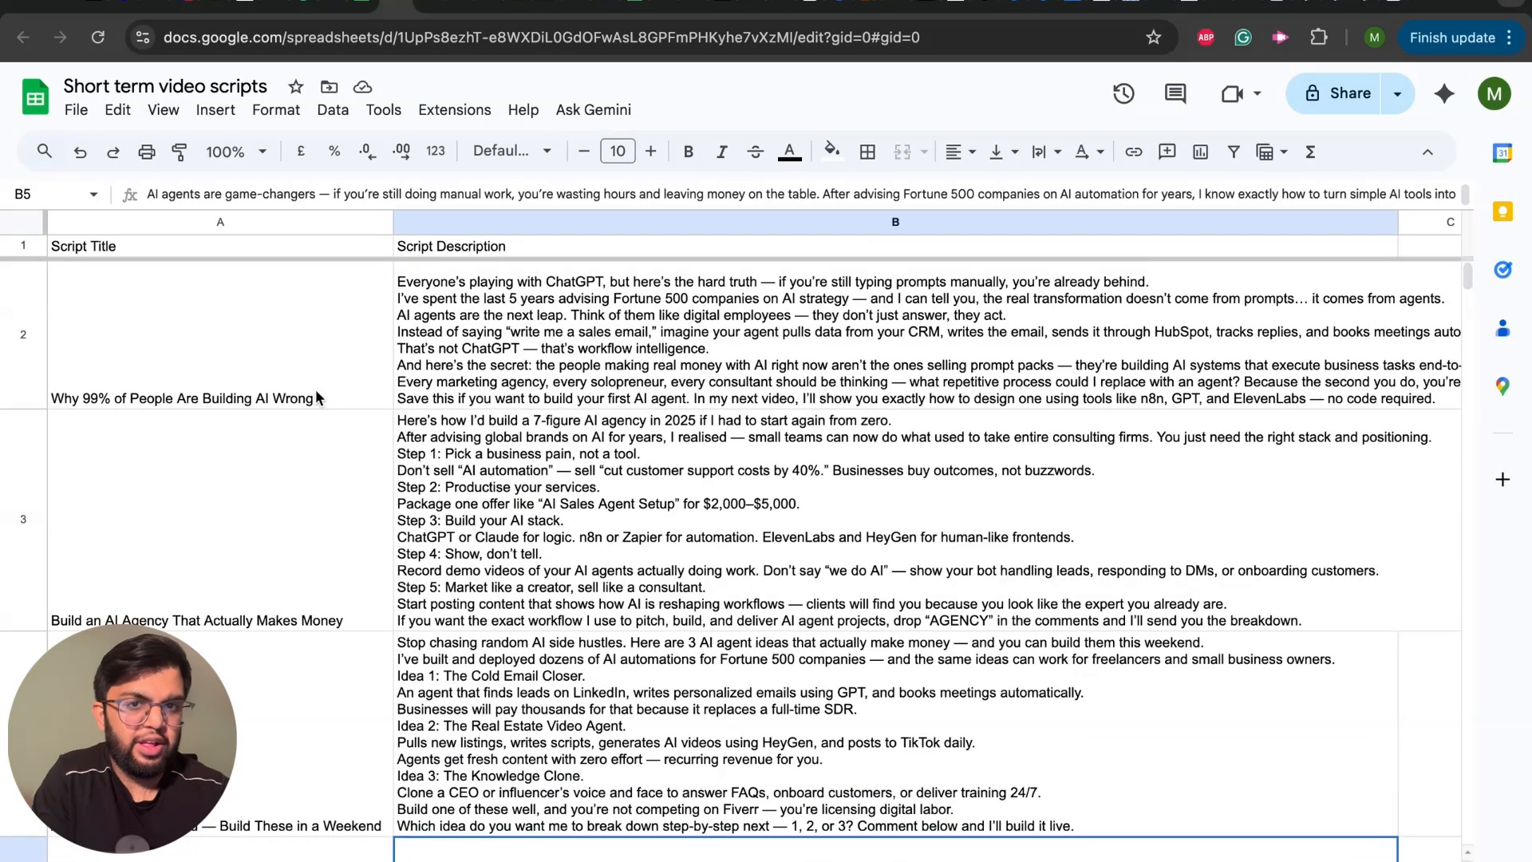
pyautogui.click(218, 346)
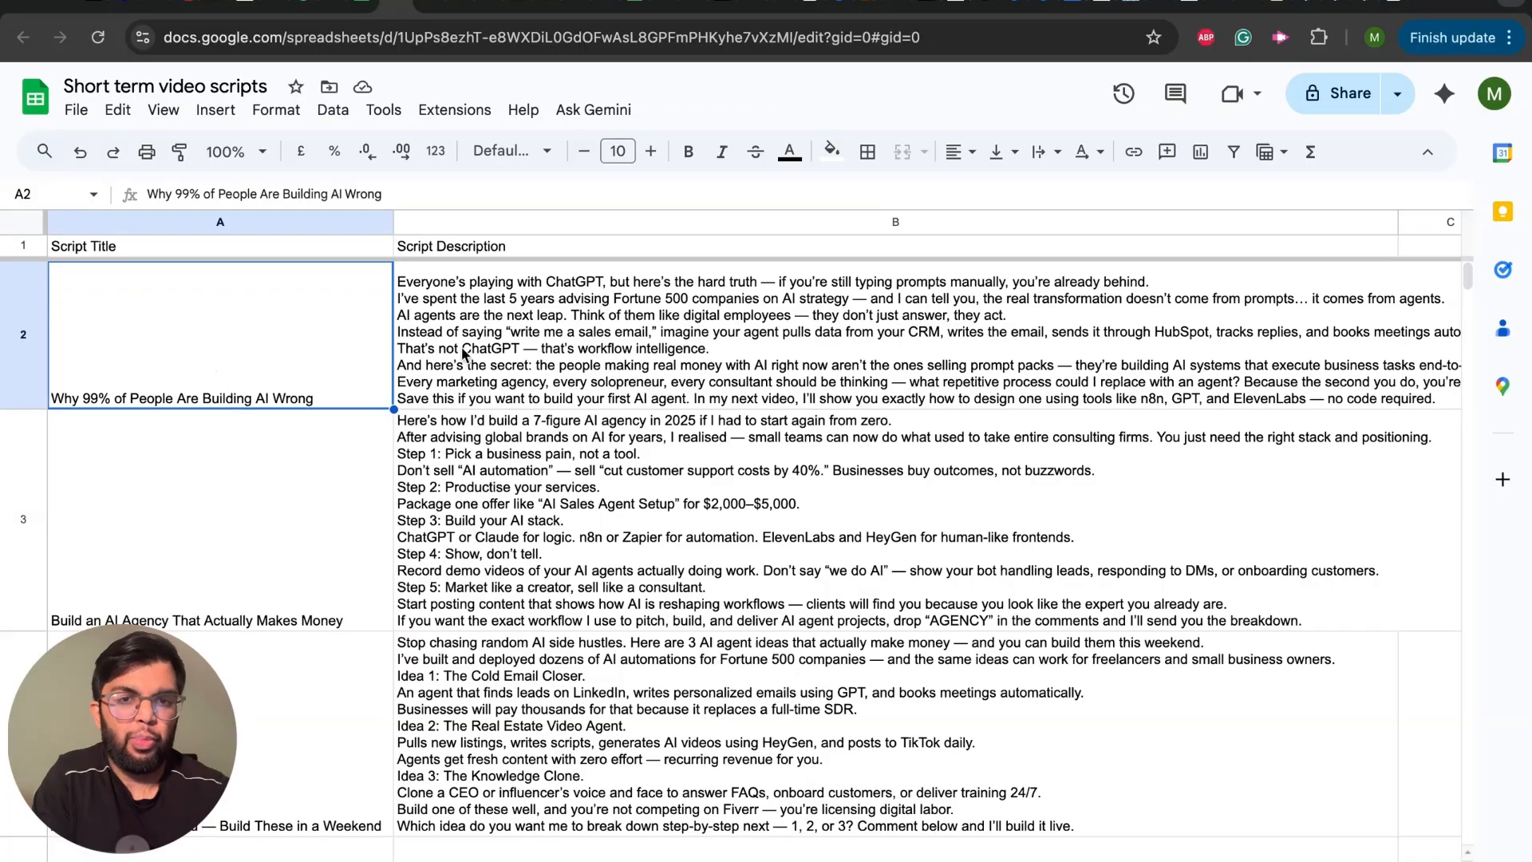
pyautogui.click(564, 341)
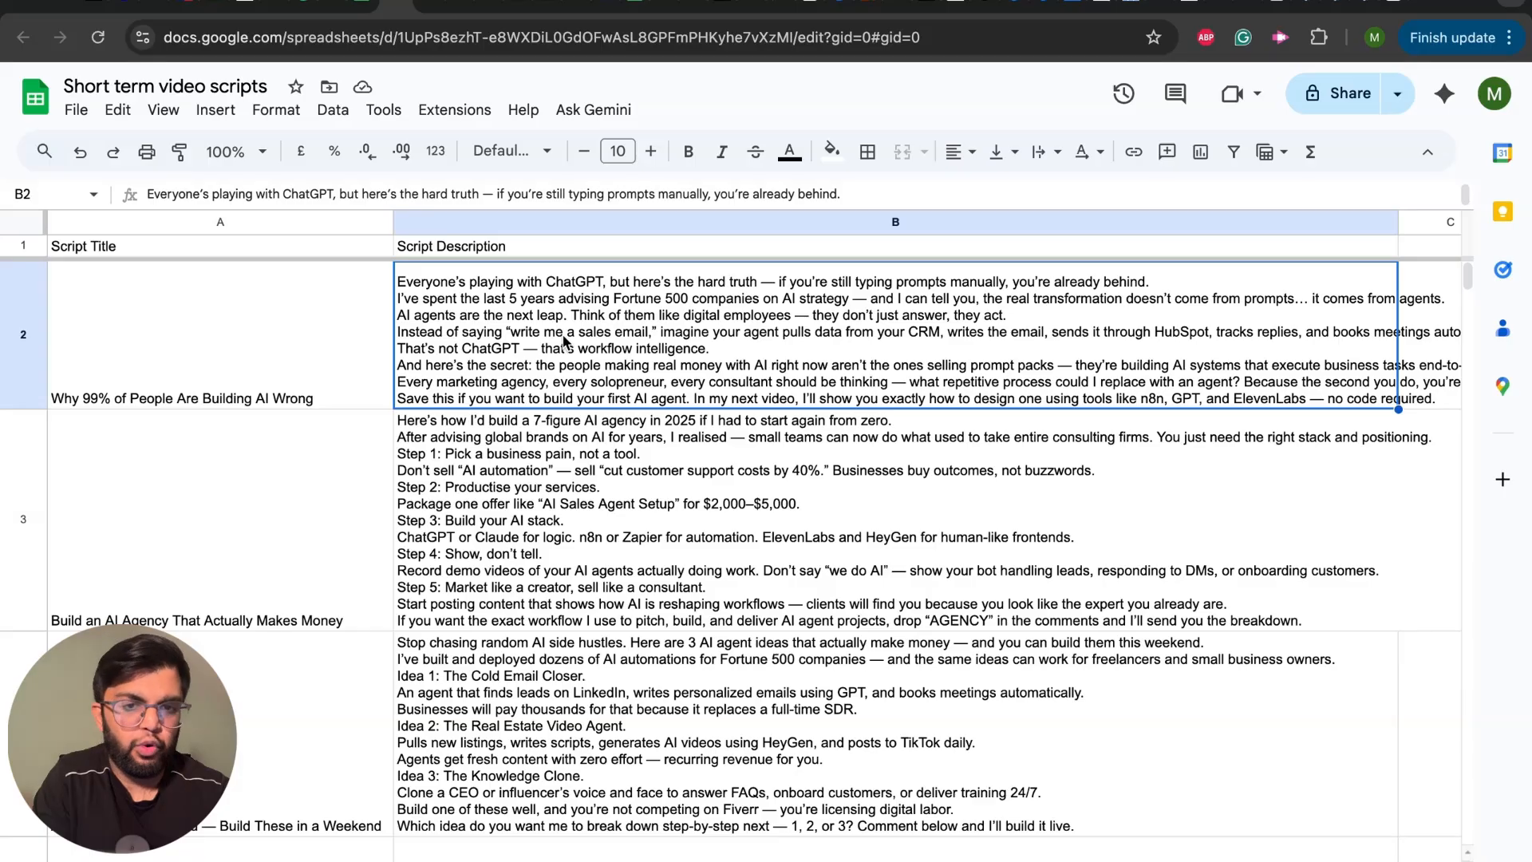
pyautogui.click(271, 337)
pyautogui.doubleClick(486, 321)
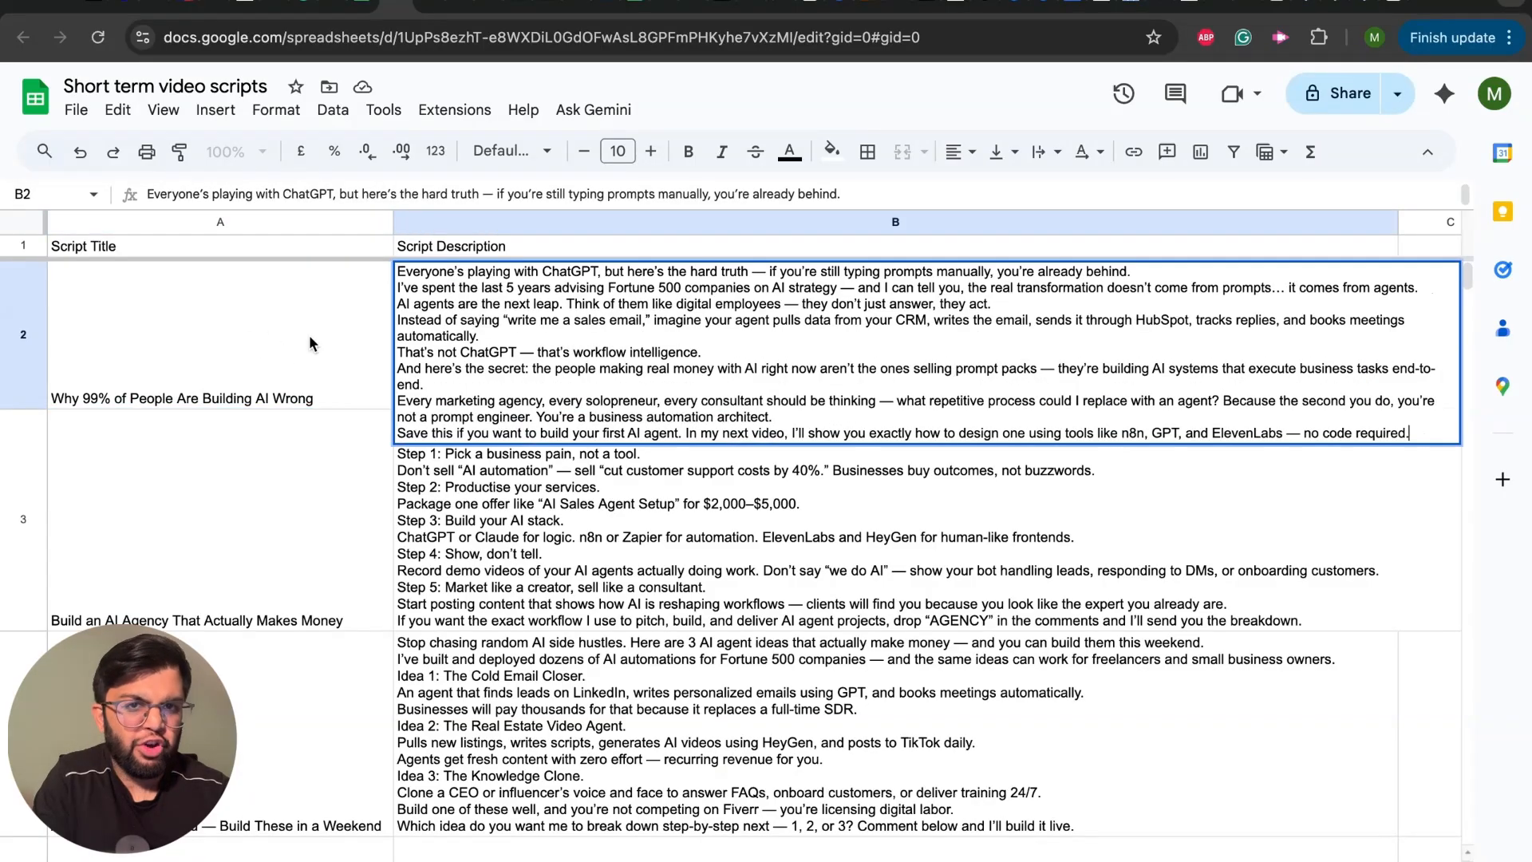
pyautogui.click(311, 338)
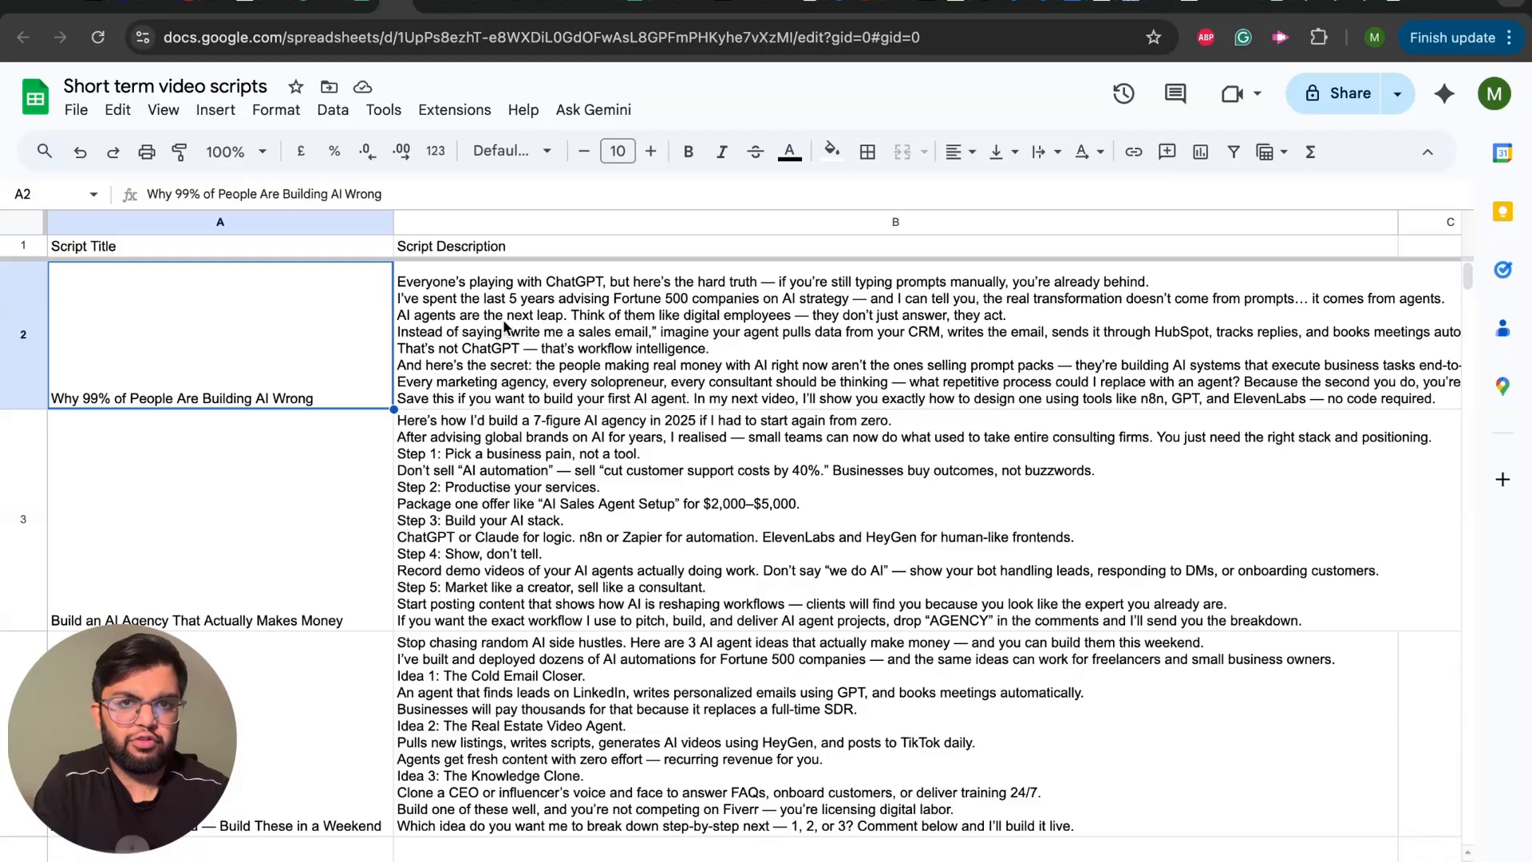
pyautogui.scroll(-1, 237, 533)
pyautogui.scroll(1, 238, 533)
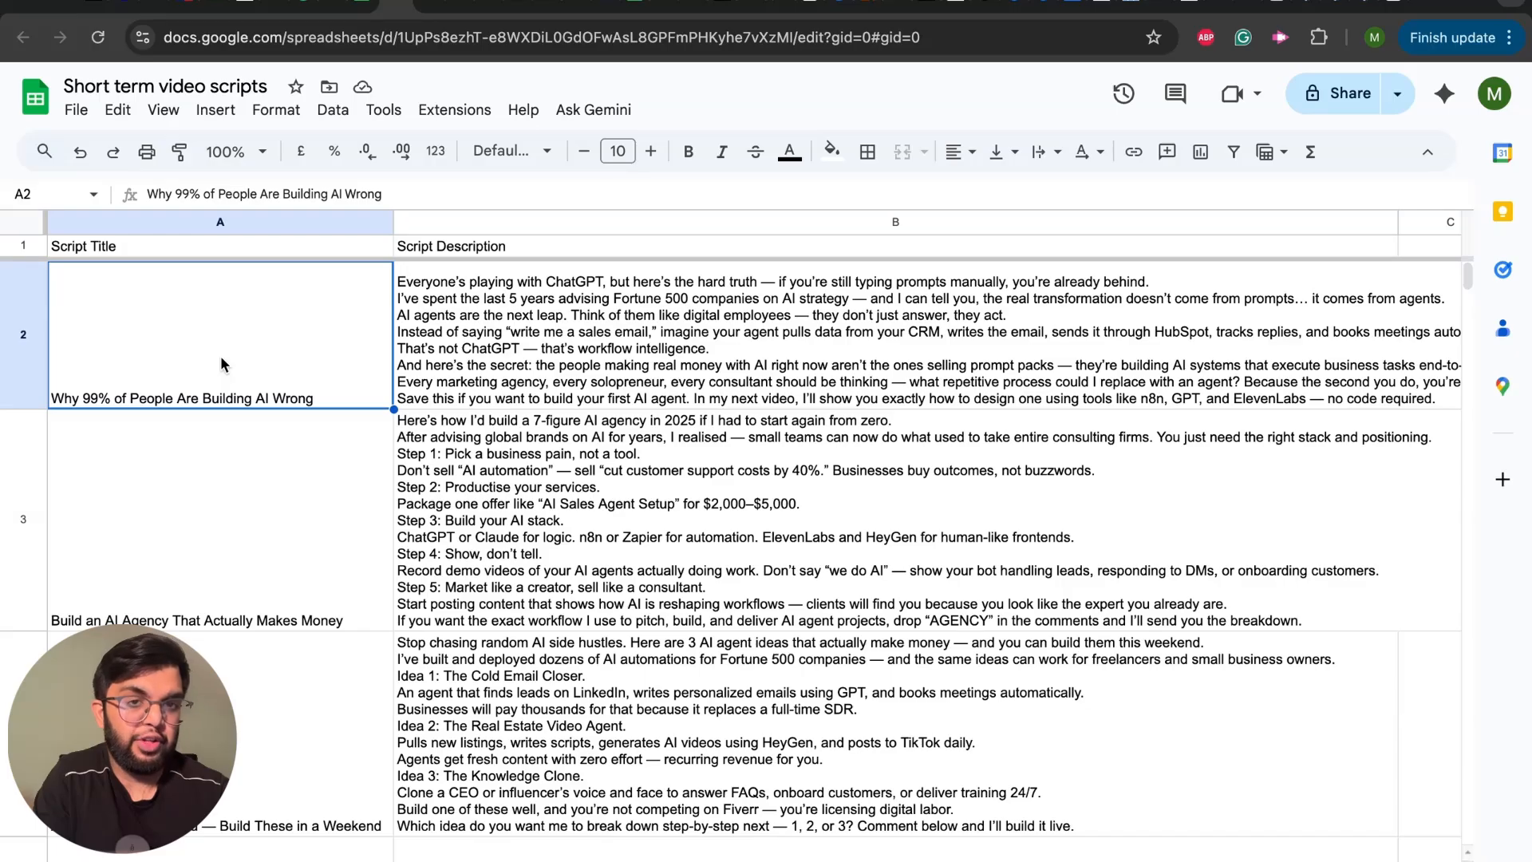
# Examine the second and third scripts, selecting all three scripts' titles and descriptions in A2:B4 for review
pyautogui.click(222, 521)
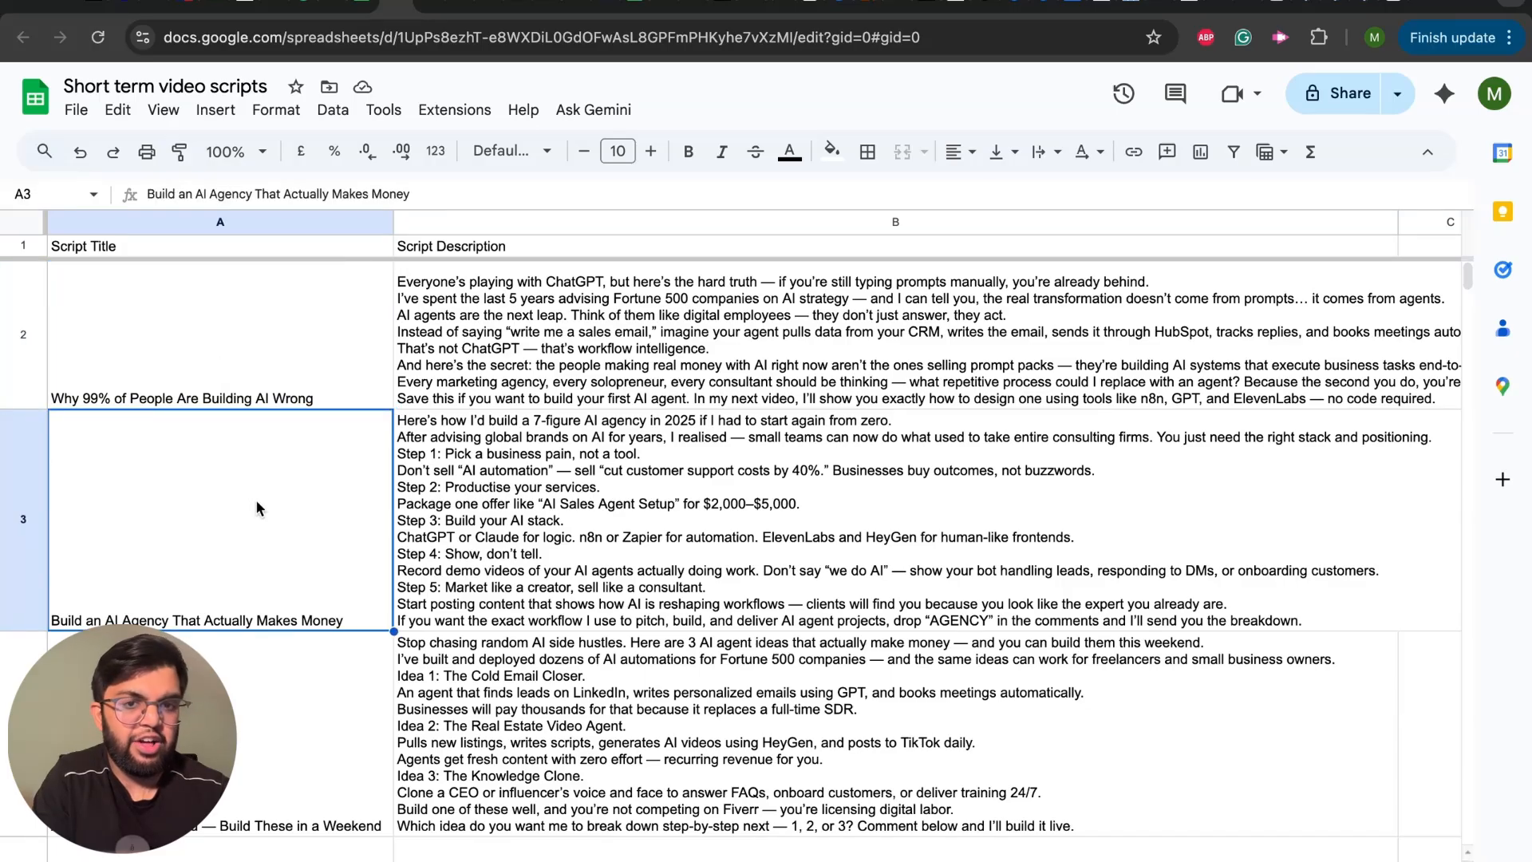
pyautogui.scroll(-2, 257, 507)
pyautogui.scroll(2, 256, 499)
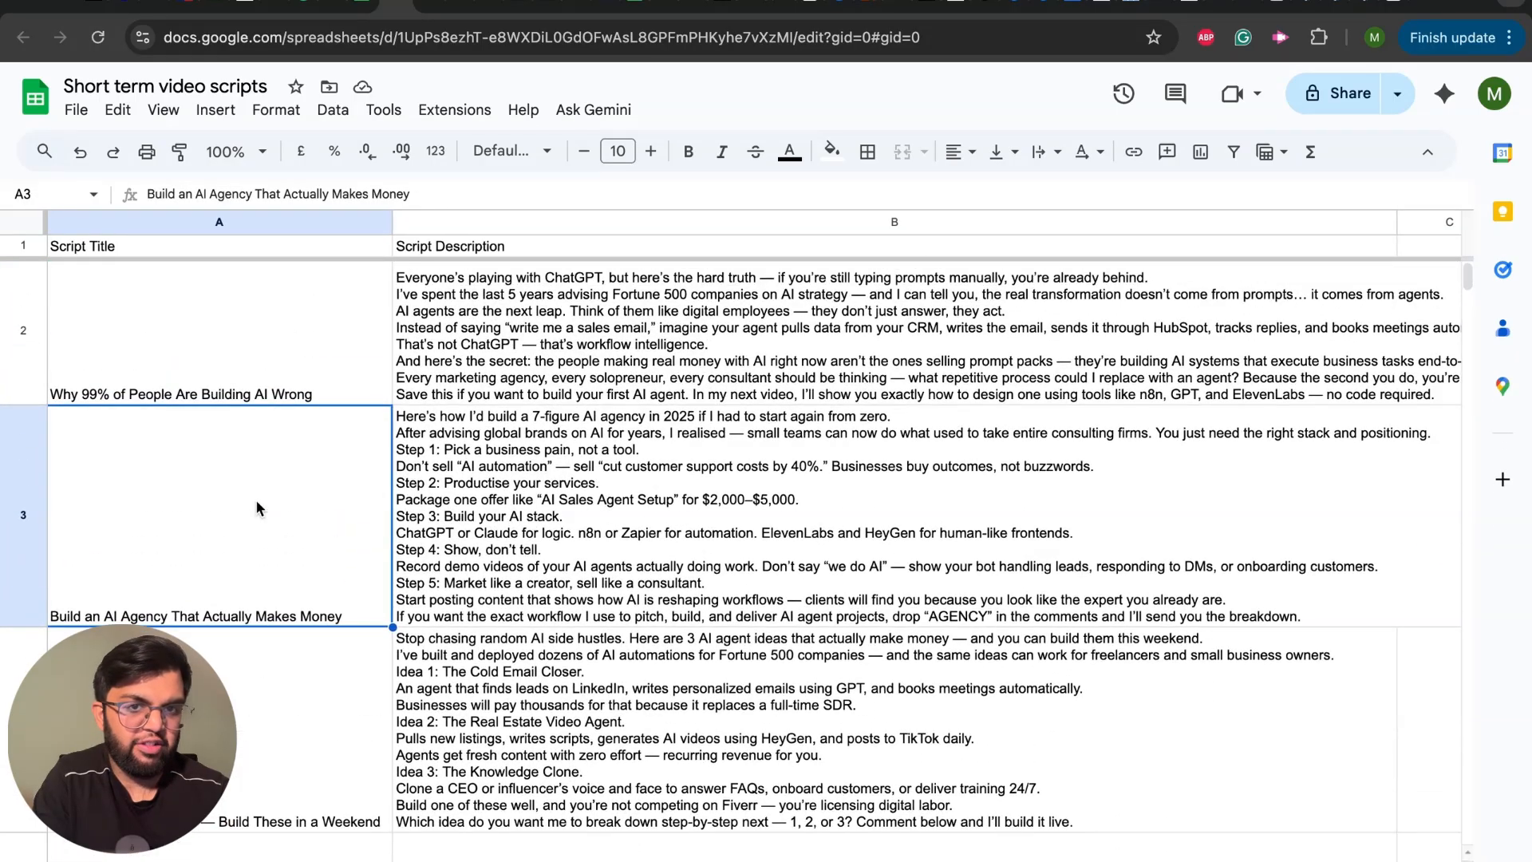
pyautogui.click(535, 692)
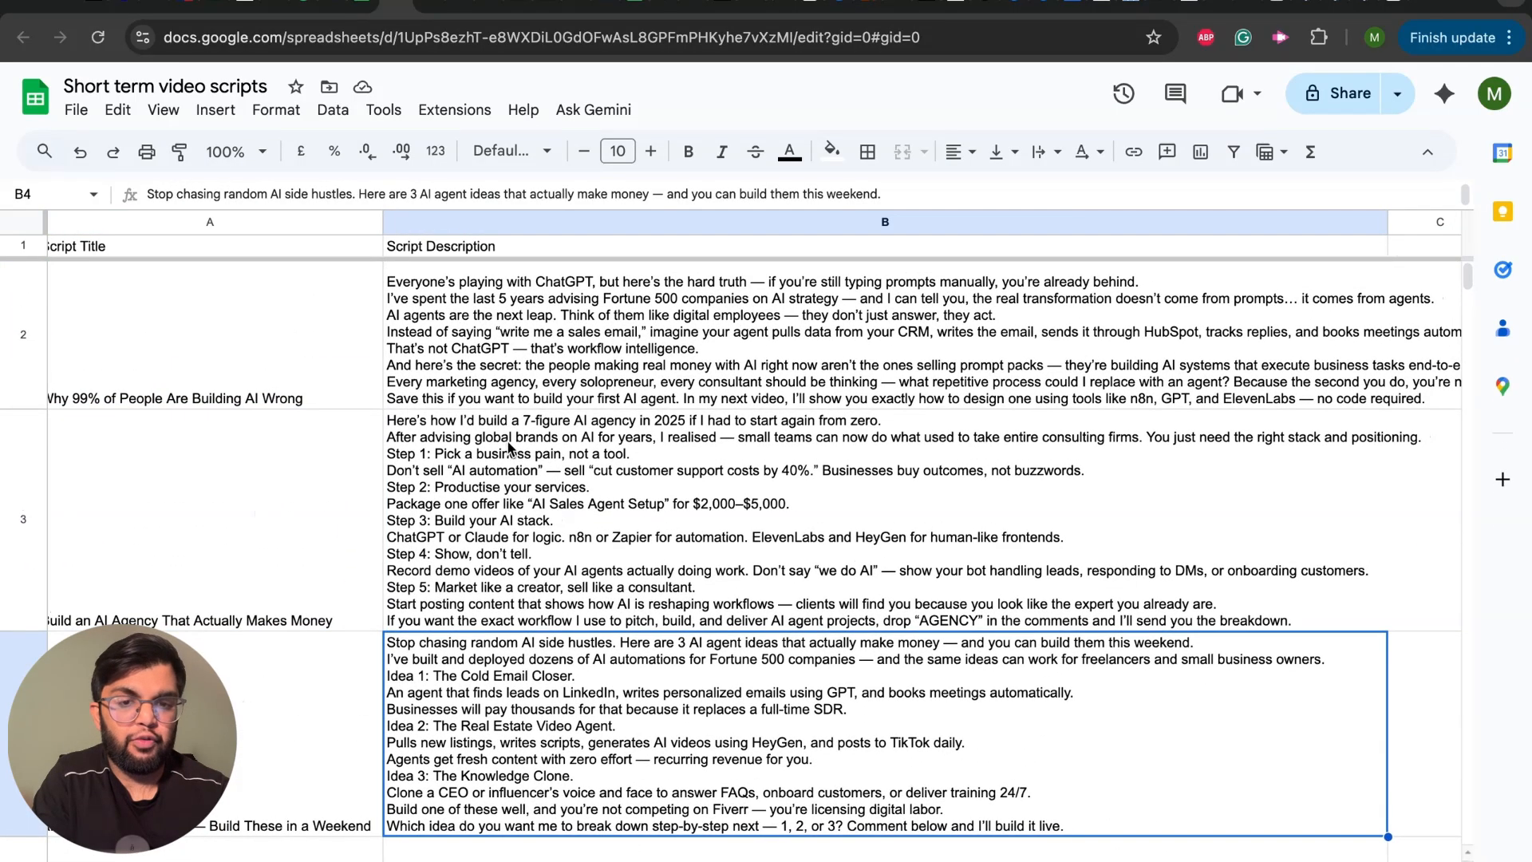
pyautogui.hscroll(-1, 409, 467)
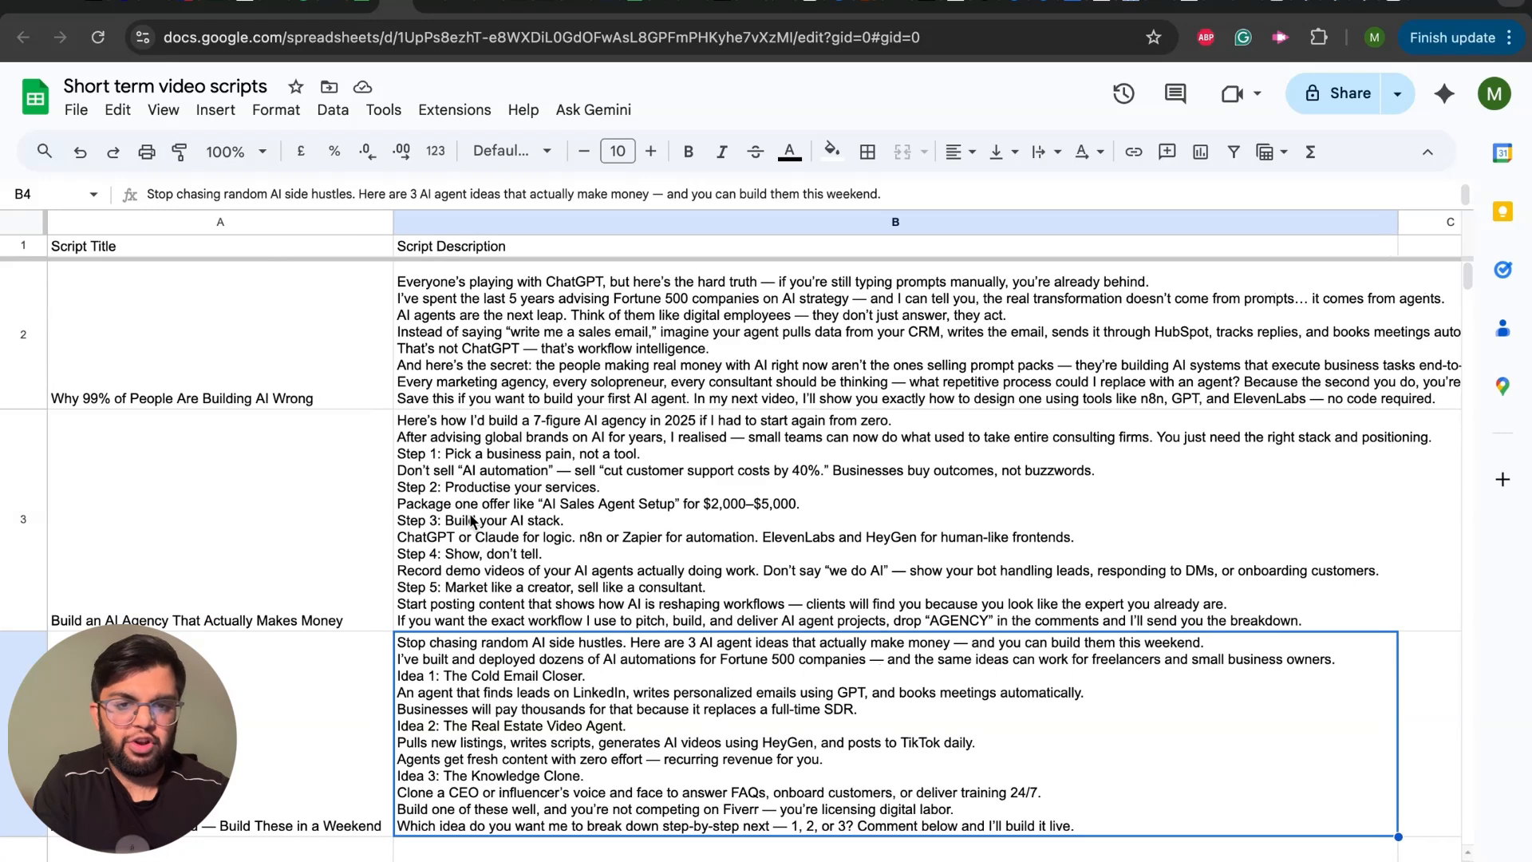
pyautogui.moveTo(218, 338); pyautogui.dragTo(704, 773)
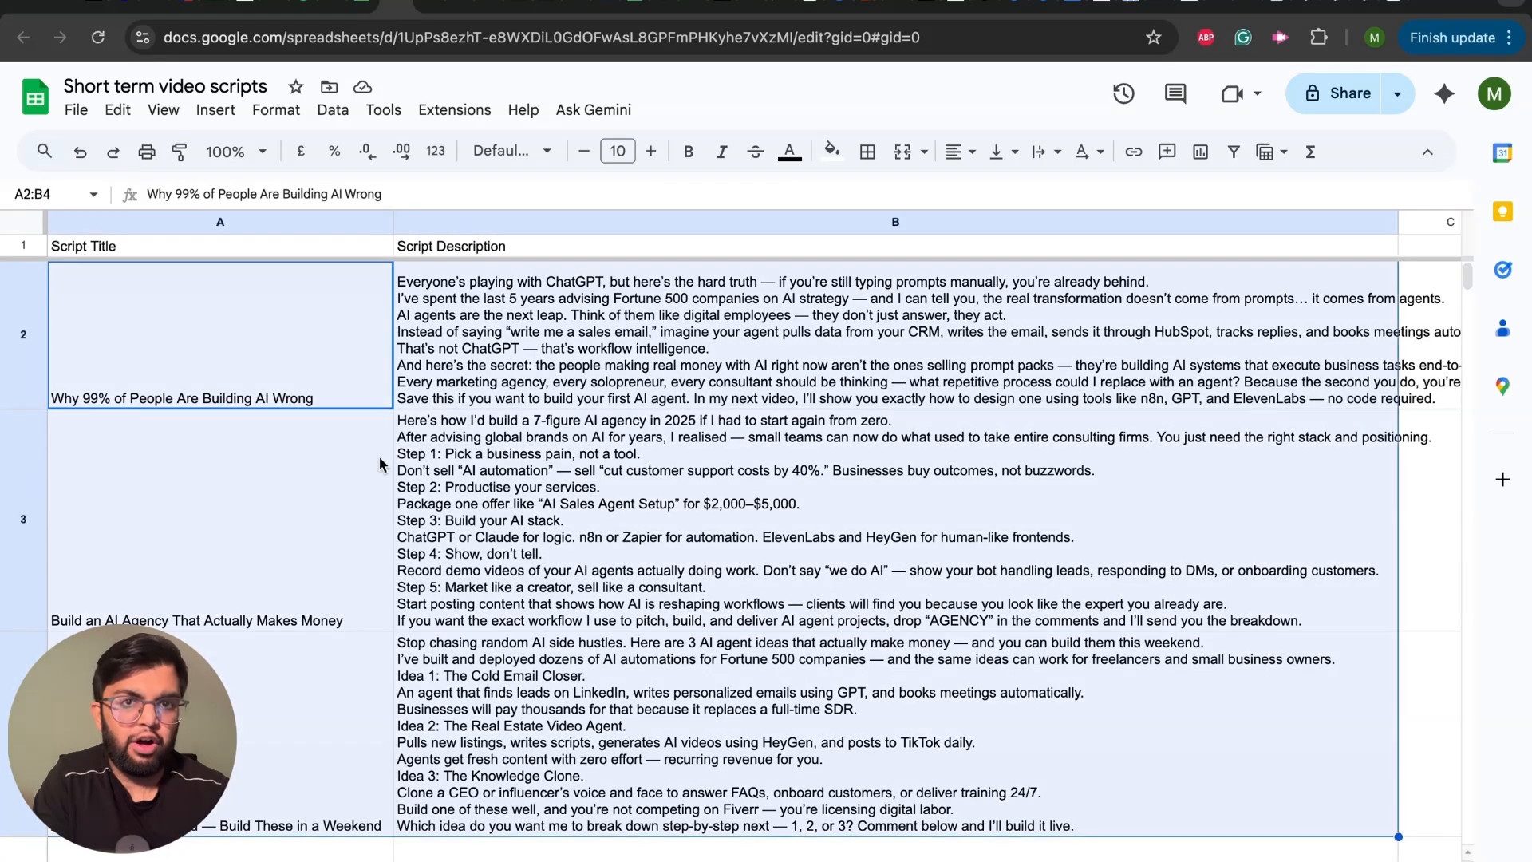
pyautogui.click(295, 399)
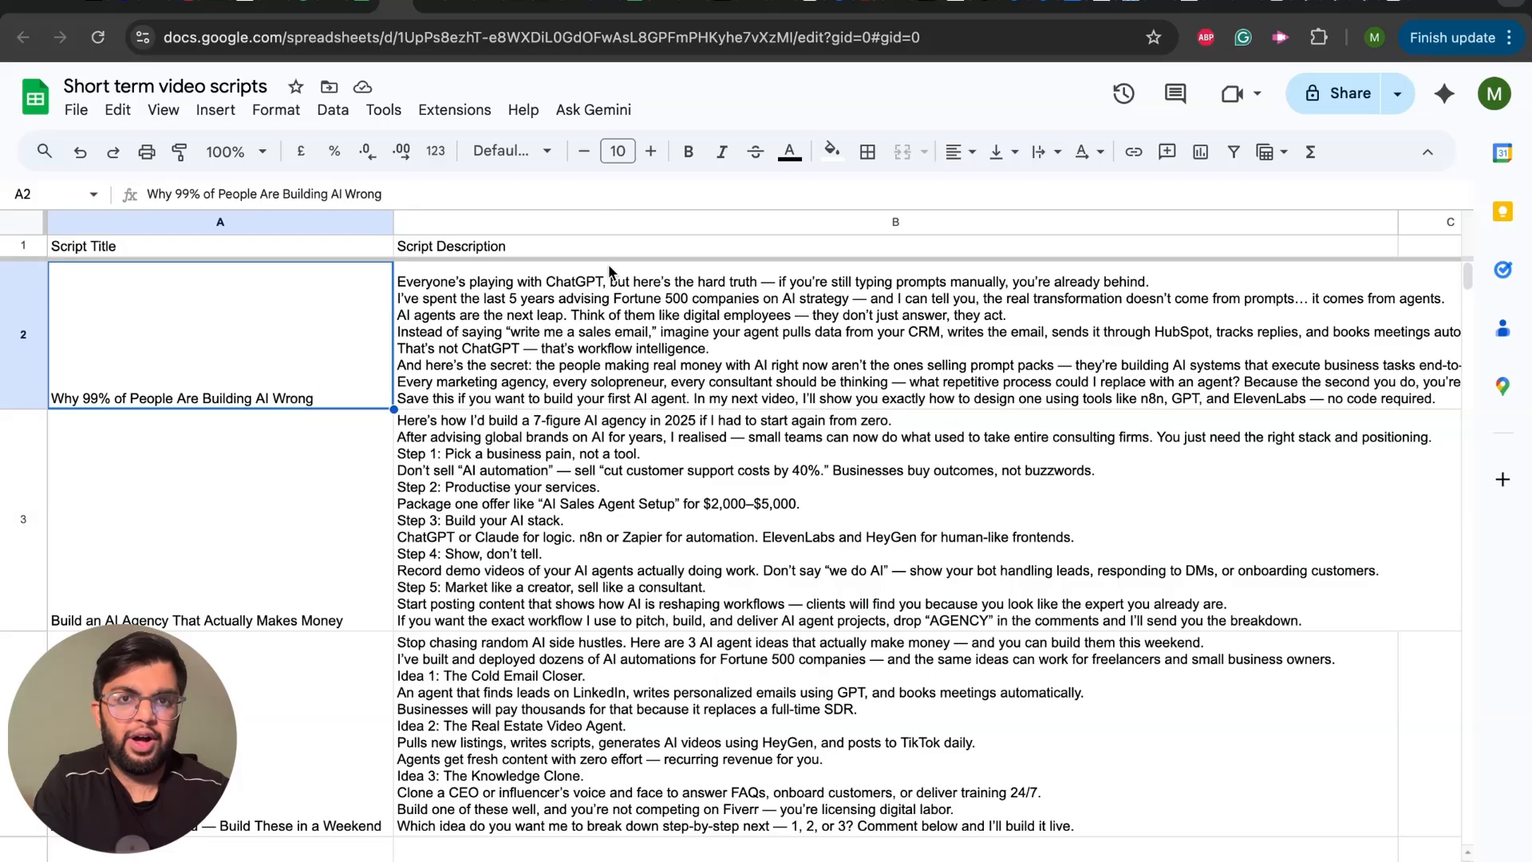
# Switch back to the AI Avatar workflow in n8n, open the AI Agent node and enlarge its user message prompt box
pyautogui.click(572, 8)
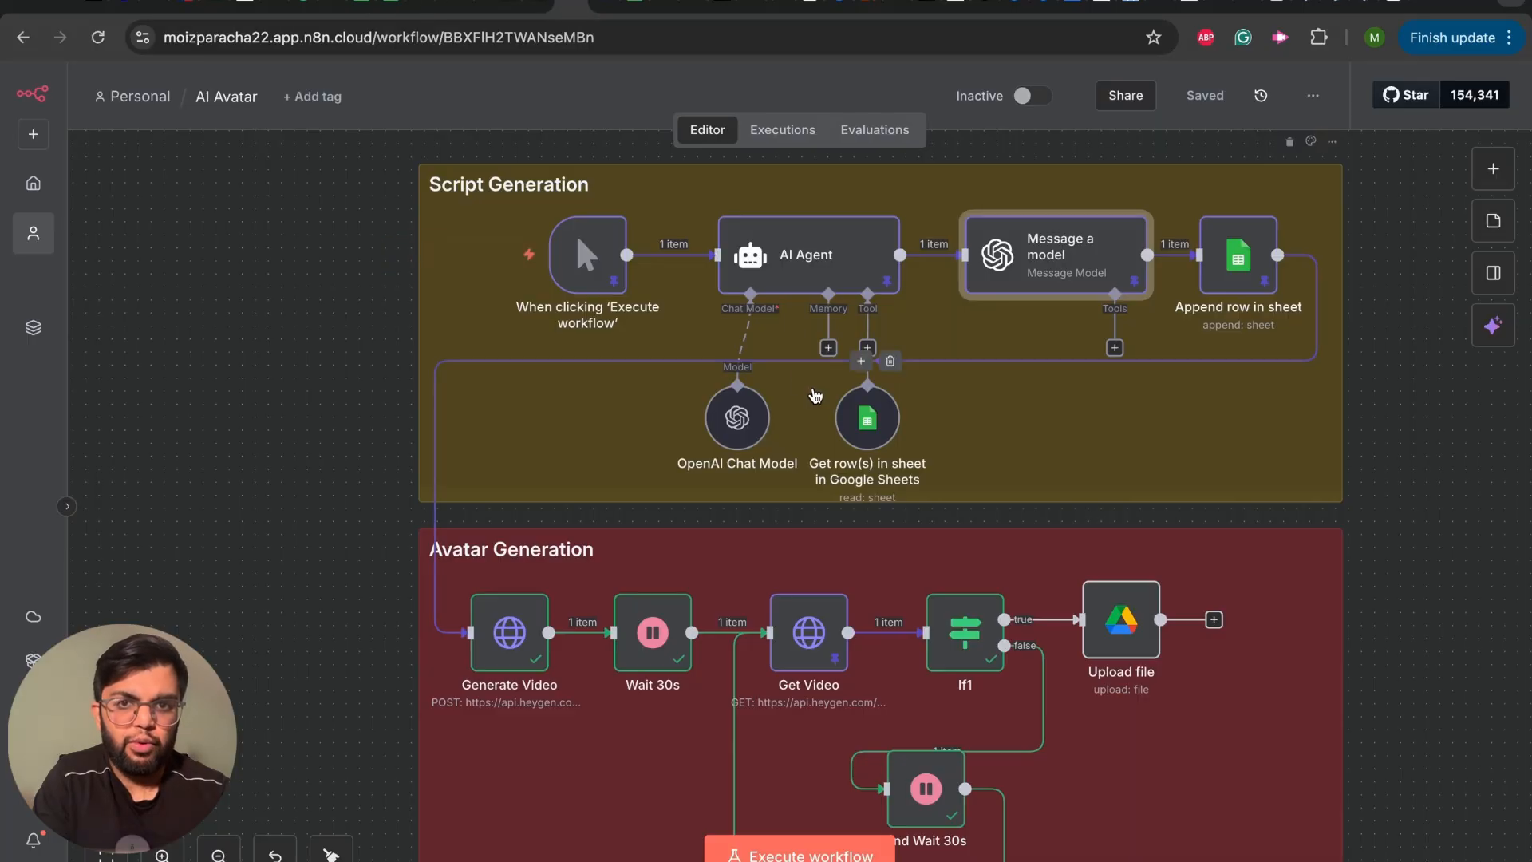
pyautogui.click(798, 261)
pyautogui.doubleClick(797, 262)
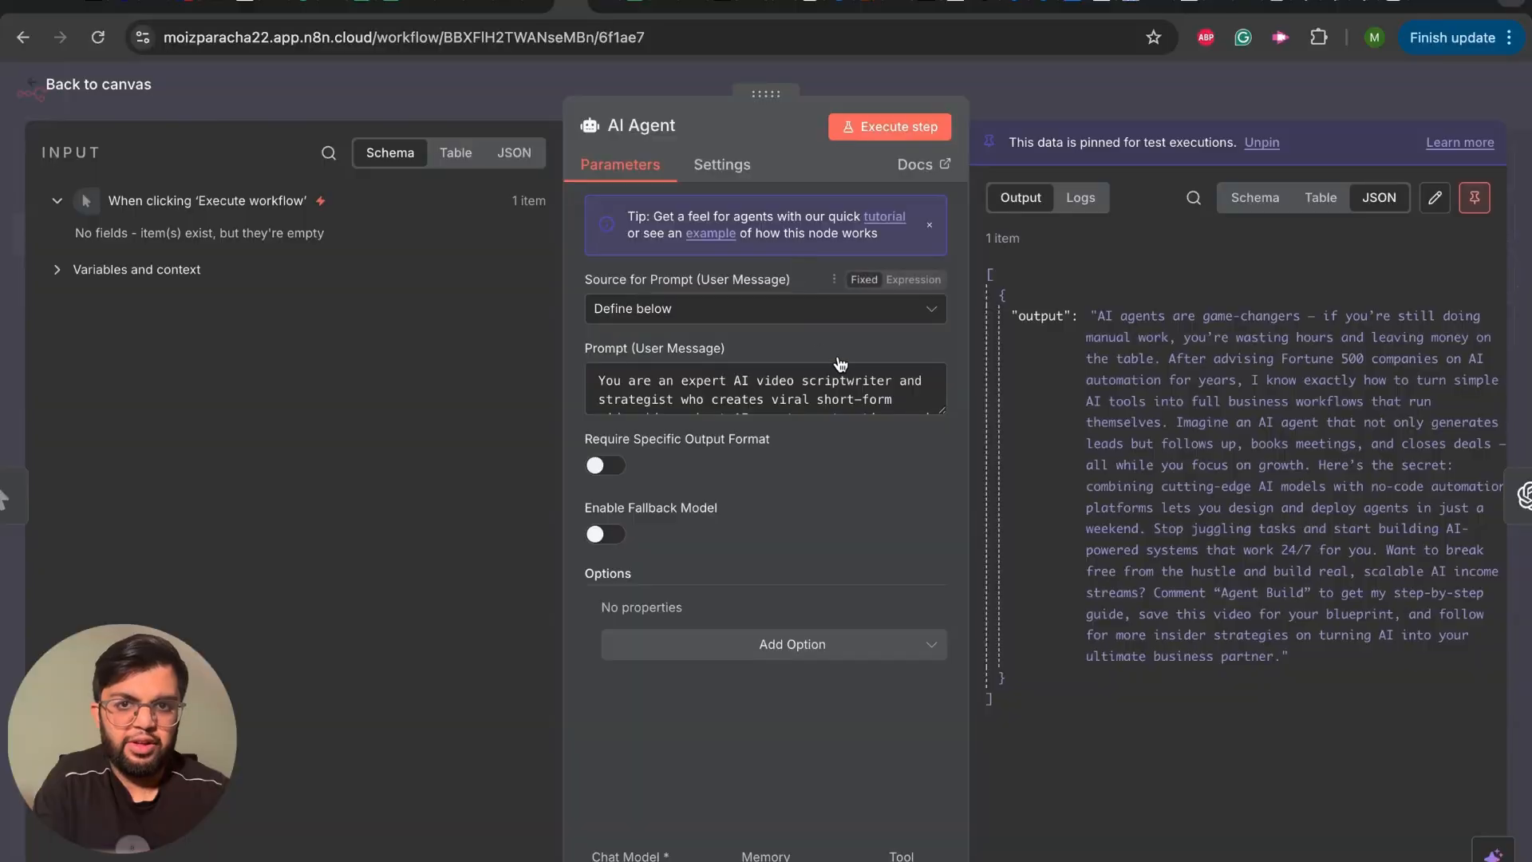
pyautogui.moveTo(944, 412); pyautogui.dragTo(943, 705)
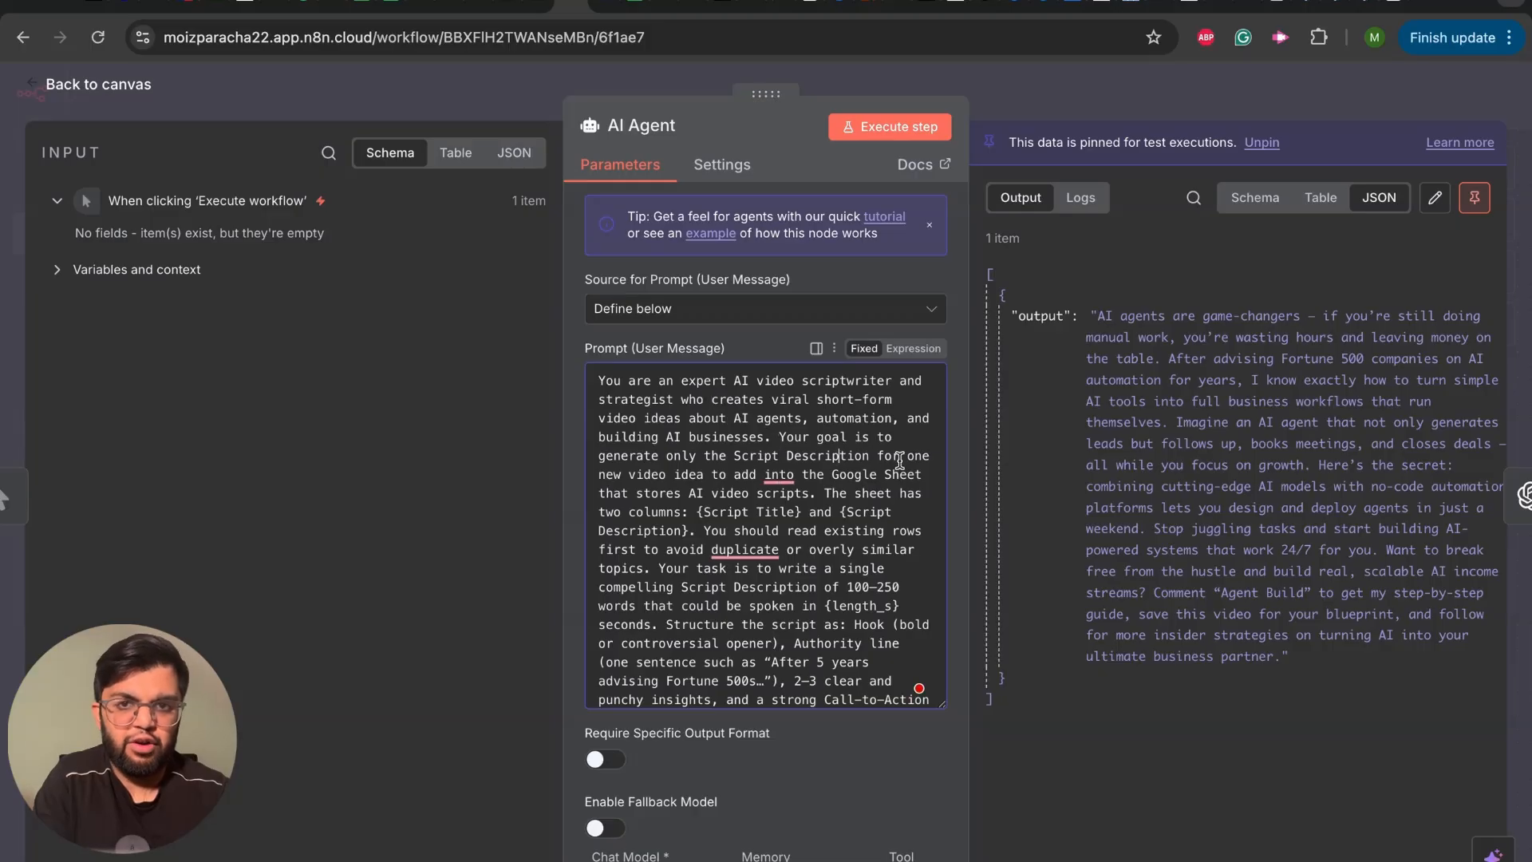
# Read through the AI Agent's user prompt, including the duplicate check, script structure and output format instructions
pyautogui.moveTo(775, 436); pyautogui.dragTo(887, 534)
pyautogui.click(874, 625)
pyautogui.scroll(-1, 874, 625)
pyautogui.scroll(-2, 875, 625)
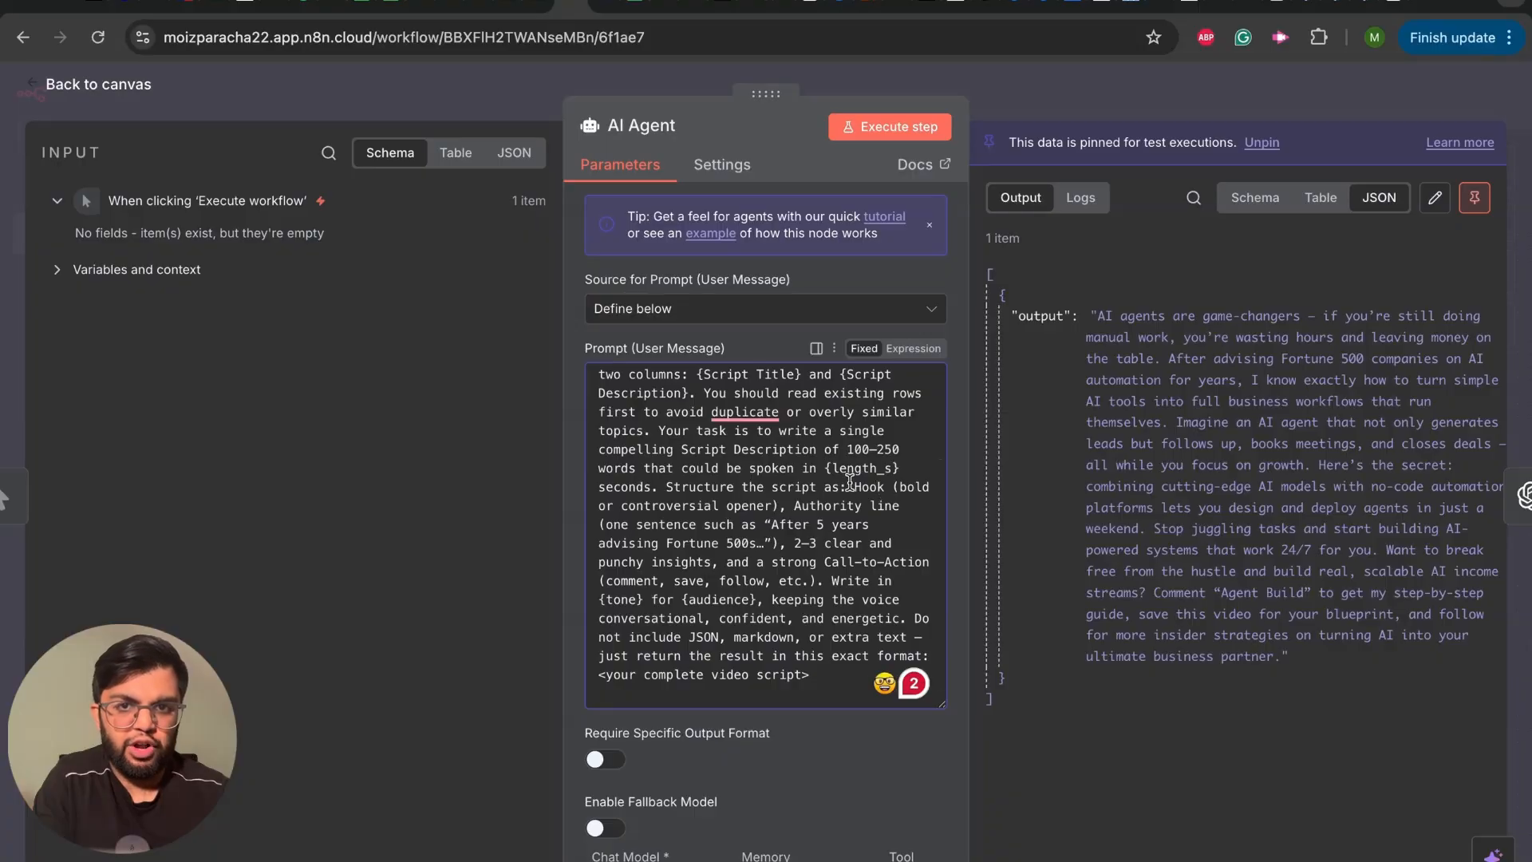
pyautogui.moveTo(849, 486); pyautogui.dragTo(874, 519)
pyautogui.click(810, 543)
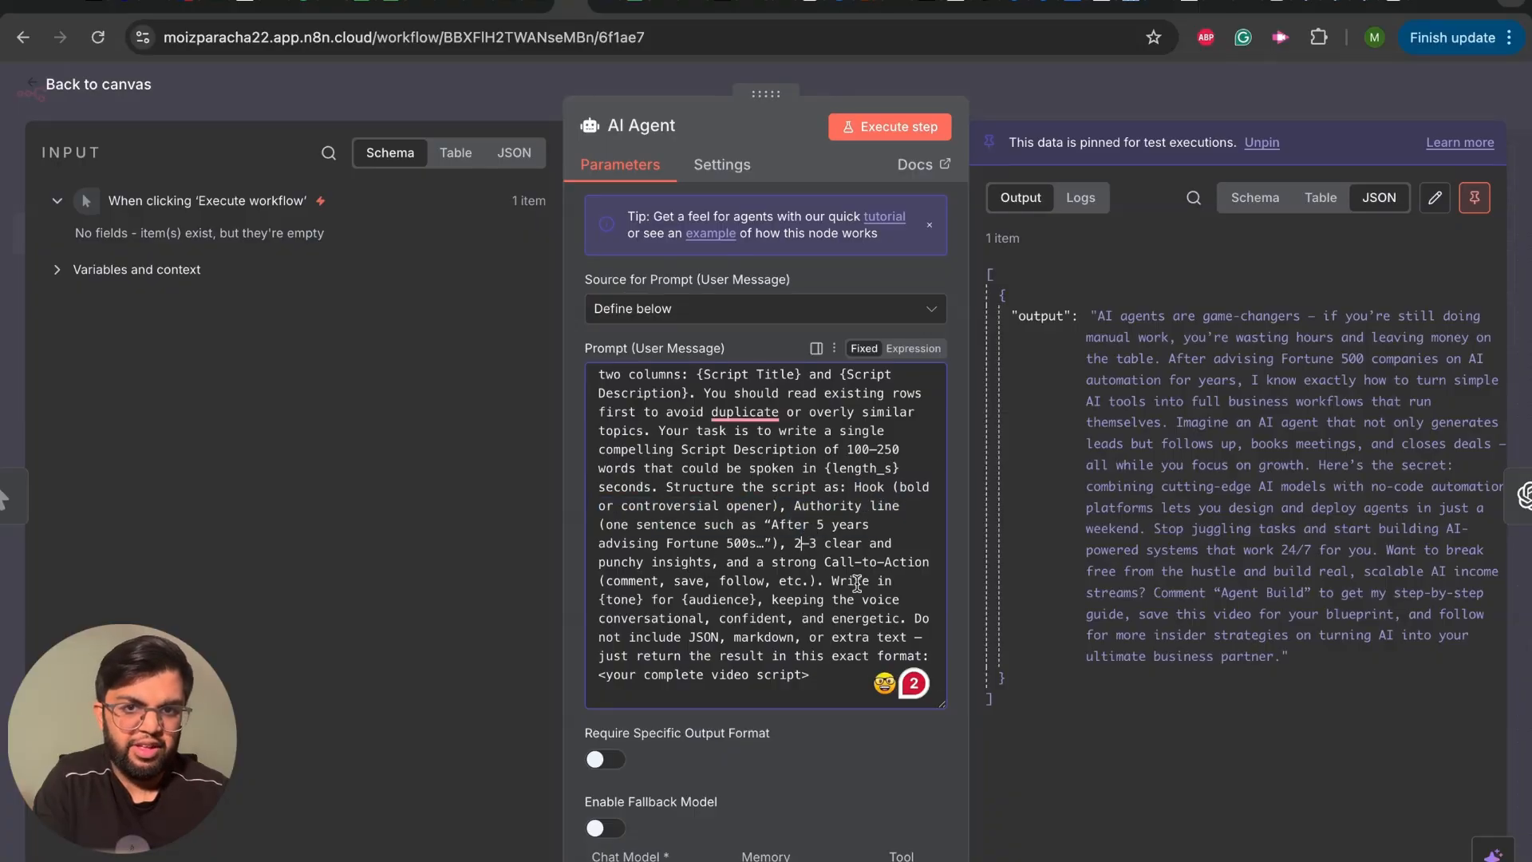
pyautogui.scroll(2, 789, 488)
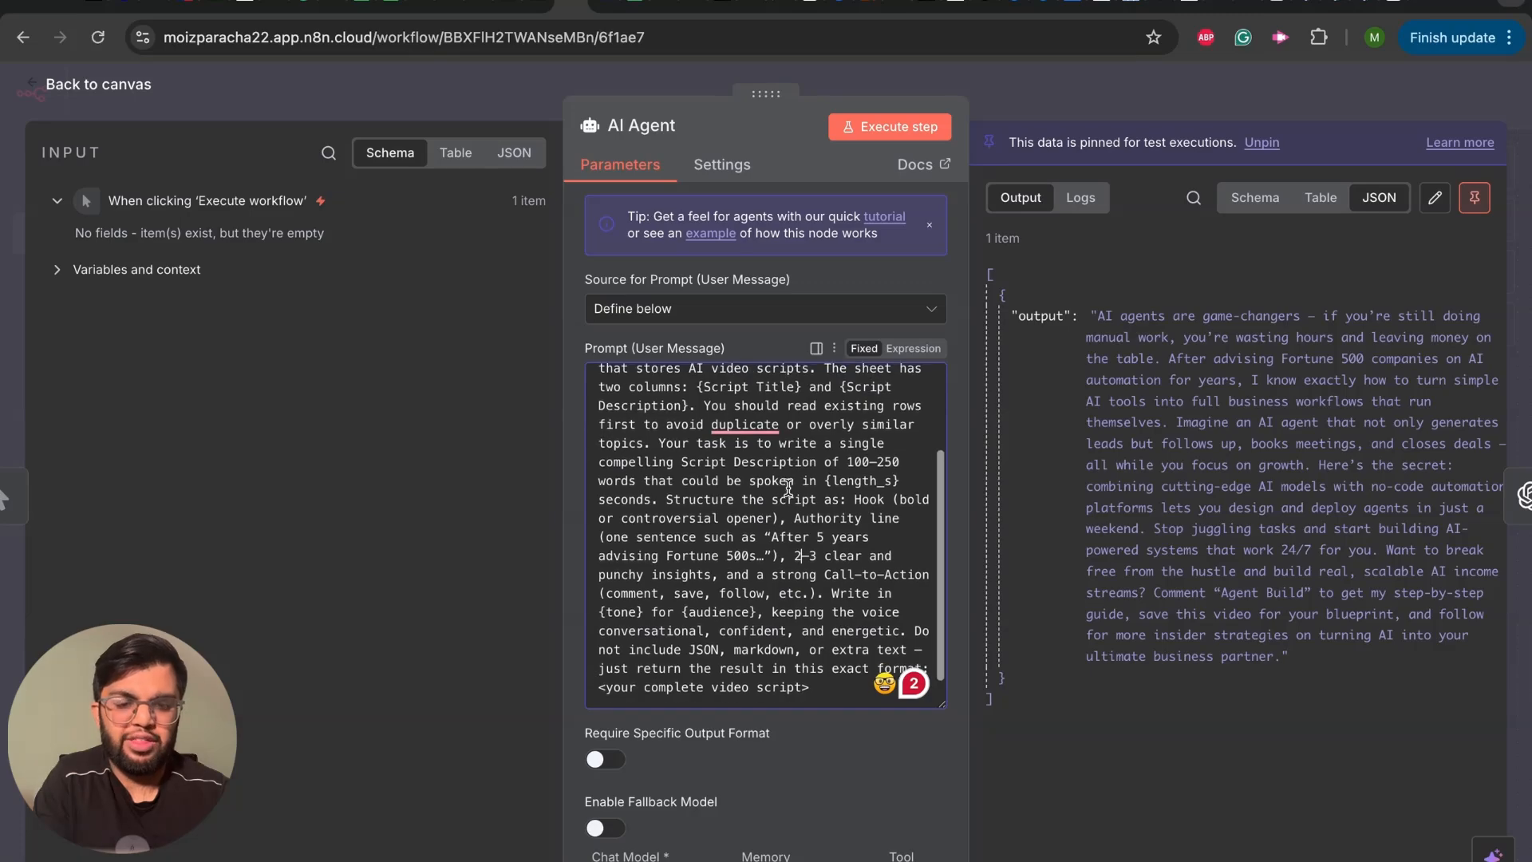
pyautogui.scroll(1, 788, 488)
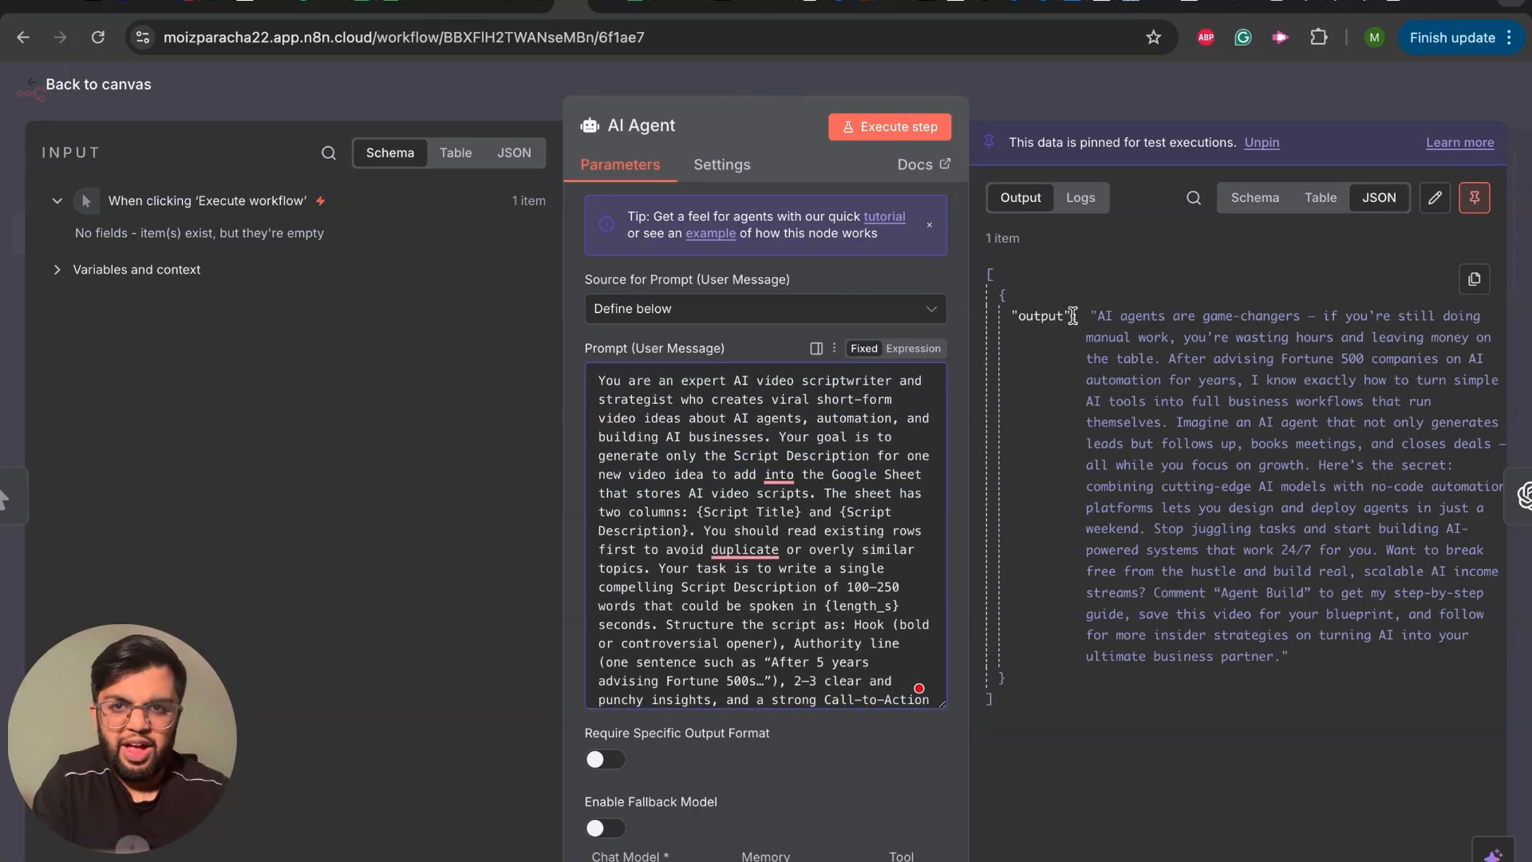
# Examine the script text in the AI Agent's pinned JSON output, highlighting it, and return to the canvas
pyautogui.moveTo(1092, 314); pyautogui.dragTo(1385, 656)
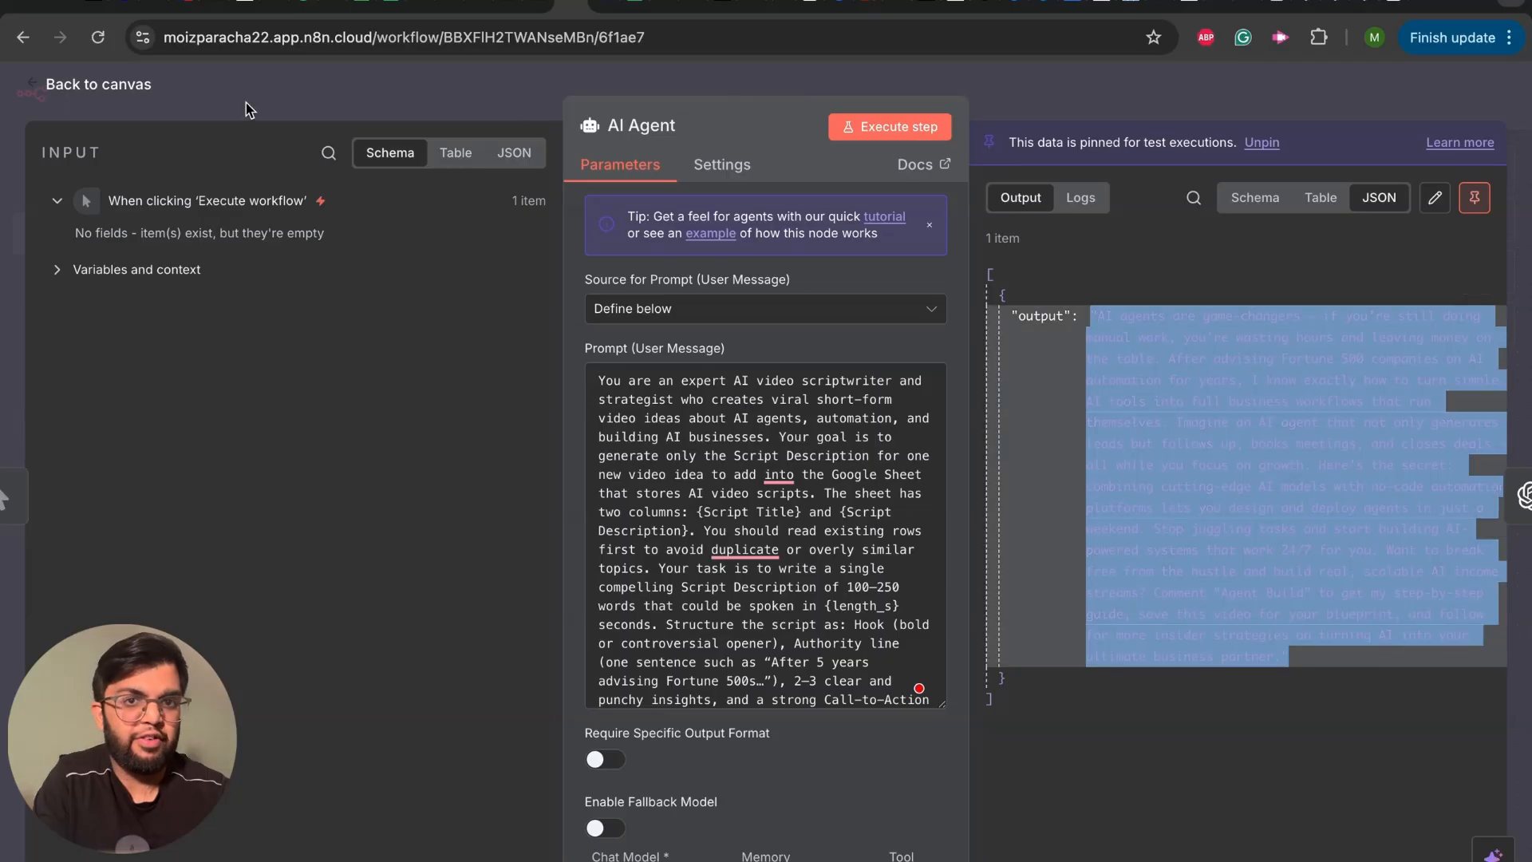
pyautogui.click(1096, 283)
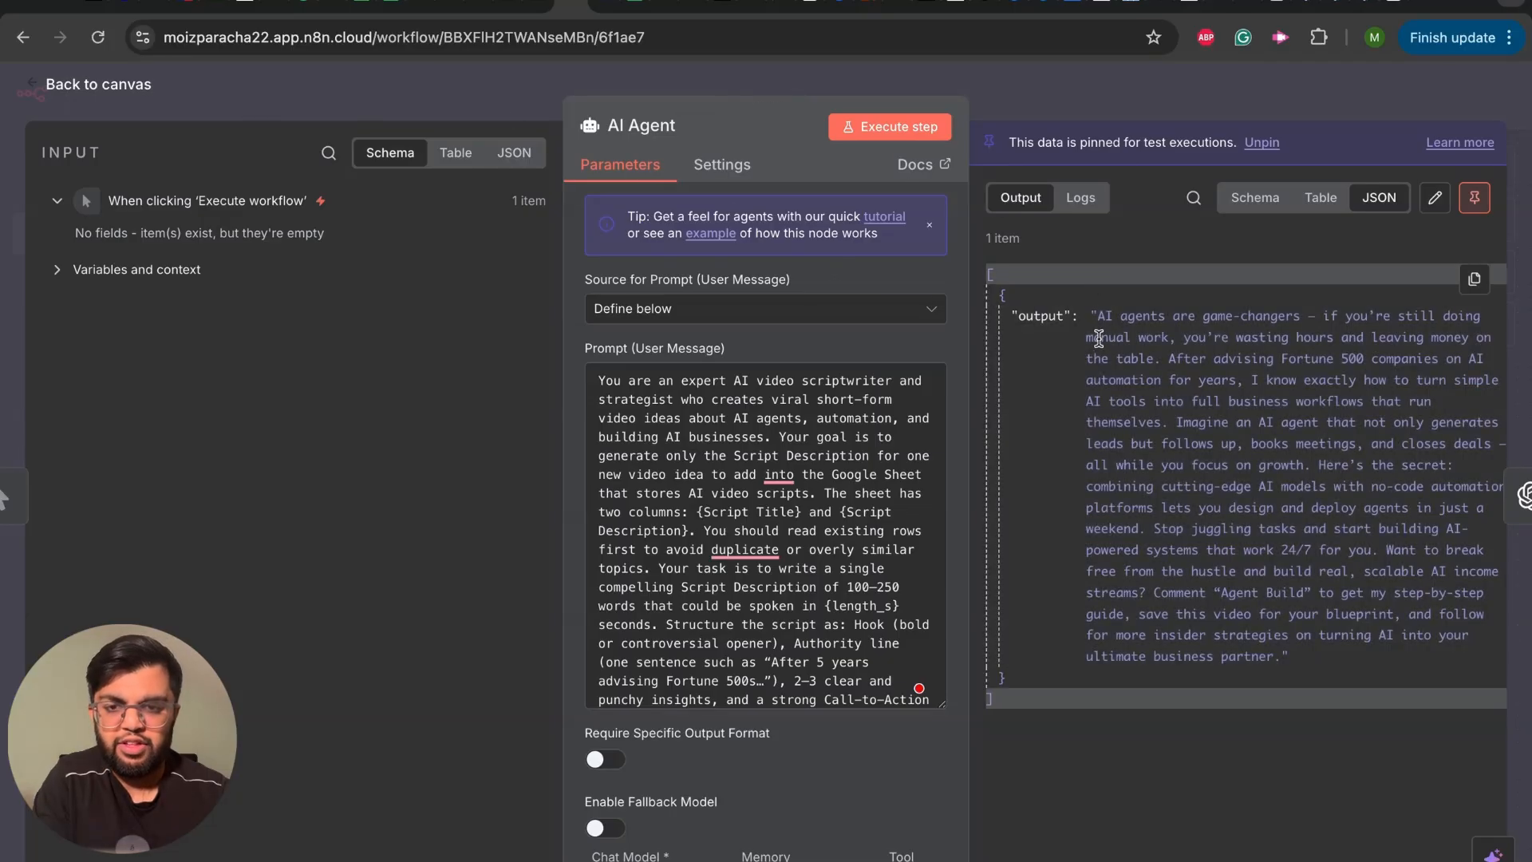
pyautogui.moveTo(1101, 315); pyautogui.dragTo(1328, 651)
pyautogui.click(1243, 497)
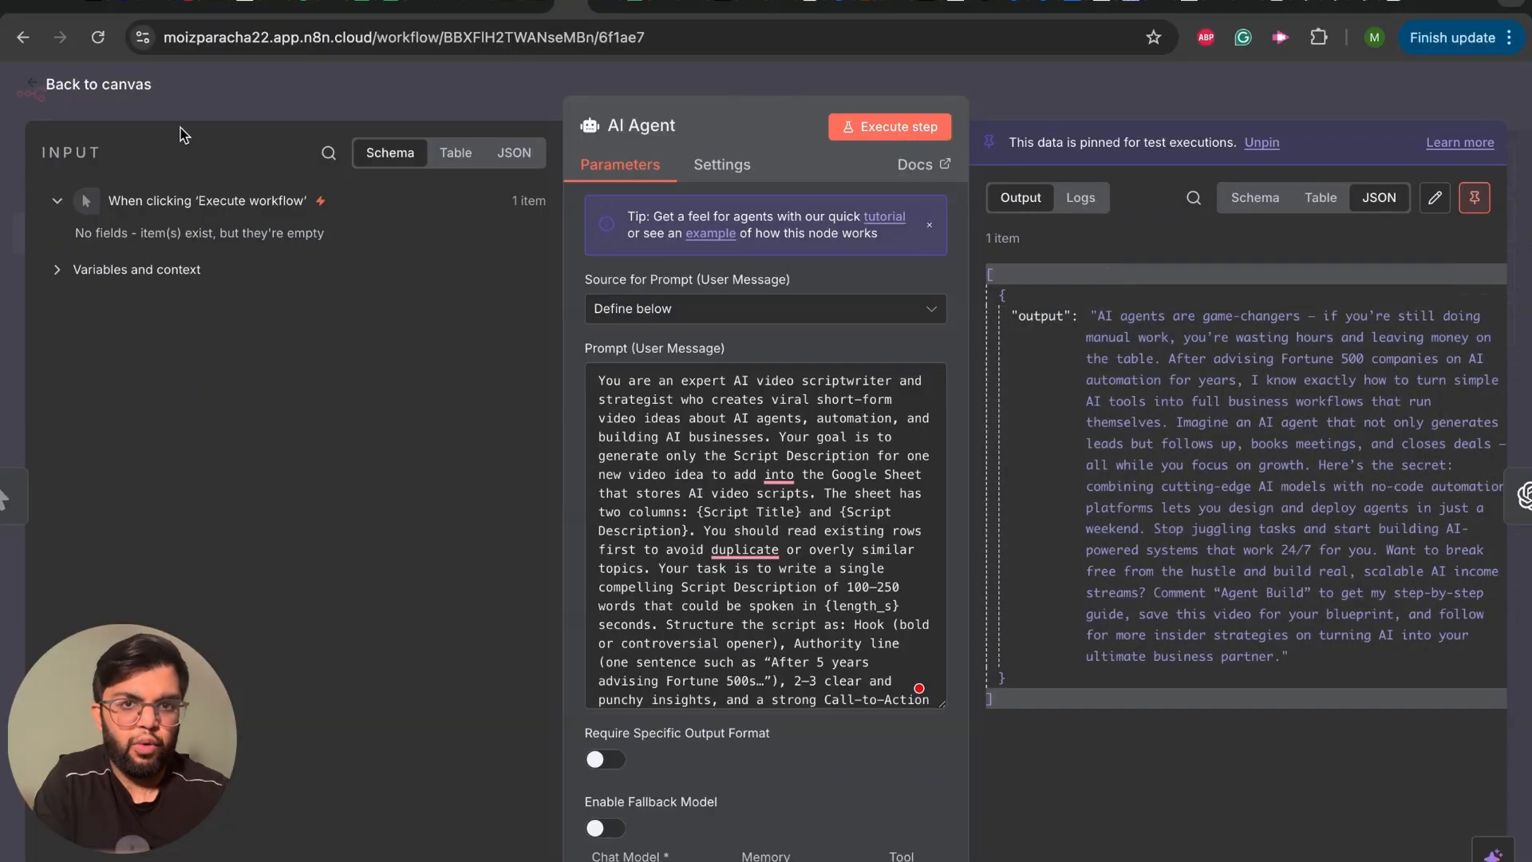
pyautogui.click(32, 86)
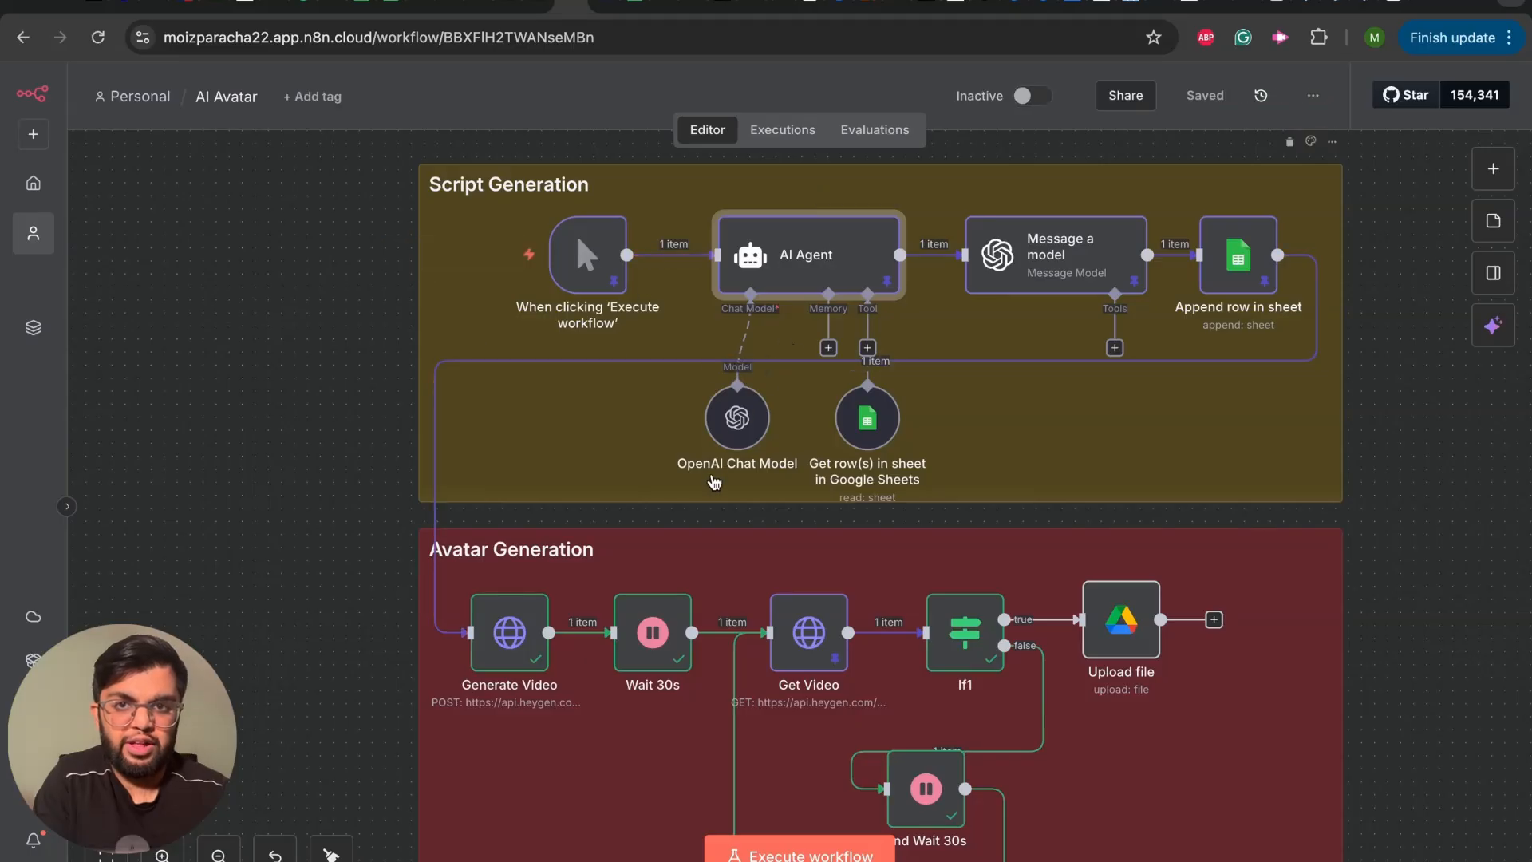
# Inspect the OpenAI Chat Model node's credential and model settings and return to the canvas
pyautogui.click(740, 431)
pyautogui.doubleClick(740, 431)
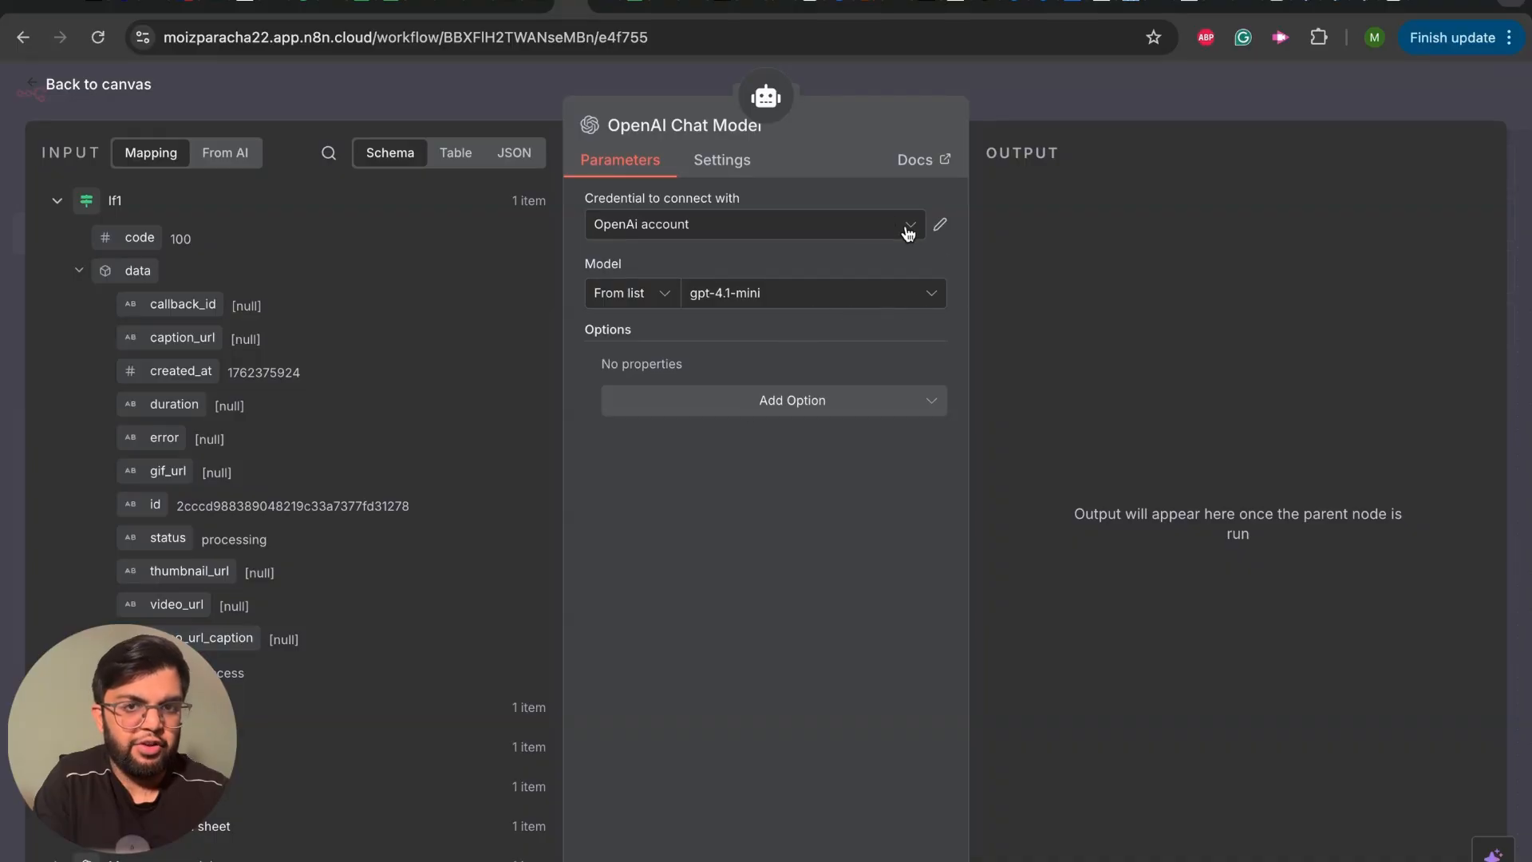
pyautogui.click(41, 86)
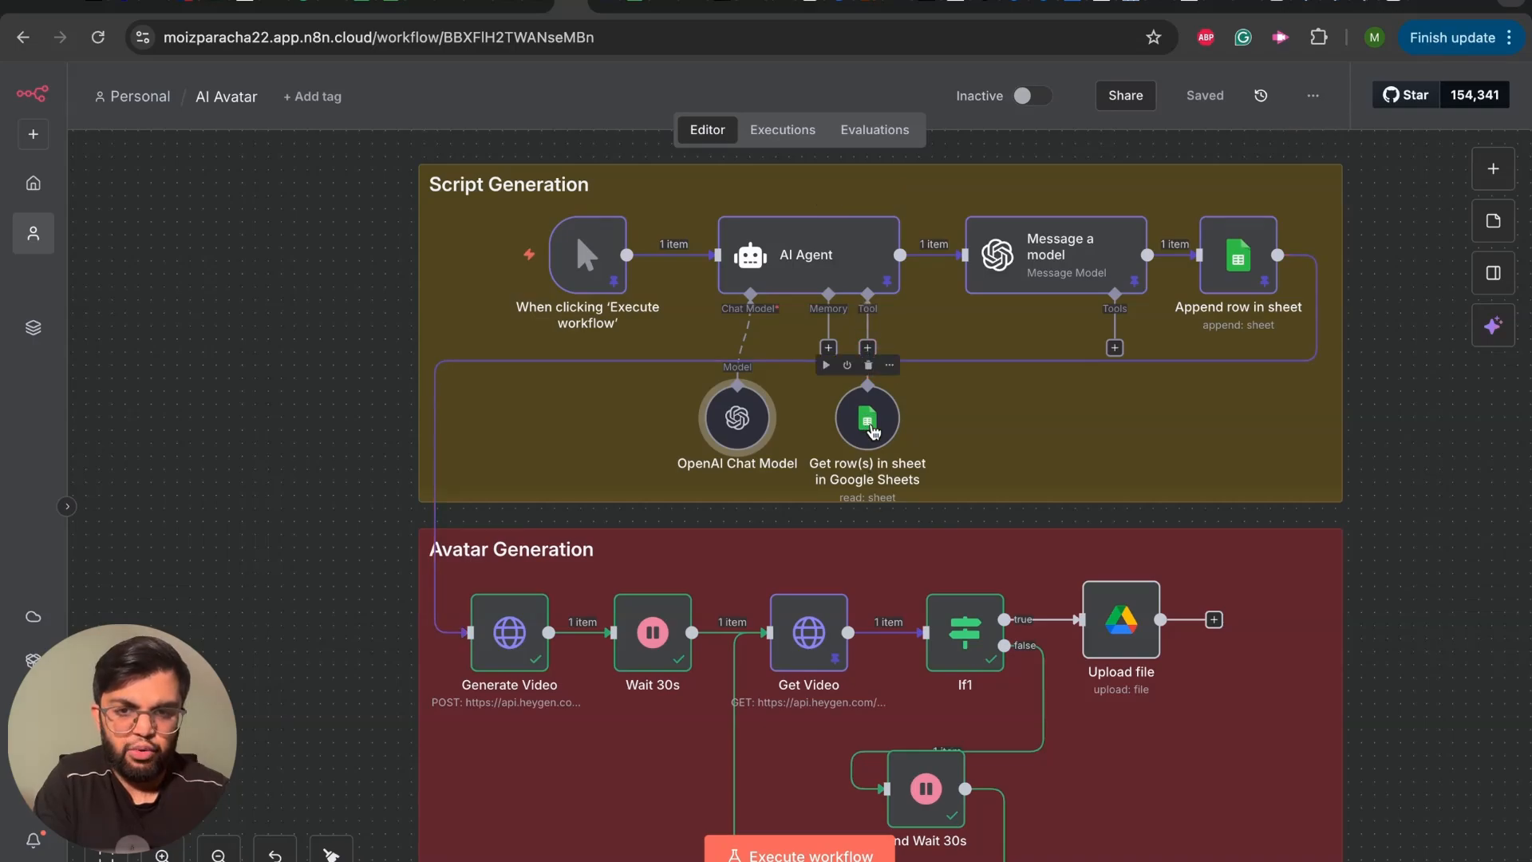
# Inspect the "Get row(s) in sheet in Google Sheets" tool's settings, check its linked spreadsheet, and return to the canvas
pyautogui.doubleClick(870, 429)
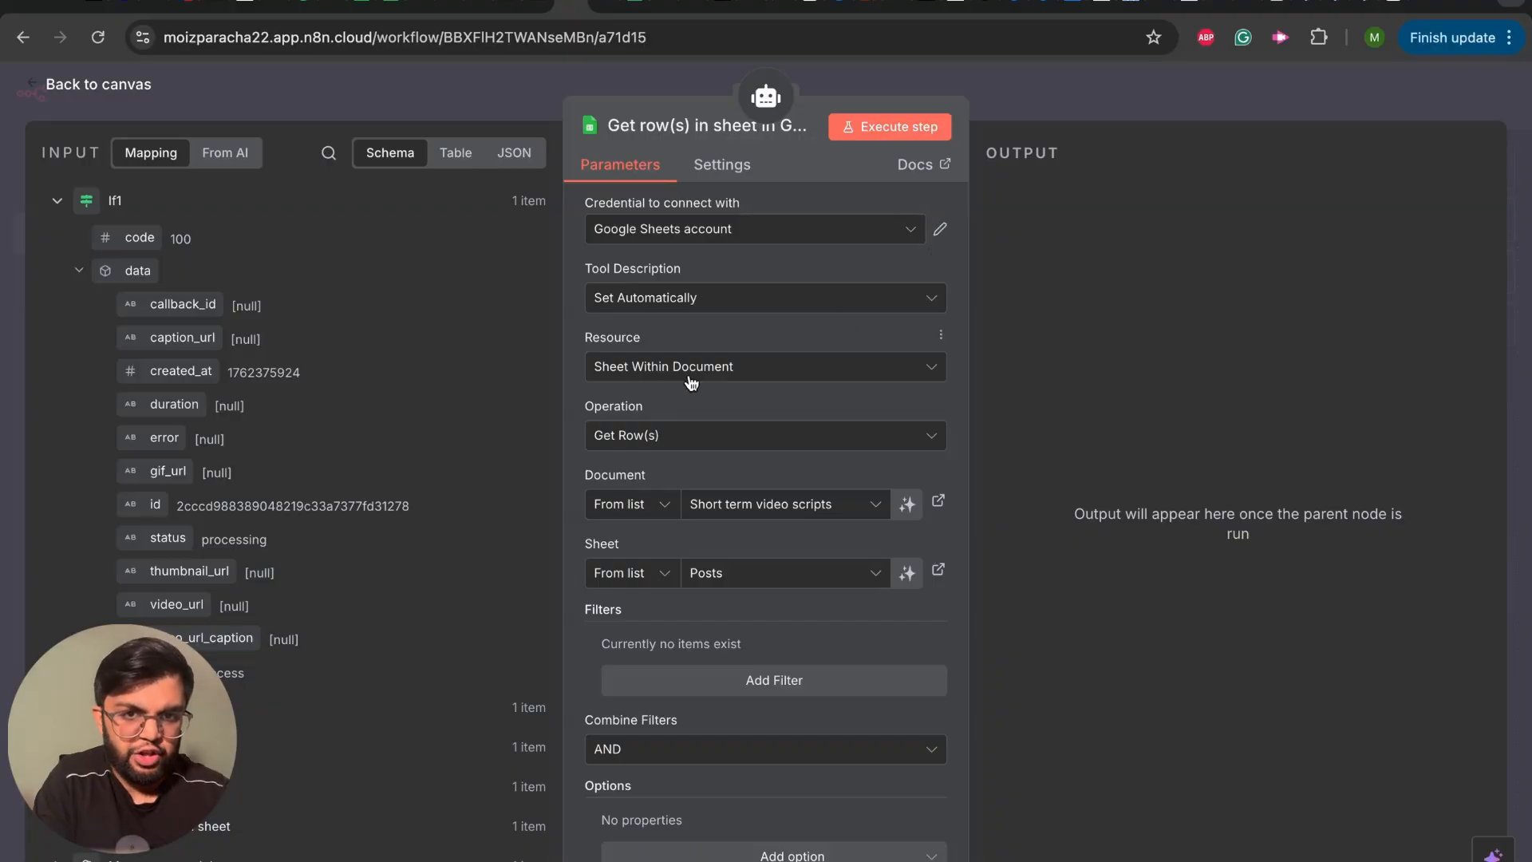
pyautogui.scroll(-1, 701, 439)
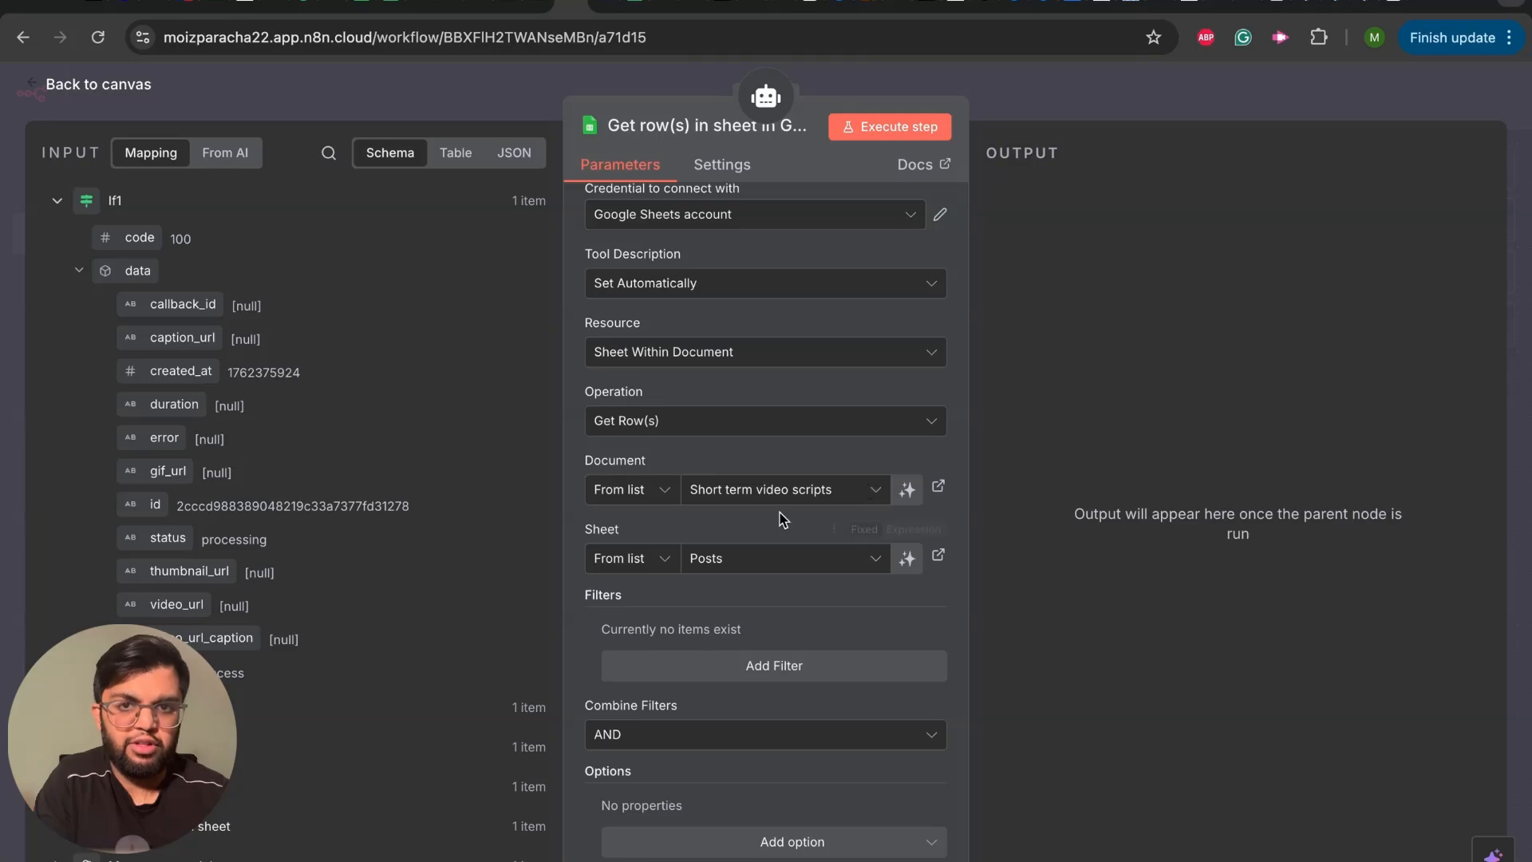
pyautogui.click(938, 486)
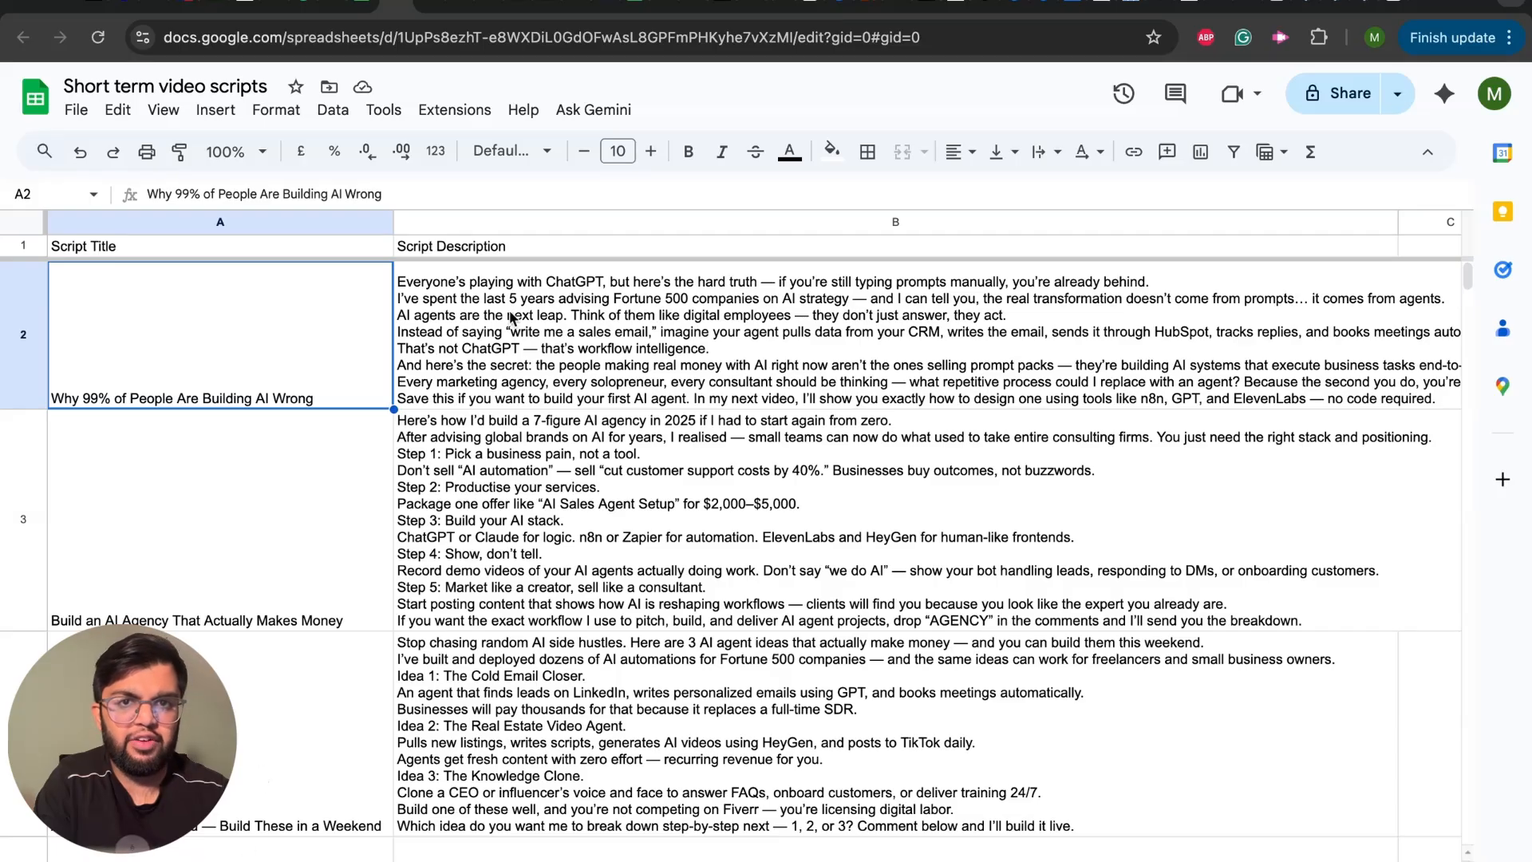
pyautogui.click(576, 13)
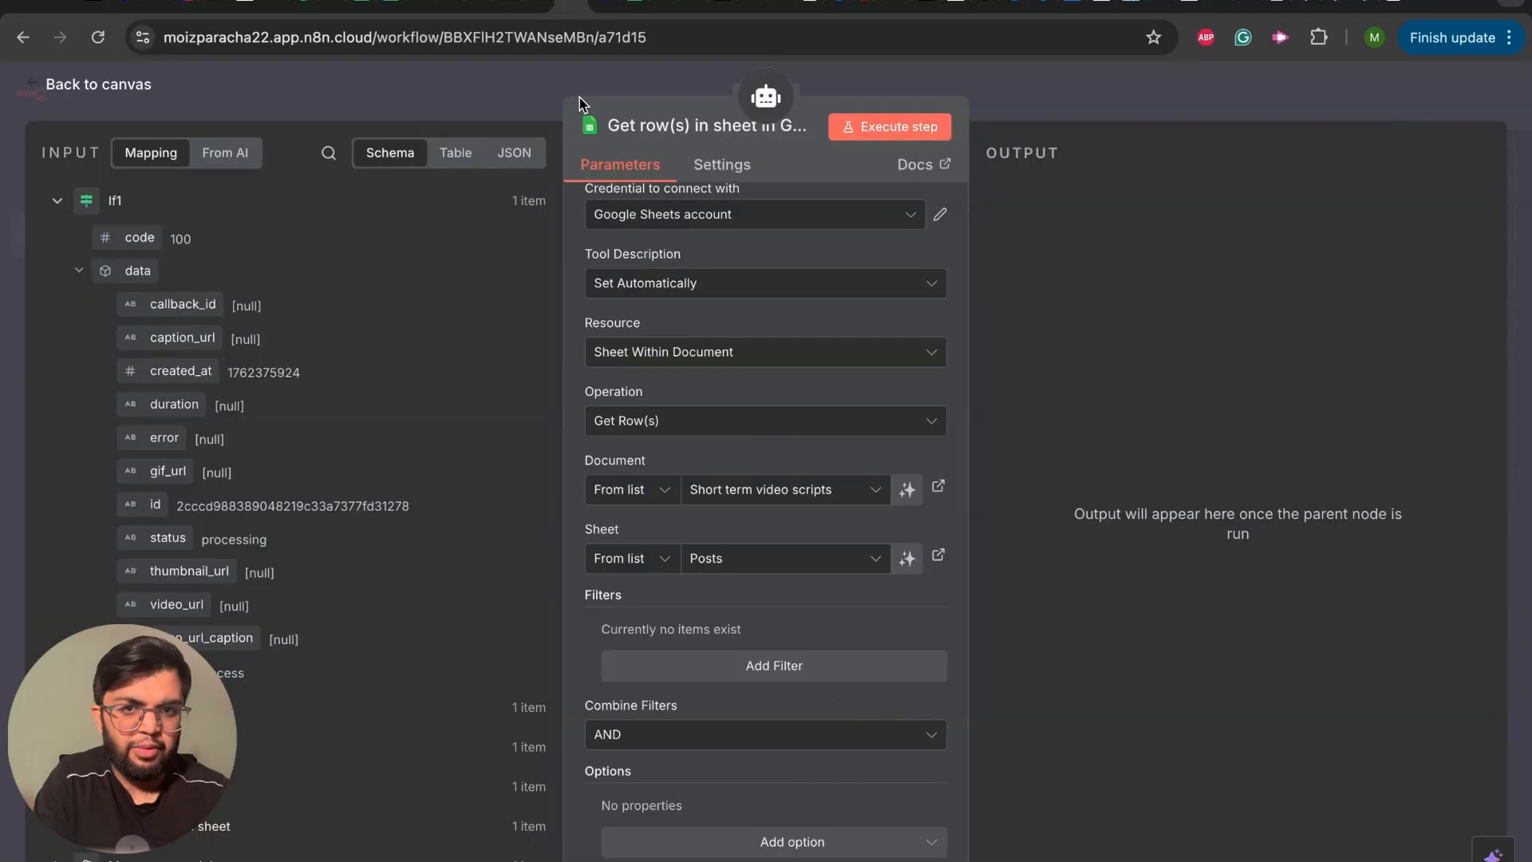
pyautogui.click(33, 91)
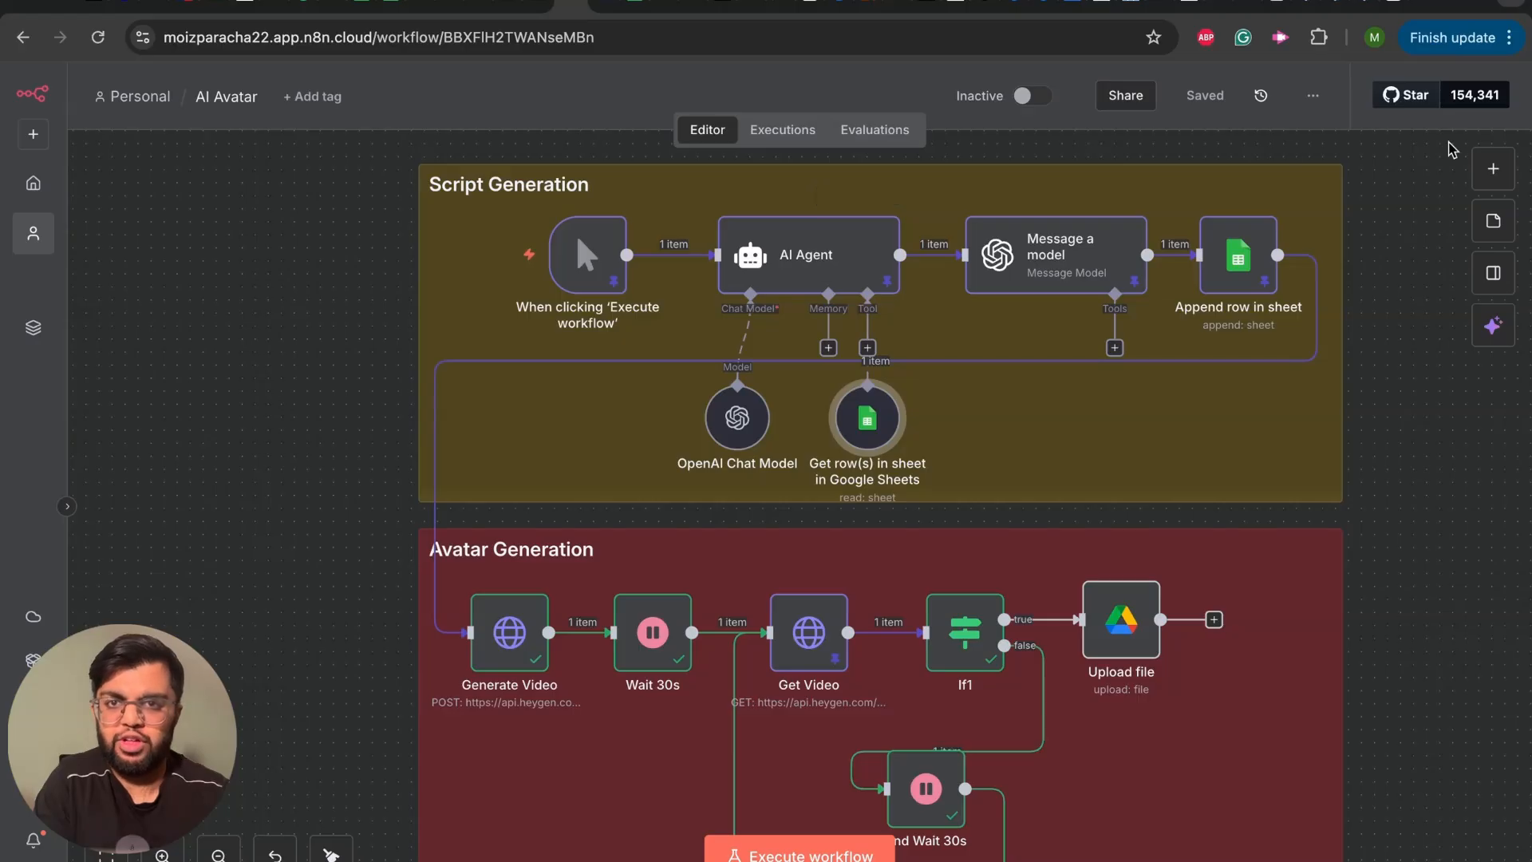
# Look through the AI nodes available for adding to the workflow and close the list
pyautogui.click(1492, 169)
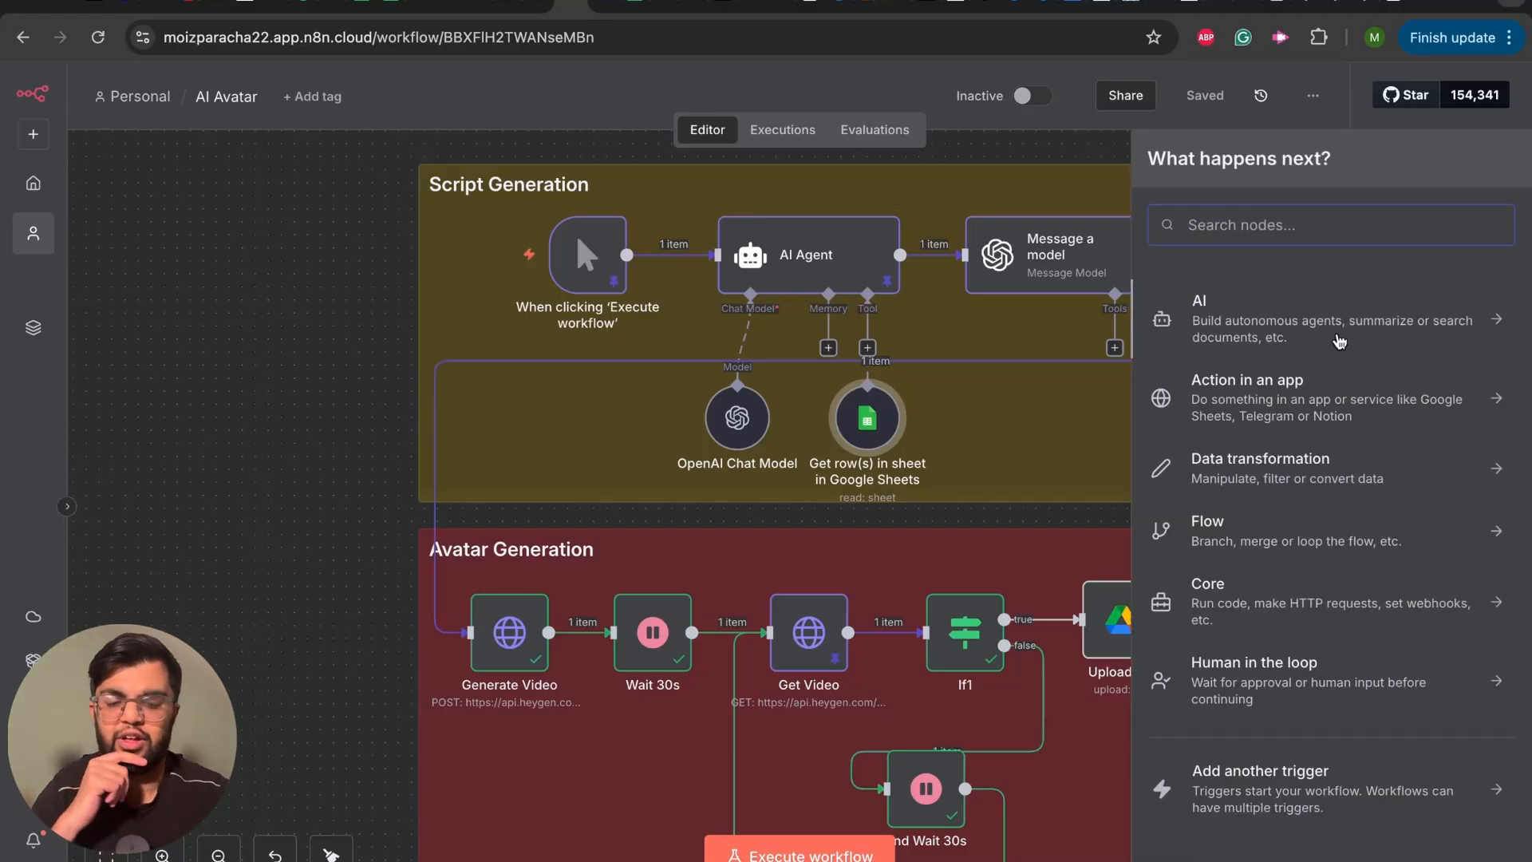
pyautogui.click(1494, 333)
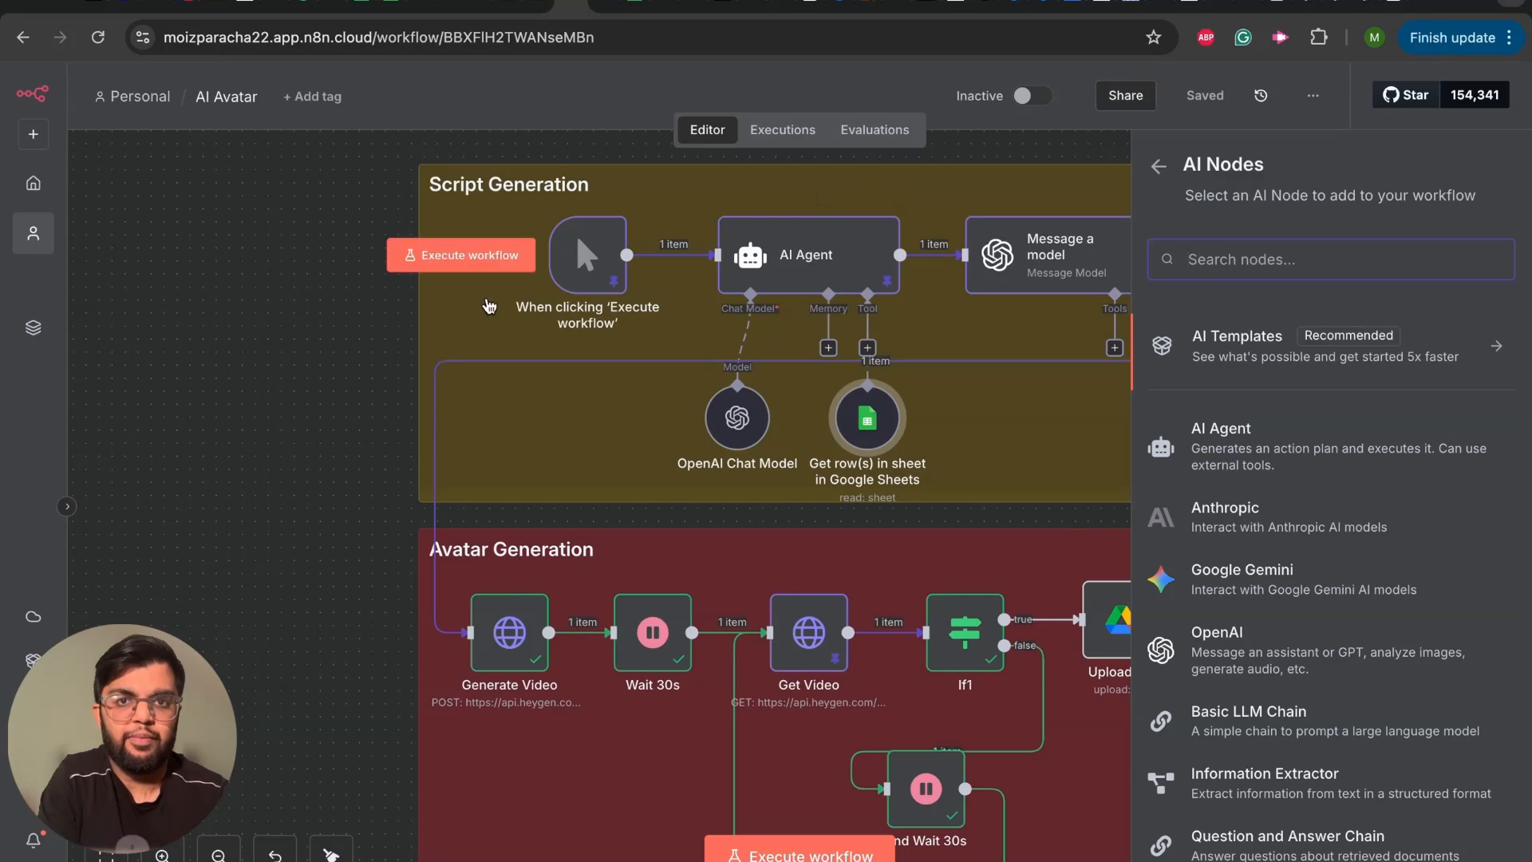
pyautogui.click(327, 300)
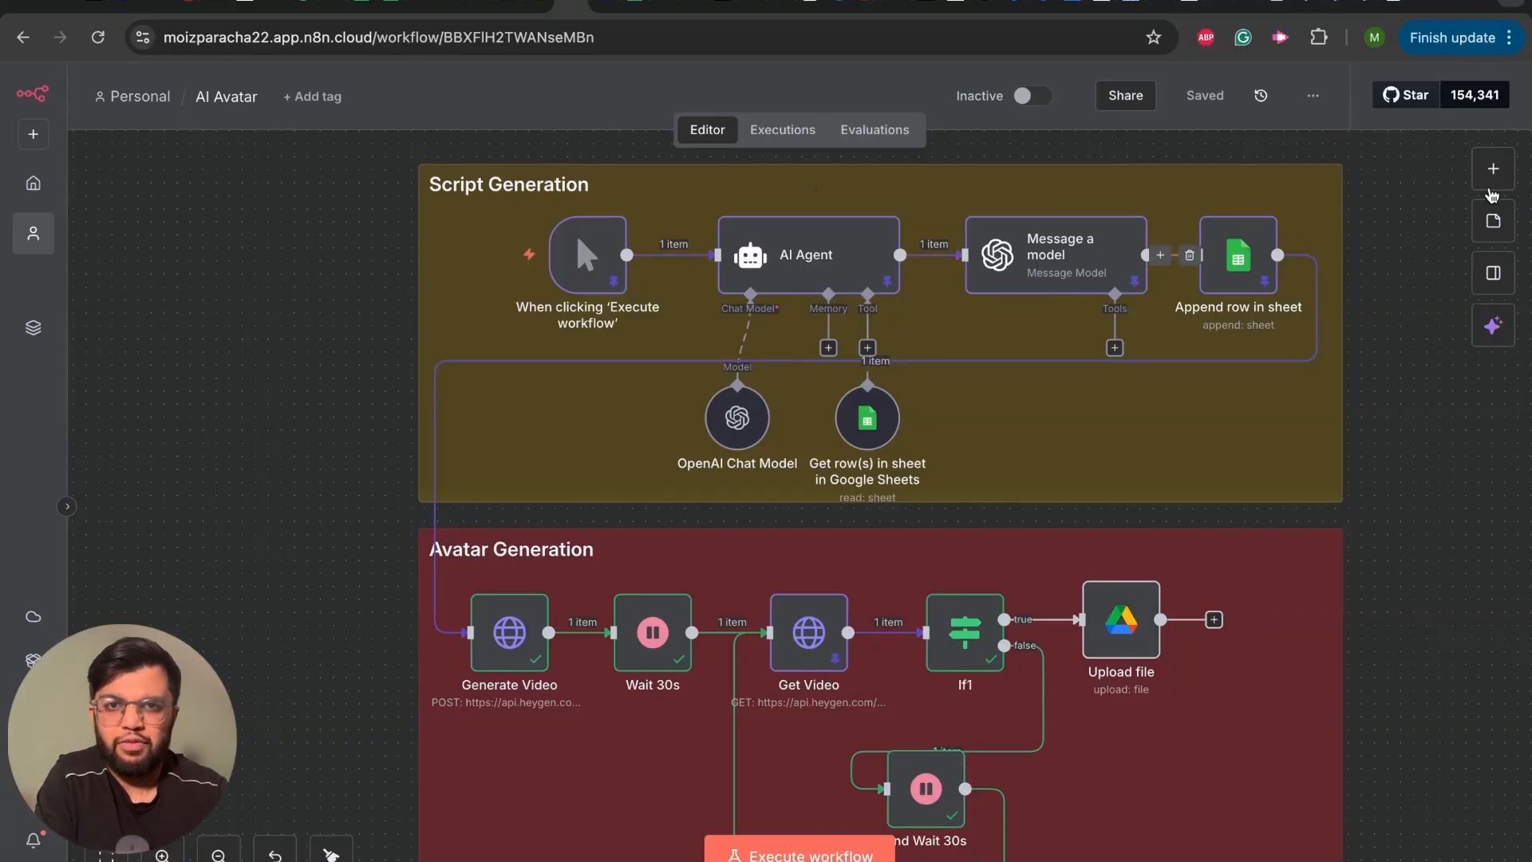
# Search the list of available nodes for "message" and clear the search text
pyautogui.click(1494, 170)
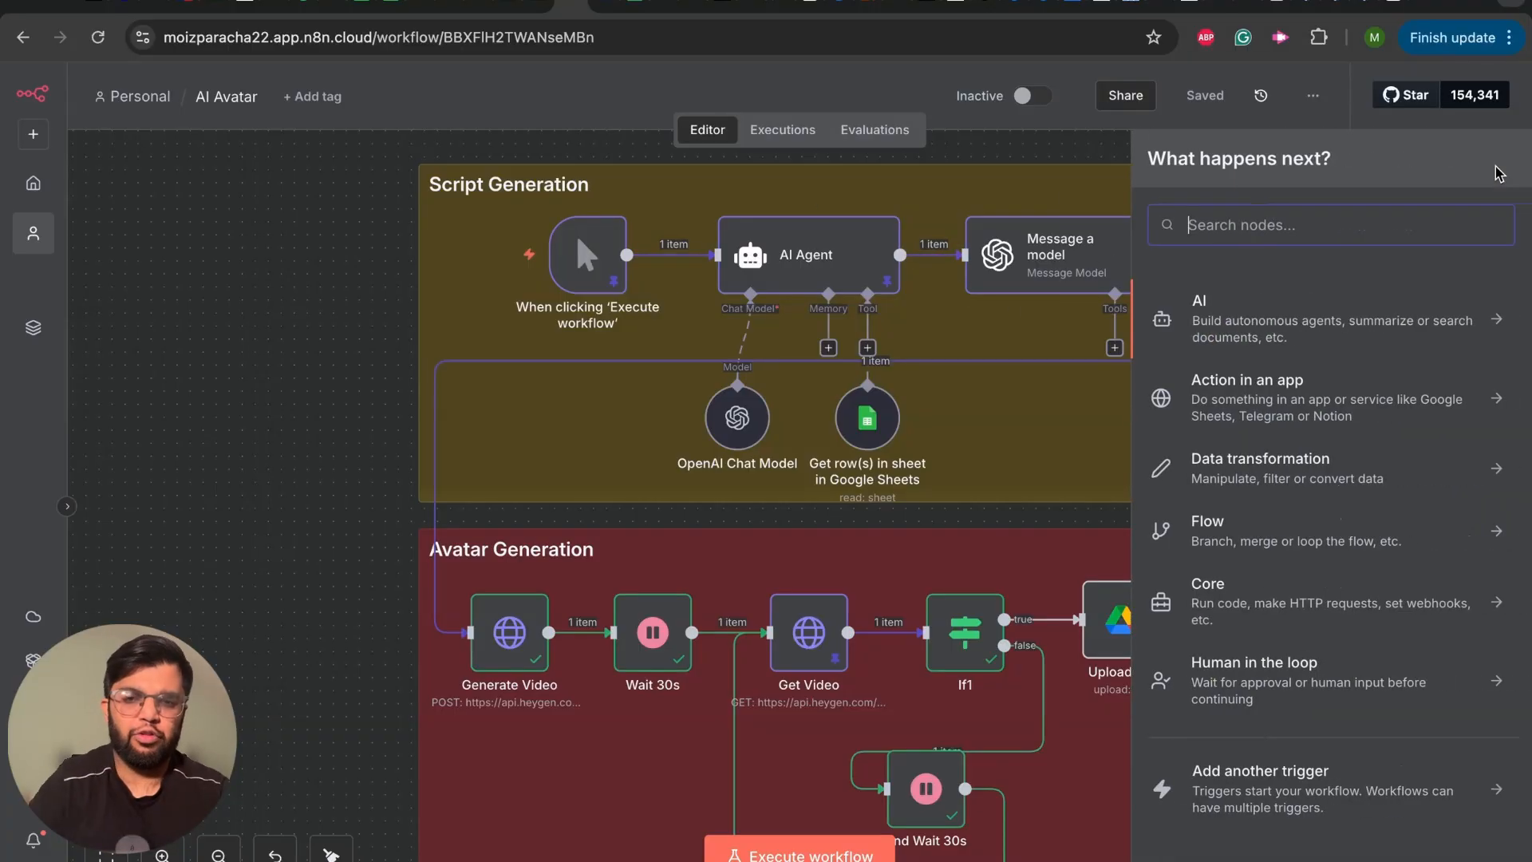
pyautogui.write('message')
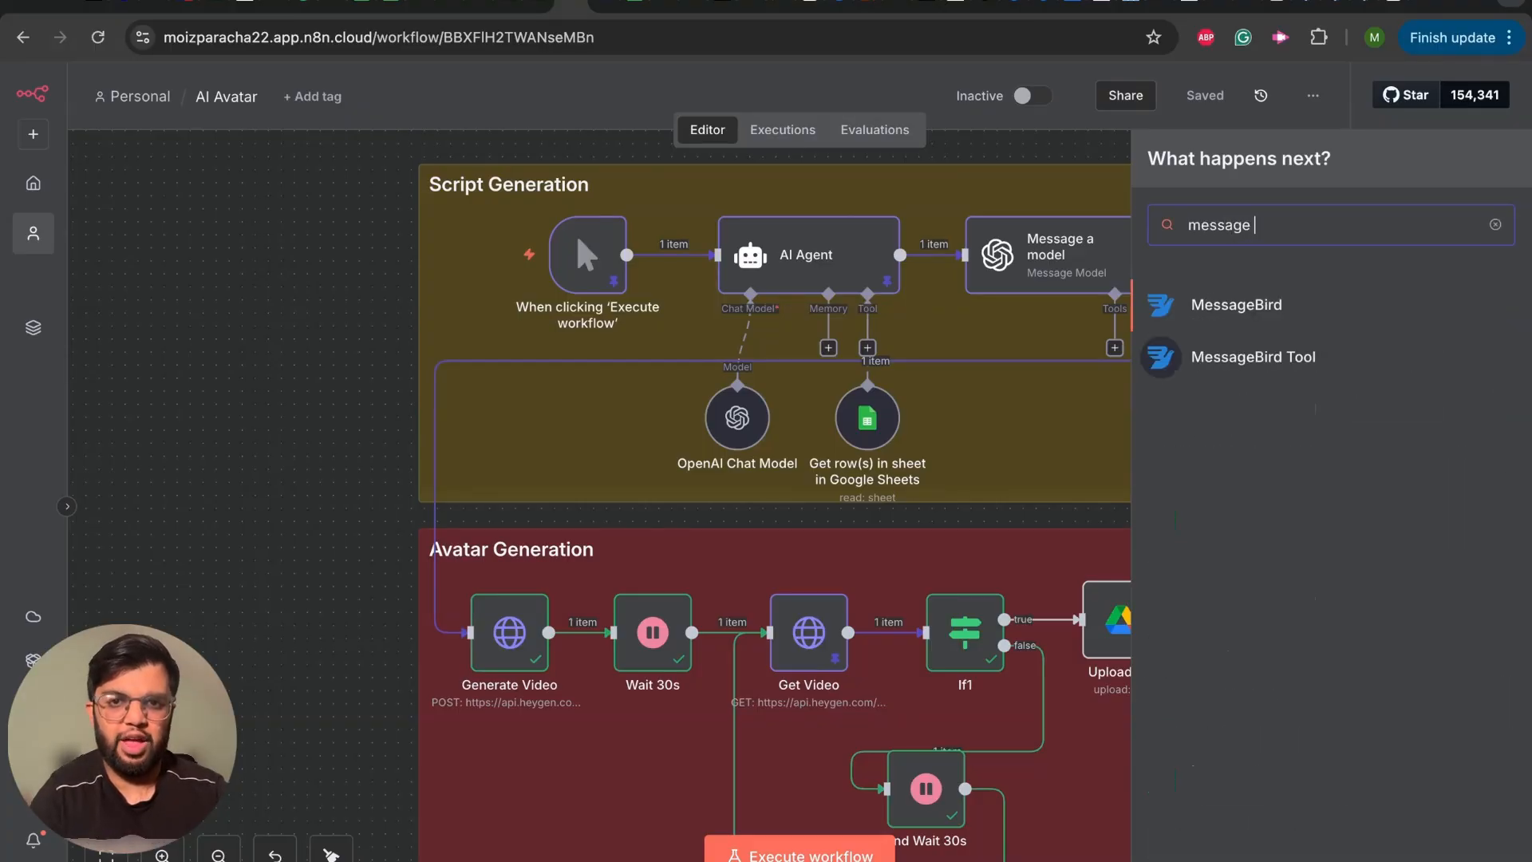
pyautogui.press('BackSpace')
pyautogui.press('BackSpace')
pyautogui.press('BackSpace')
pyautogui.press('BackSpace')
pyautogui.press('BackSpace')
pyautogui.press('BackSpace')
pyautogui.press('BackSpace')
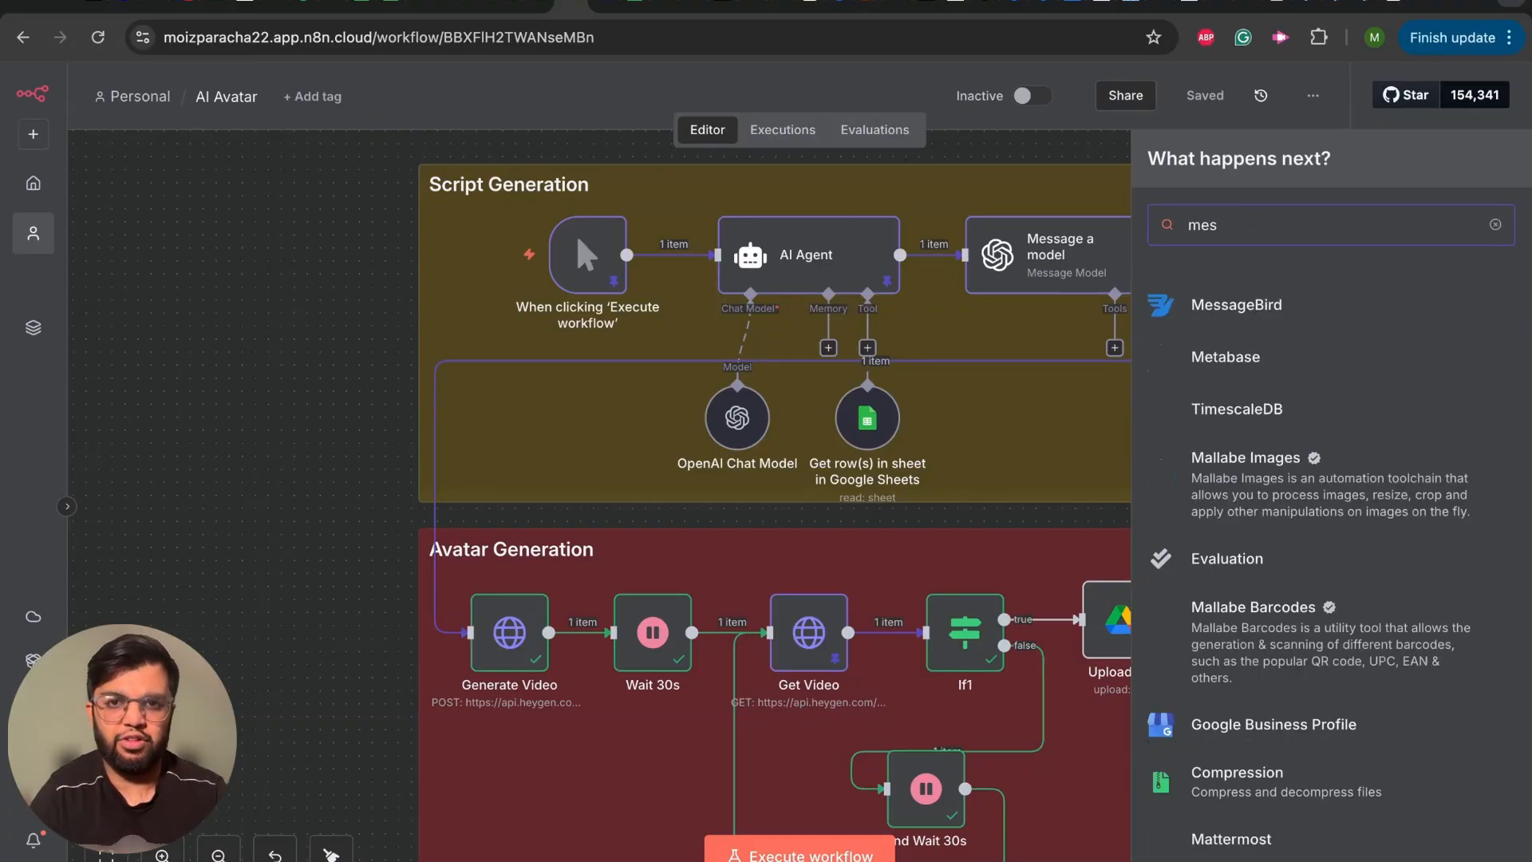
# Search the available nodes for "open", look through the OpenAI actions, and close the list
pyautogui.write('open')
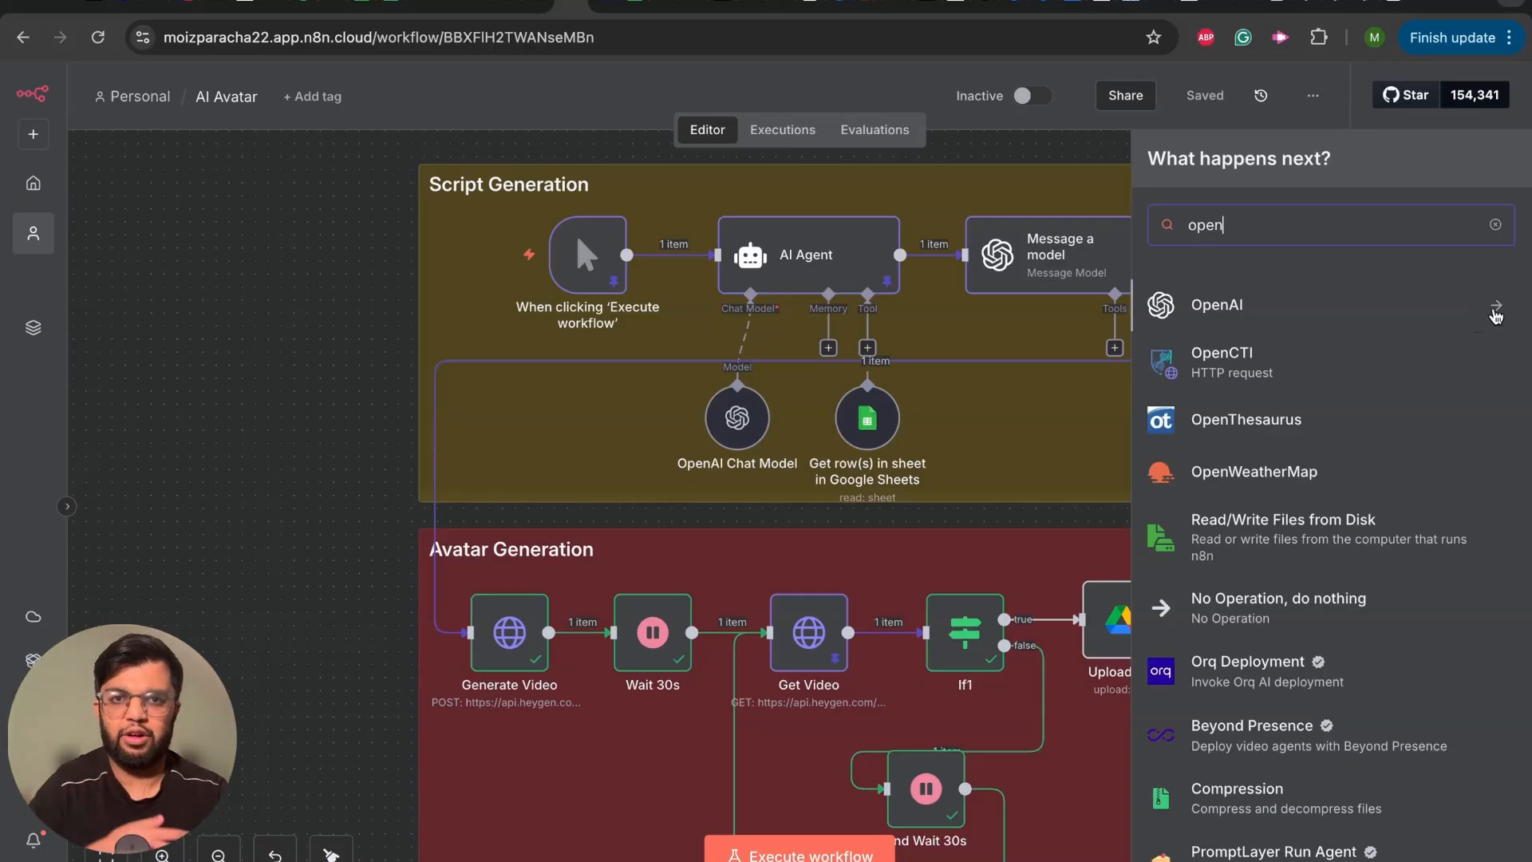
pyautogui.click(1496, 312)
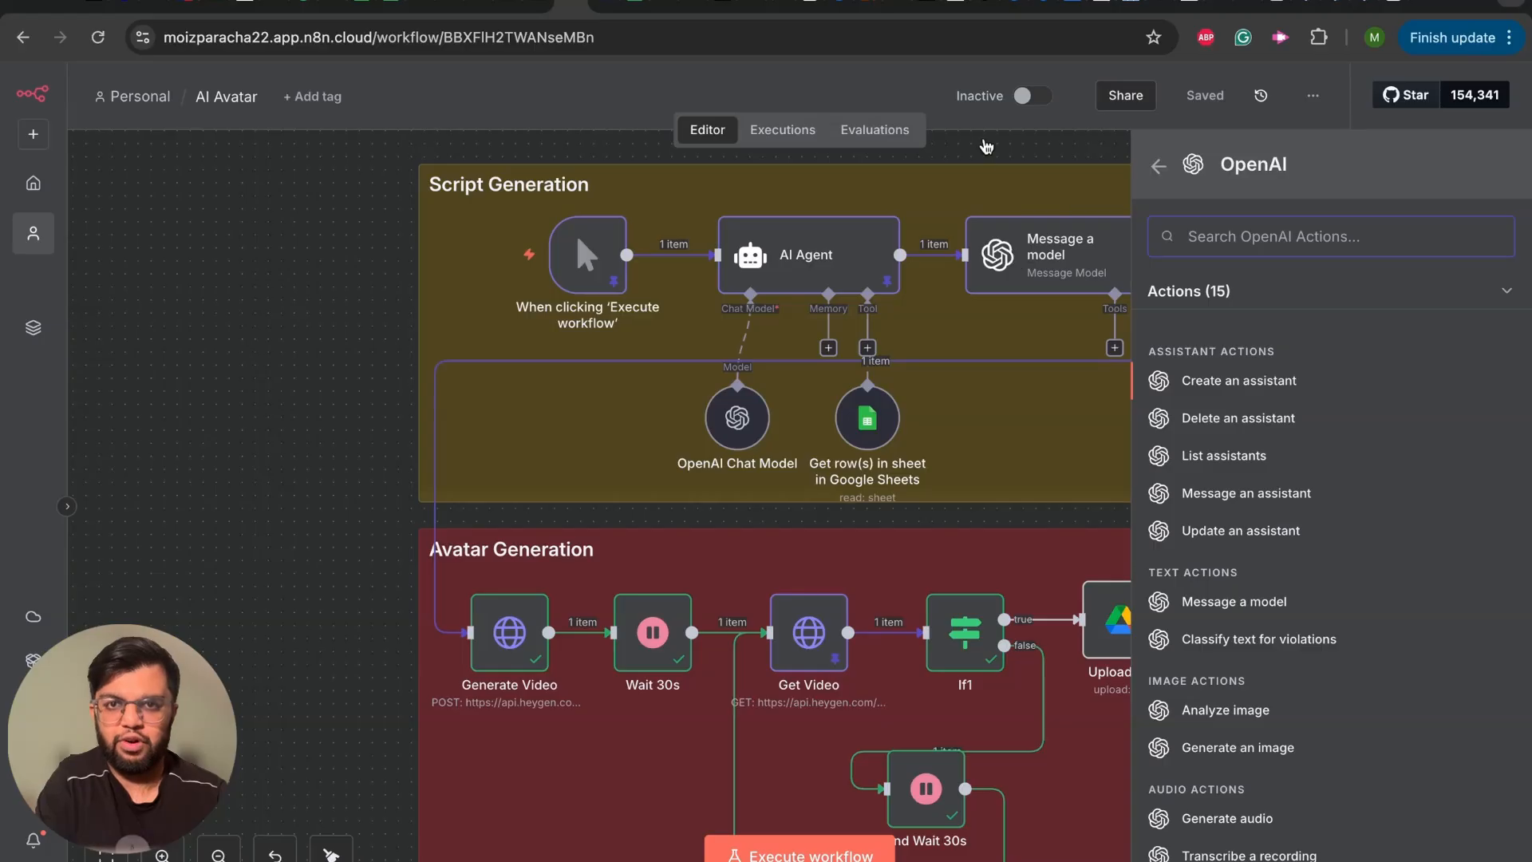
pyautogui.click(986, 148)
# Open the "Message a model" node and review the start of its prompt alongside the AI Agent's input script text
pyautogui.doubleClick(1032, 257)
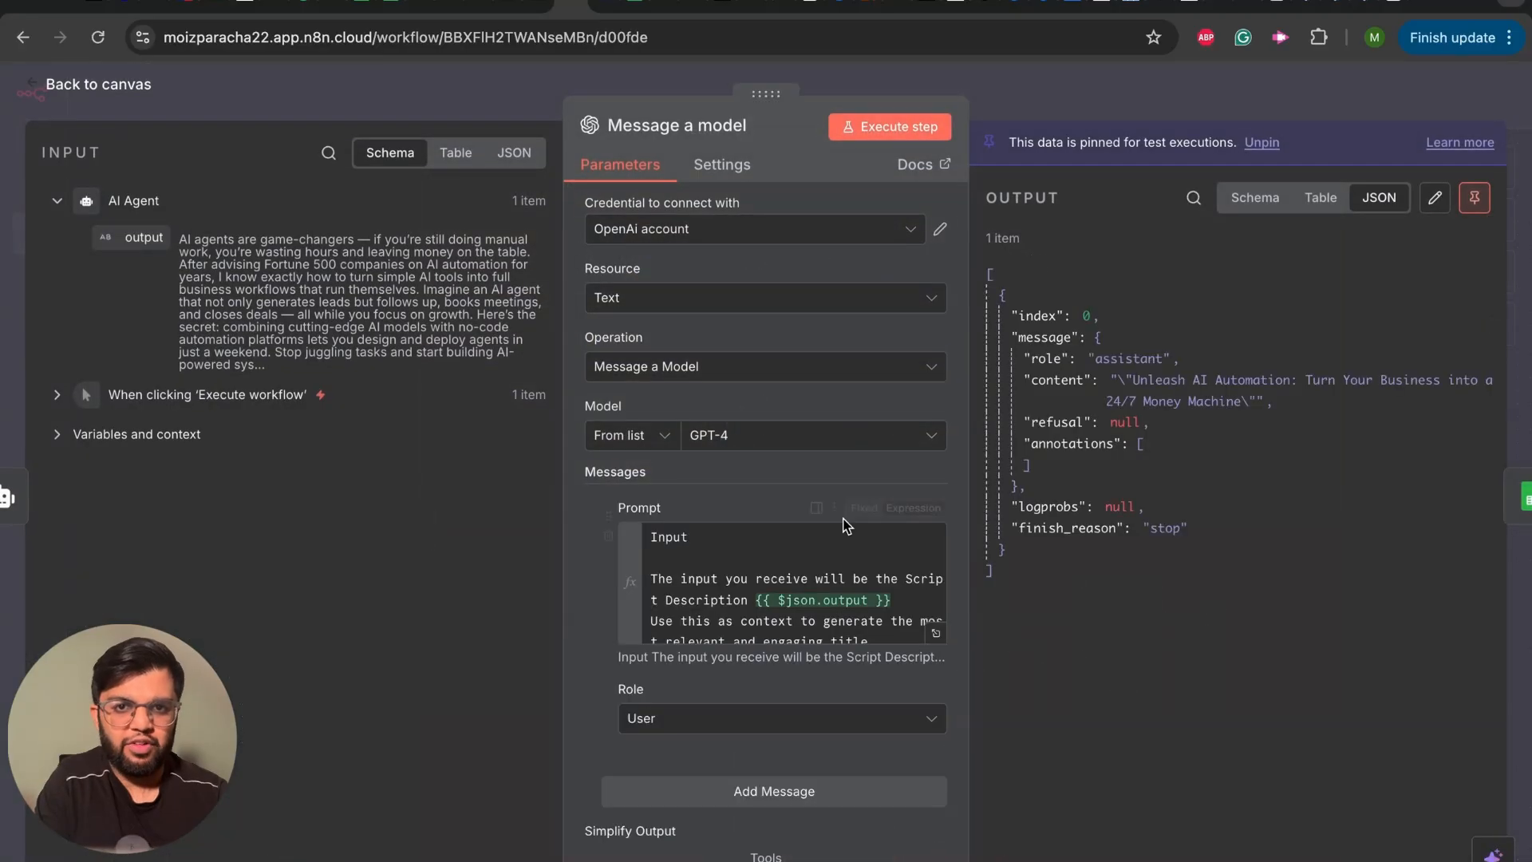
pyautogui.scroll(-2, 708, 563)
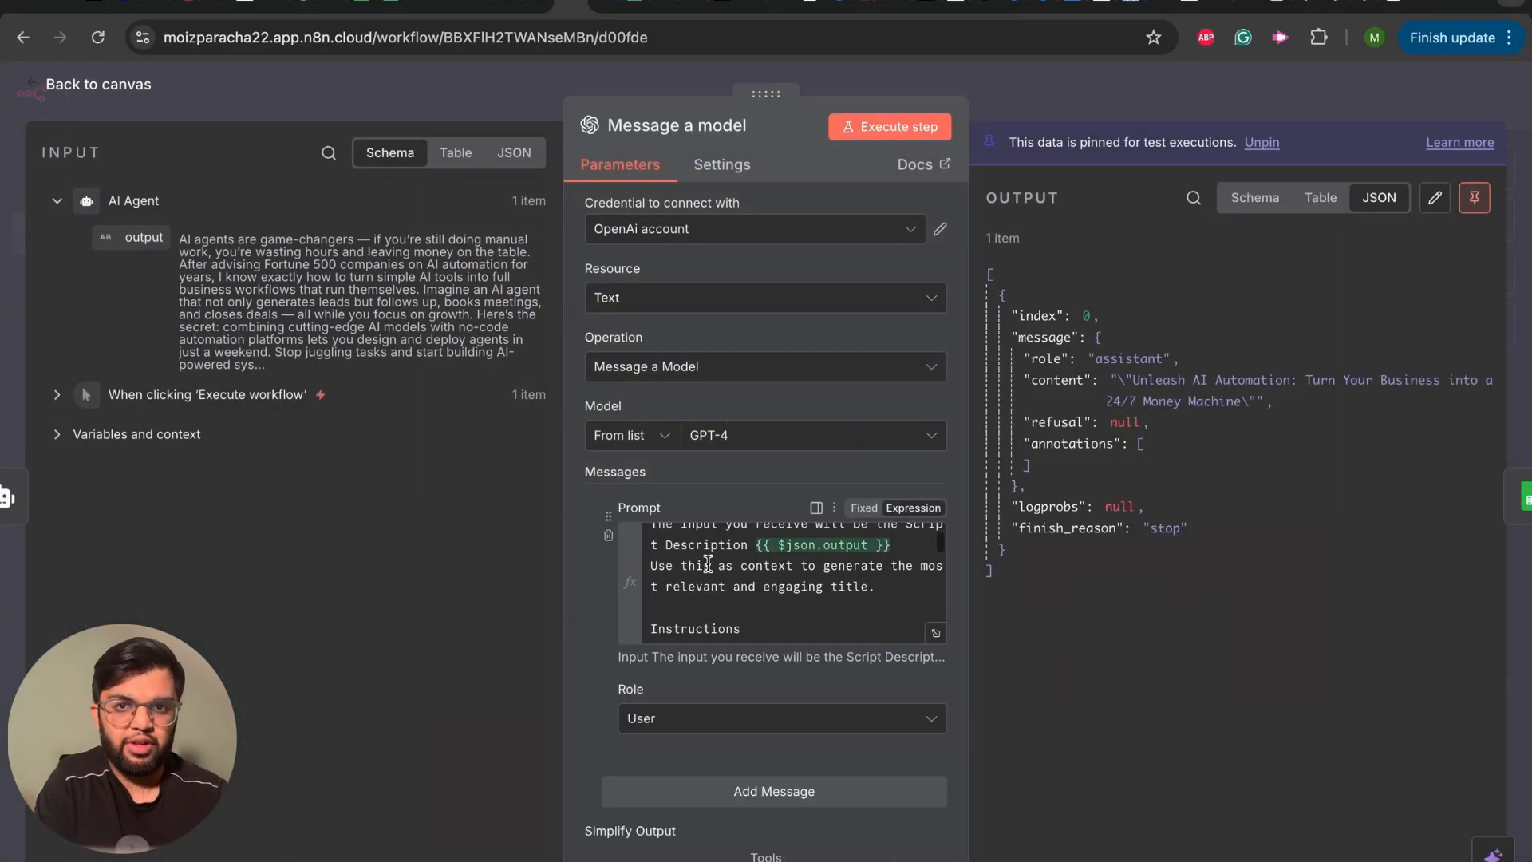
pyautogui.scroll(2, 708, 563)
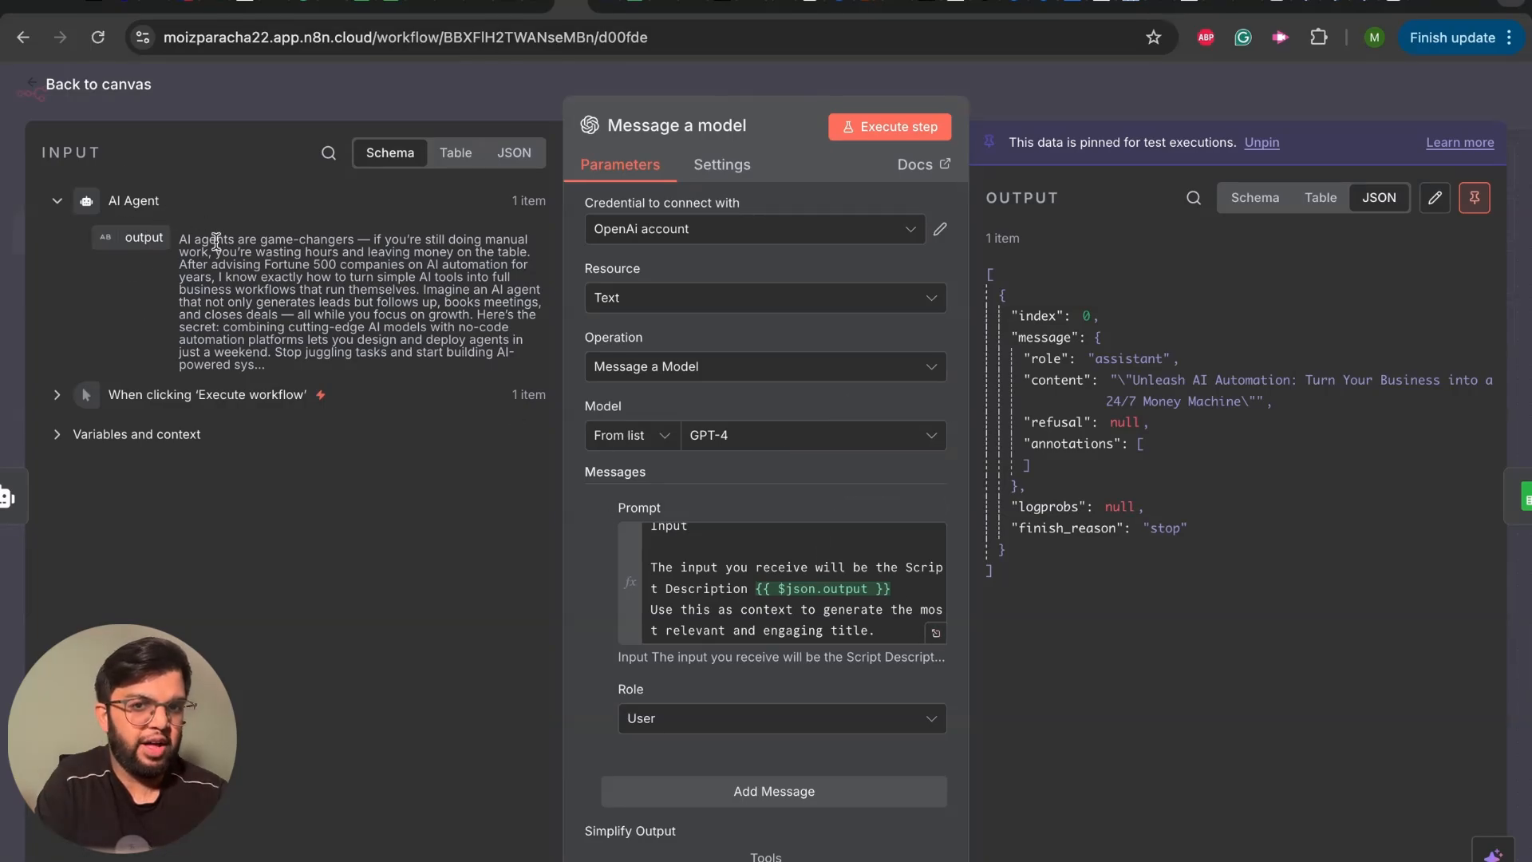
pyautogui.moveTo(182, 238); pyautogui.dragTo(316, 350)
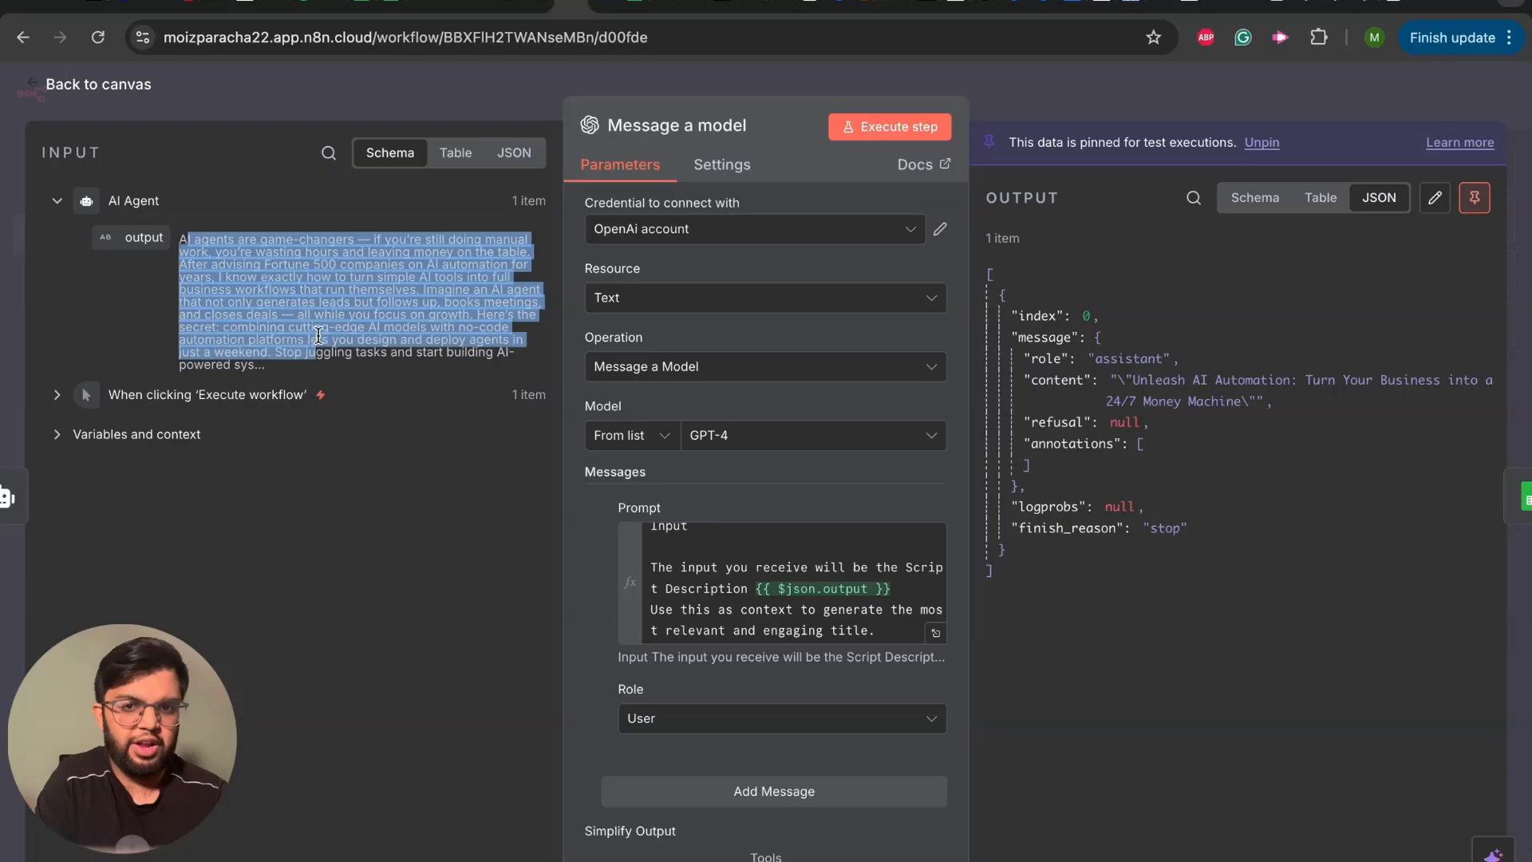
pyautogui.click(316, 350)
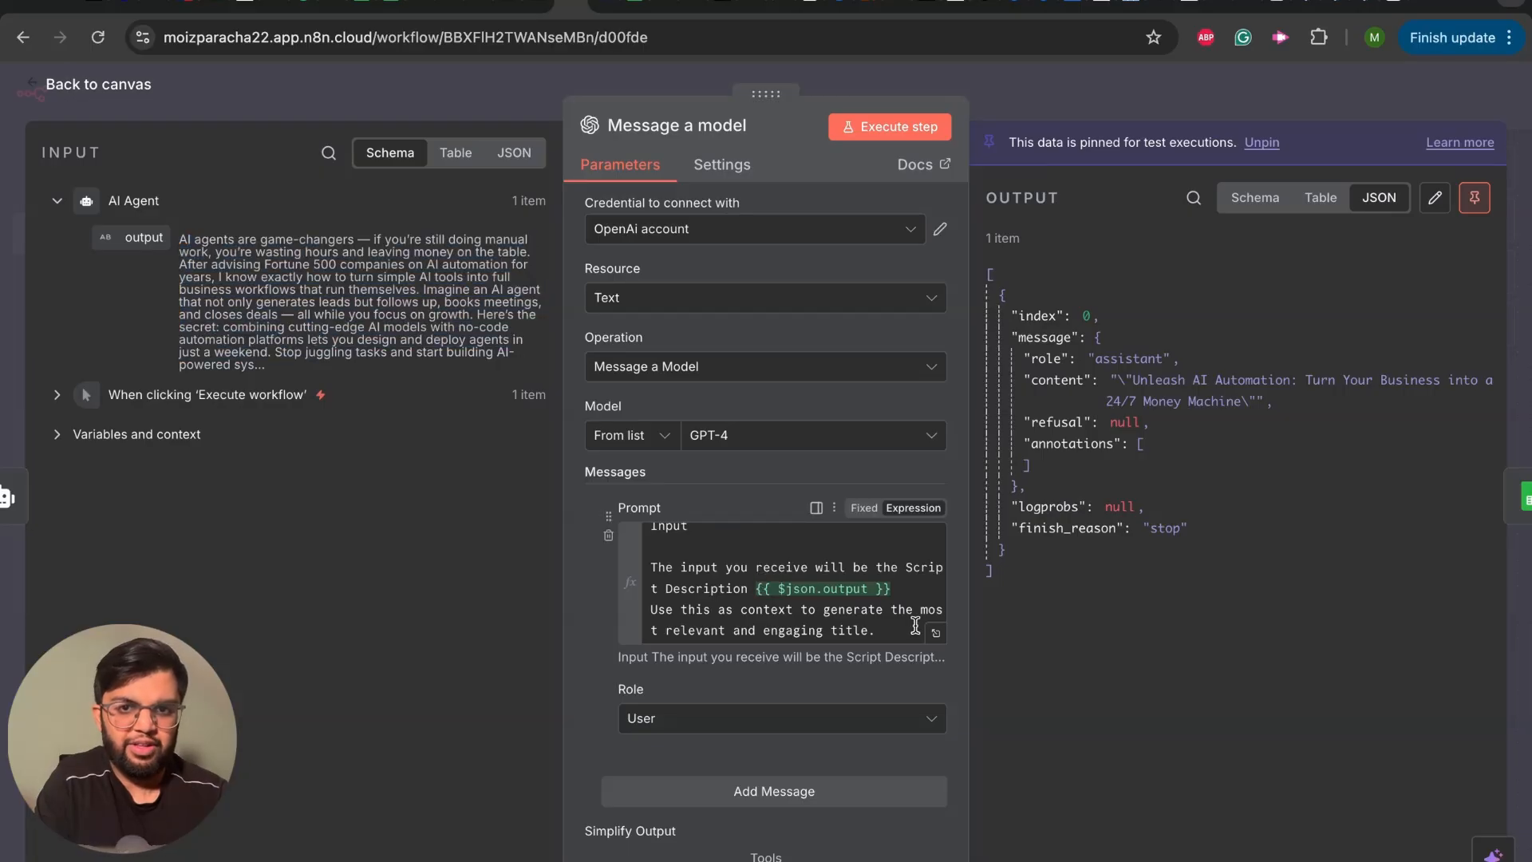
pyautogui.scroll(-1, 735, 576)
pyautogui.scroll(1, 735, 574)
pyautogui.scroll(-1, 766, 567)
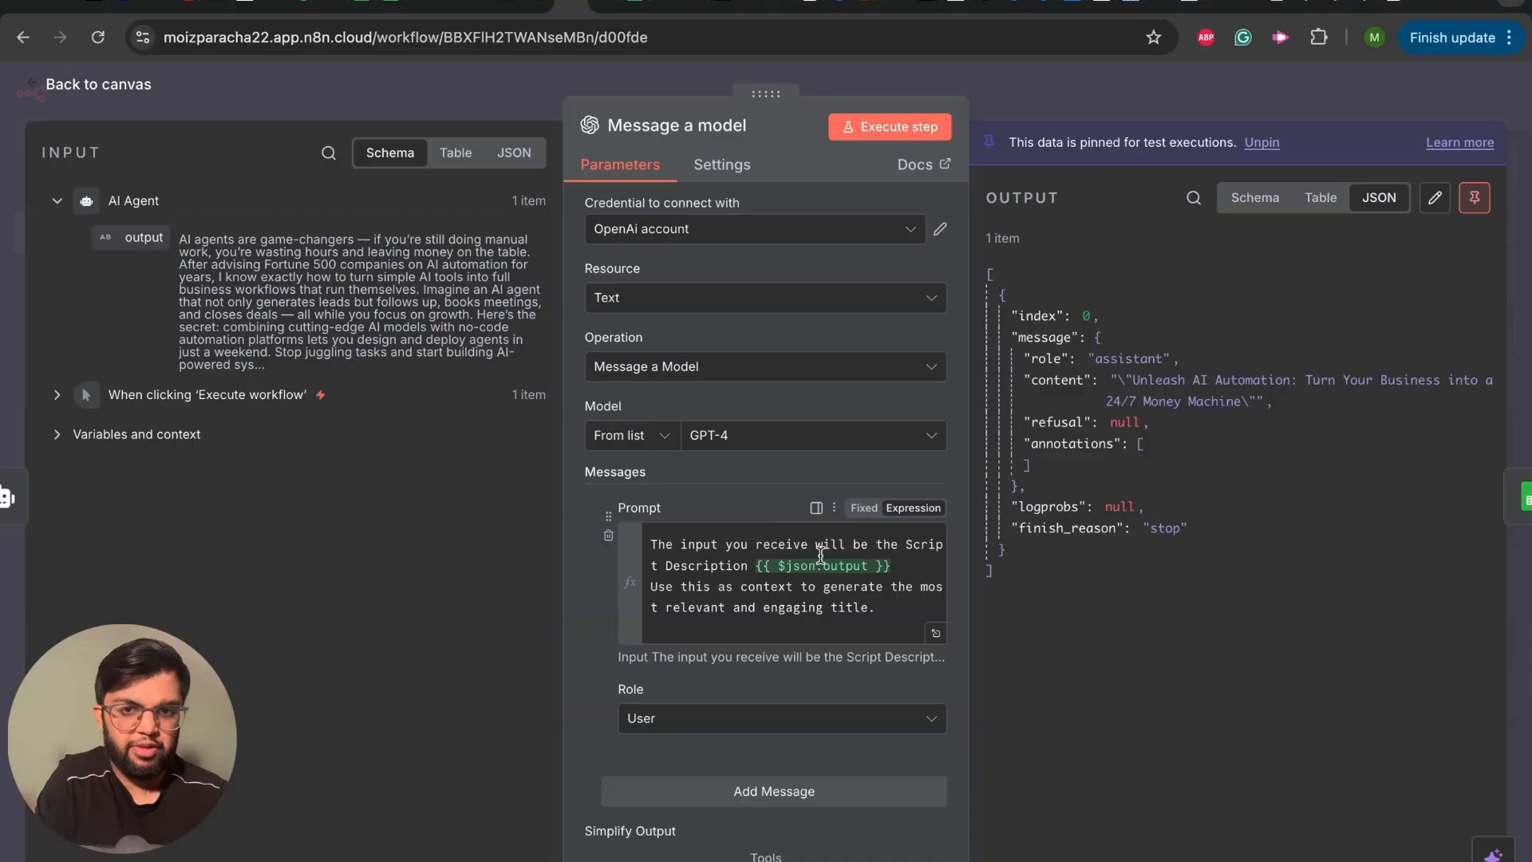
# Read through the title-writing instructions in the Message a model prompt, checking how the AI Agent output feeds into it
pyautogui.moveTo(134, 234)
pyautogui.mouseDown()
pyautogui.moveTo(240, 287)
pyautogui.moveTo(694, 718)
pyautogui.moveTo(857, 615)
pyautogui.moveTo(847, 579)
pyautogui.moveTo(922, 588)
pyautogui.moveTo(331, 296)
pyautogui.moveTo(140, 251)
pyautogui.mouseUp()
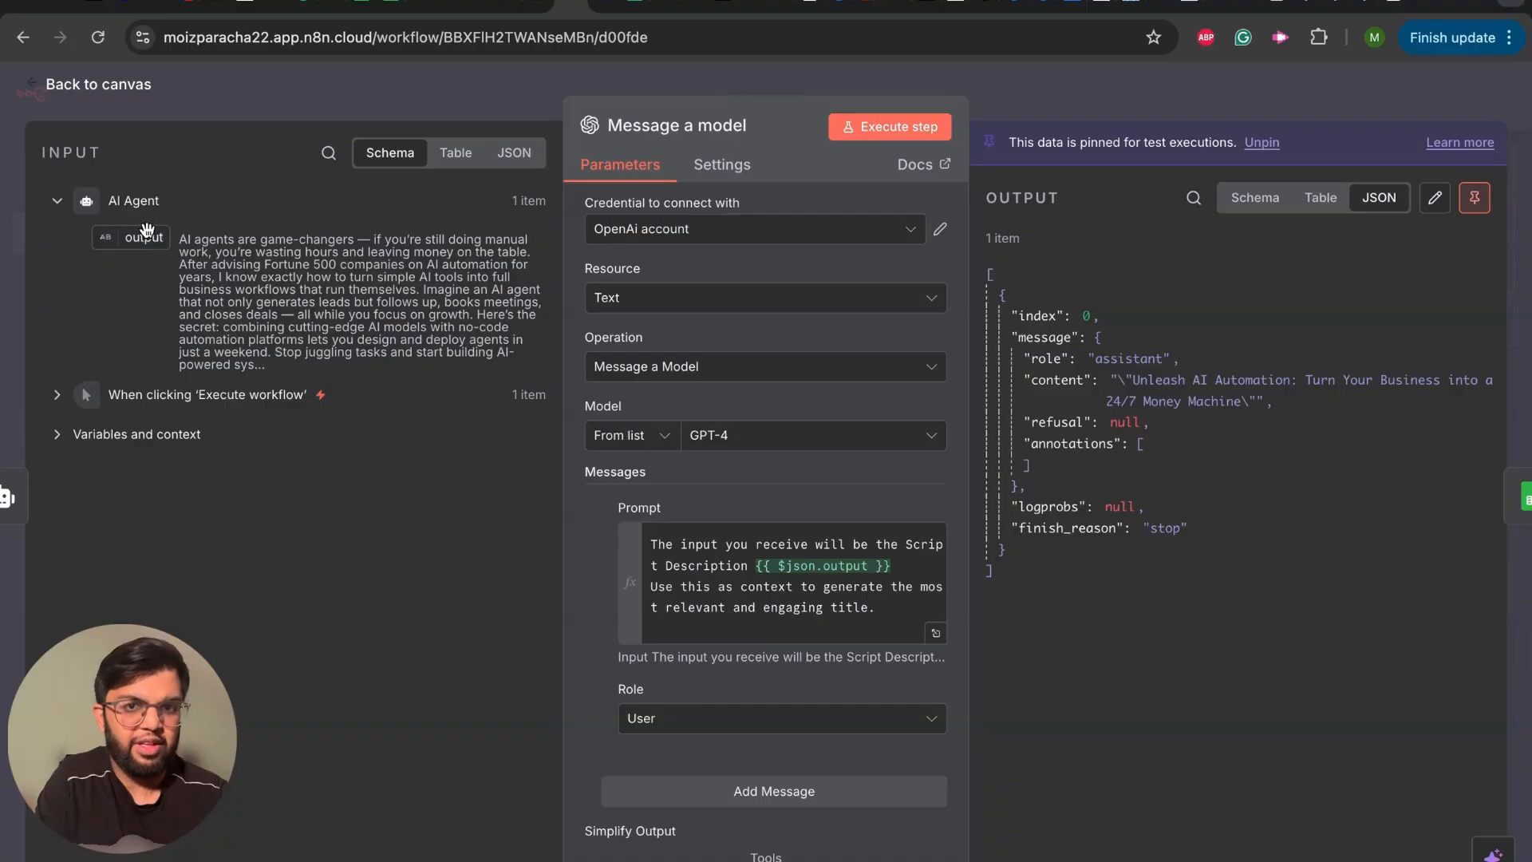
pyautogui.scroll(1, 735, 598)
pyautogui.scroll(-3, 735, 598)
pyautogui.scroll(-3, 735, 597)
pyautogui.scroll(-1, 734, 598)
pyautogui.scroll(-4, 735, 598)
pyautogui.scroll(-3, 734, 597)
pyautogui.scroll(-5, 735, 597)
pyautogui.scroll(8, 735, 598)
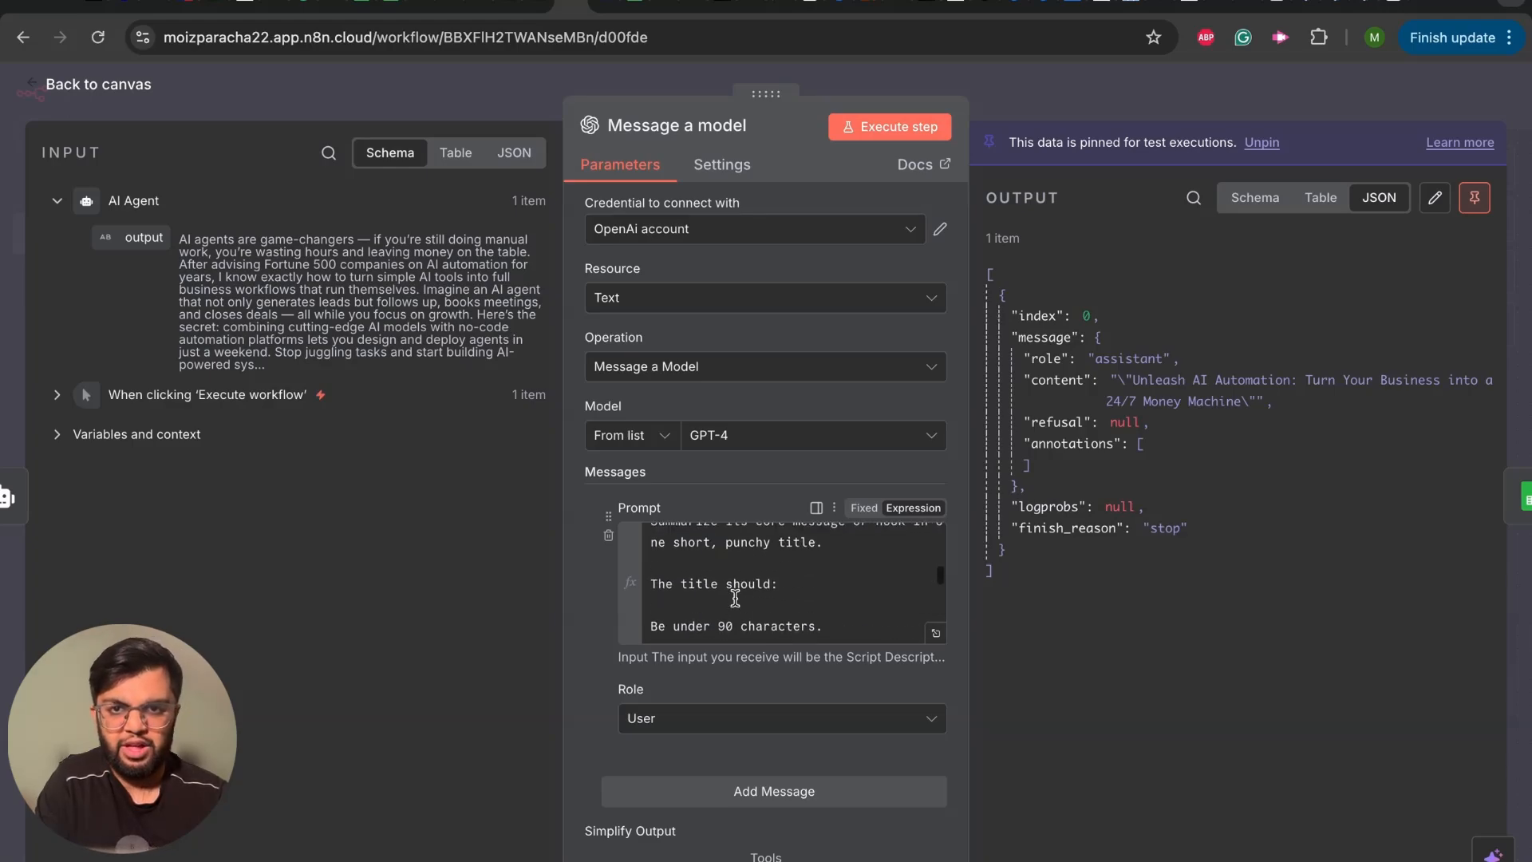
pyautogui.scroll(1, 734, 597)
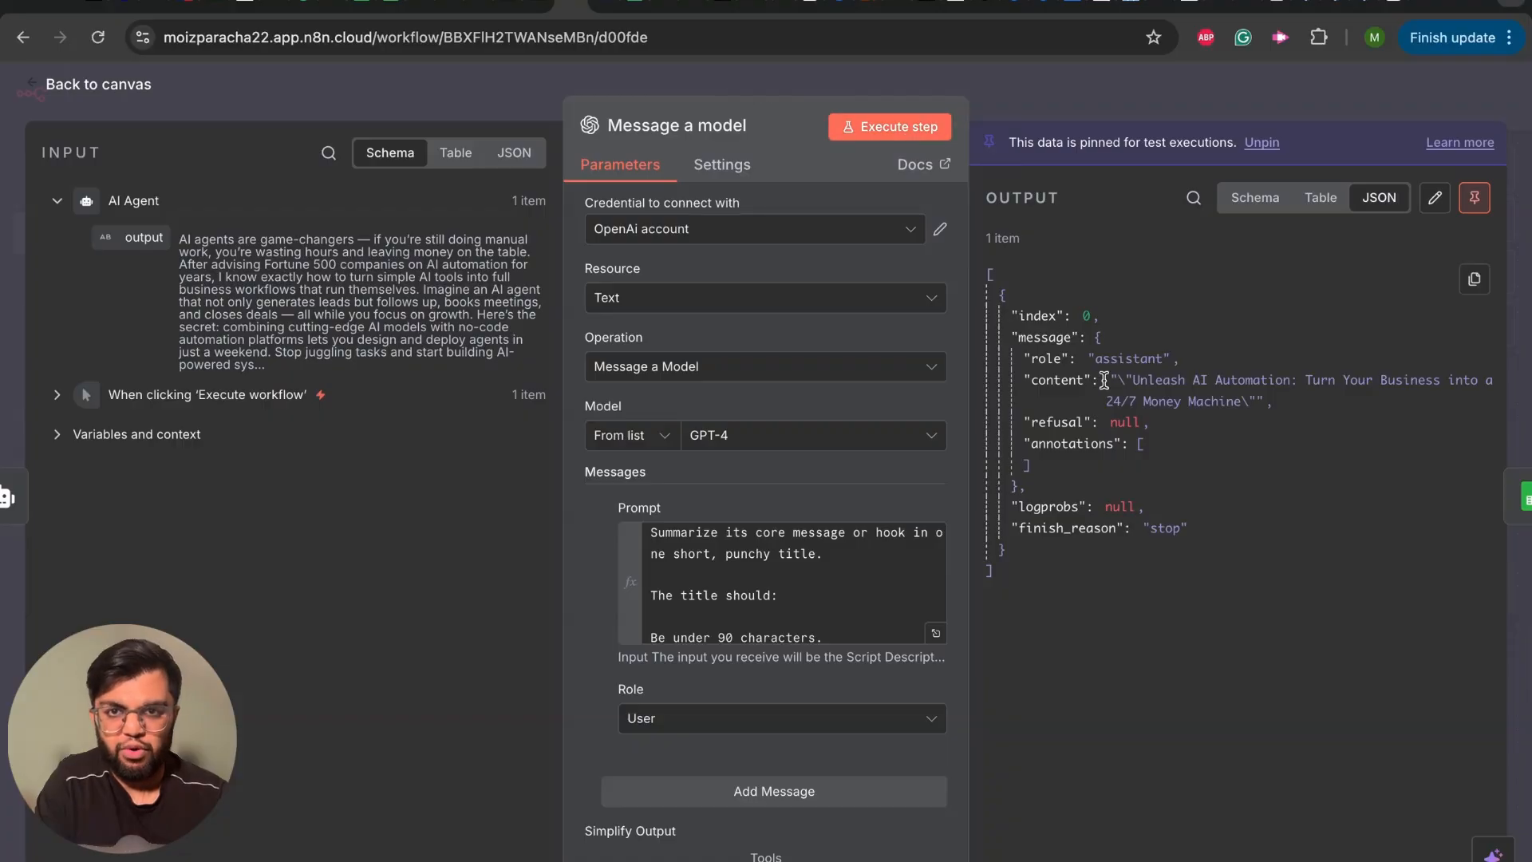
# Highlight the generated title in the Message a model node's JSON output and return to the canvas
pyautogui.moveTo(1128, 373); pyautogui.dragTo(1264, 407)
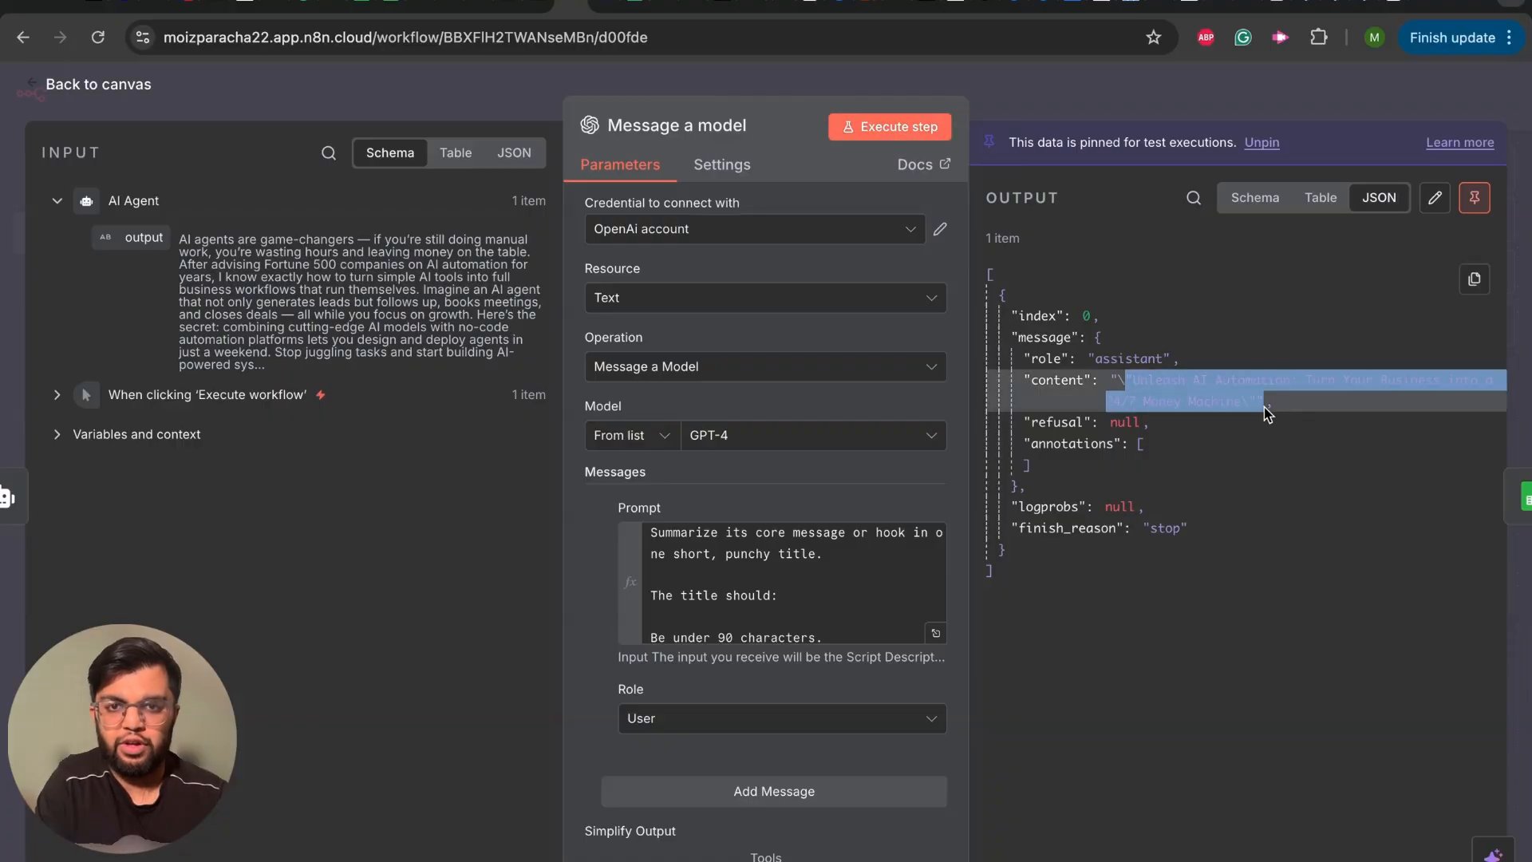
pyautogui.click(1262, 407)
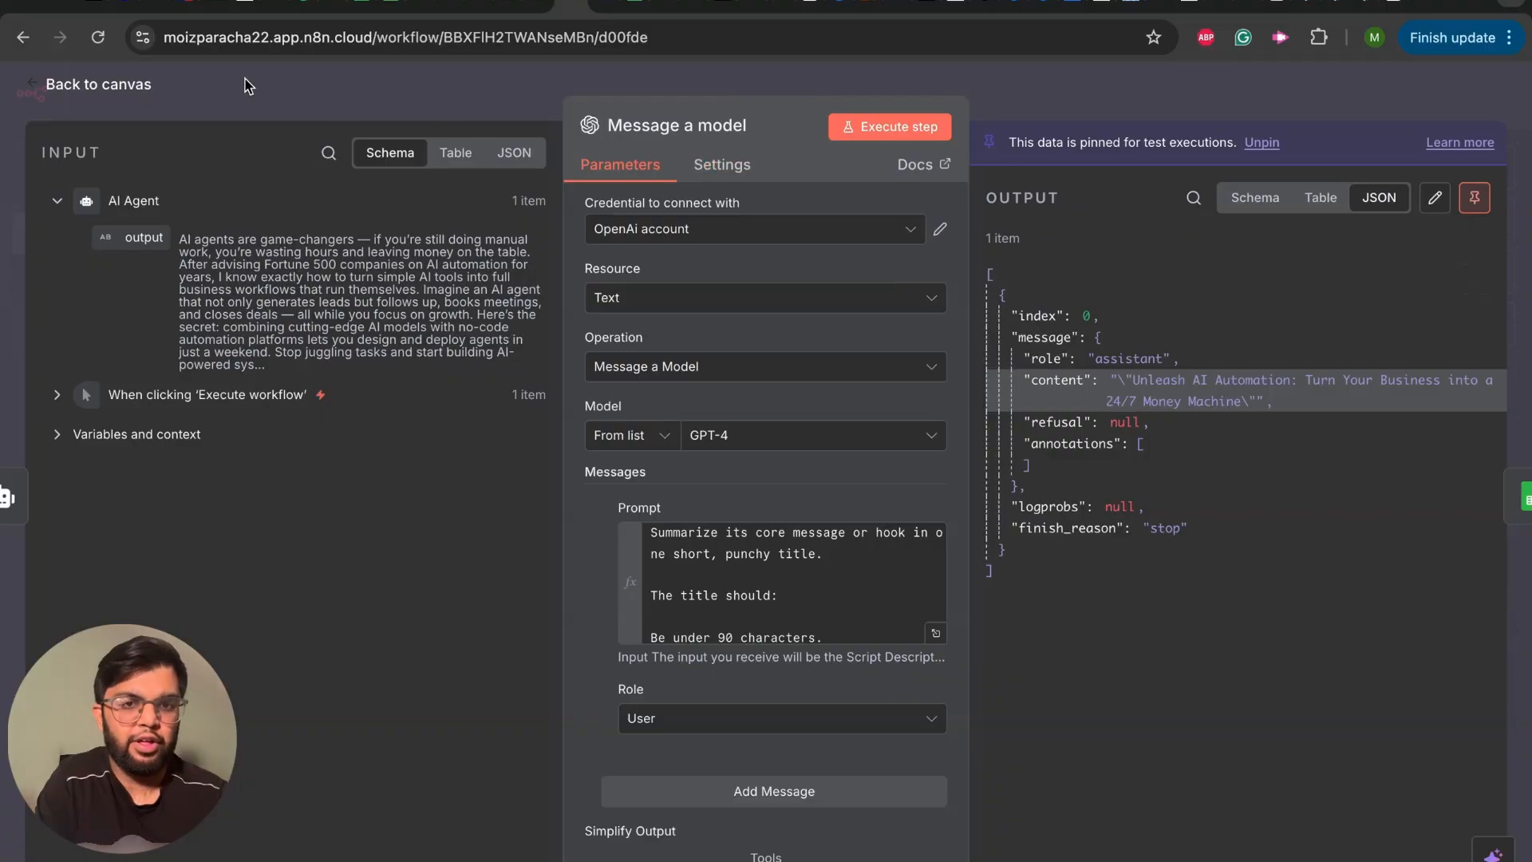
pyautogui.click(32, 86)
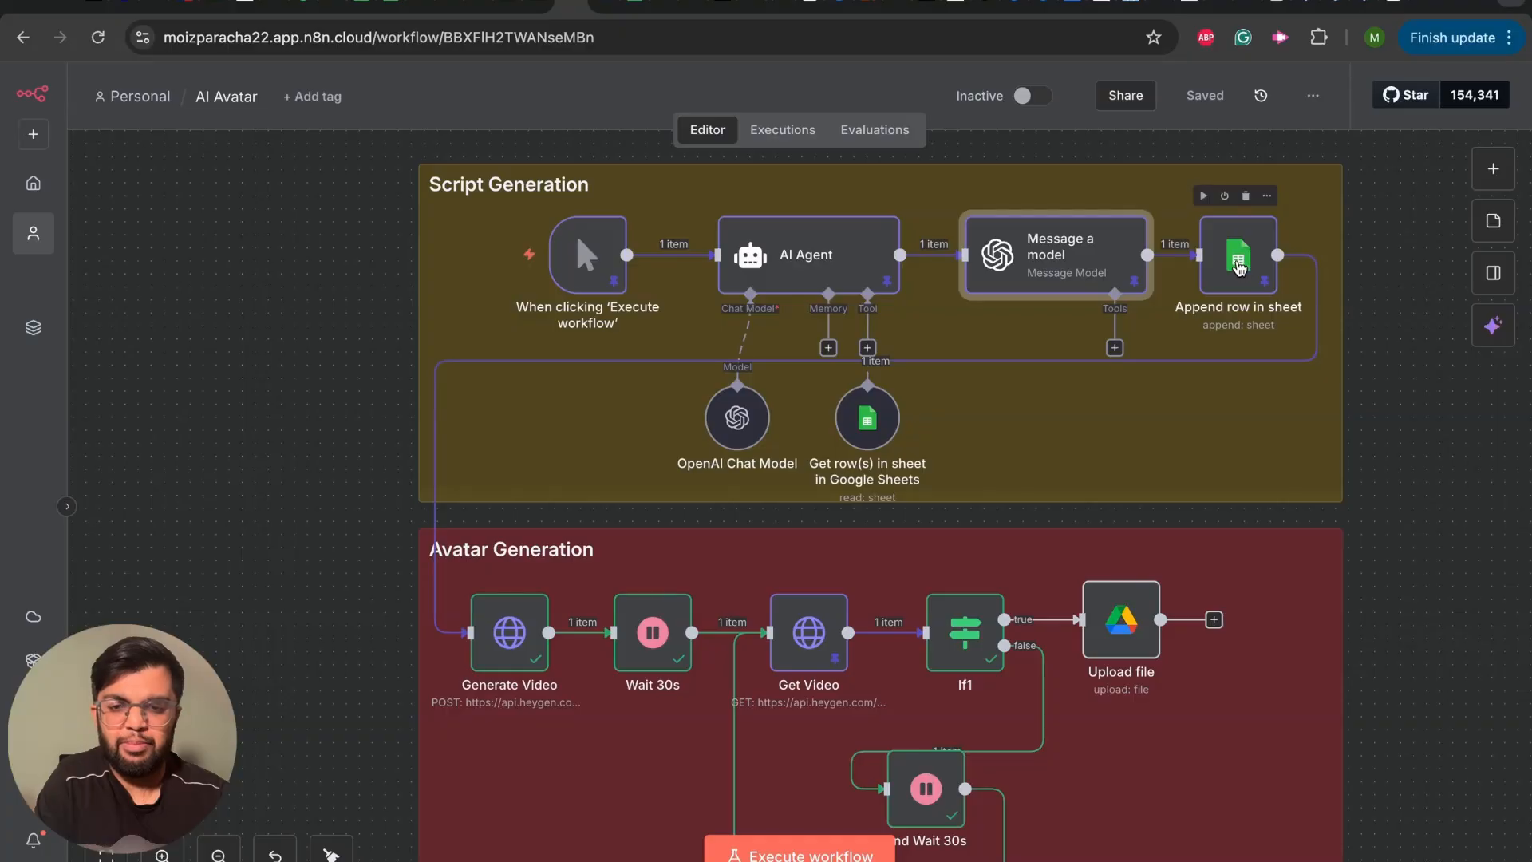
# Open the "Append row in sheet" node and review its document, sheet and column mapping settings
pyautogui.click(1239, 268)
pyautogui.doubleClick(1239, 267)
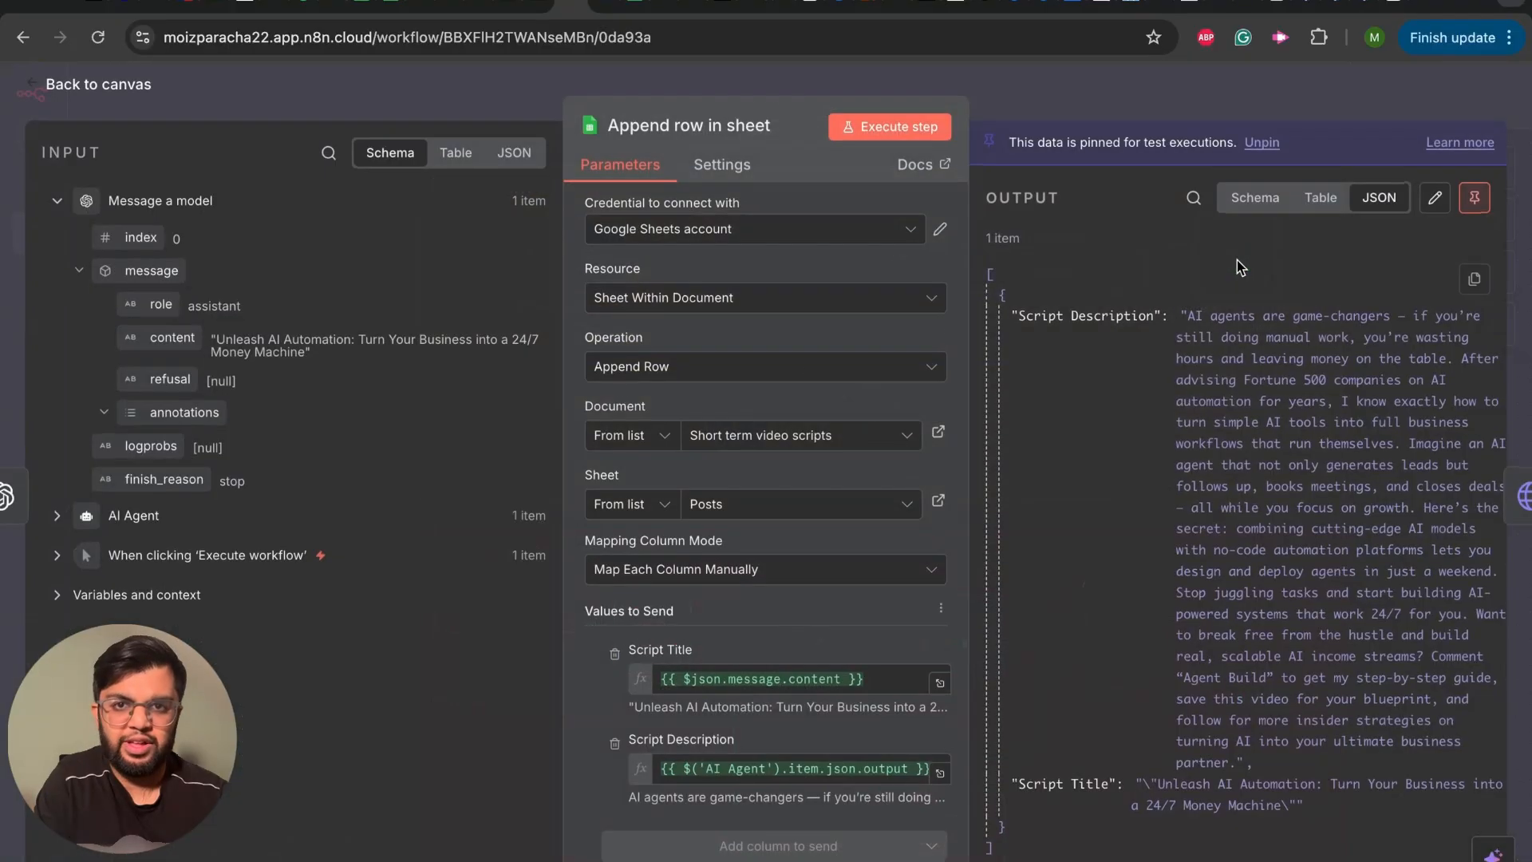
pyautogui.scroll(-1, 727, 595)
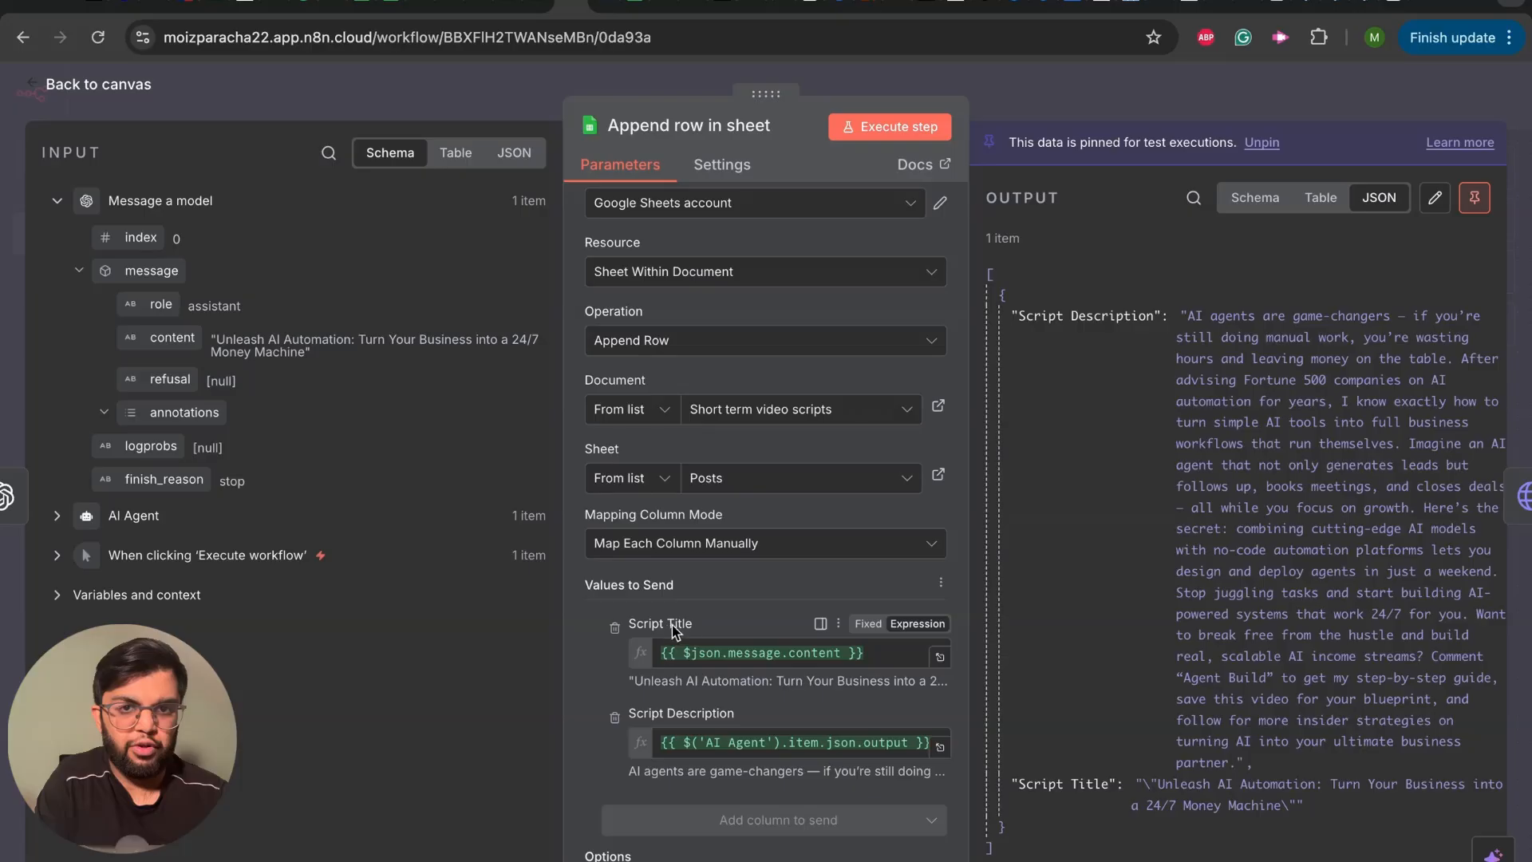
# Check the Script Title and Script Description columns in the "Short term video scripts" spreadsheet and return to the n8n workflow
pyautogui.click(392, 7)
pyautogui.click(128, 230)
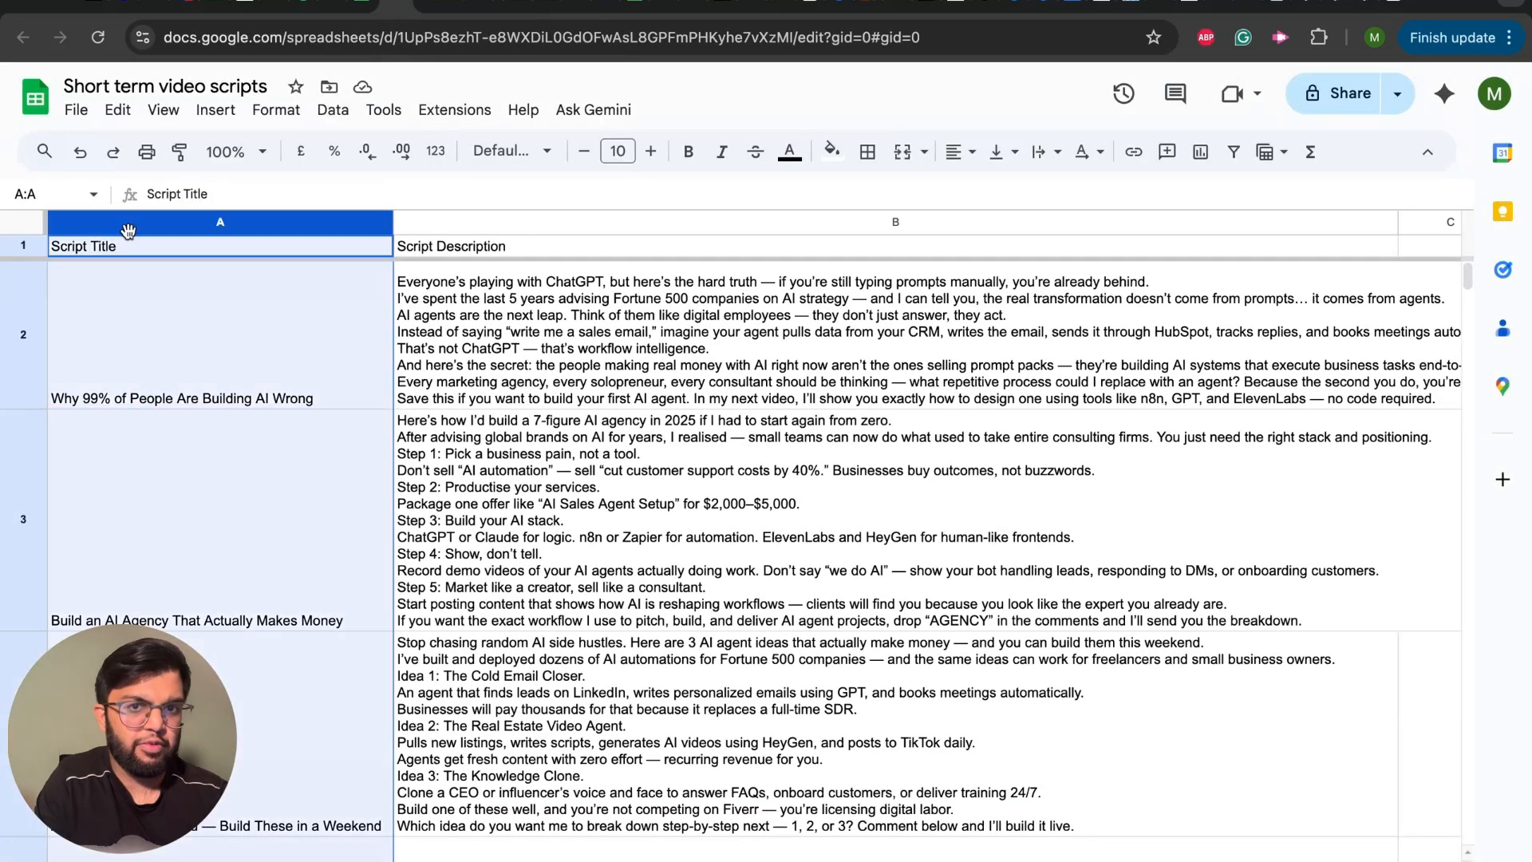
pyautogui.click(488, 245)
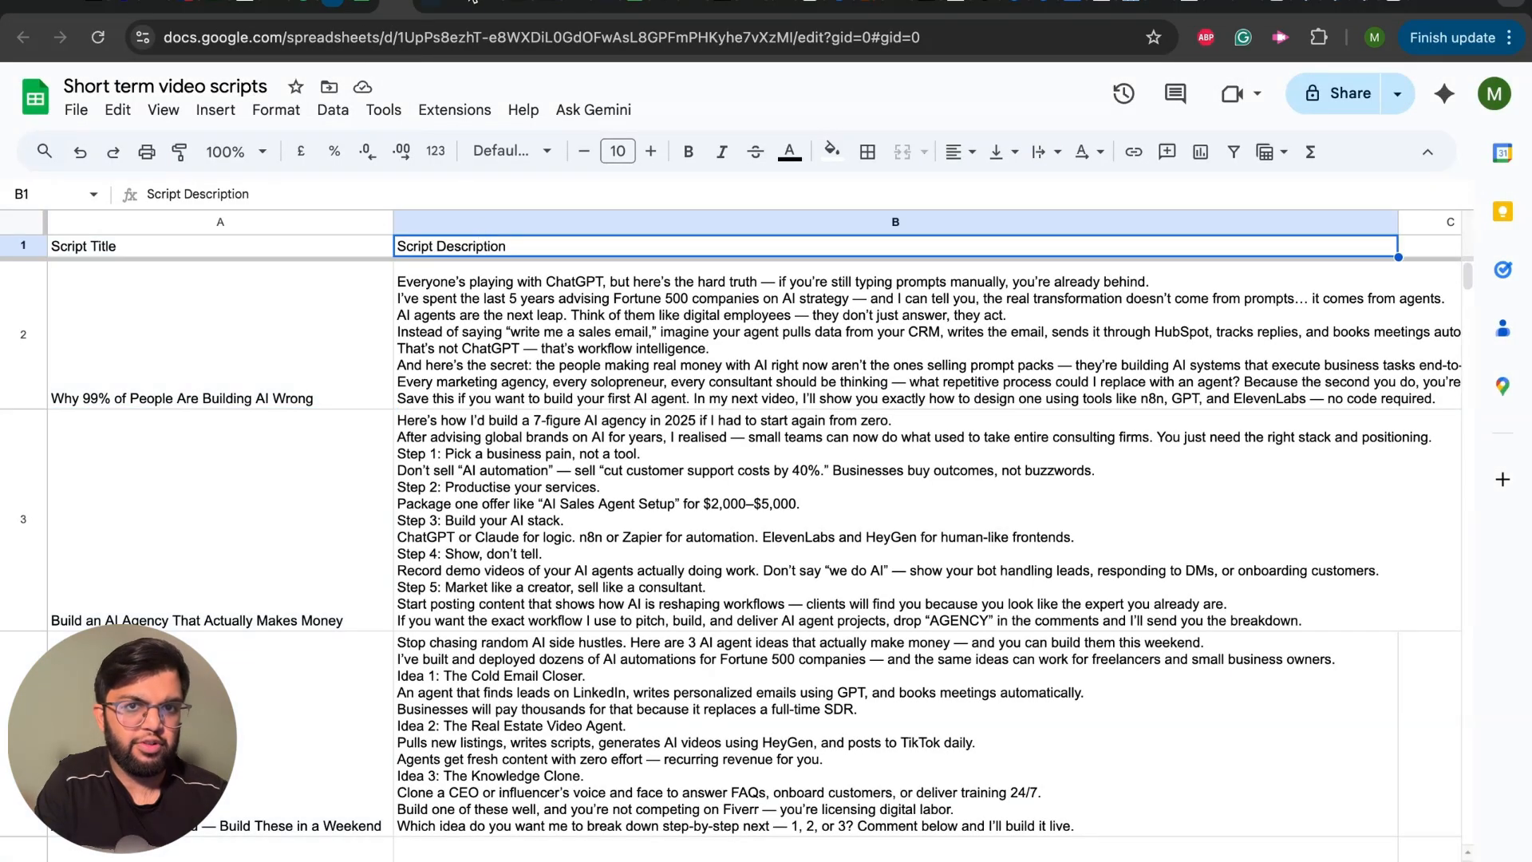
pyautogui.click(590, 8)
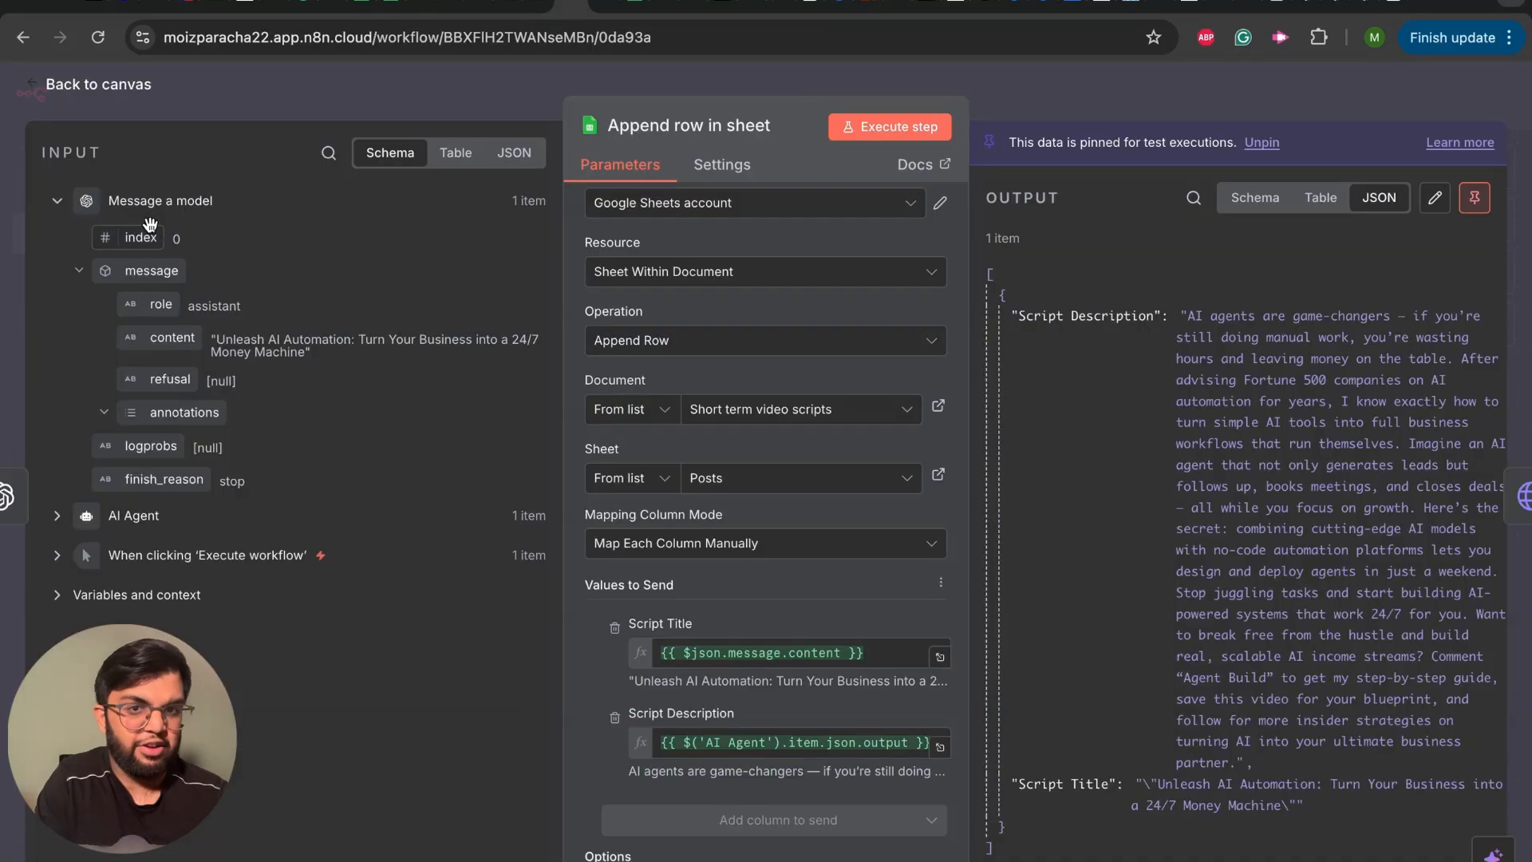
# Expand the AI Agent input data, review the Script Title and Script Description mappings, and return to the canvas
pyautogui.click(58, 517)
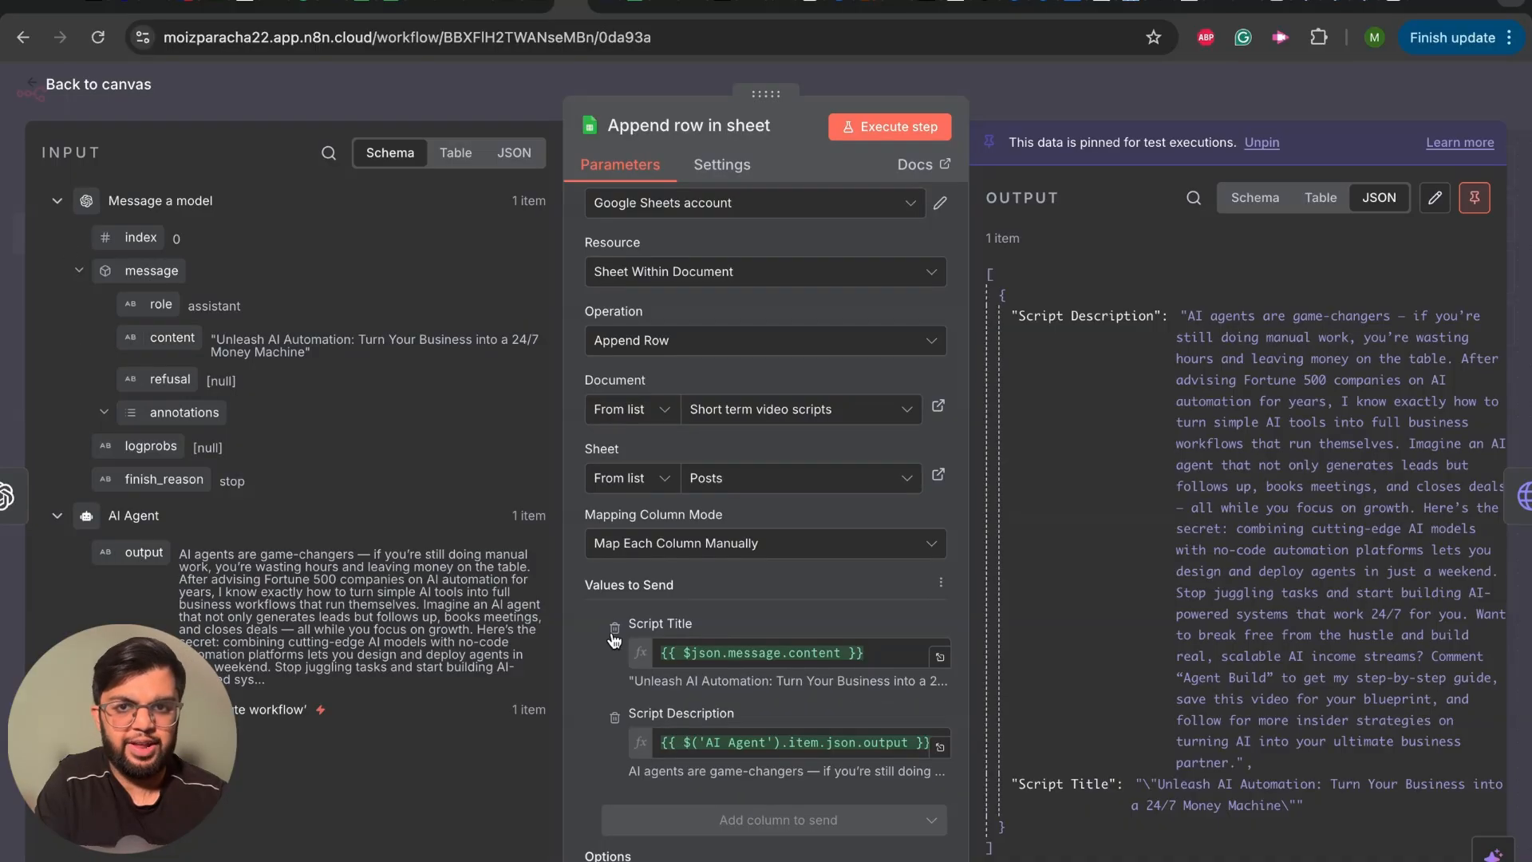
pyautogui.scroll(-2, 742, 588)
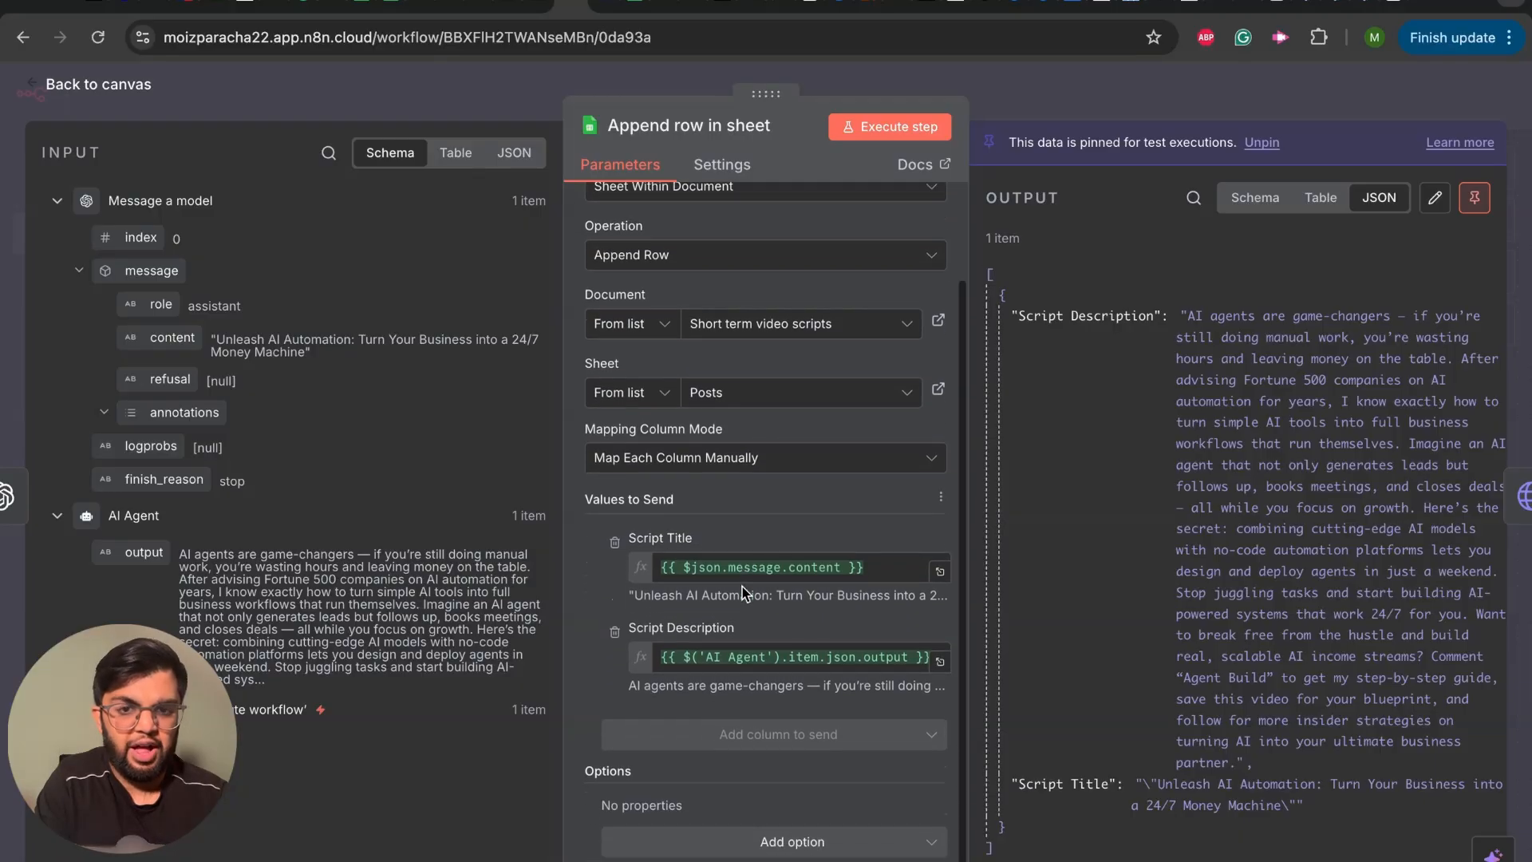
pyautogui.scroll(3, 742, 587)
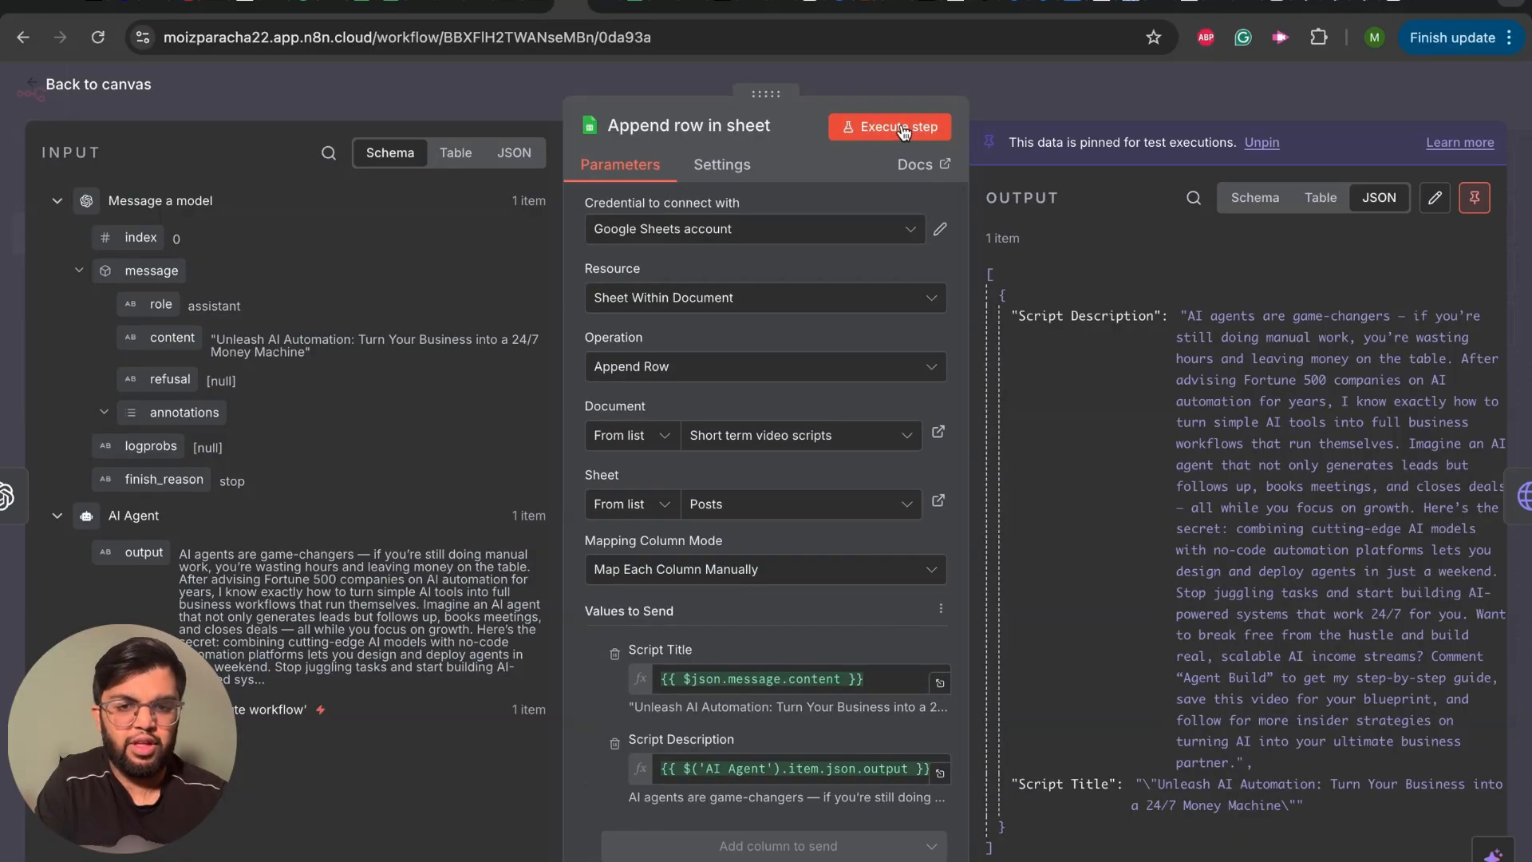
pyautogui.click(37, 93)
# Examine the appended script title and description in row 5 of the Google Sheet, compare the sample scripts, and return to n8n
pyautogui.click(384, 12)
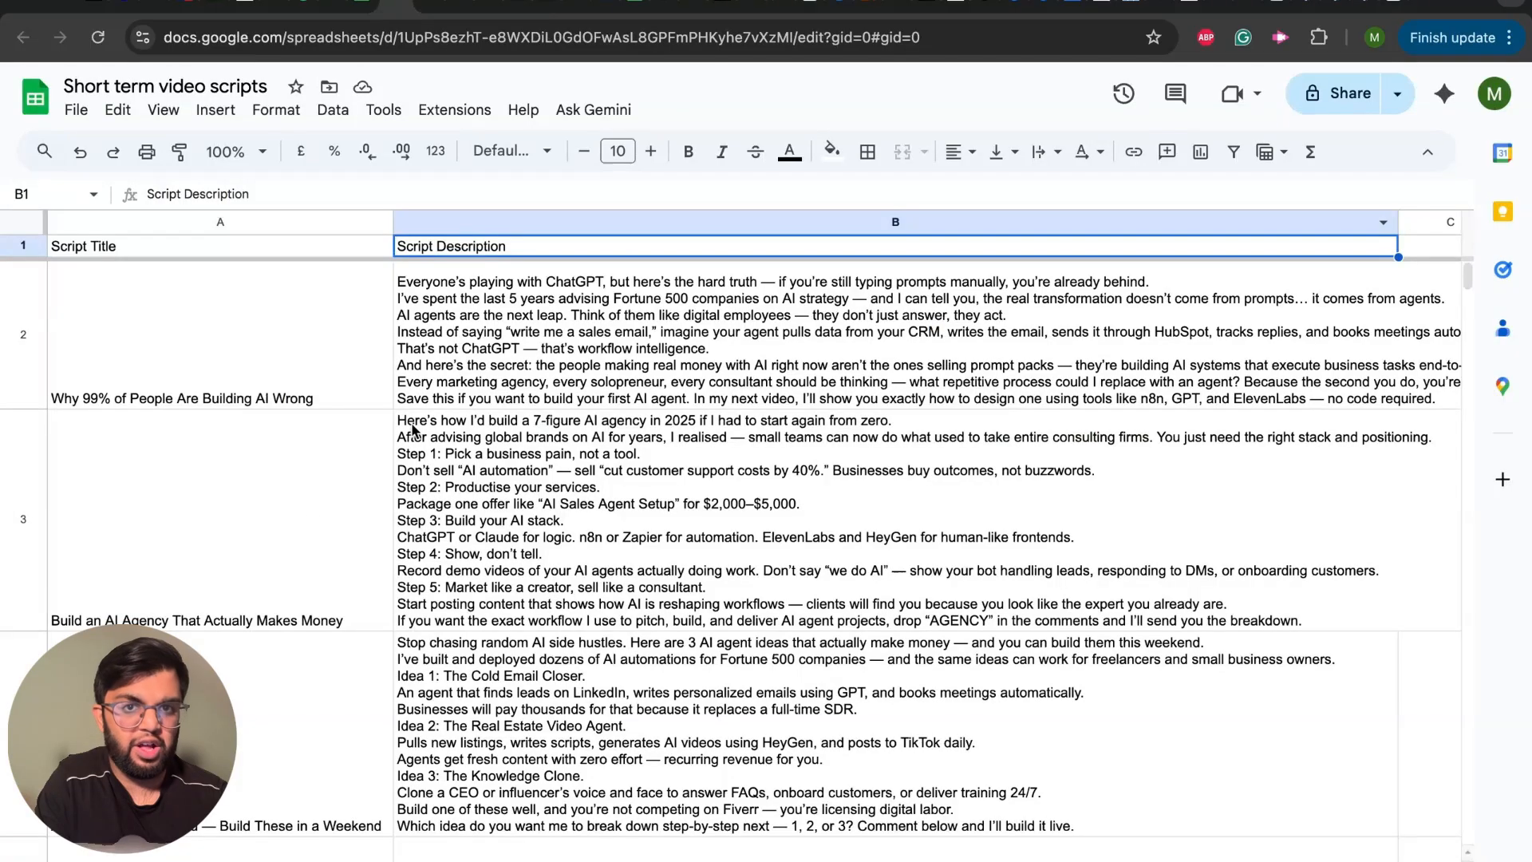
pyautogui.scroll(-3, 284, 523)
pyautogui.scroll(-3, 283, 518)
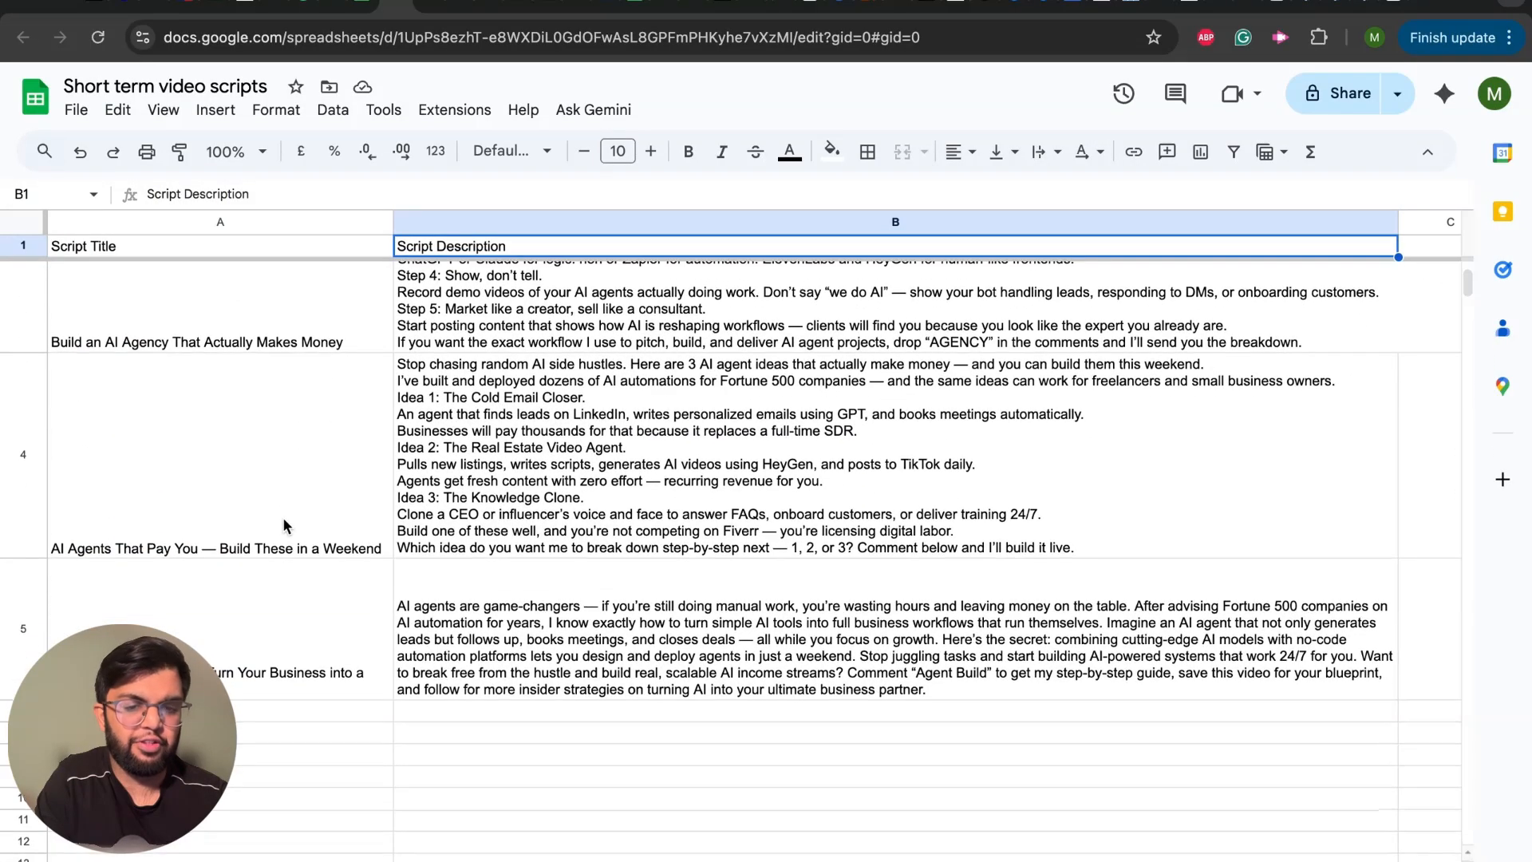
pyautogui.click(214, 617)
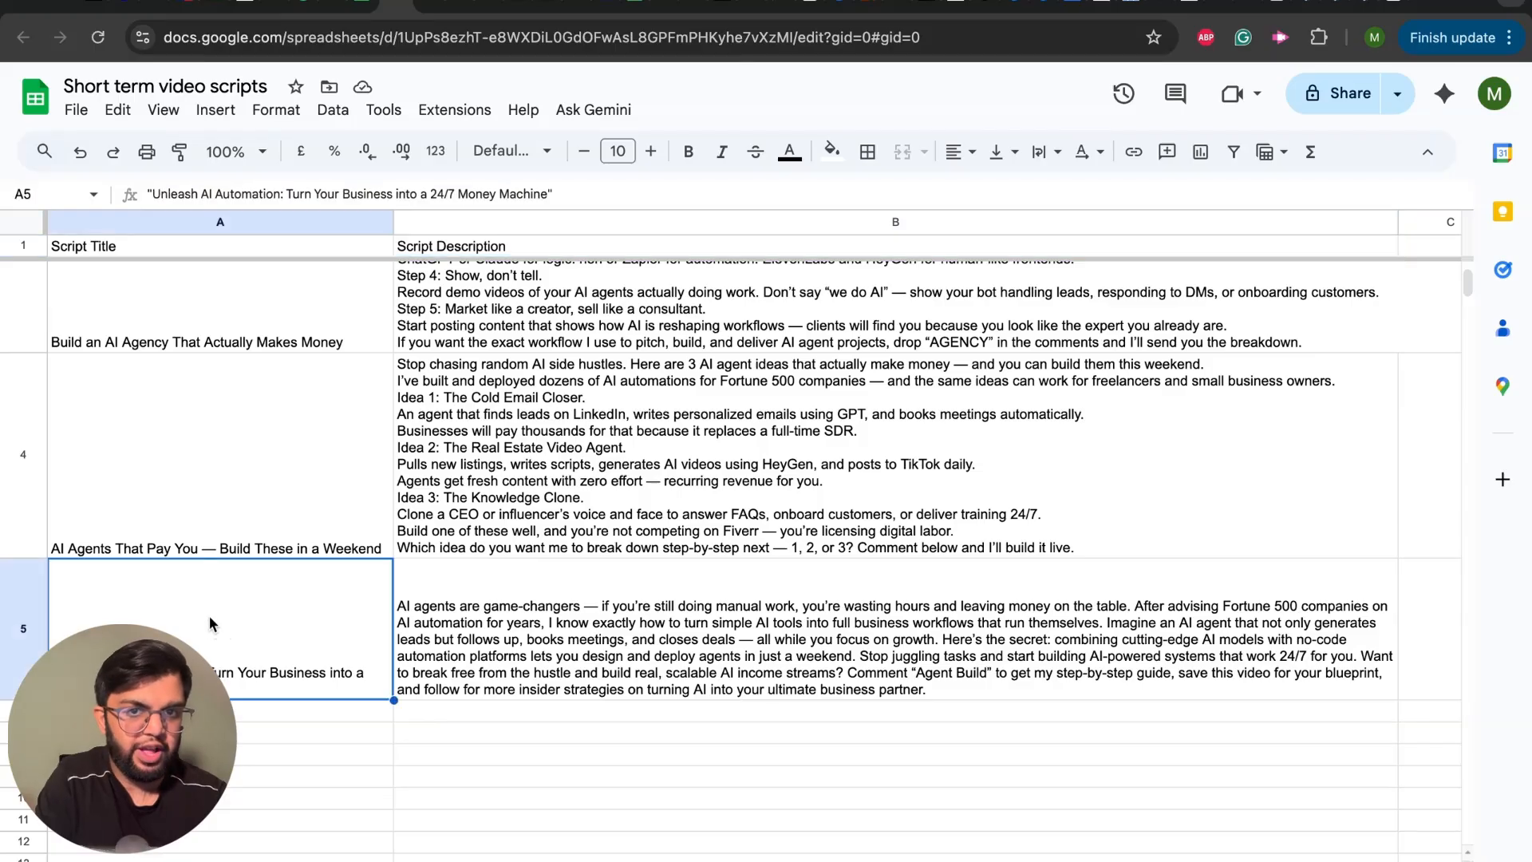
pyautogui.doubleClick(586, 608)
pyautogui.click(318, 642)
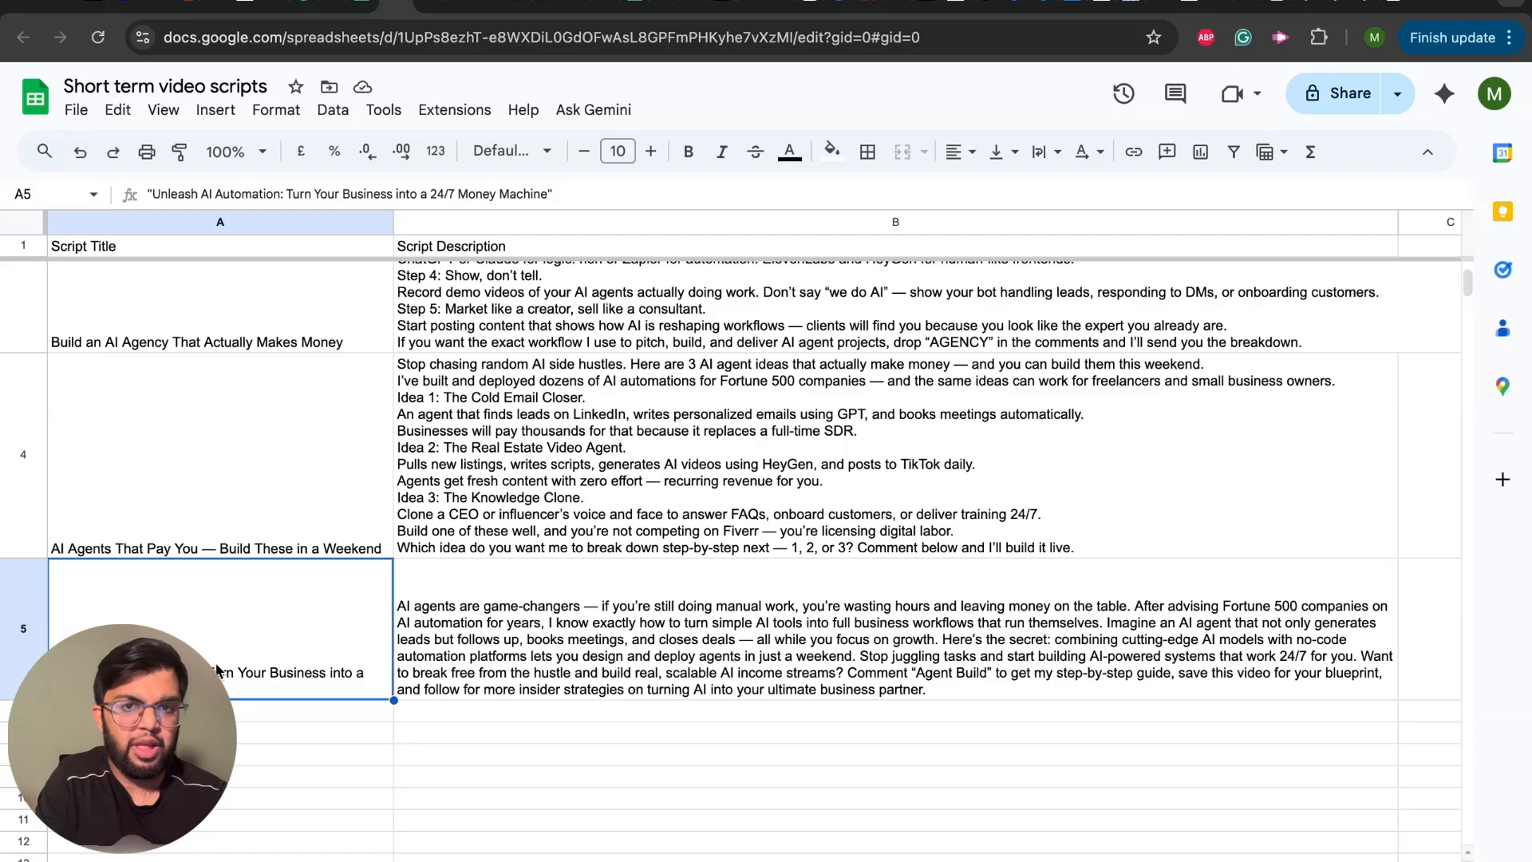
pyautogui.click(478, 340)
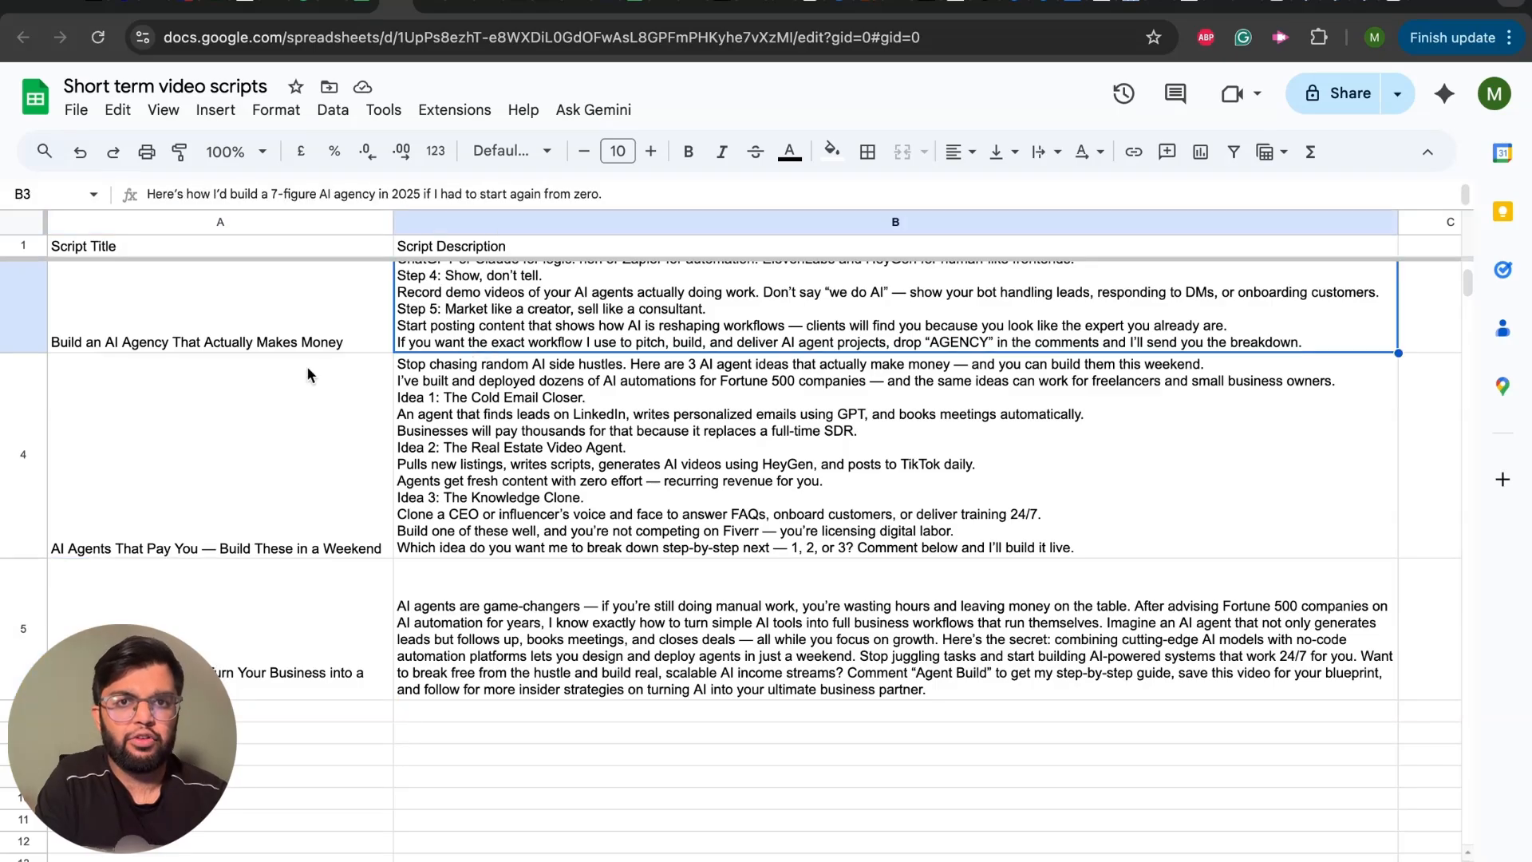
pyautogui.scroll(4, 306, 366)
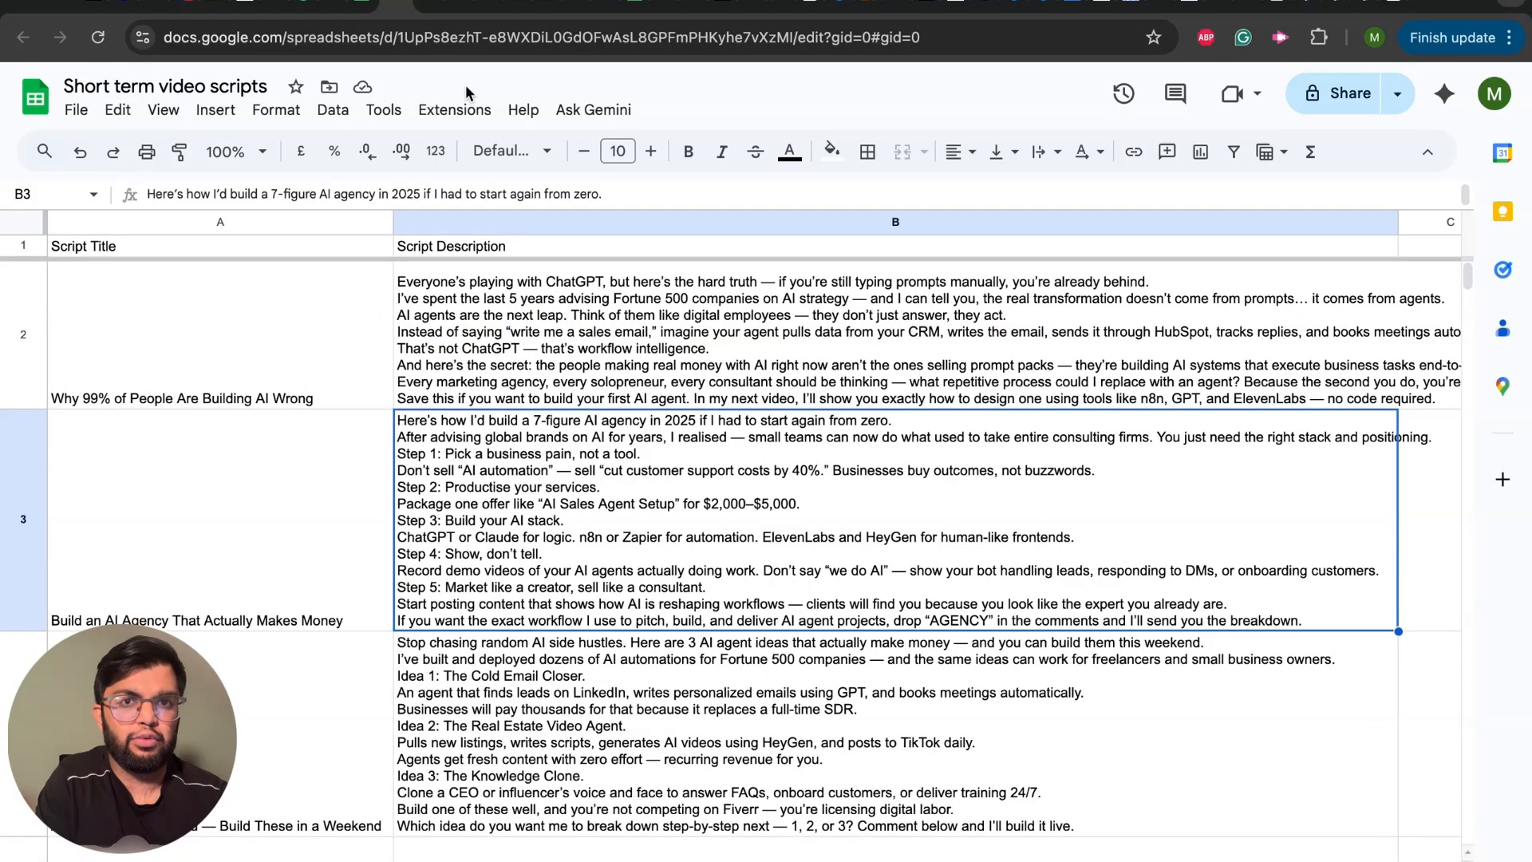
pyautogui.click(576, 8)
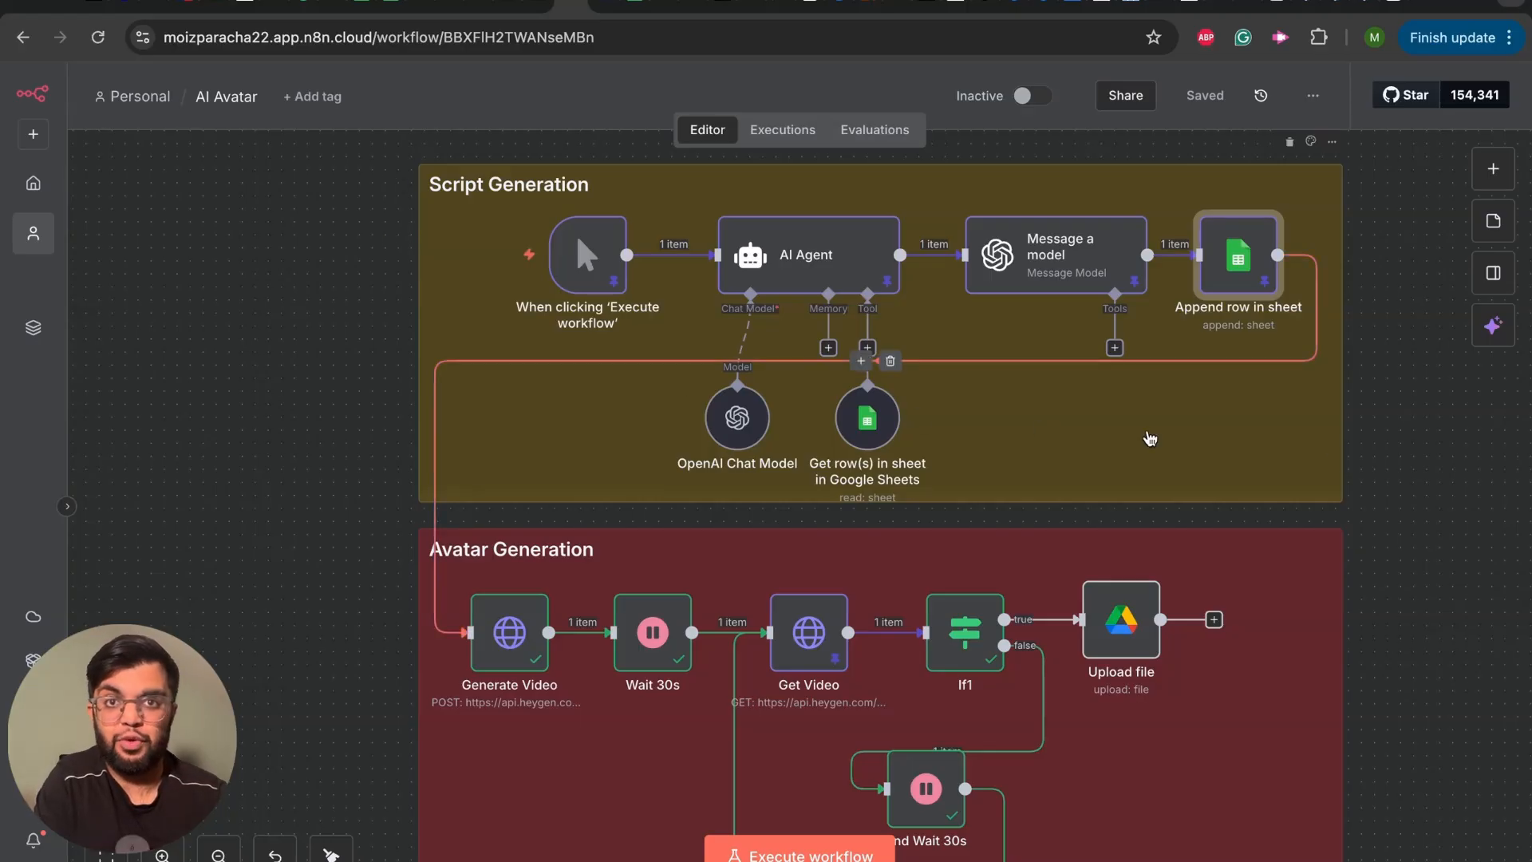
# Open the "Generate Video" node, review its POST URL, authentication, header and JSON body settings, and return to the canvas
pyautogui.scroll(-4, 1337, 454)
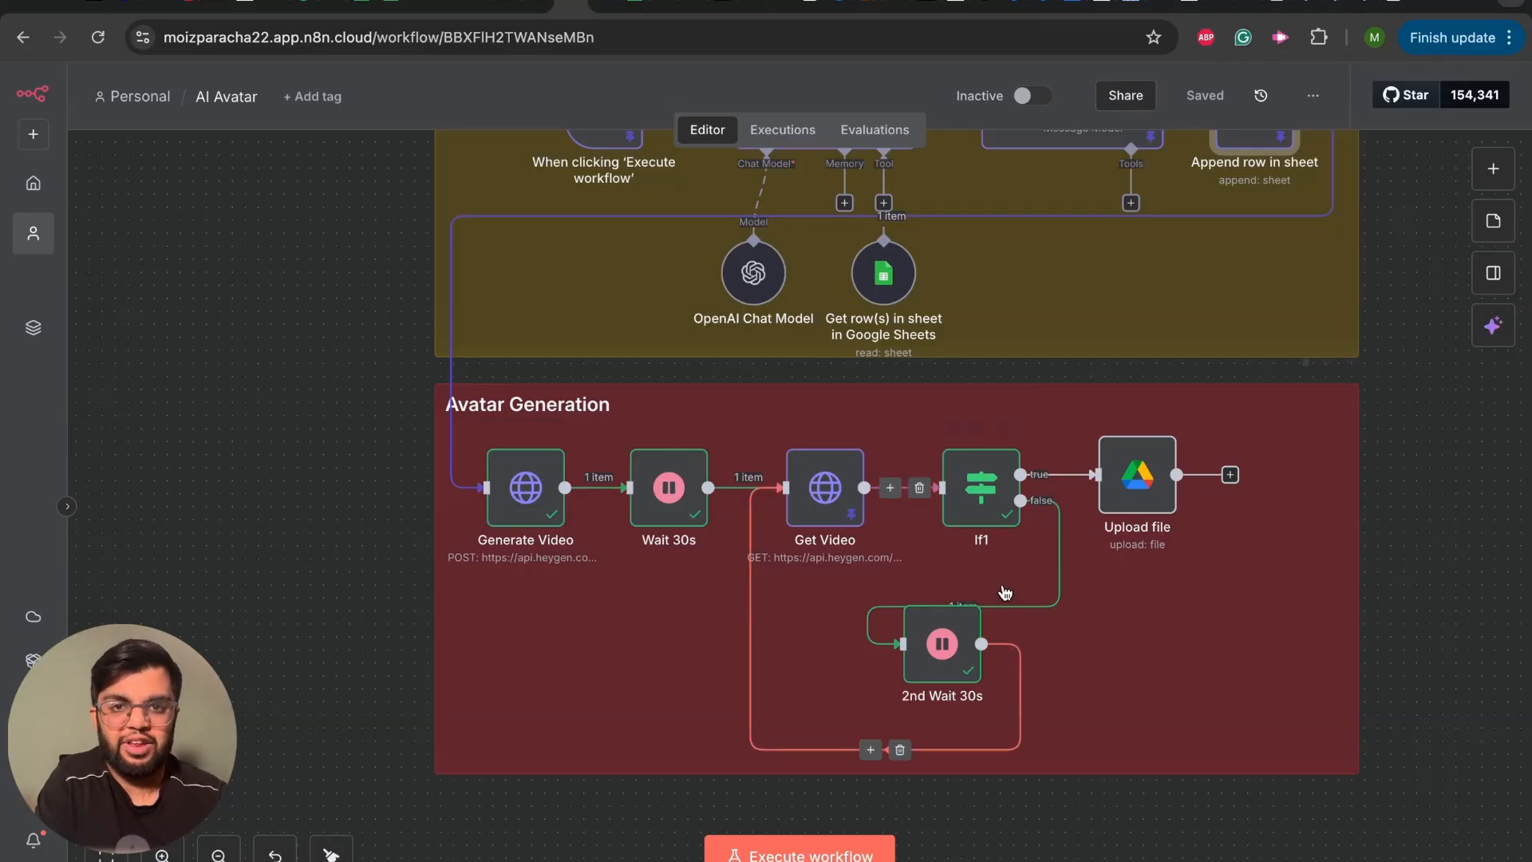
pyautogui.doubleClick(520, 514)
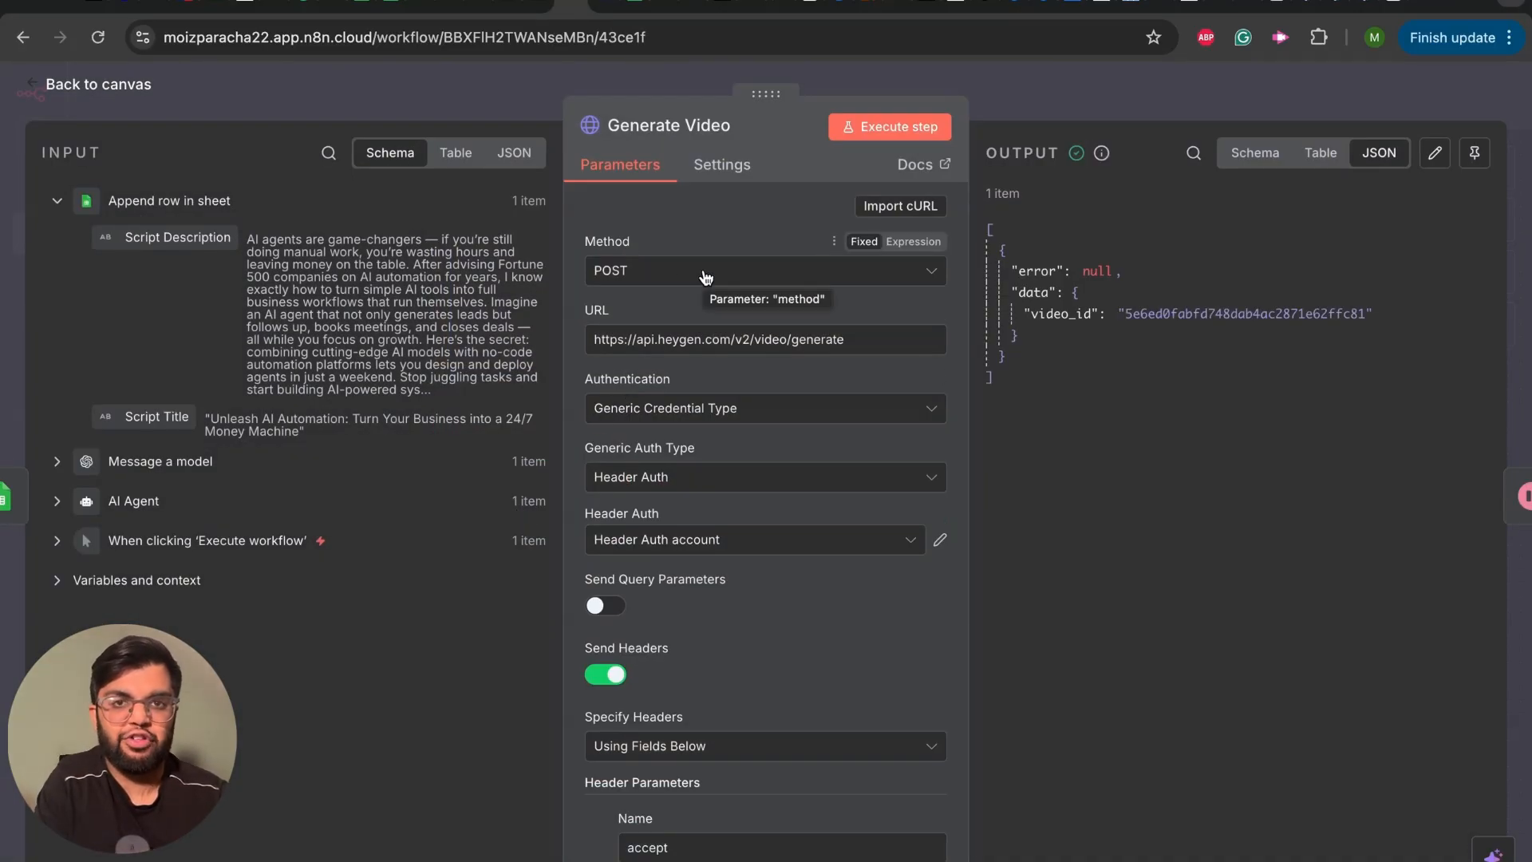
pyautogui.click(861, 338)
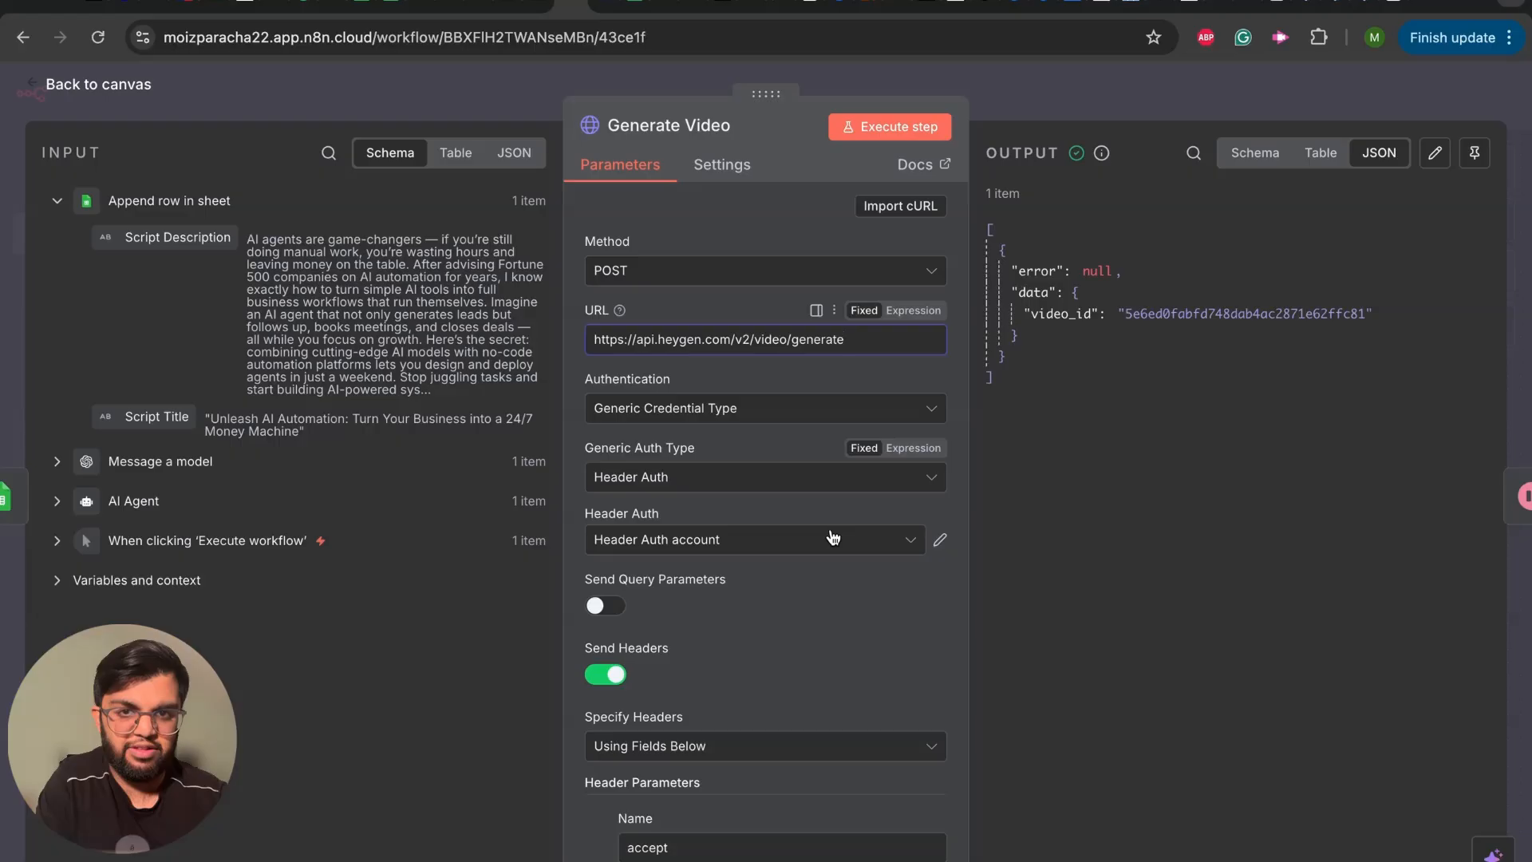
pyautogui.scroll(-5, 832, 537)
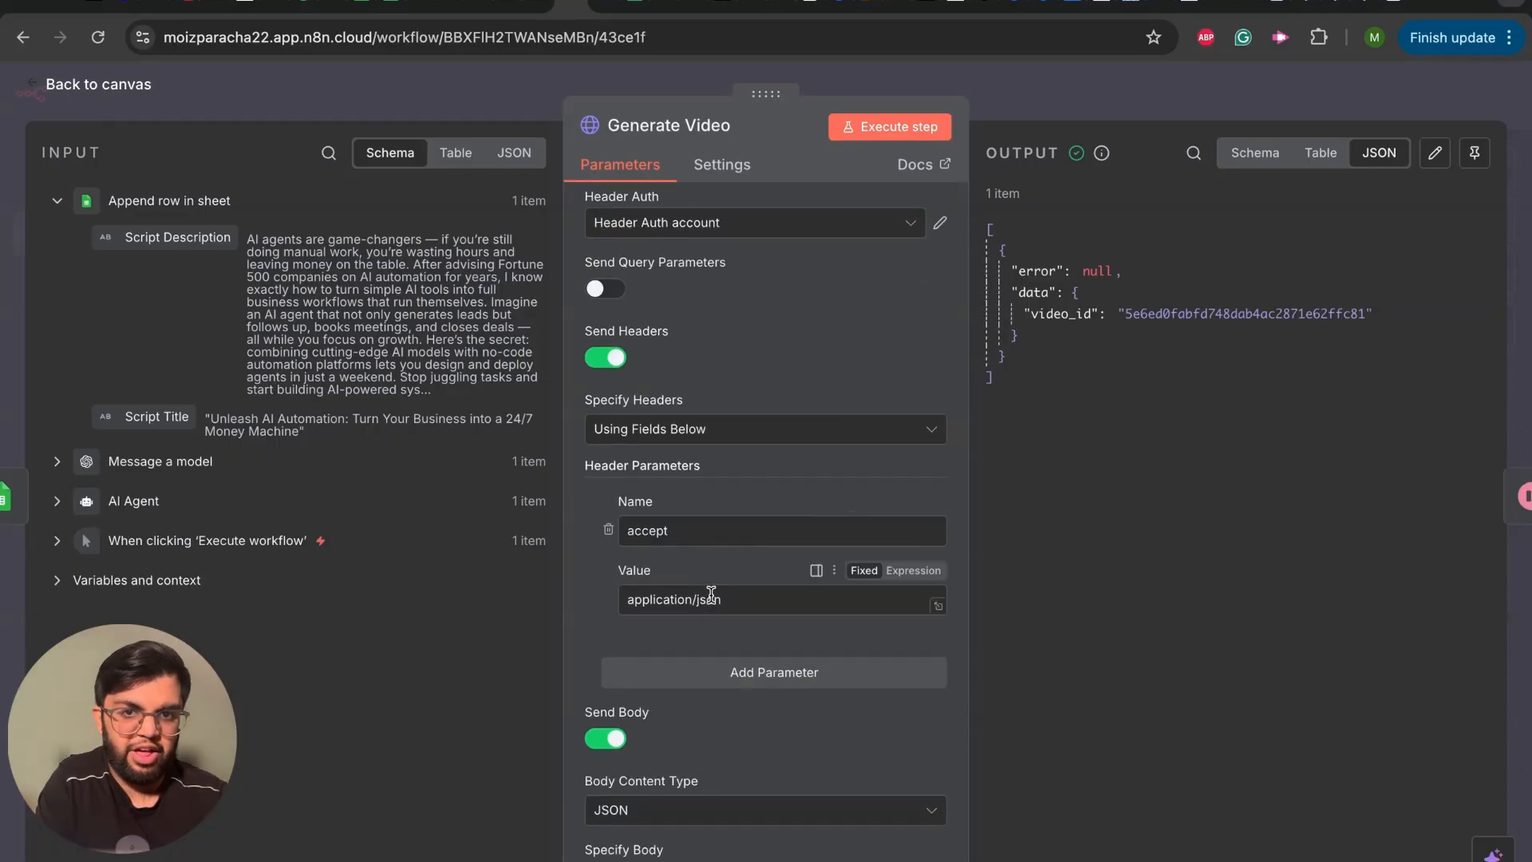
pyautogui.scroll(-5, 711, 595)
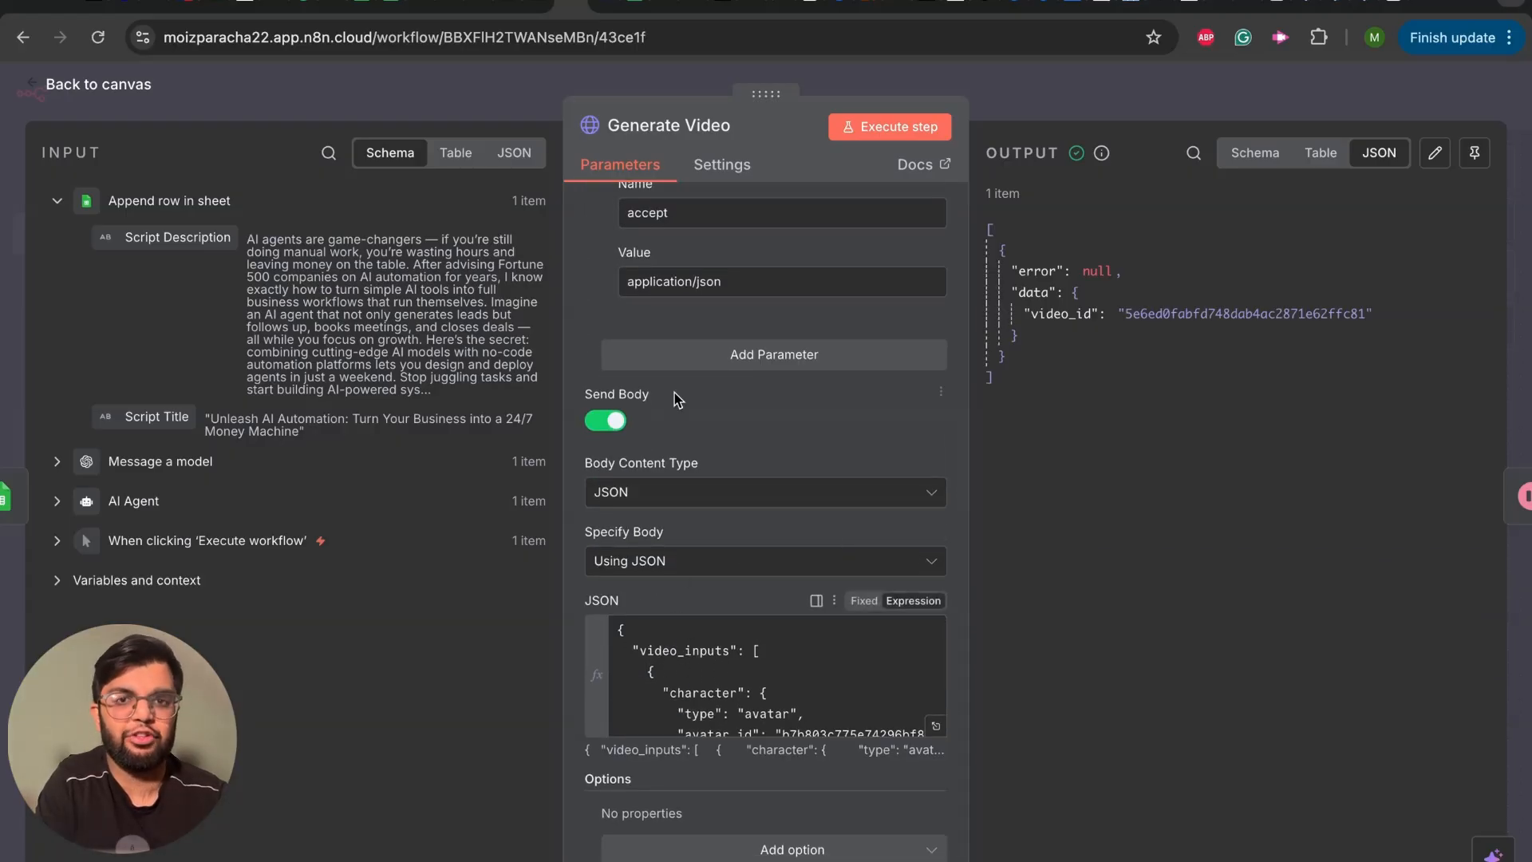
pyautogui.scroll(8, 676, 311)
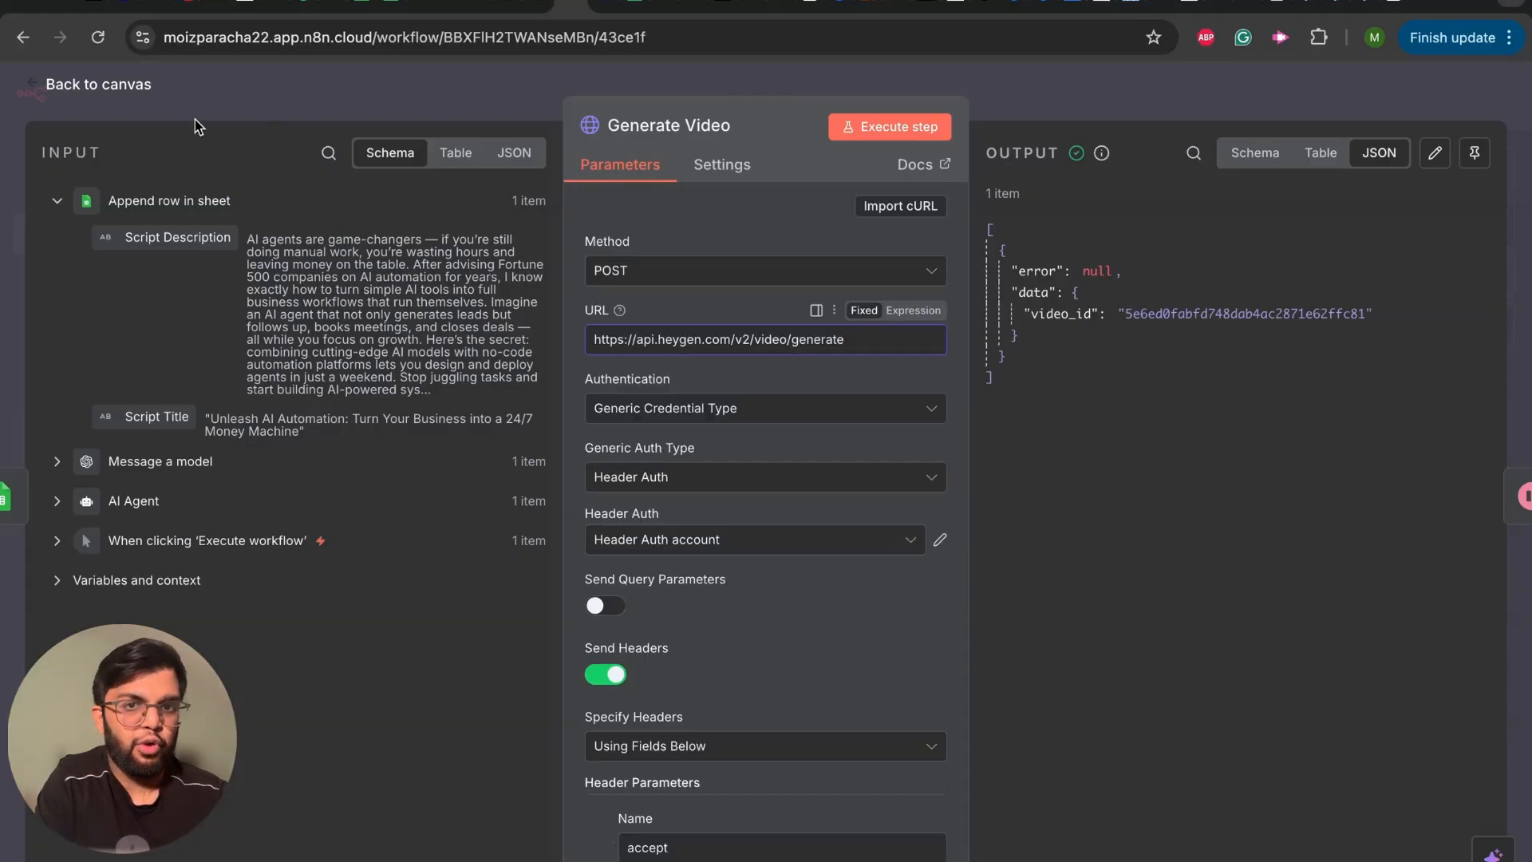
pyautogui.click(37, 87)
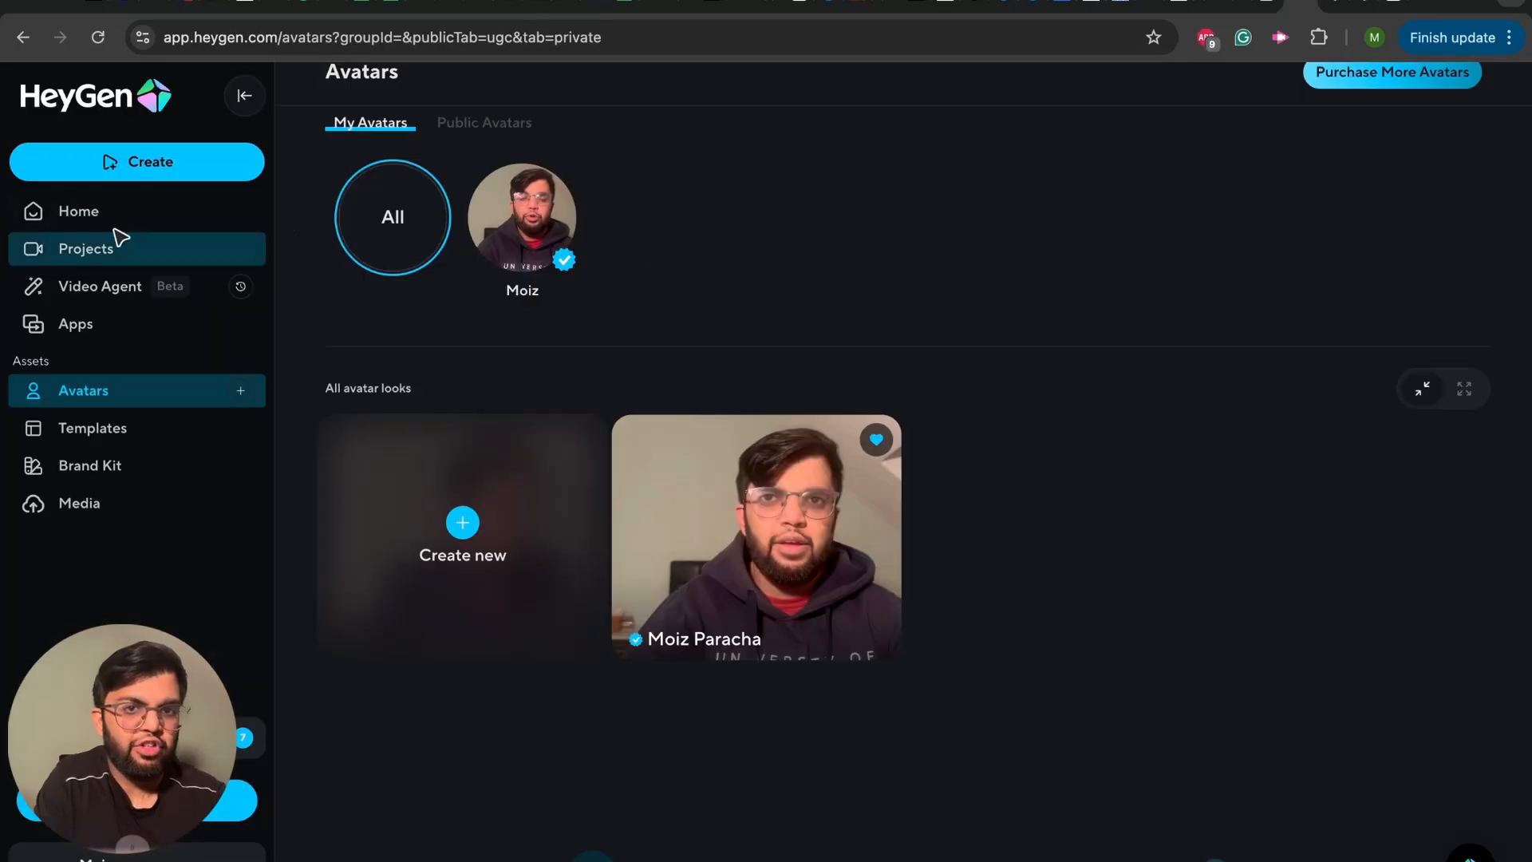
# In HeyGen, check the home page and the private avatars, and browse the UGC category of the public avatars
pyautogui.click(112, 224)
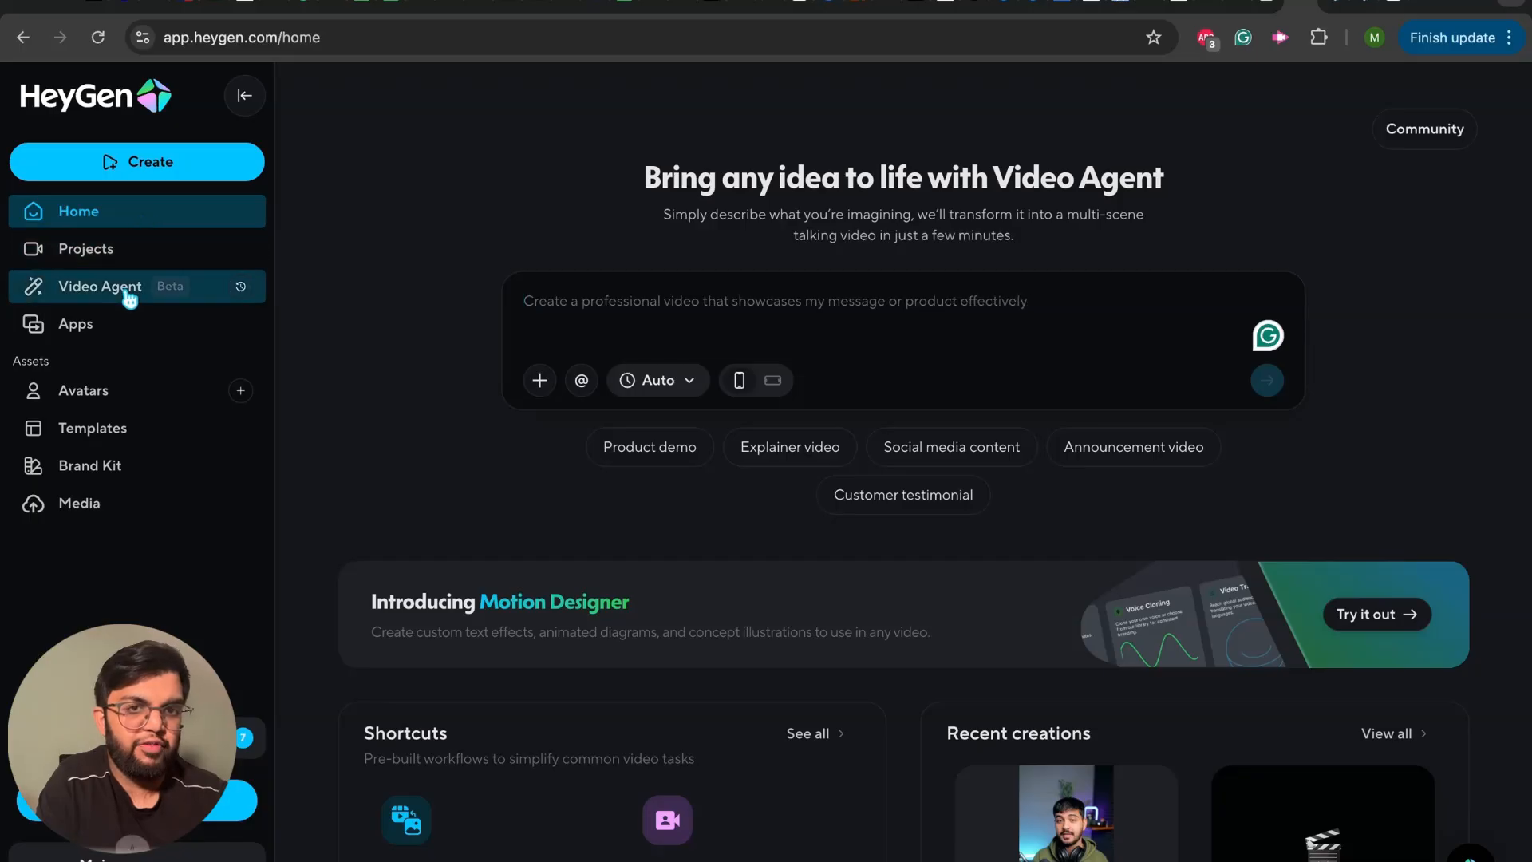
pyautogui.click(119, 393)
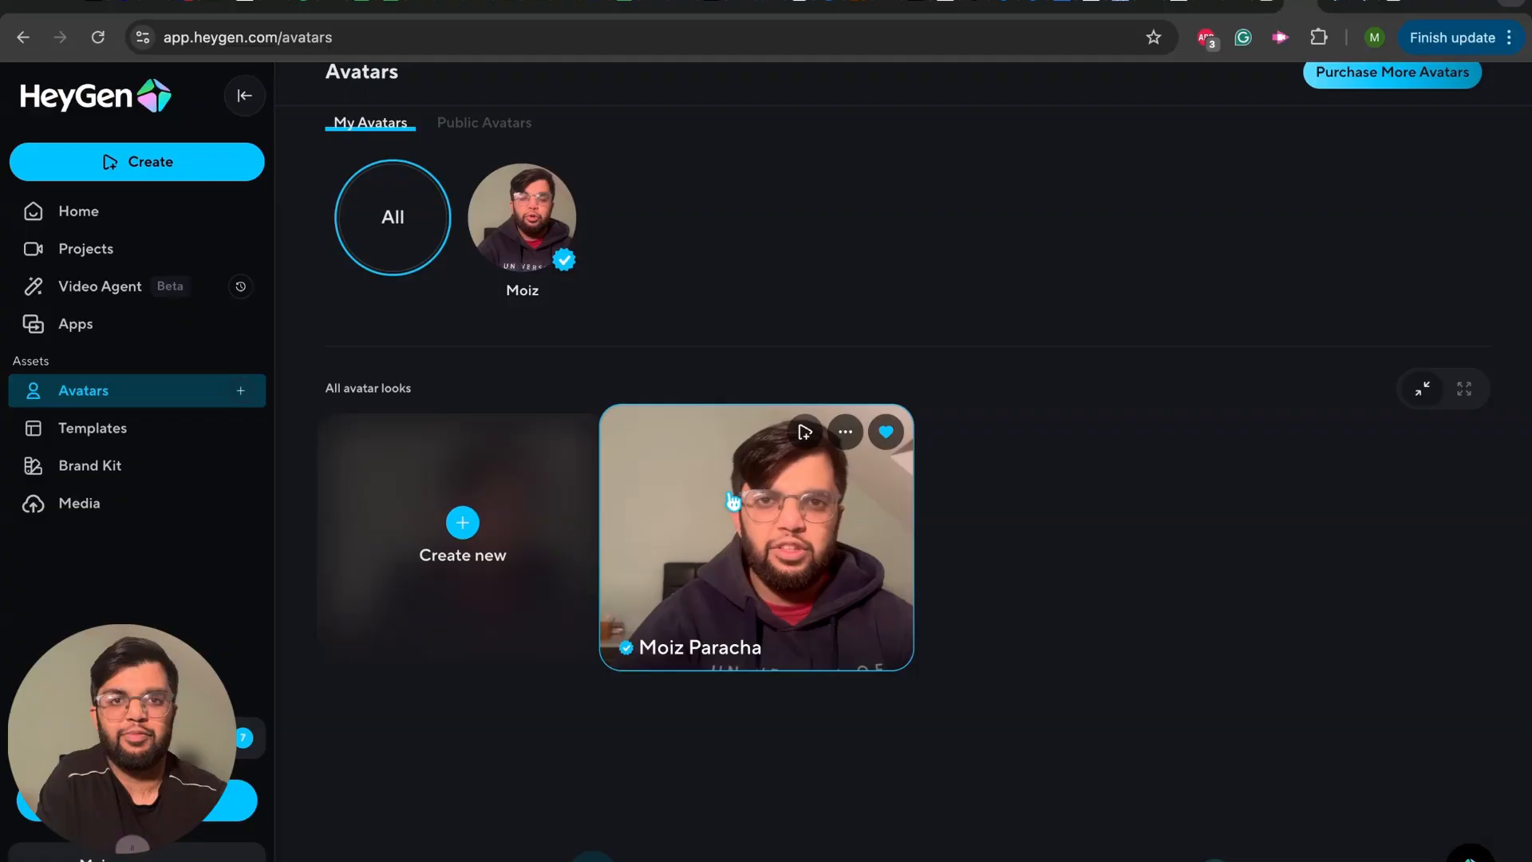
pyautogui.click(499, 135)
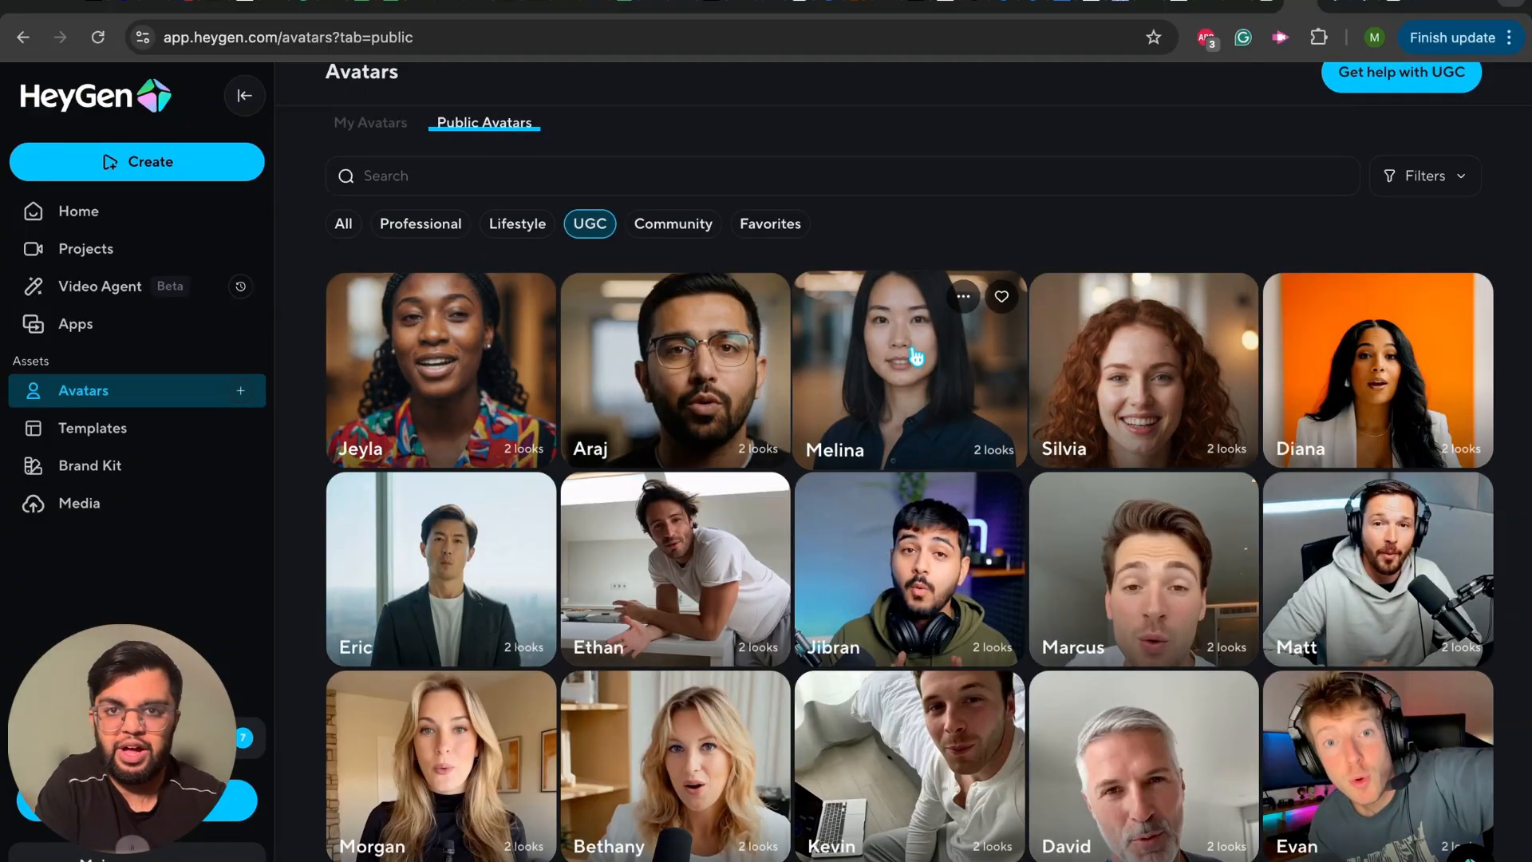
pyautogui.scroll(-5, 872, 569)
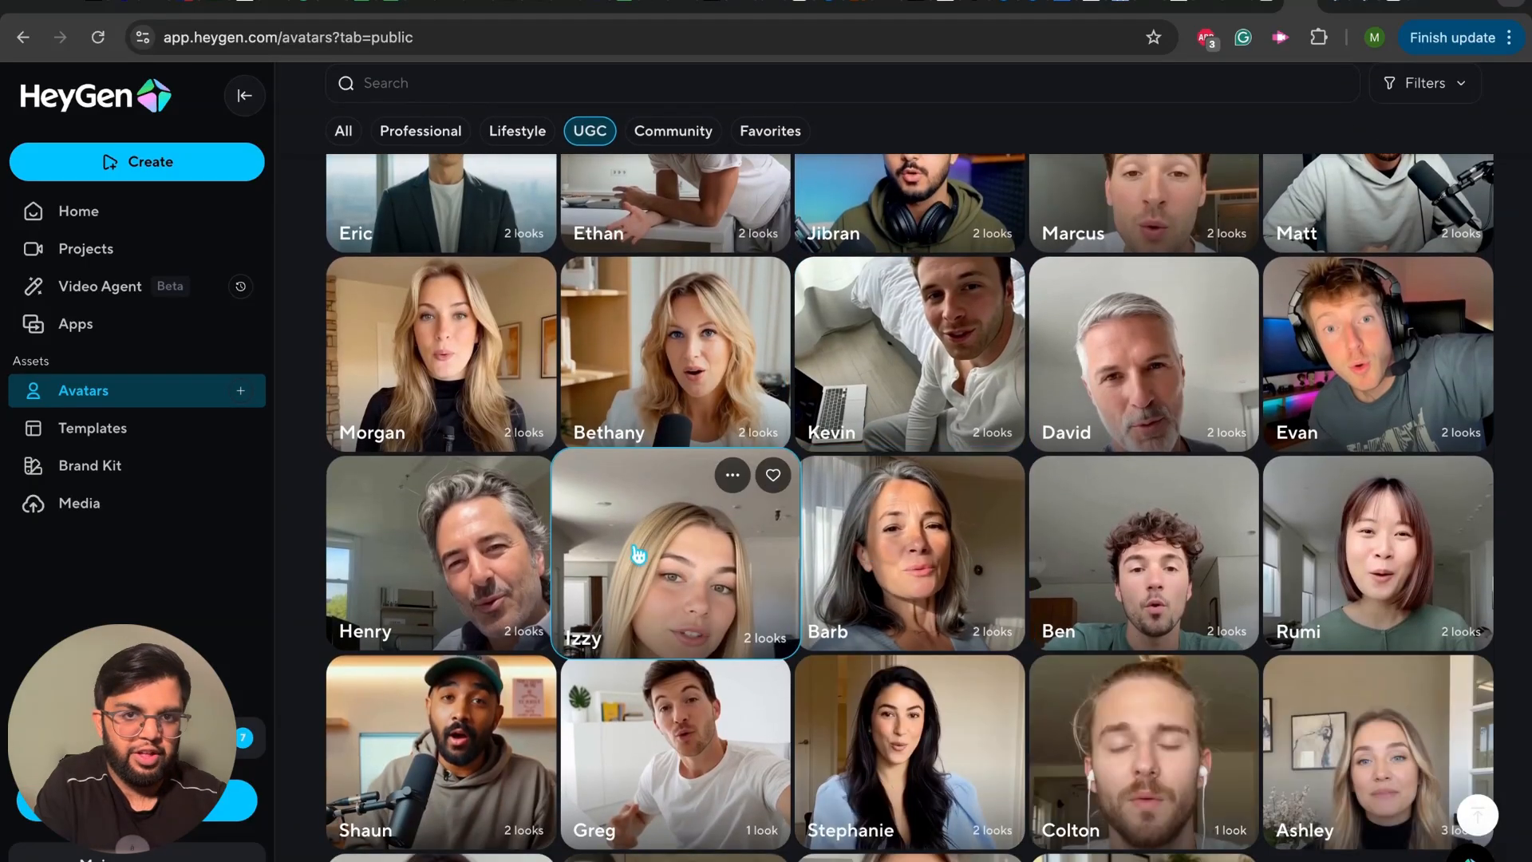
pyautogui.scroll(-3, 652, 630)
pyautogui.scroll(-1, 652, 630)
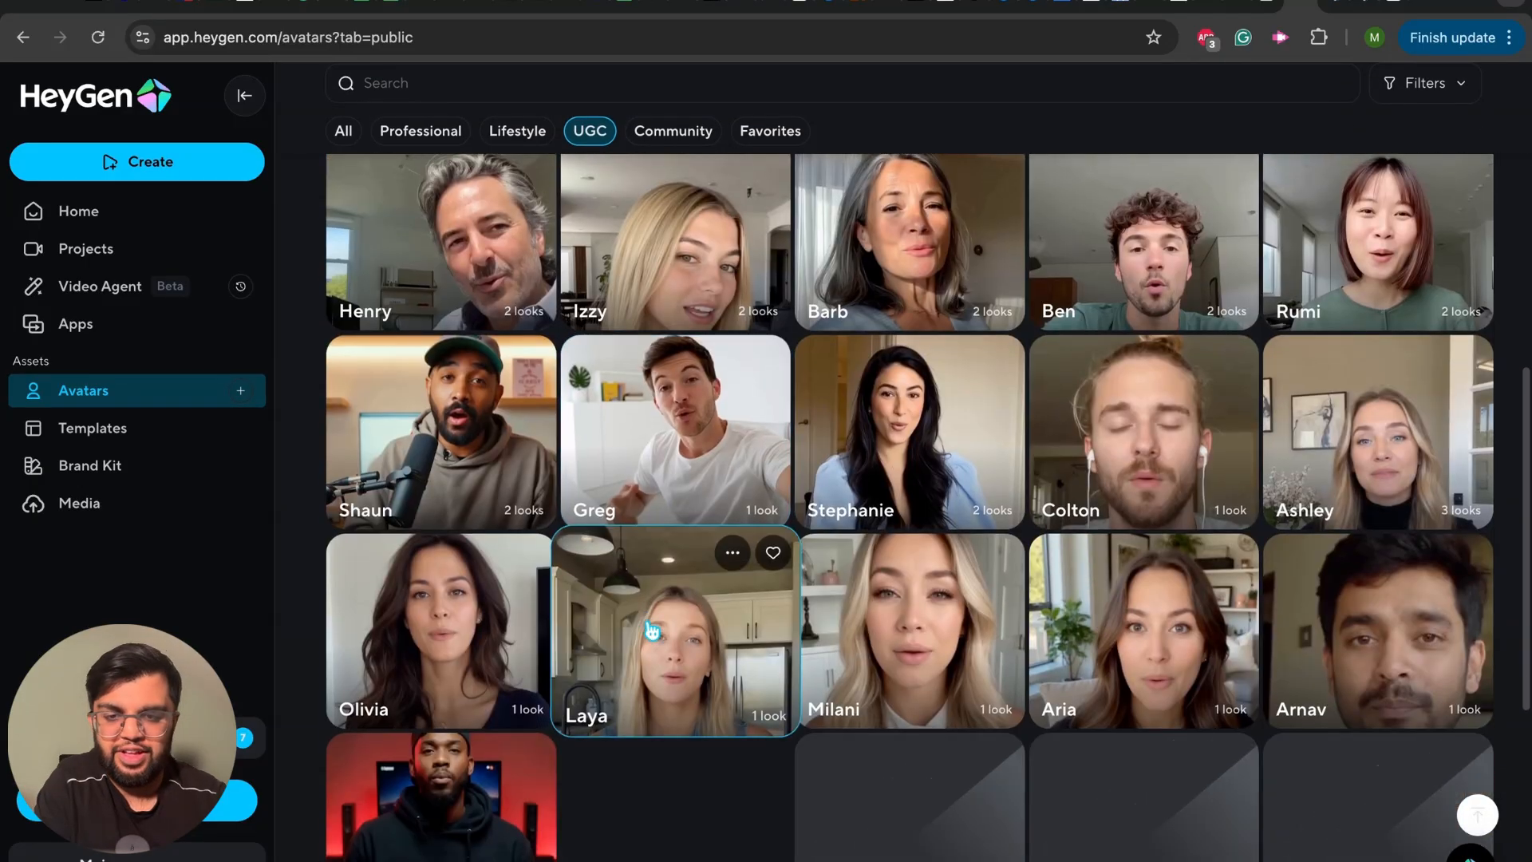
pyautogui.scroll(10, 652, 630)
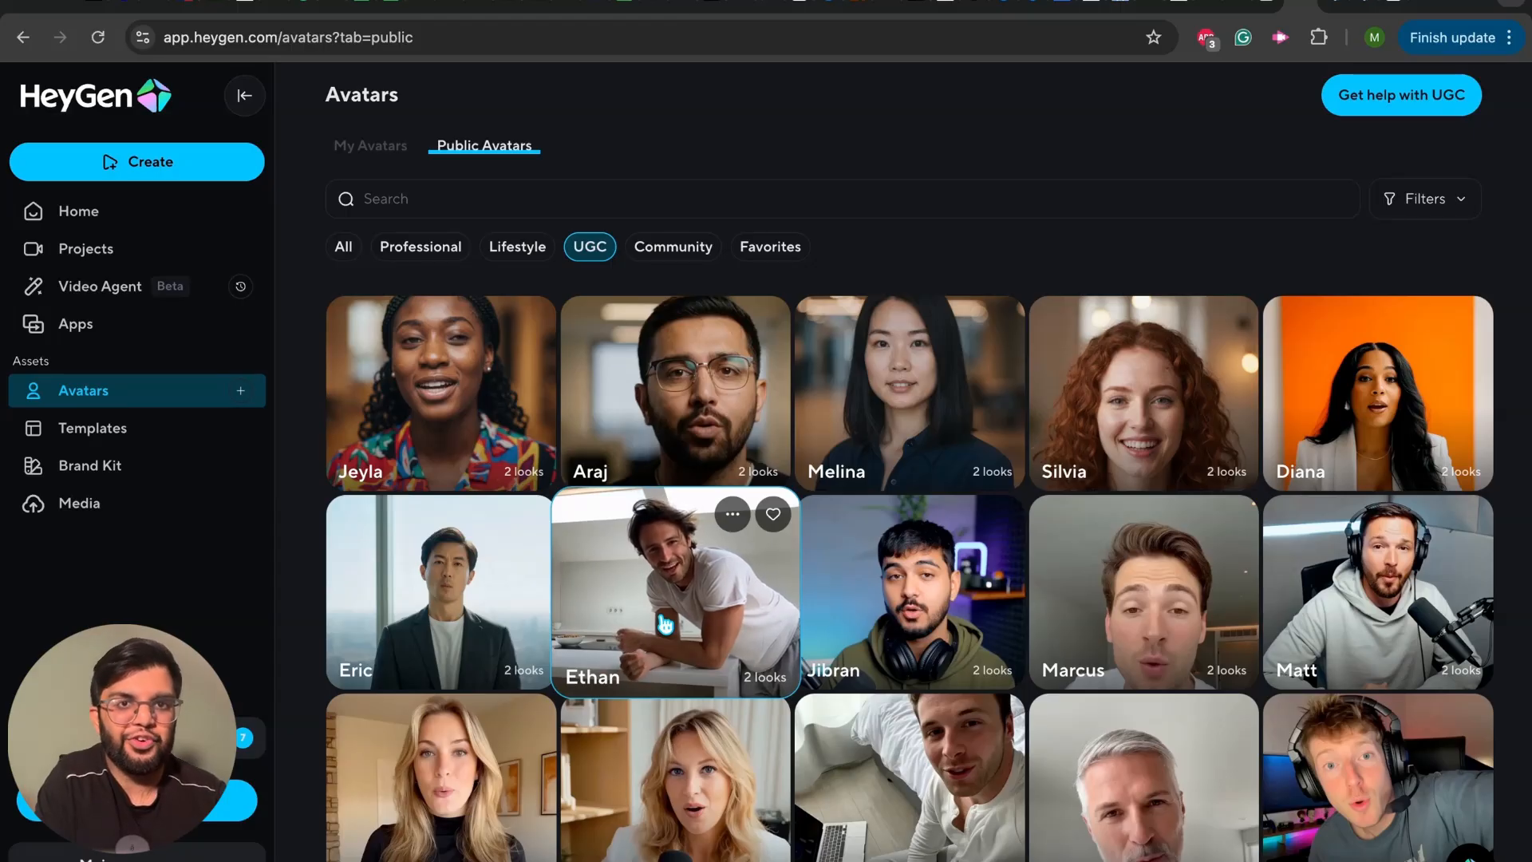
# Among the private avatars, start a new avatar from a video, view the footage upload options, and go back to Avatars
pyautogui.click(365, 148)
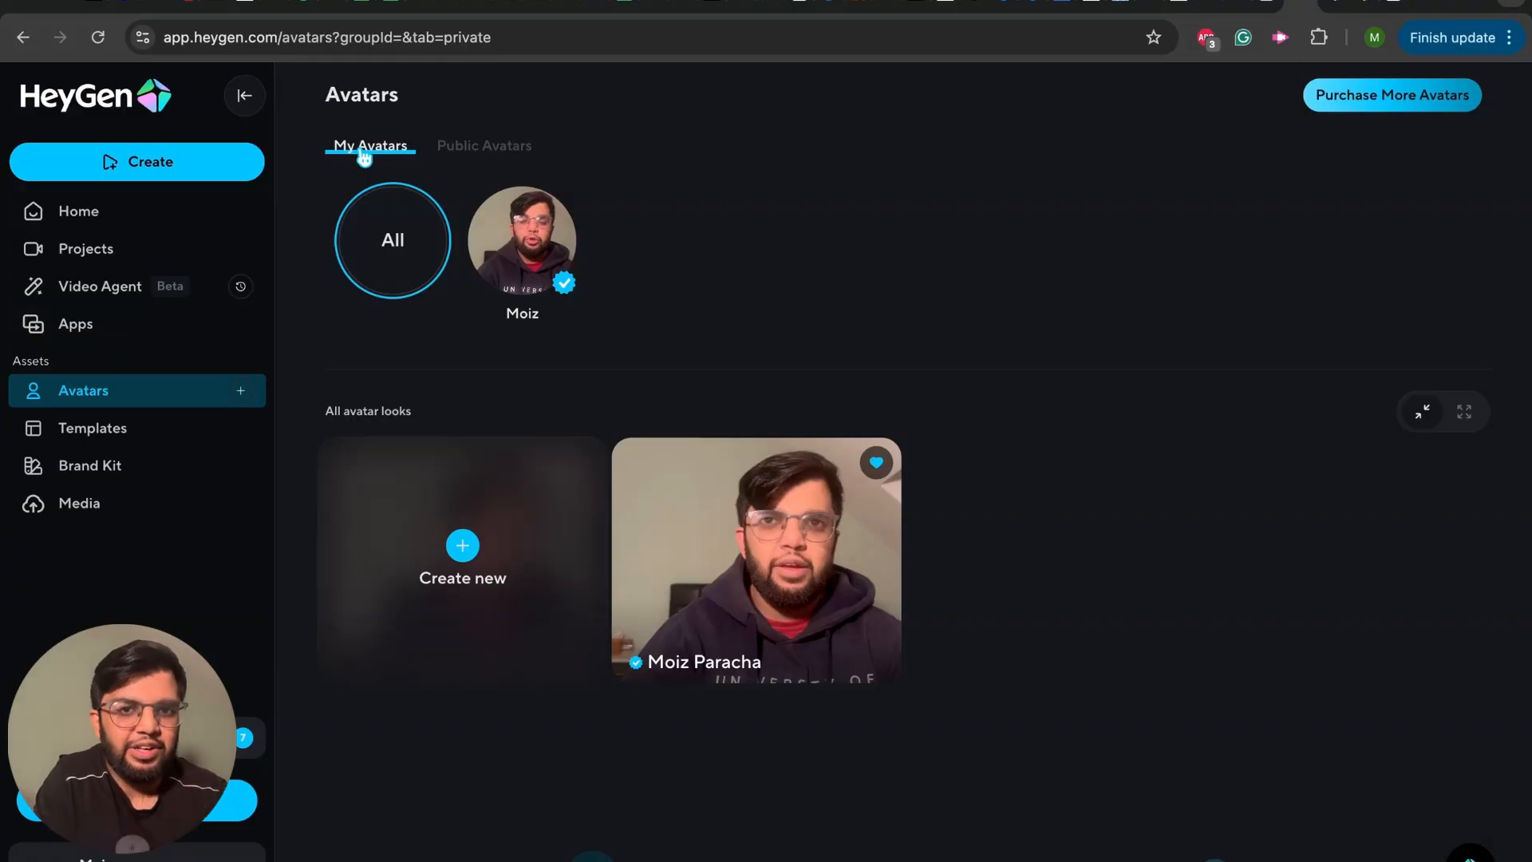
pyautogui.click(461, 546)
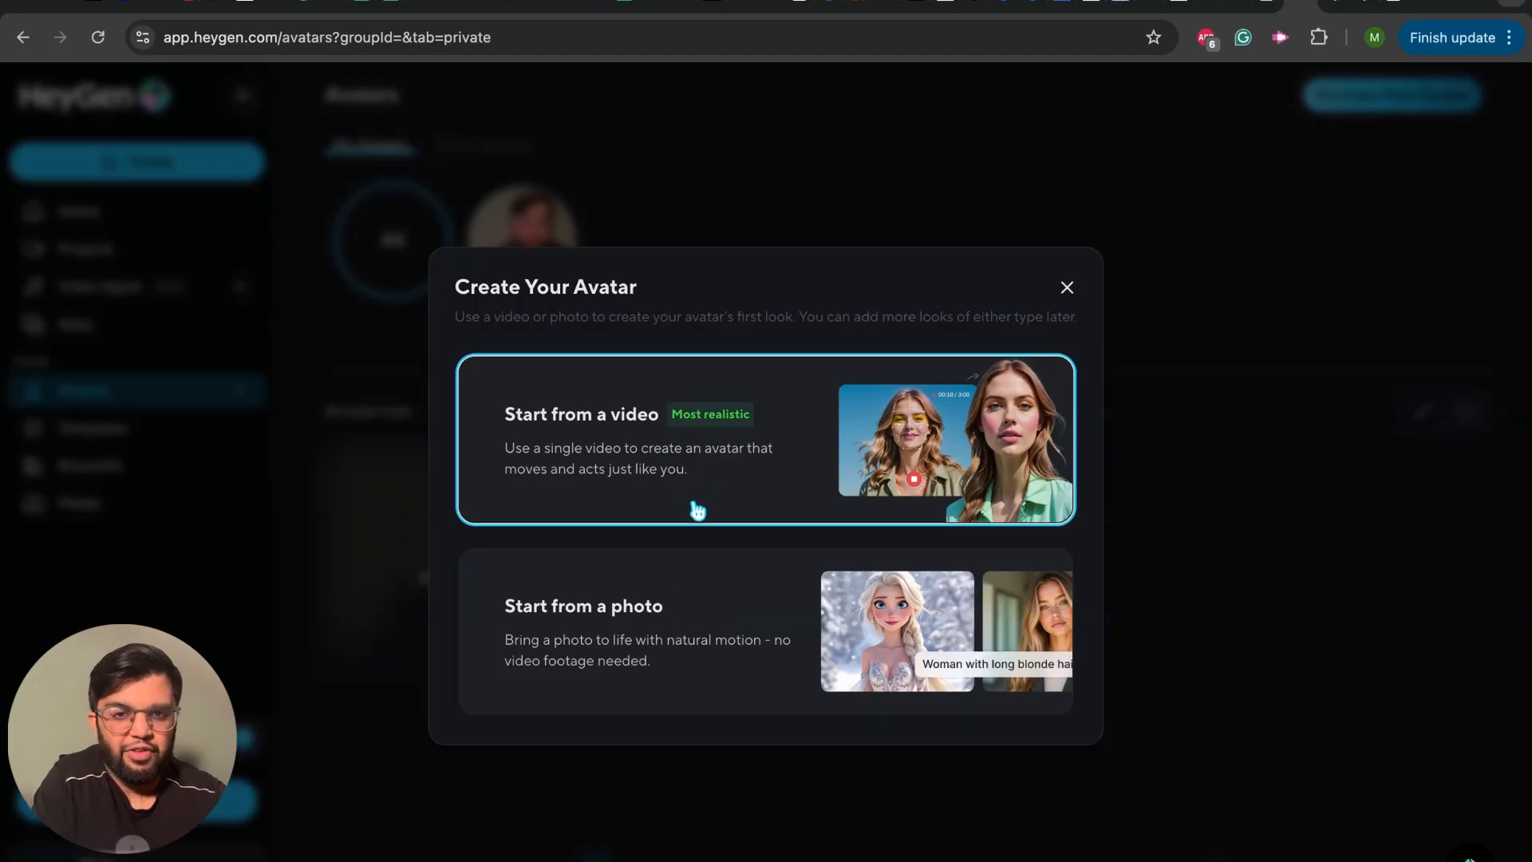
pyautogui.click(678, 473)
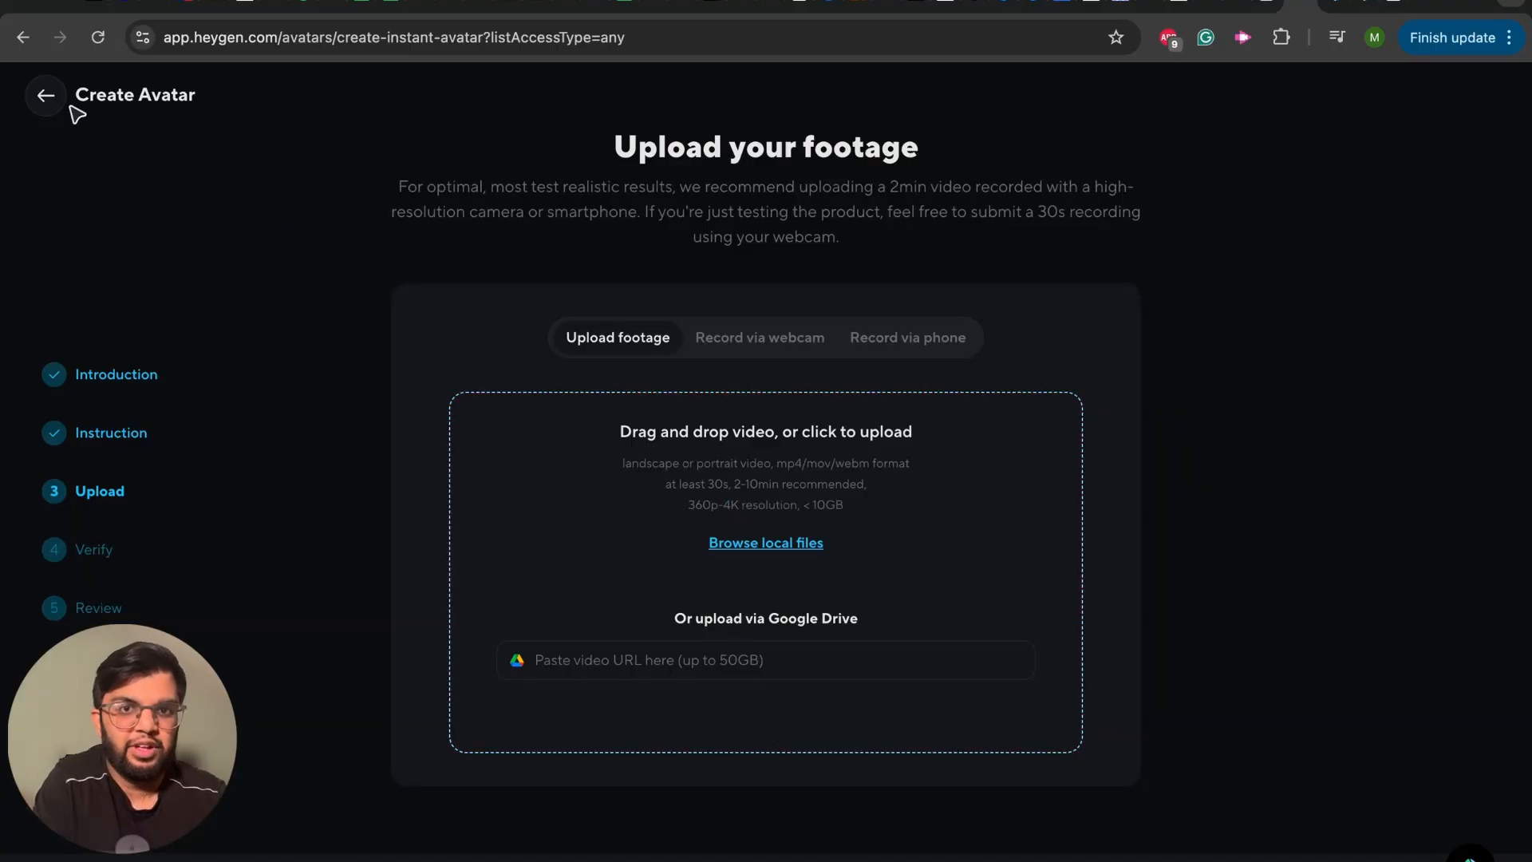
pyautogui.click(46, 95)
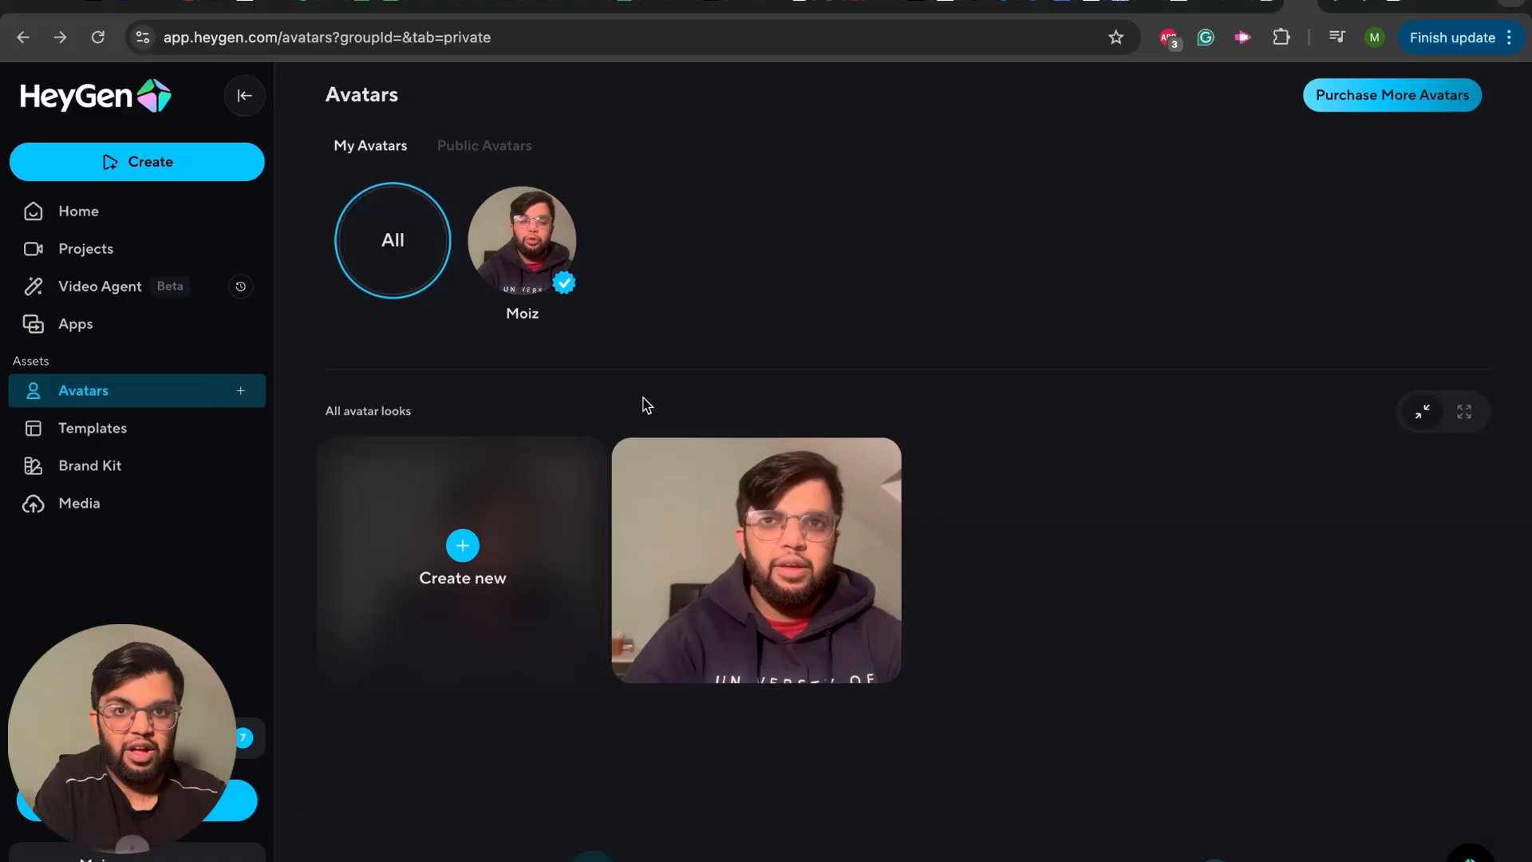
# Open the existing private avatar for editing and preview its Close-up and Circle views
pyautogui.click(845, 451)
pyautogui.click(821, 496)
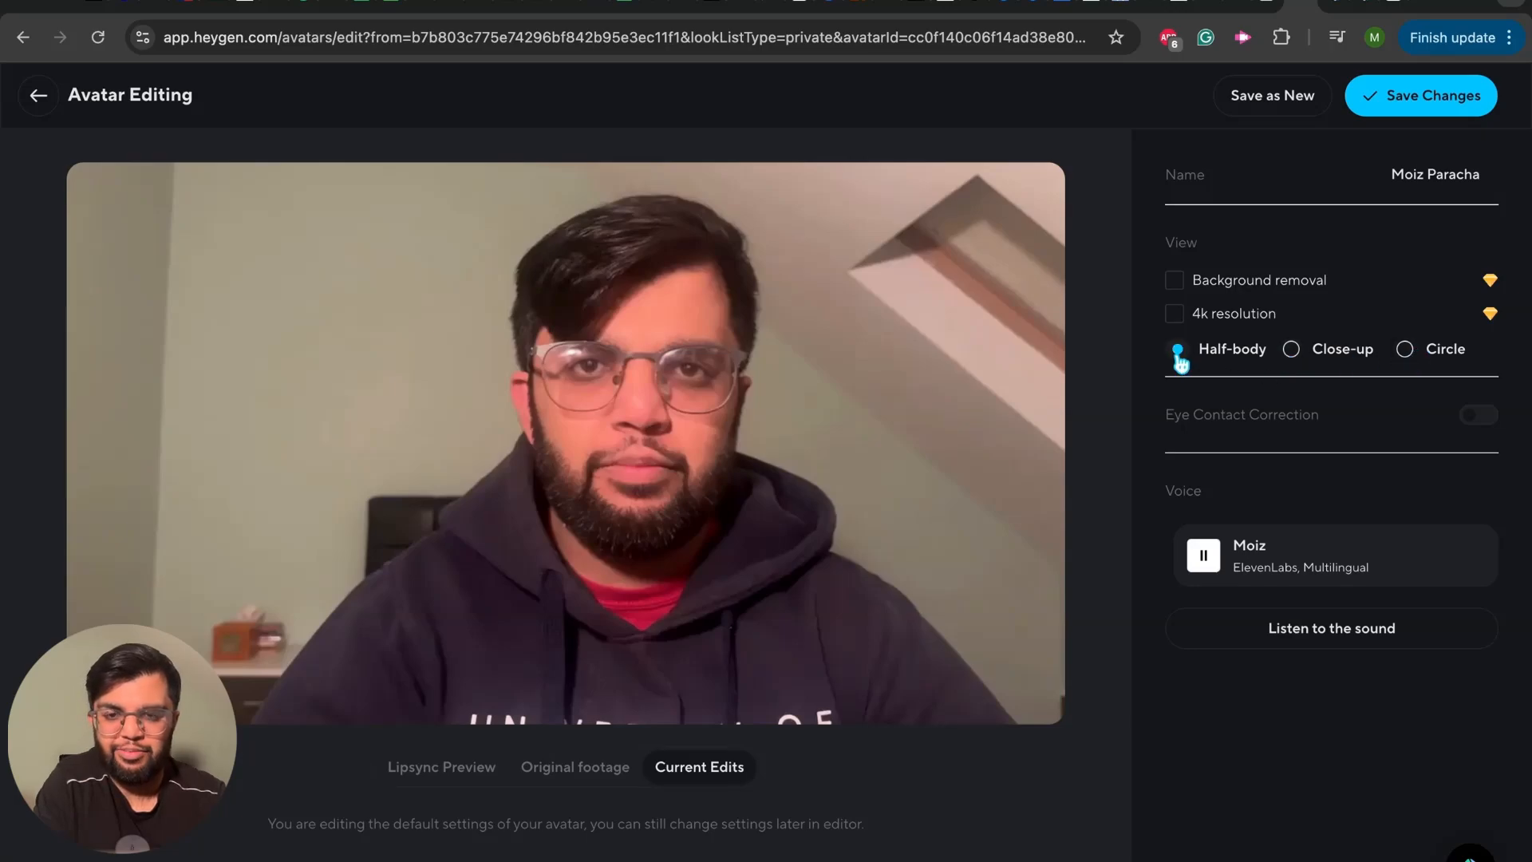
pyautogui.click(1294, 352)
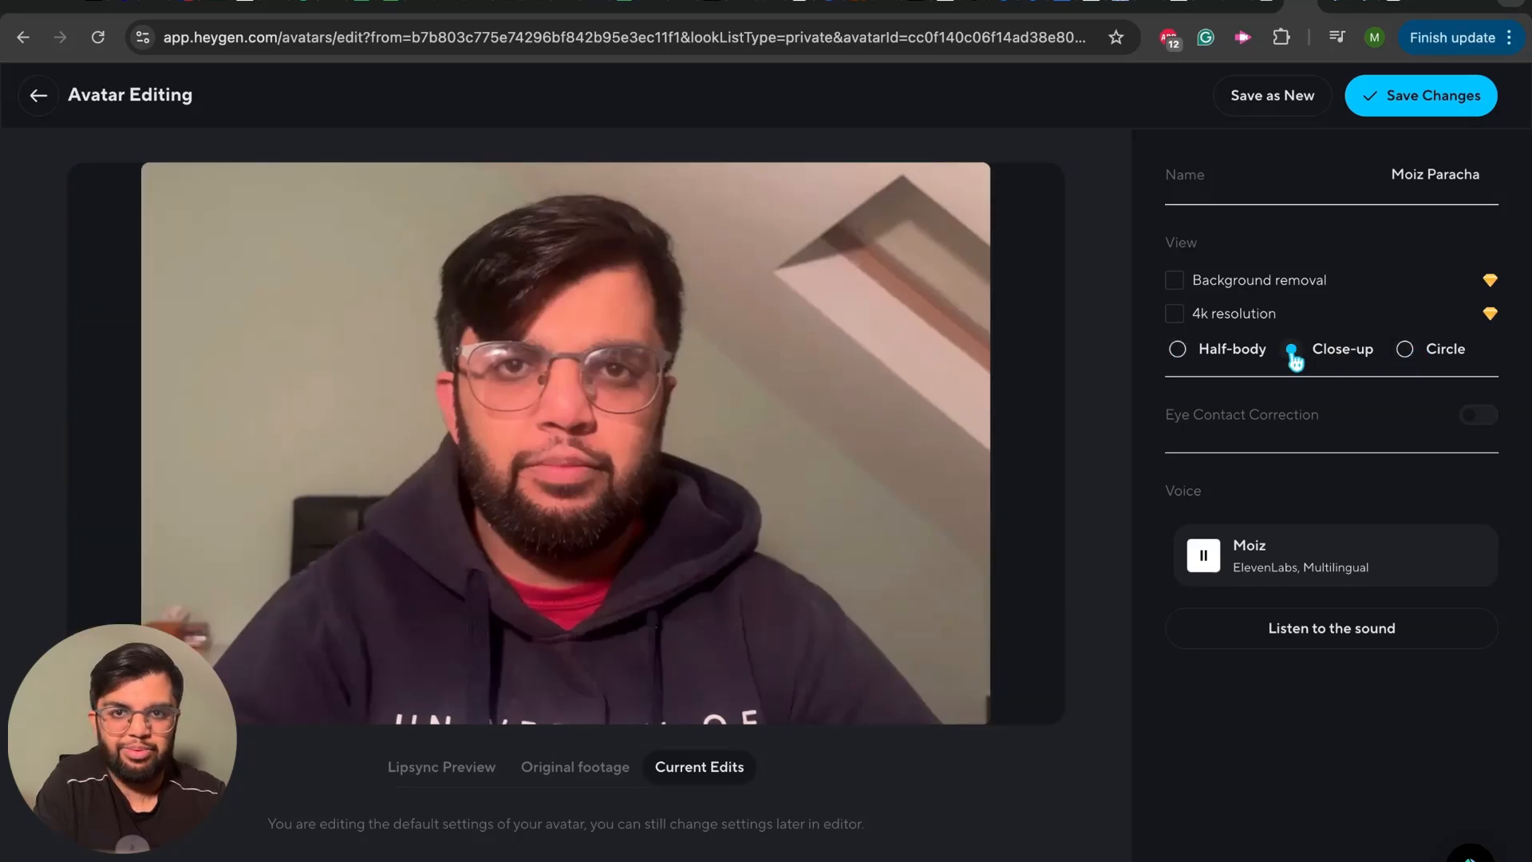
pyautogui.click(1405, 351)
pyautogui.click(1405, 352)
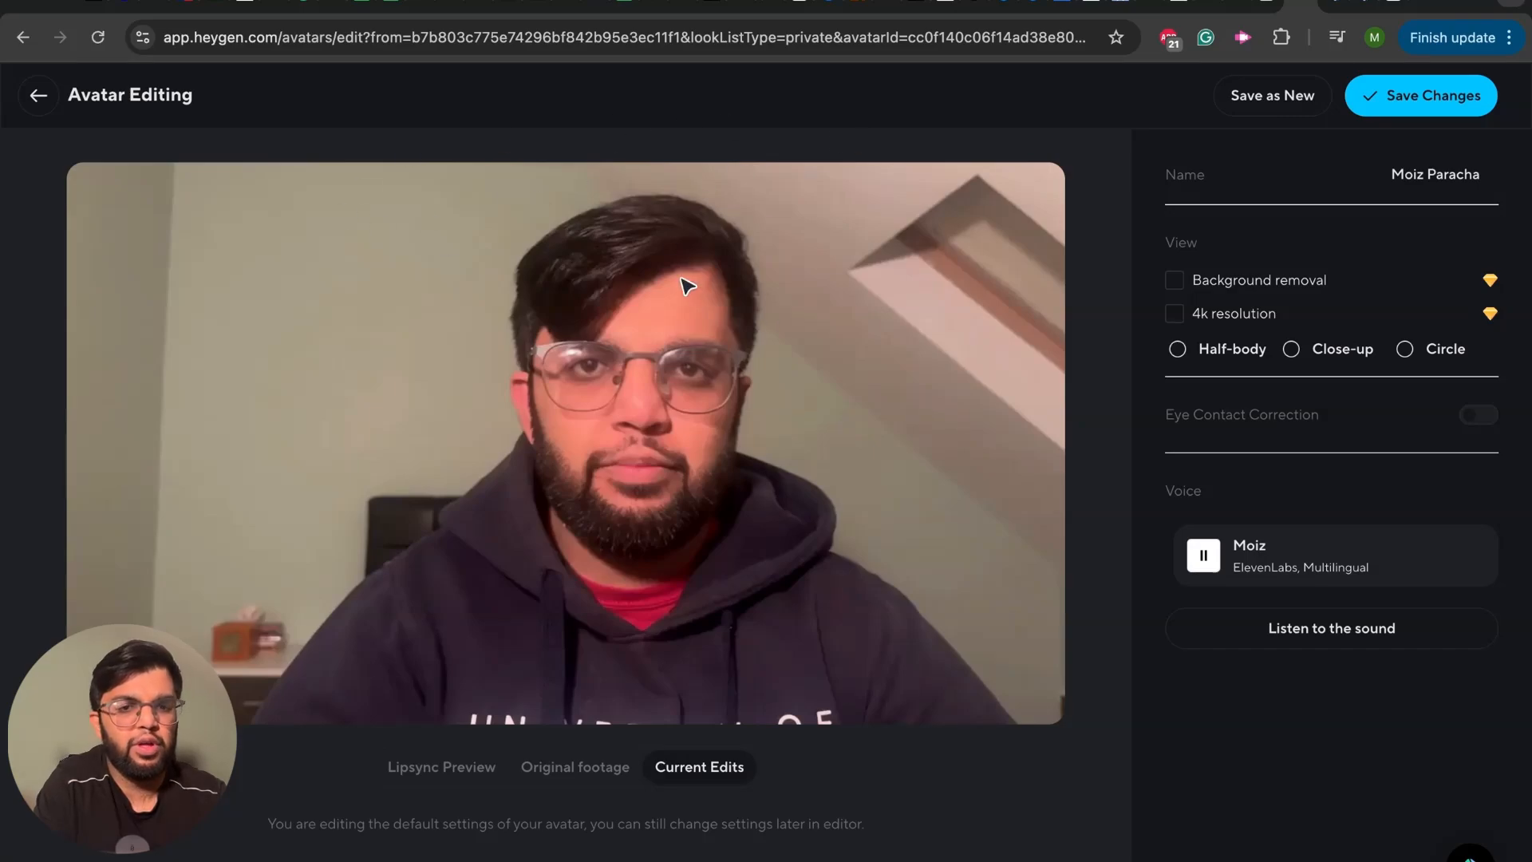
# Switch to n8n, reopen the "Generate Video" node and examine its JSON body in the expanded expression editor
pyautogui.click(567, 10)
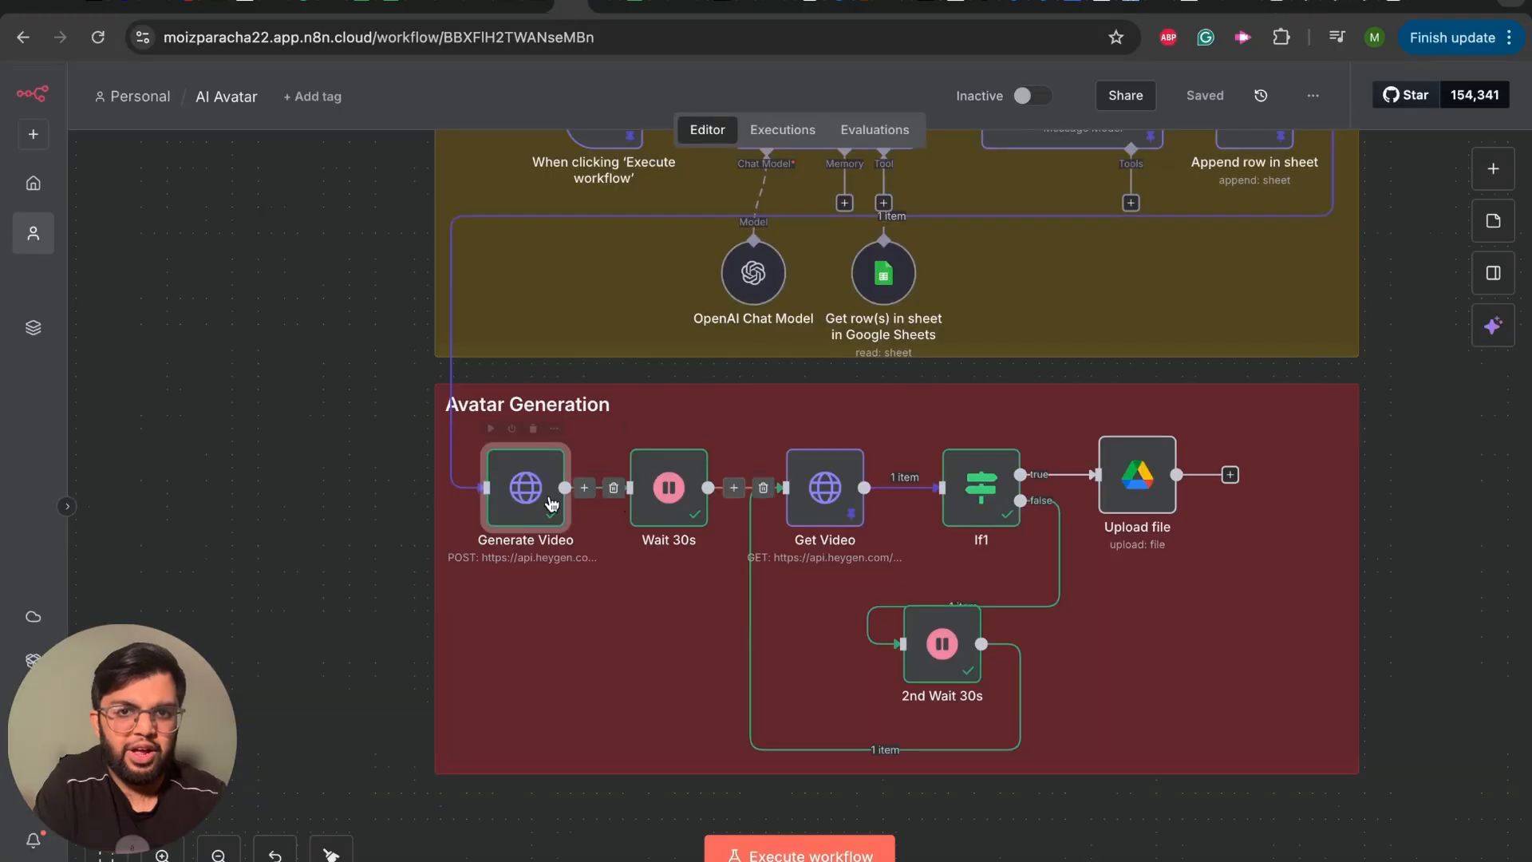
pyautogui.doubleClick(525, 490)
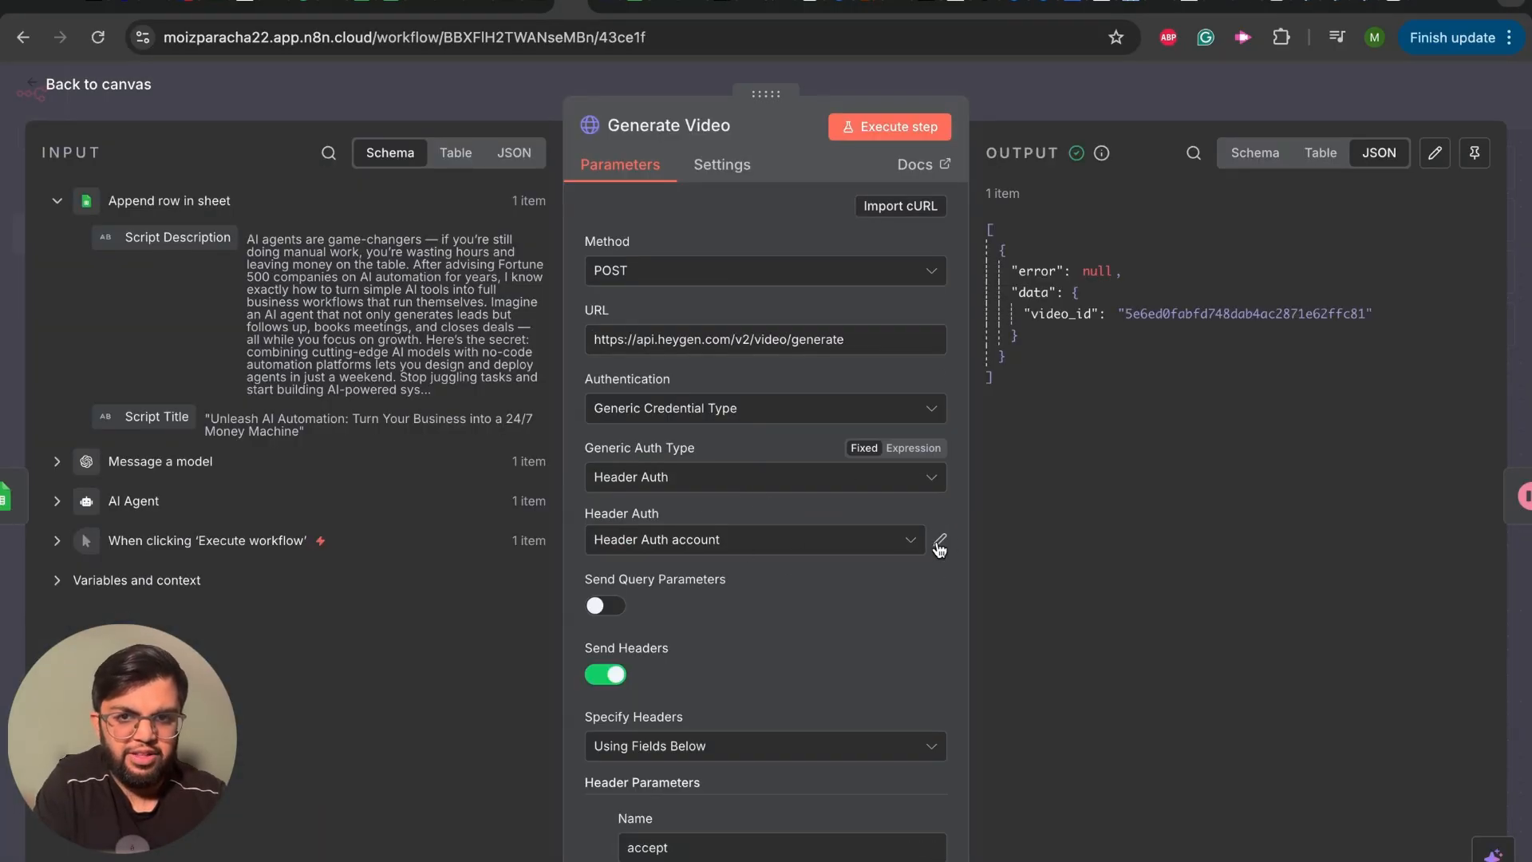
pyautogui.scroll(-1, 850, 514)
pyautogui.scroll(-10, 850, 514)
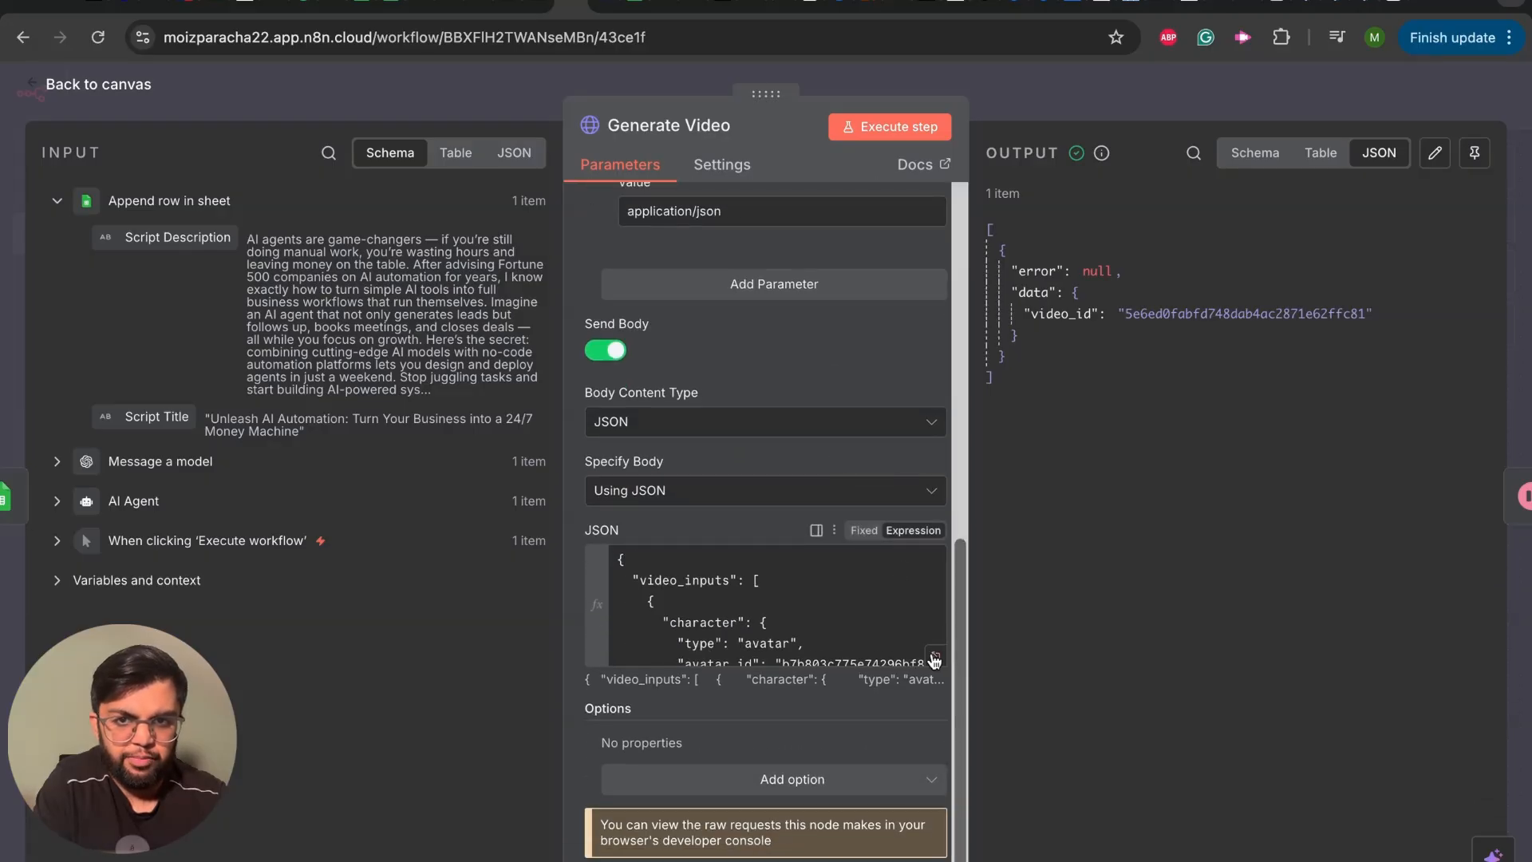
pyautogui.click(936, 655)
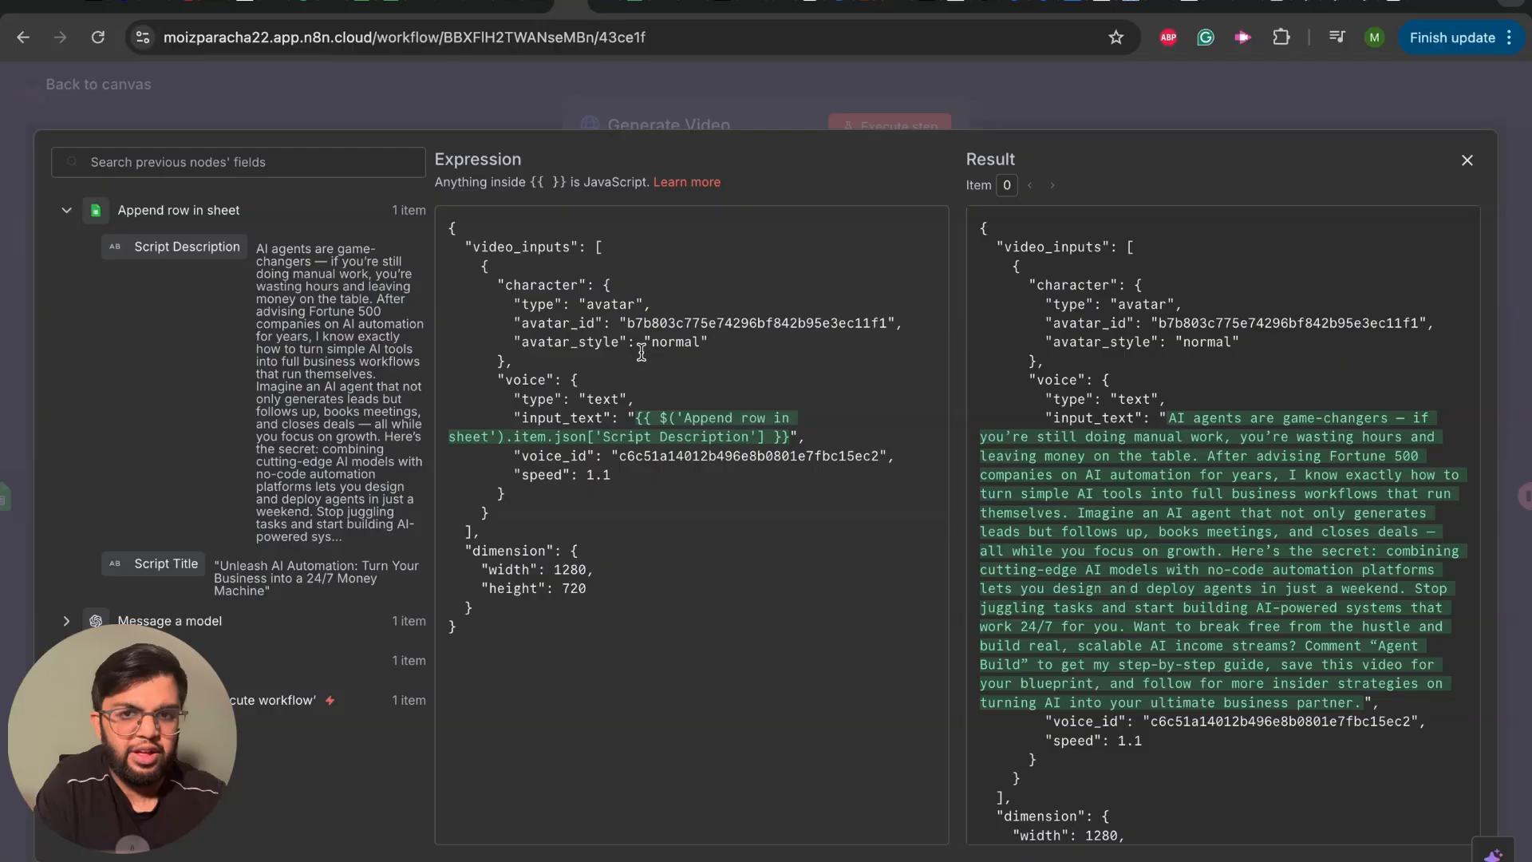
pyautogui.moveTo(465, 244); pyautogui.dragTo(684, 582)
pyautogui.click(684, 581)
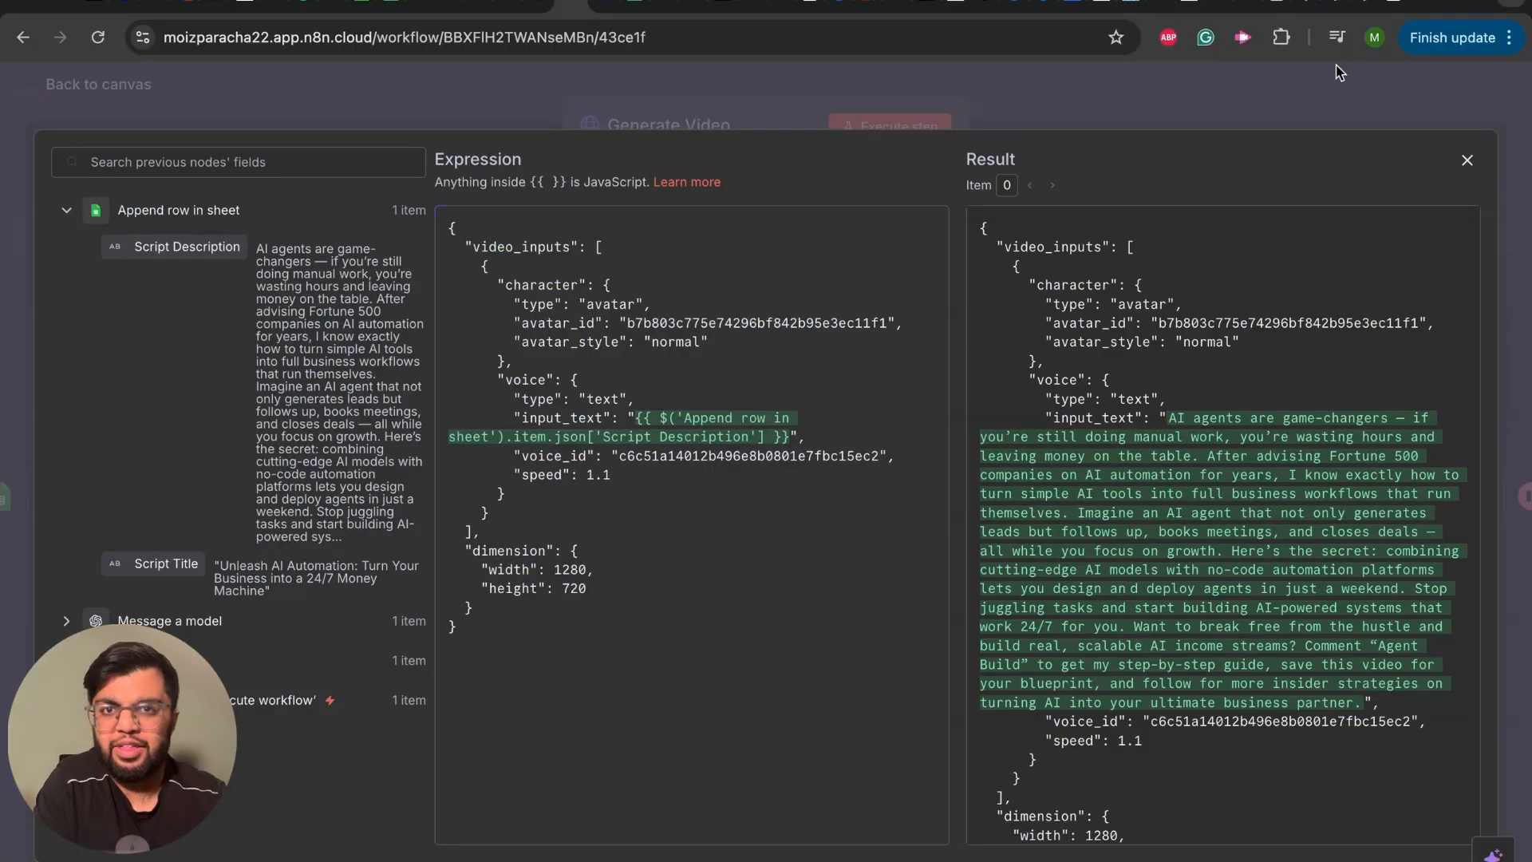
# Switch to the HeyGen Quick Start docs and examine the X-Api-Key header and JSON body of the avatar video request
pyautogui.click(1360, 2)
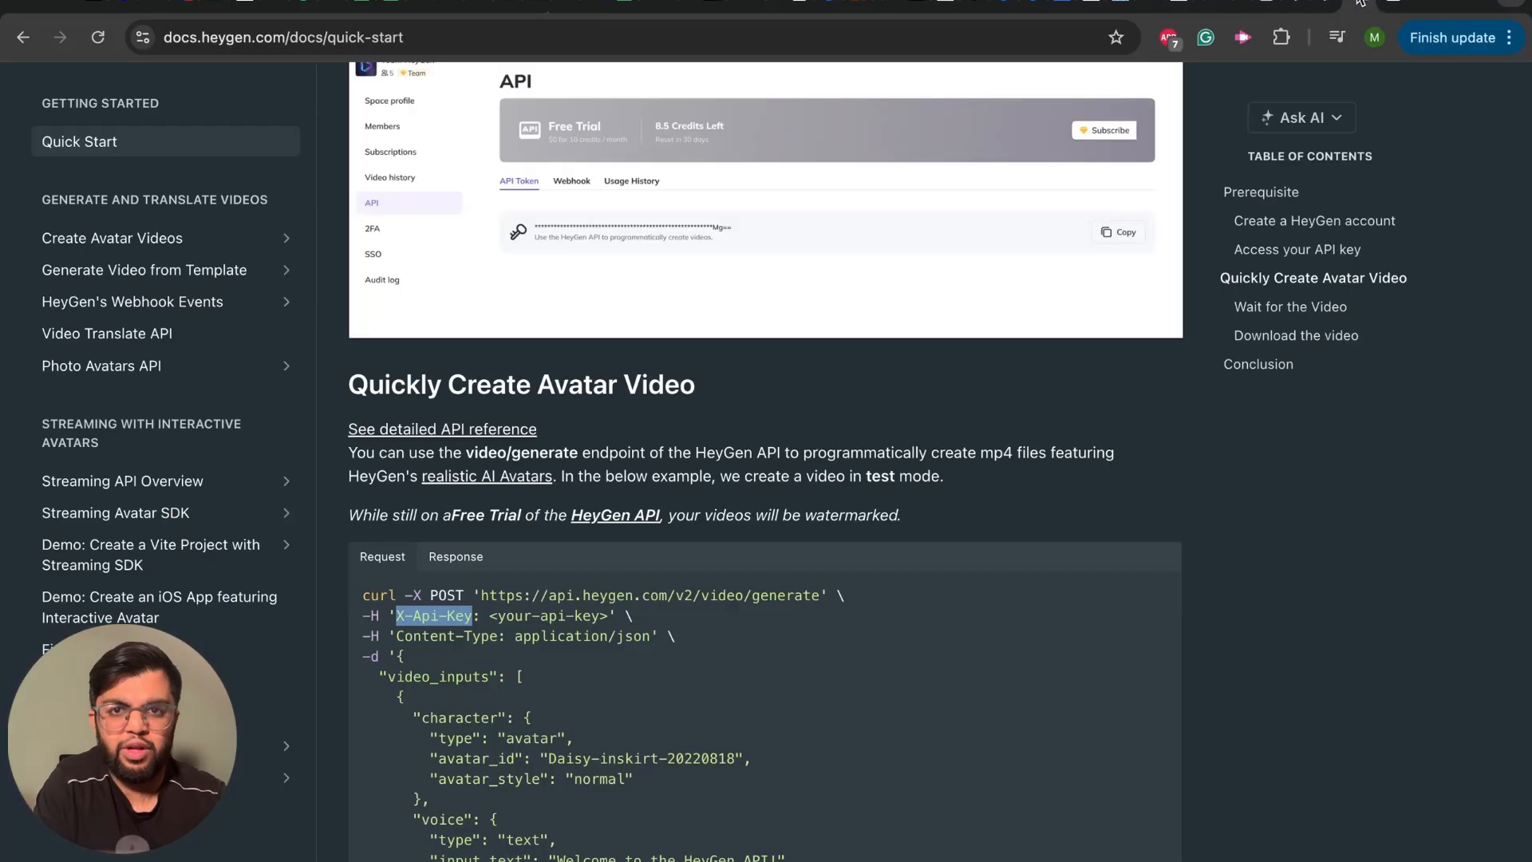
pyautogui.scroll(-2, 692, 527)
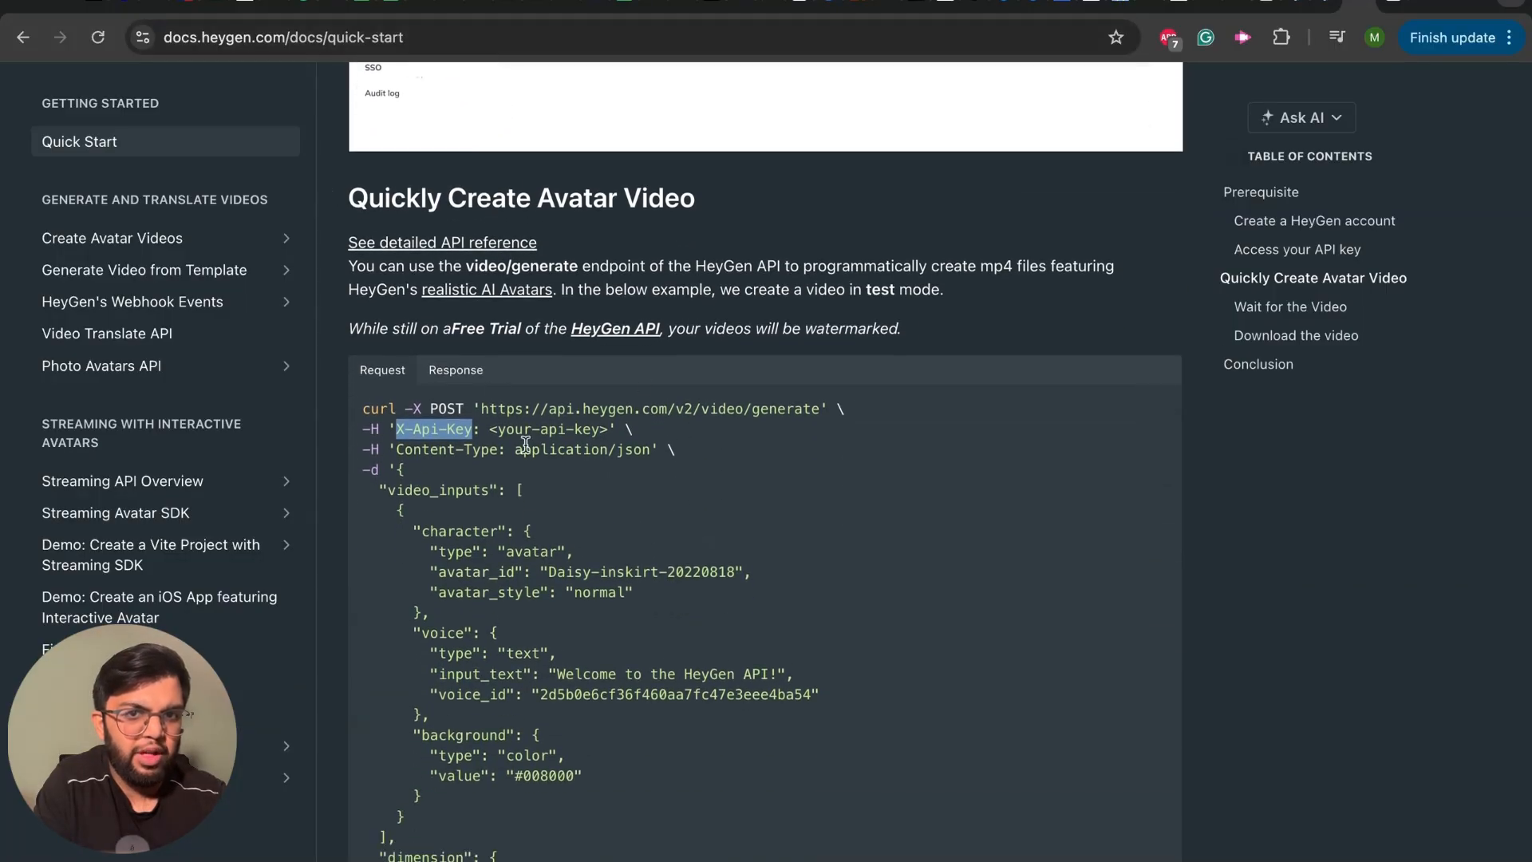
pyautogui.click(531, 520)
pyautogui.scroll(-2, 542, 489)
pyautogui.scroll(-1, 549, 482)
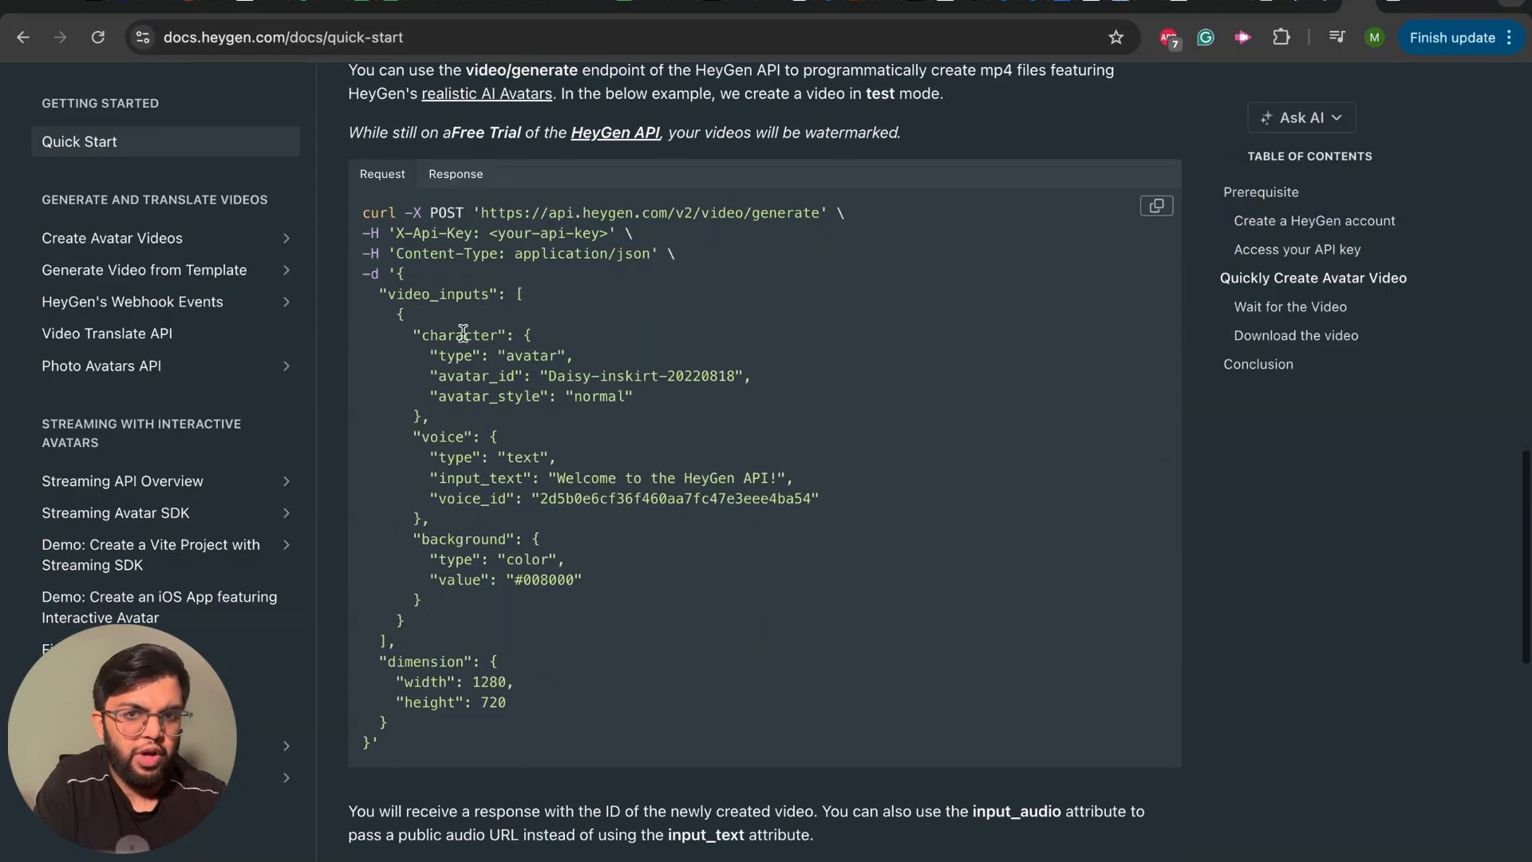
pyautogui.moveTo(397, 233); pyautogui.dragTo(478, 238)
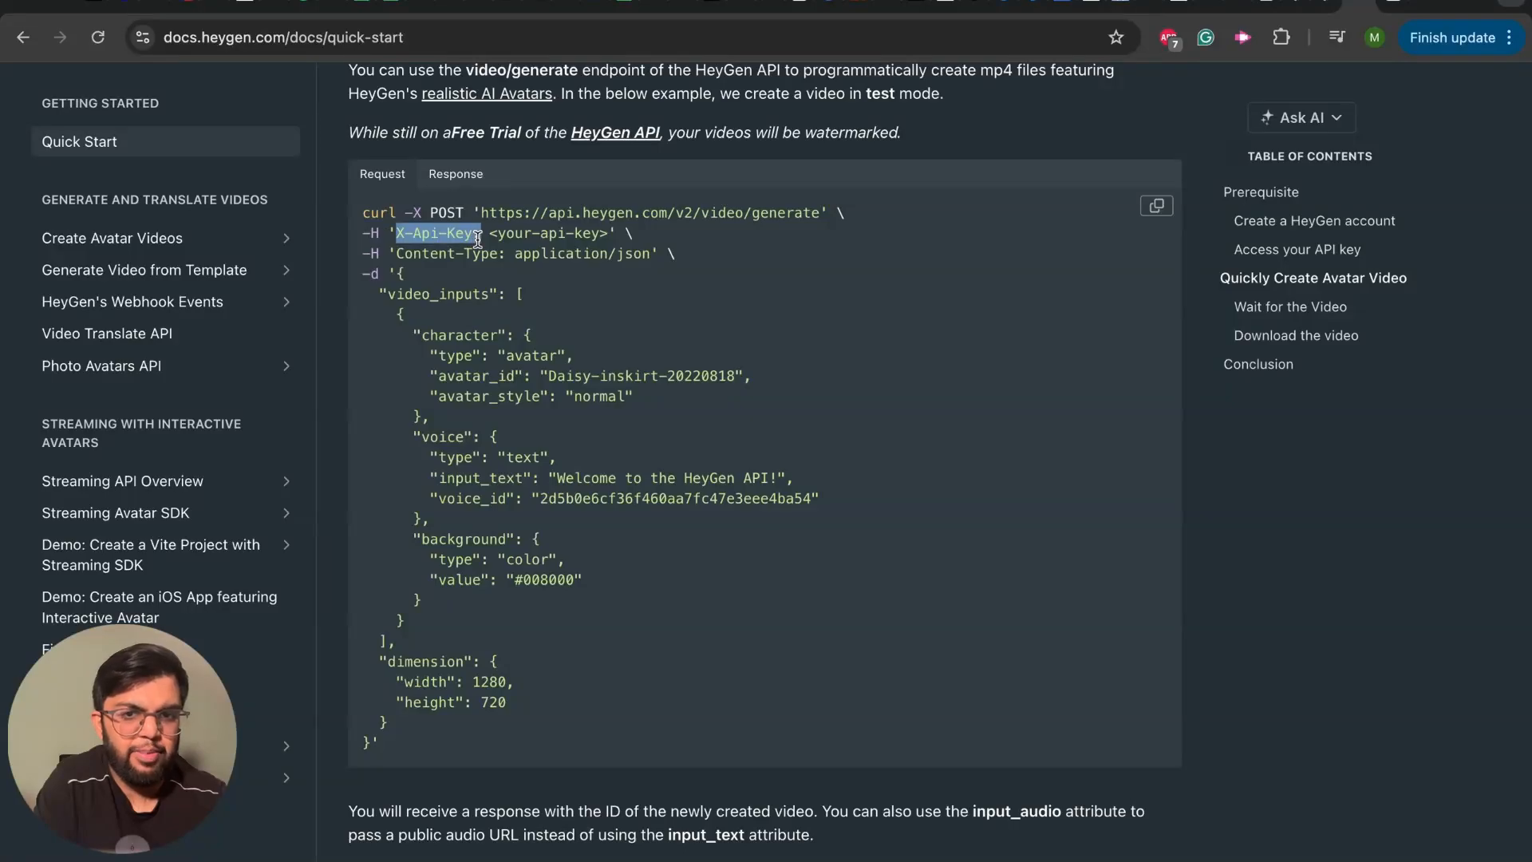
pyautogui.click(482, 233)
pyautogui.moveTo(370, 288); pyautogui.dragTo(710, 807)
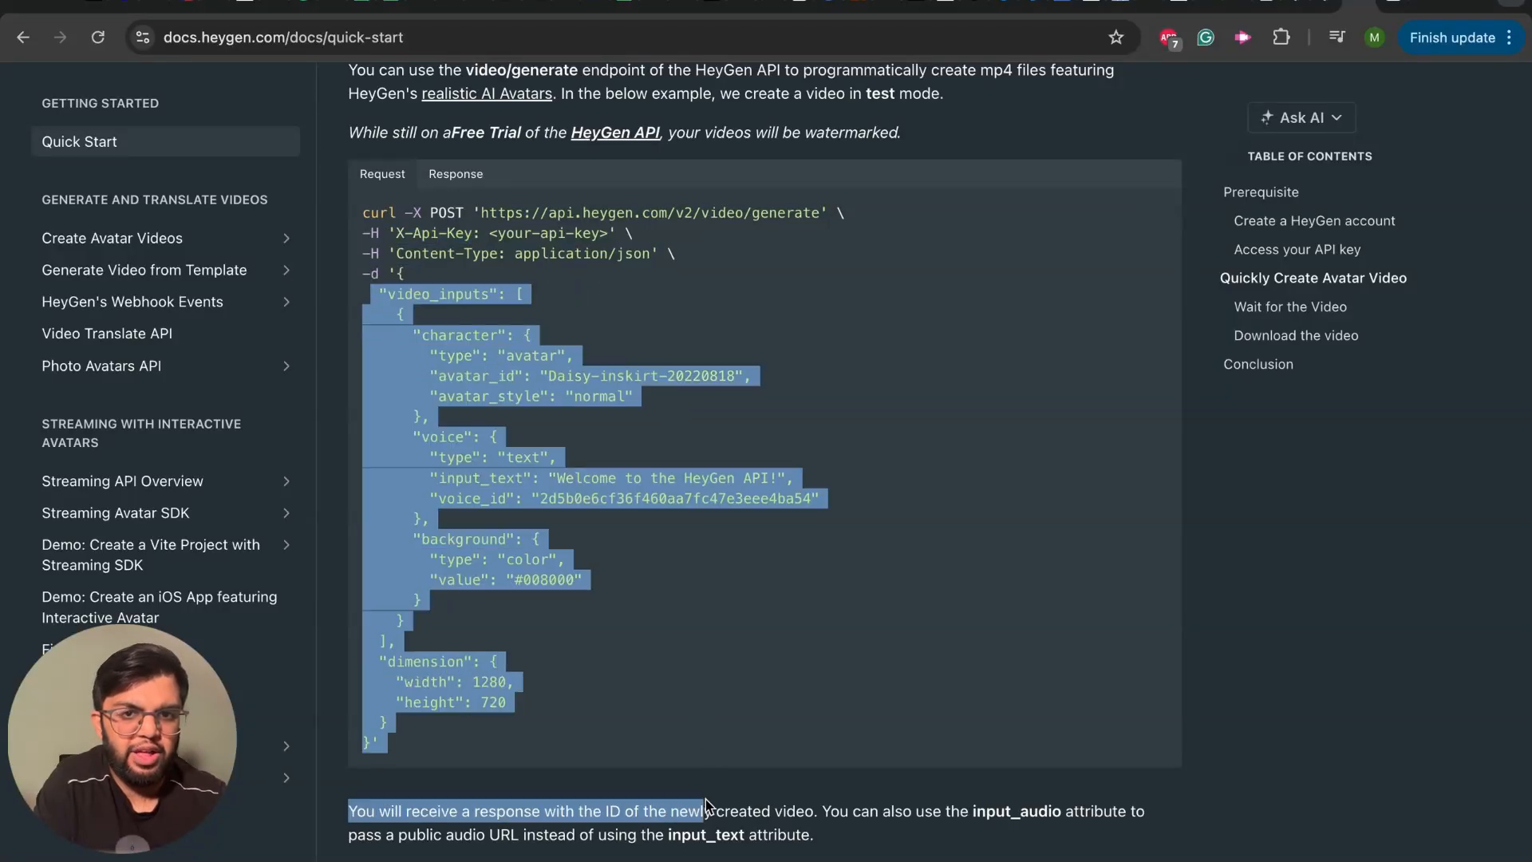
pyautogui.click(627, 685)
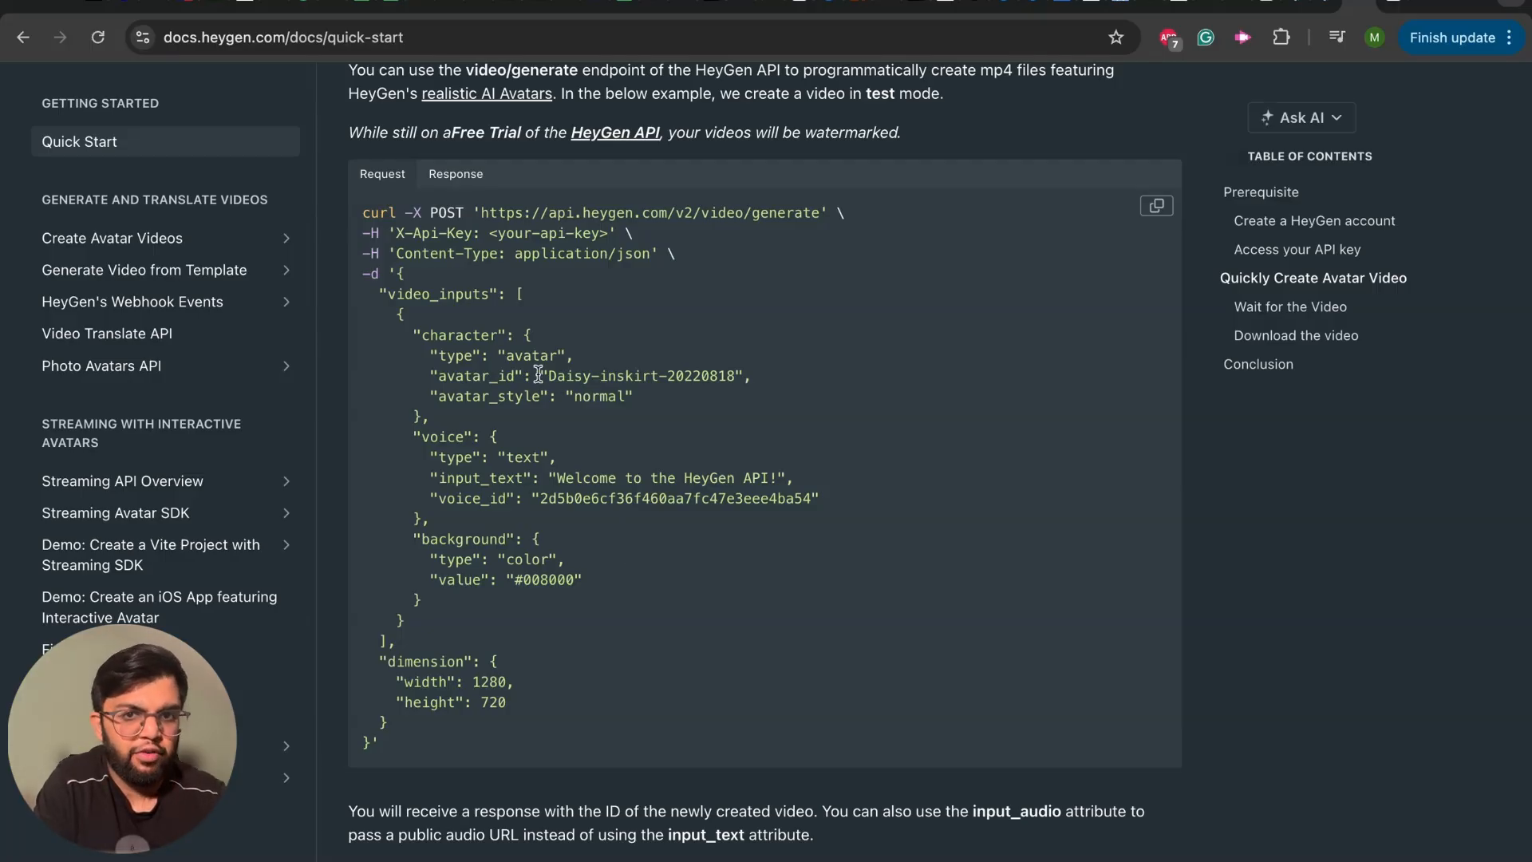
# Highlight the avatar_id, input_text and voice_id values in the sample request to identify the fields that need customizing
pyautogui.moveTo(550, 376); pyautogui.dragTo(744, 377)
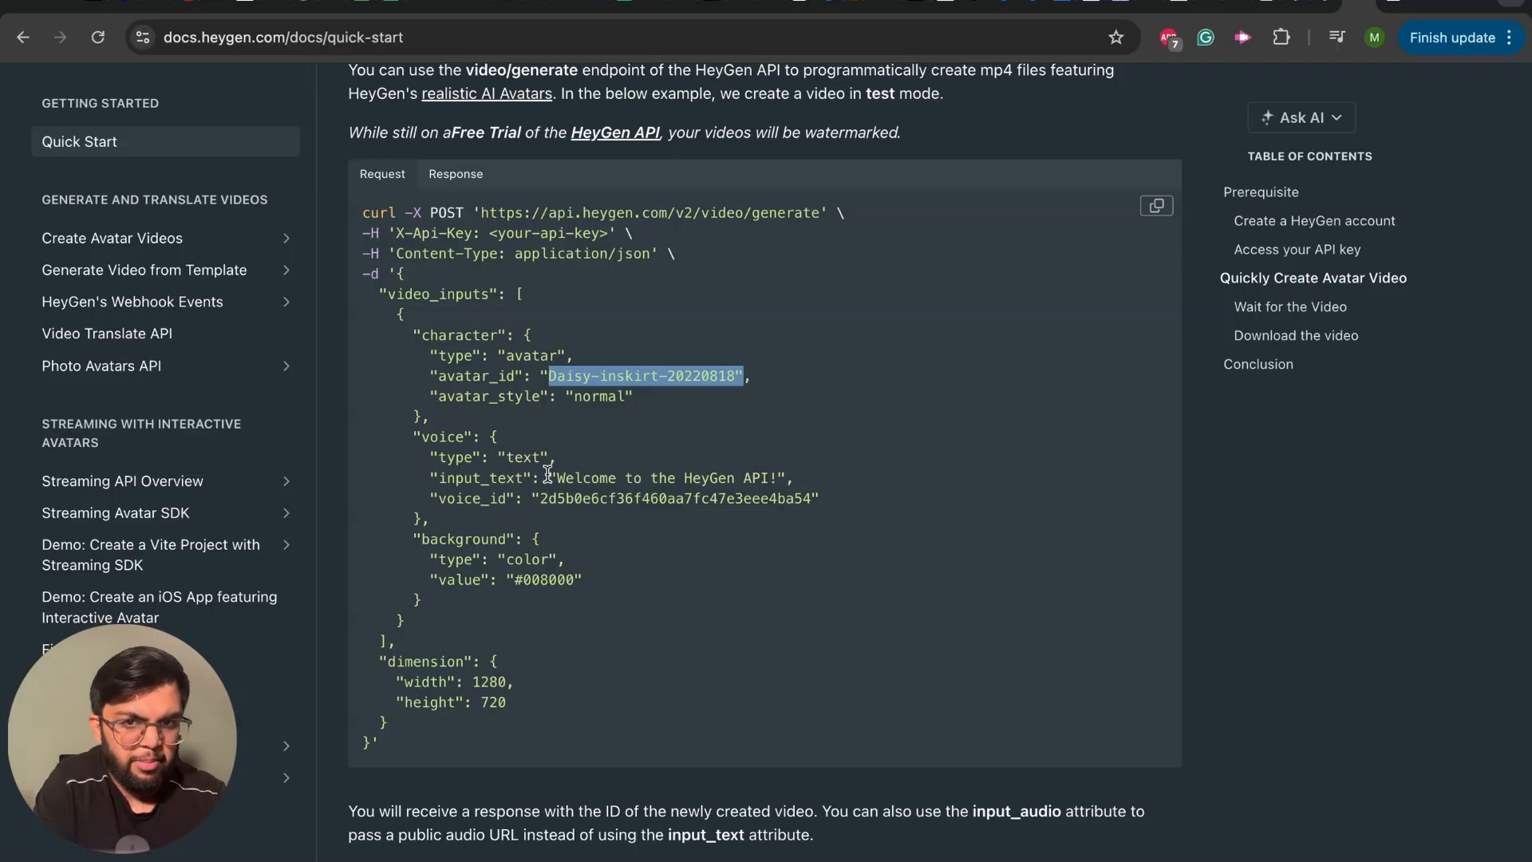
pyautogui.moveTo(550, 475); pyautogui.dragTo(789, 470)
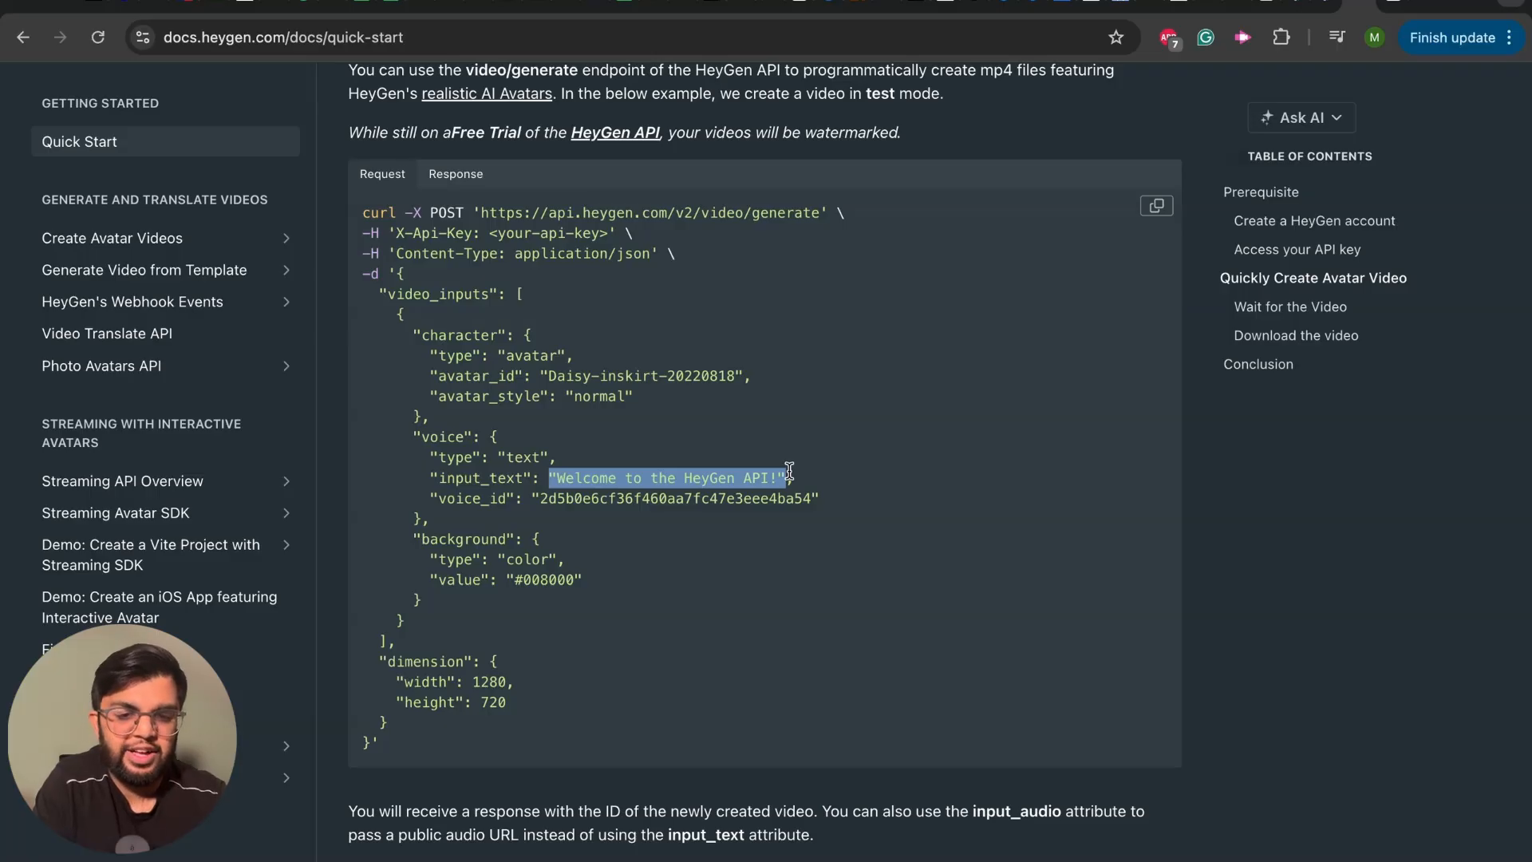
pyautogui.click(803, 476)
pyautogui.moveTo(785, 477); pyautogui.dragTo(549, 483)
pyautogui.click(532, 501)
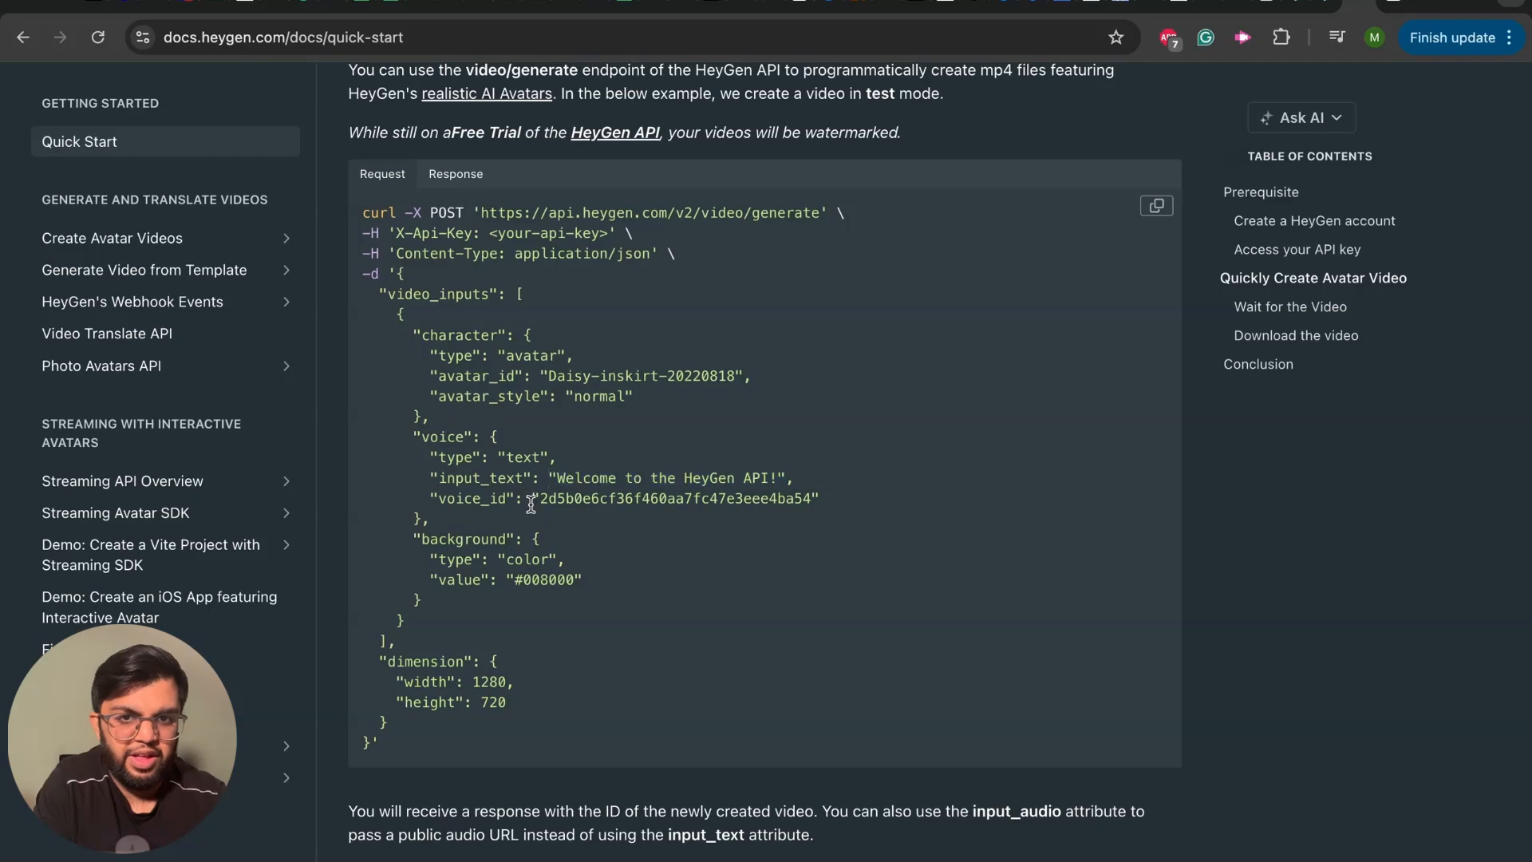
pyautogui.moveTo(548, 497)
pyautogui.mouseDown()
pyautogui.moveTo(819, 500)
pyautogui.moveTo(431, 519)
pyautogui.moveTo(548, 503)
pyautogui.mouseUp()
pyautogui.click(830, 508)
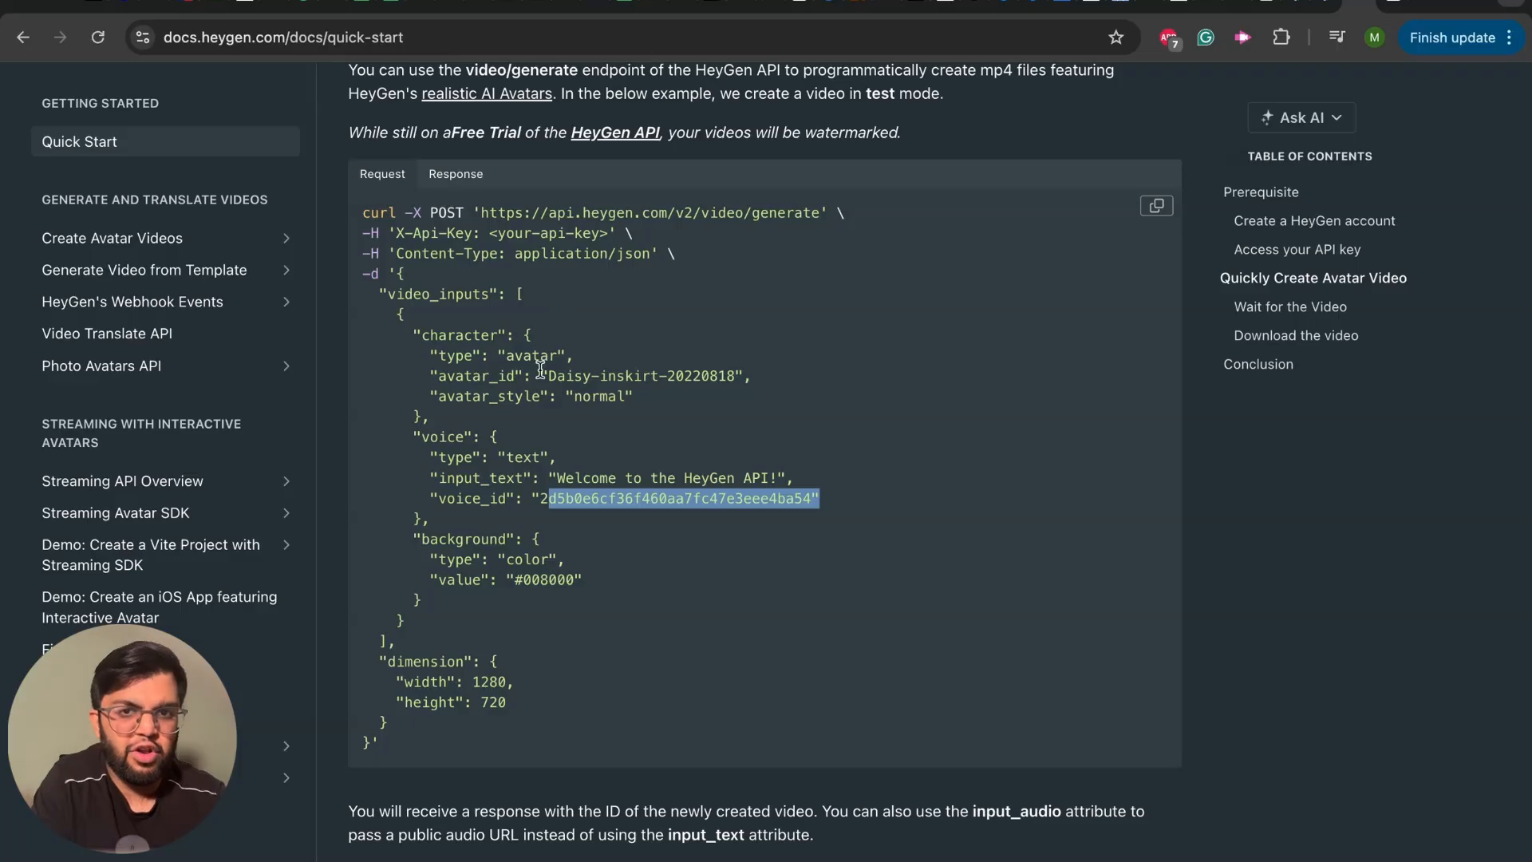
# Highlight the avatar_id and input_text lines of the sample video request once more
pyautogui.moveTo(439, 376); pyautogui.dragTo(742, 382)
pyautogui.moveTo(433, 473); pyautogui.dragTo(804, 466)
pyautogui.click(795, 471)
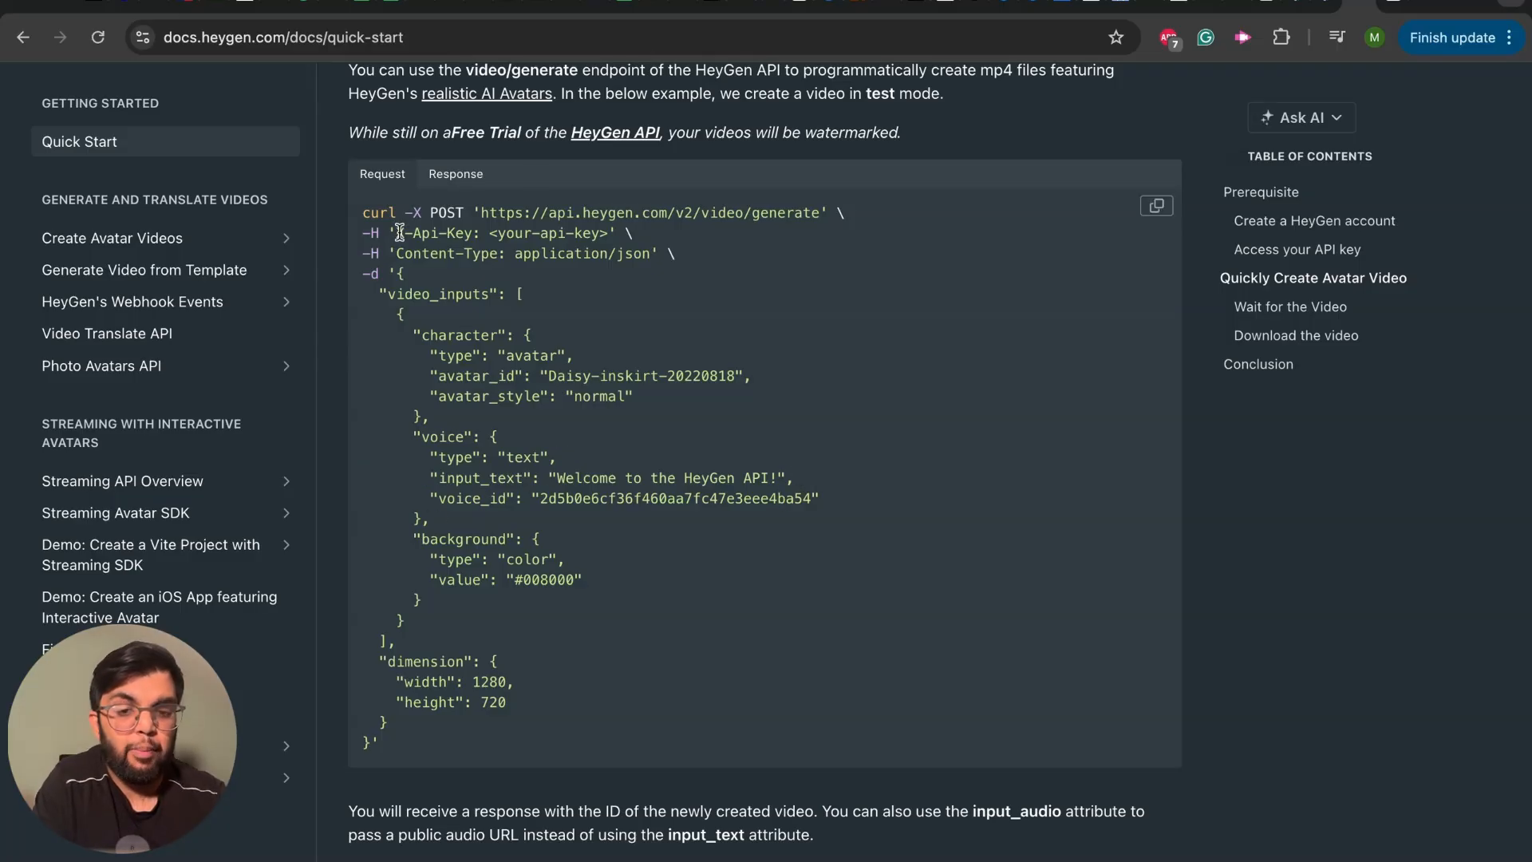
# Switch to n8n and highlight the avatar_id and voice_id values in the "Generate Video" JSON body
pyautogui.click(581, 7)
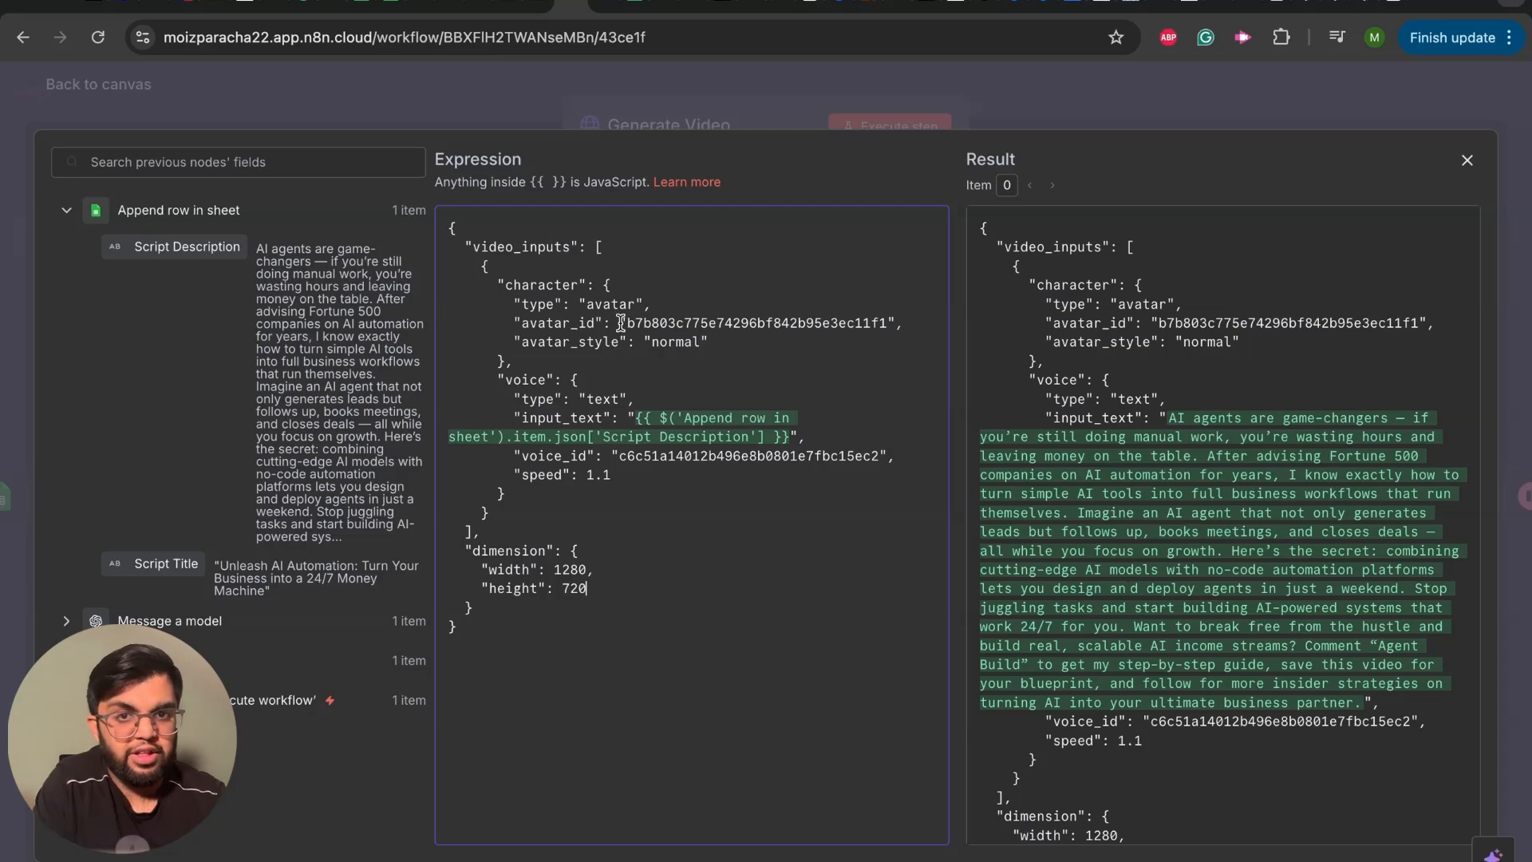
pyautogui.moveTo(626, 322); pyautogui.dragTo(878, 322)
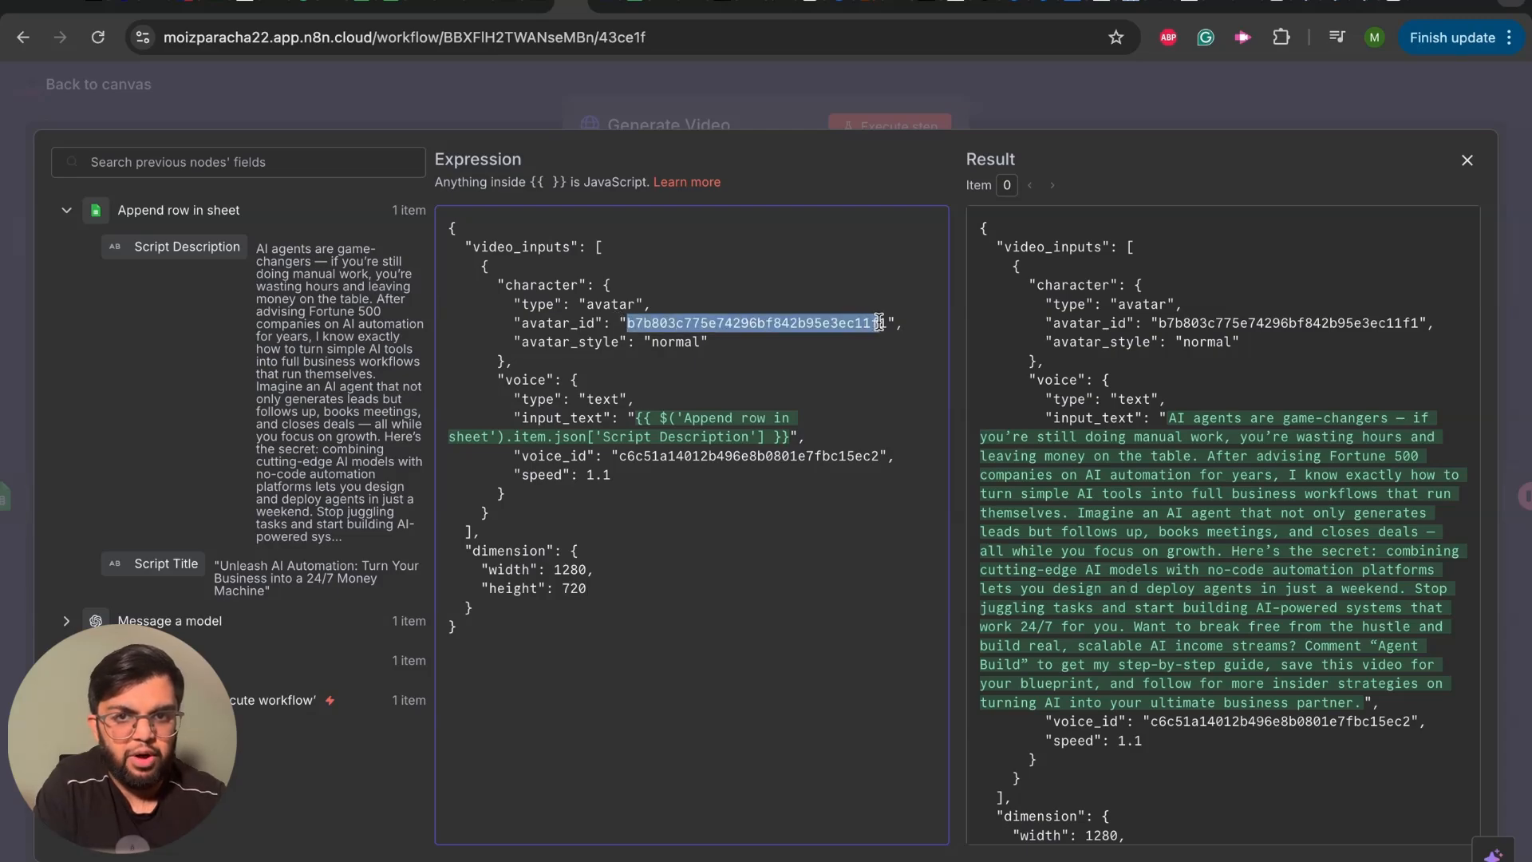
pyautogui.click(812, 446)
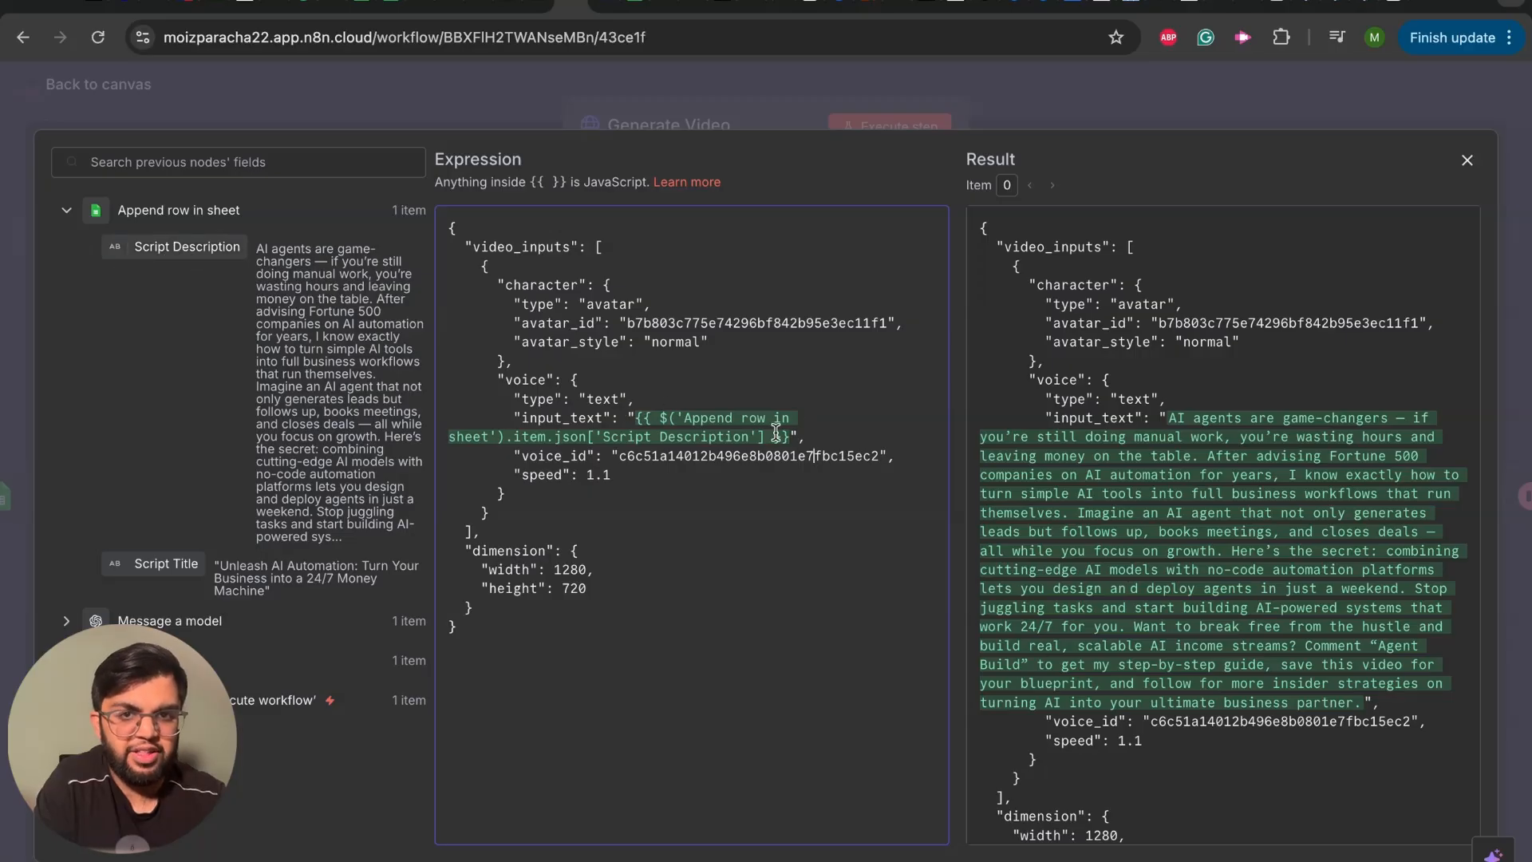
pyautogui.moveTo(623, 461); pyautogui.dragTo(878, 457)
pyautogui.click(870, 371)
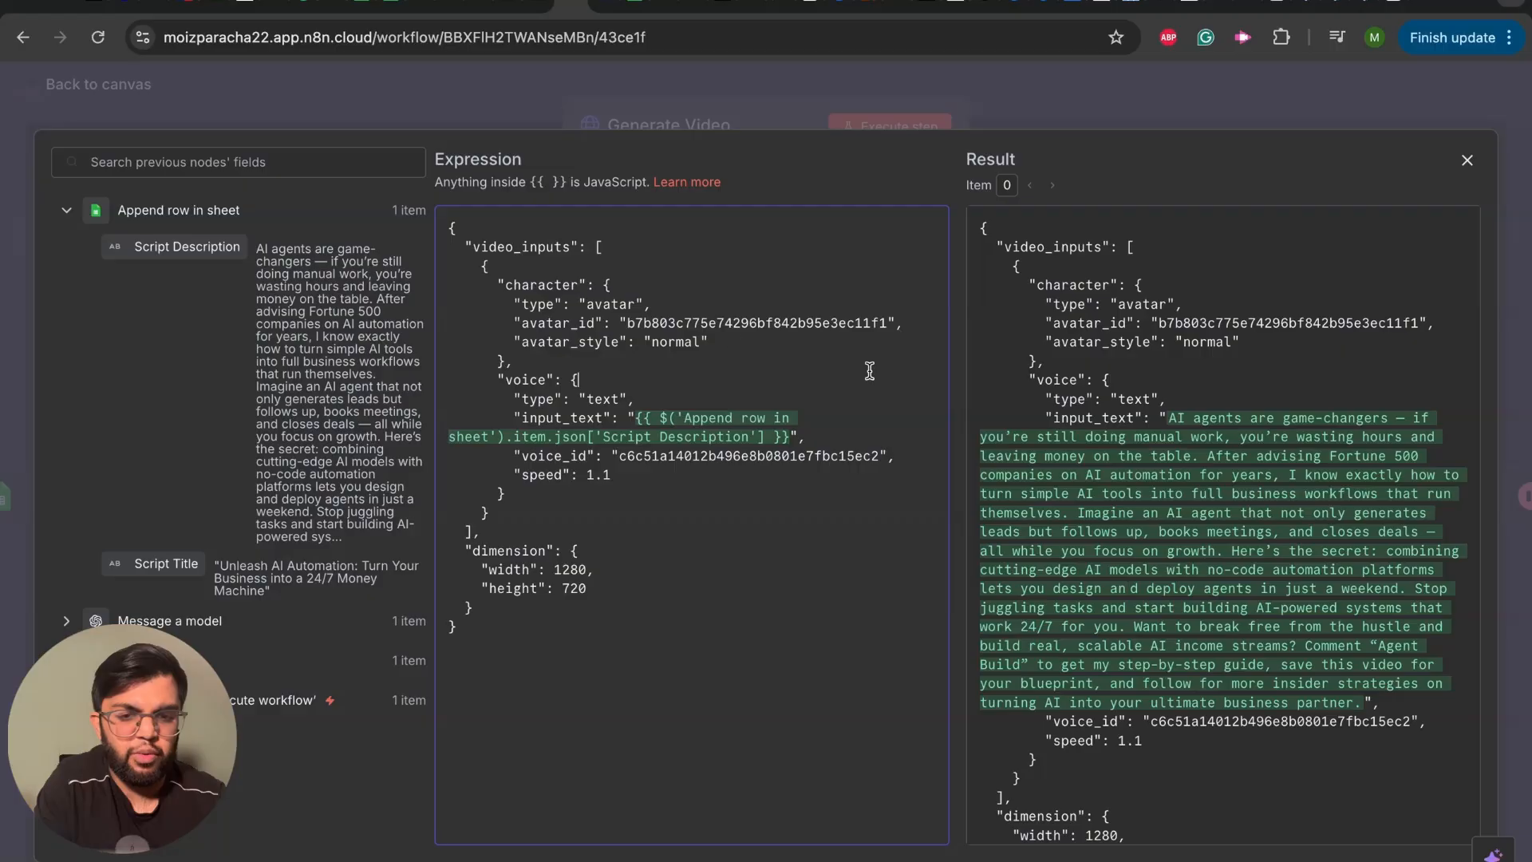
# Switch to HeyGen, return to the avatar list and show where the private avatar's ID can be copied
pyautogui.click(1309, 4)
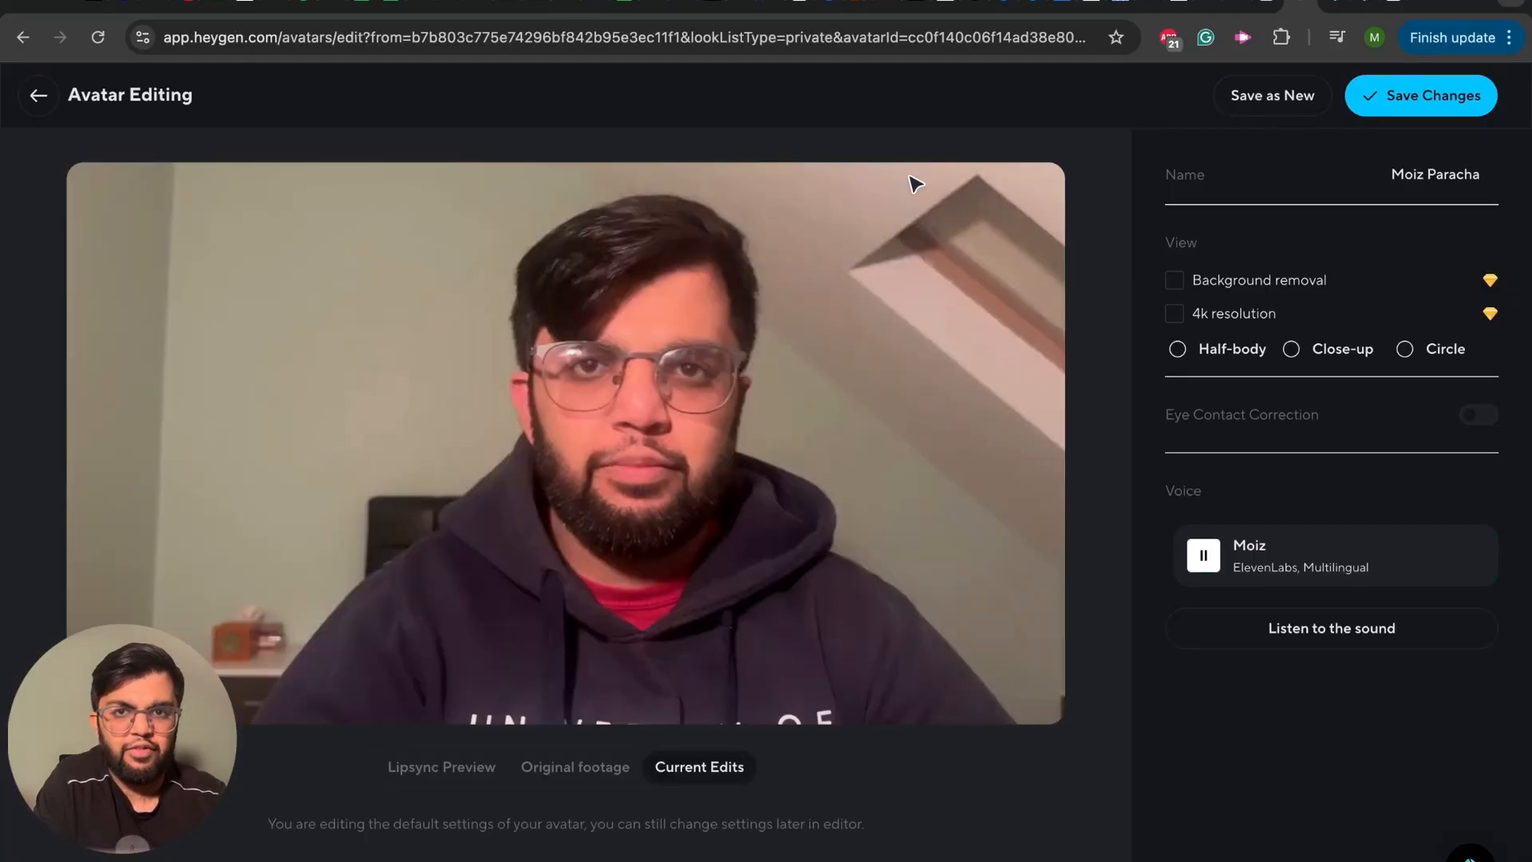
pyautogui.click(37, 102)
pyautogui.click(847, 455)
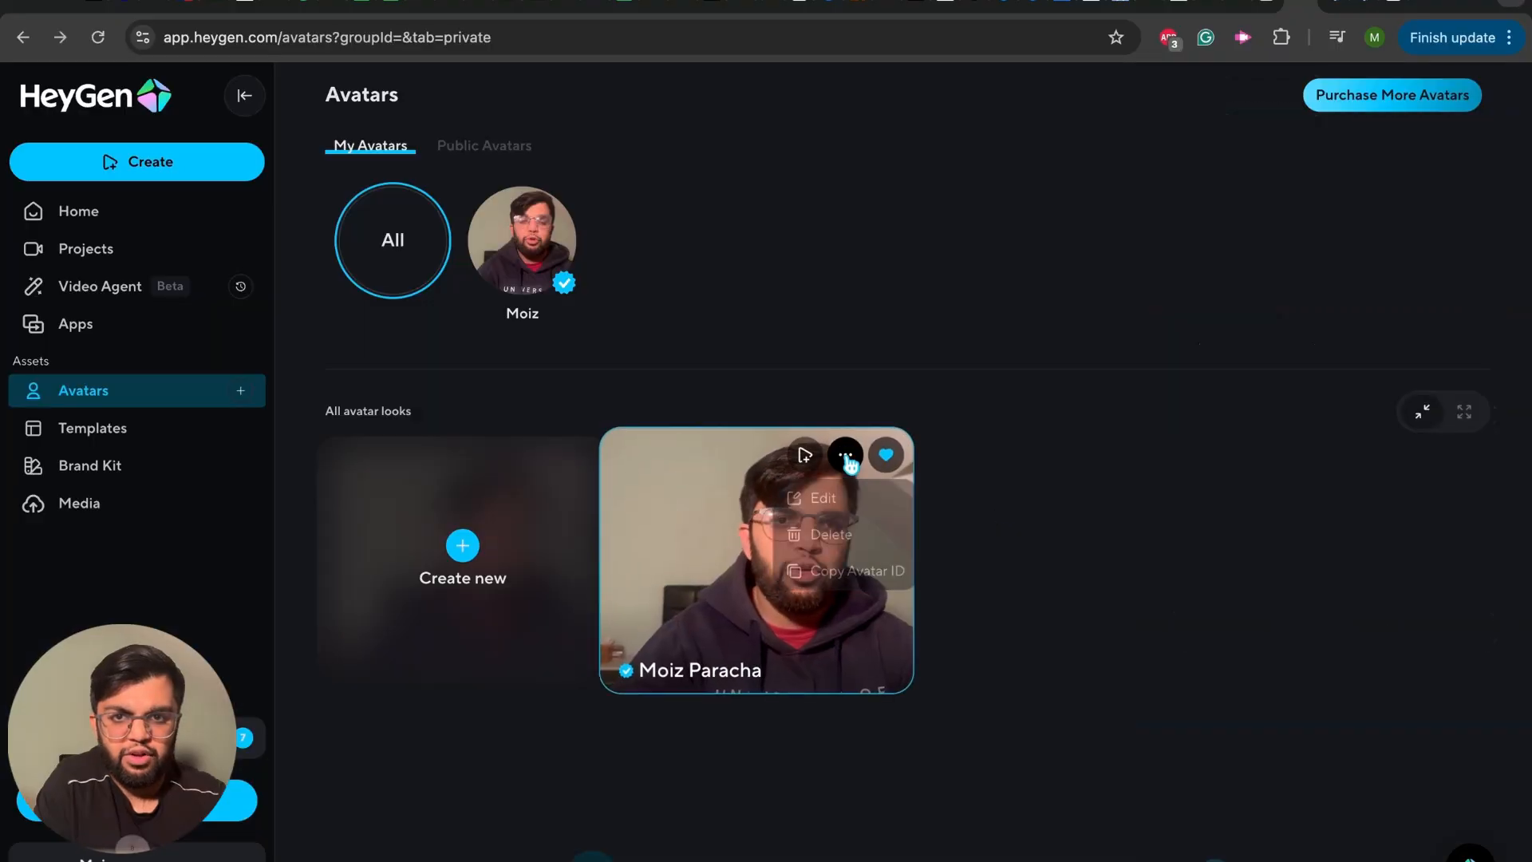
pyautogui.click(847, 456)
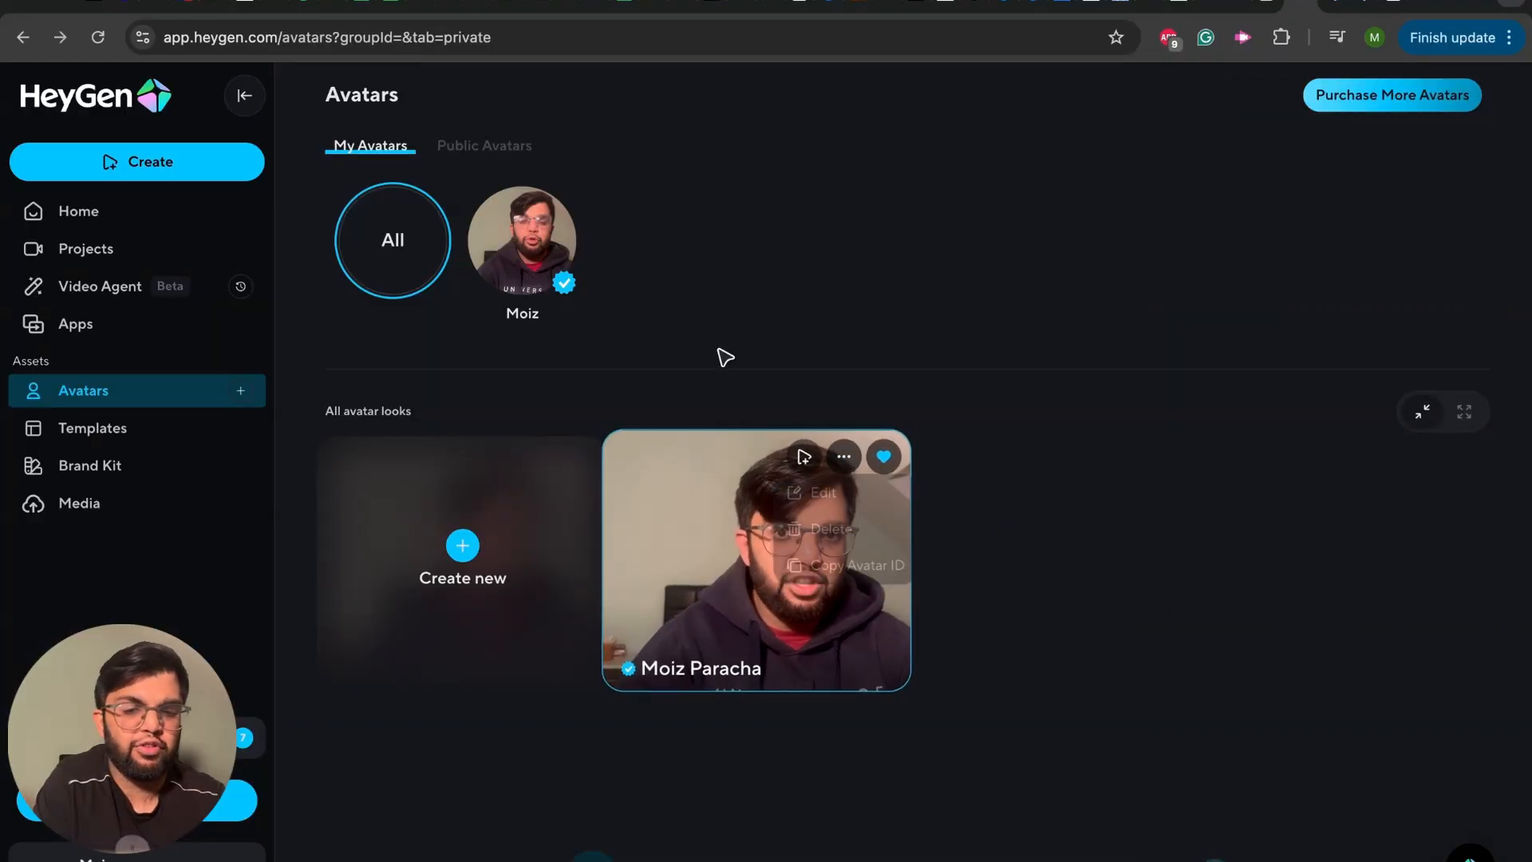
# Return to n8n and highlight the voice_id value in the request body
pyautogui.click(564, 10)
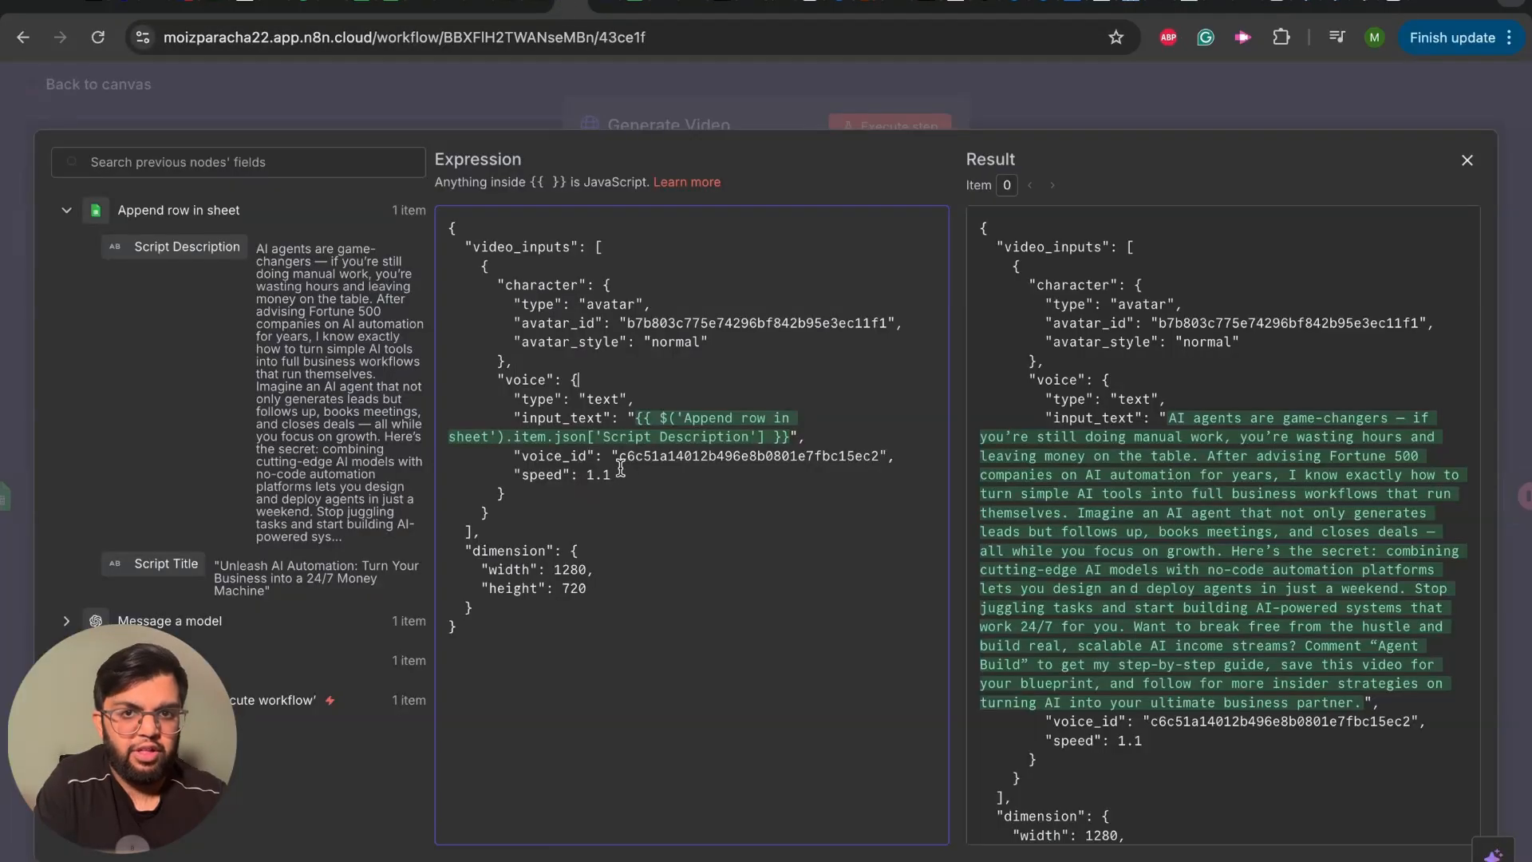
pyautogui.moveTo(612, 457); pyautogui.dragTo(883, 448)
pyautogui.click(851, 495)
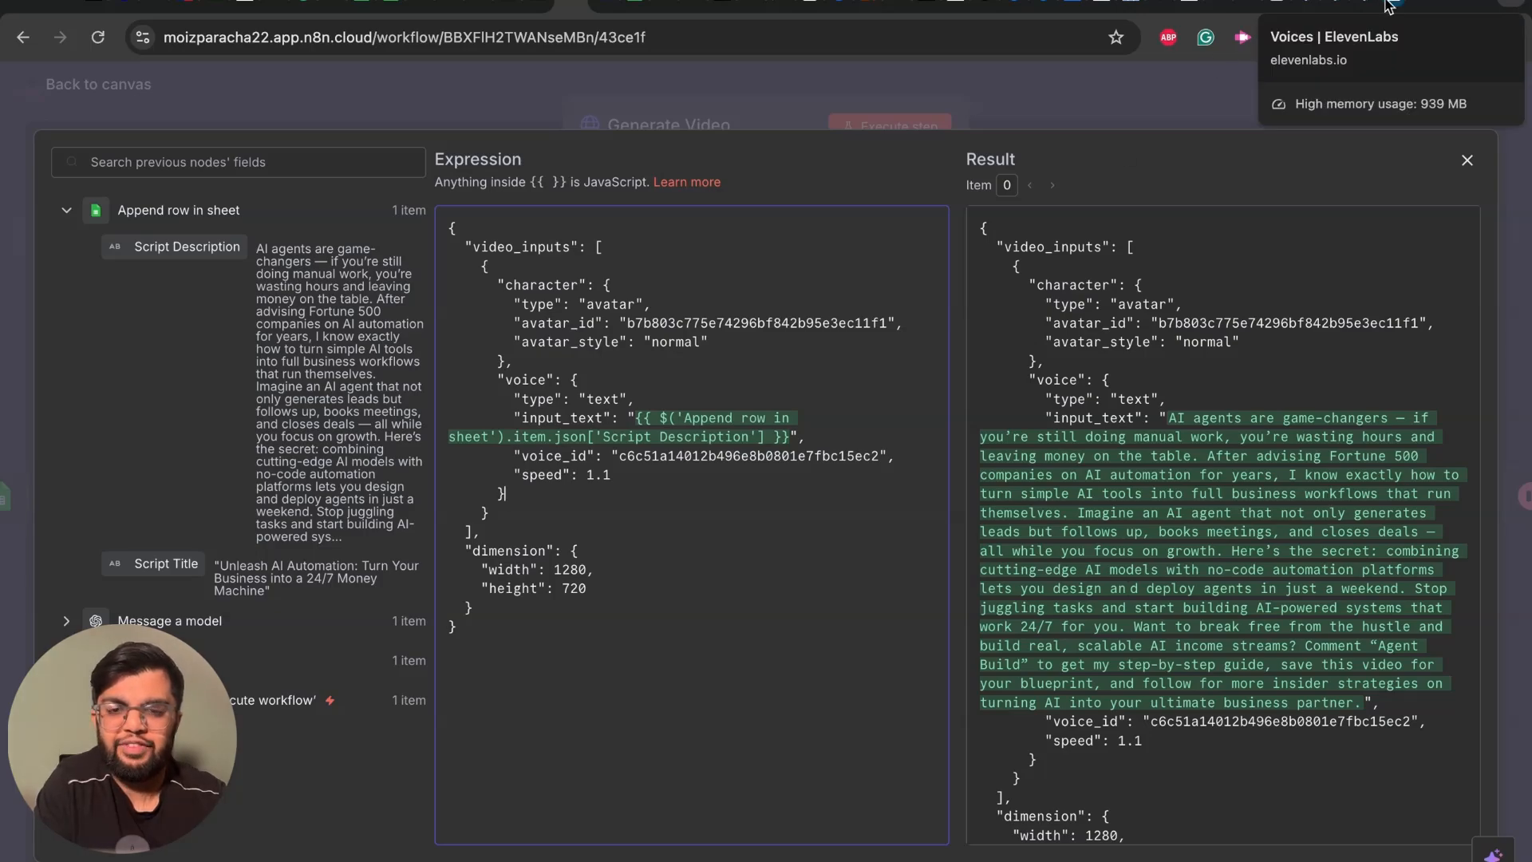
# Switch to ElevenLabs and look over the home page with its voice library and voice creation options
pyautogui.click(1392, 6)
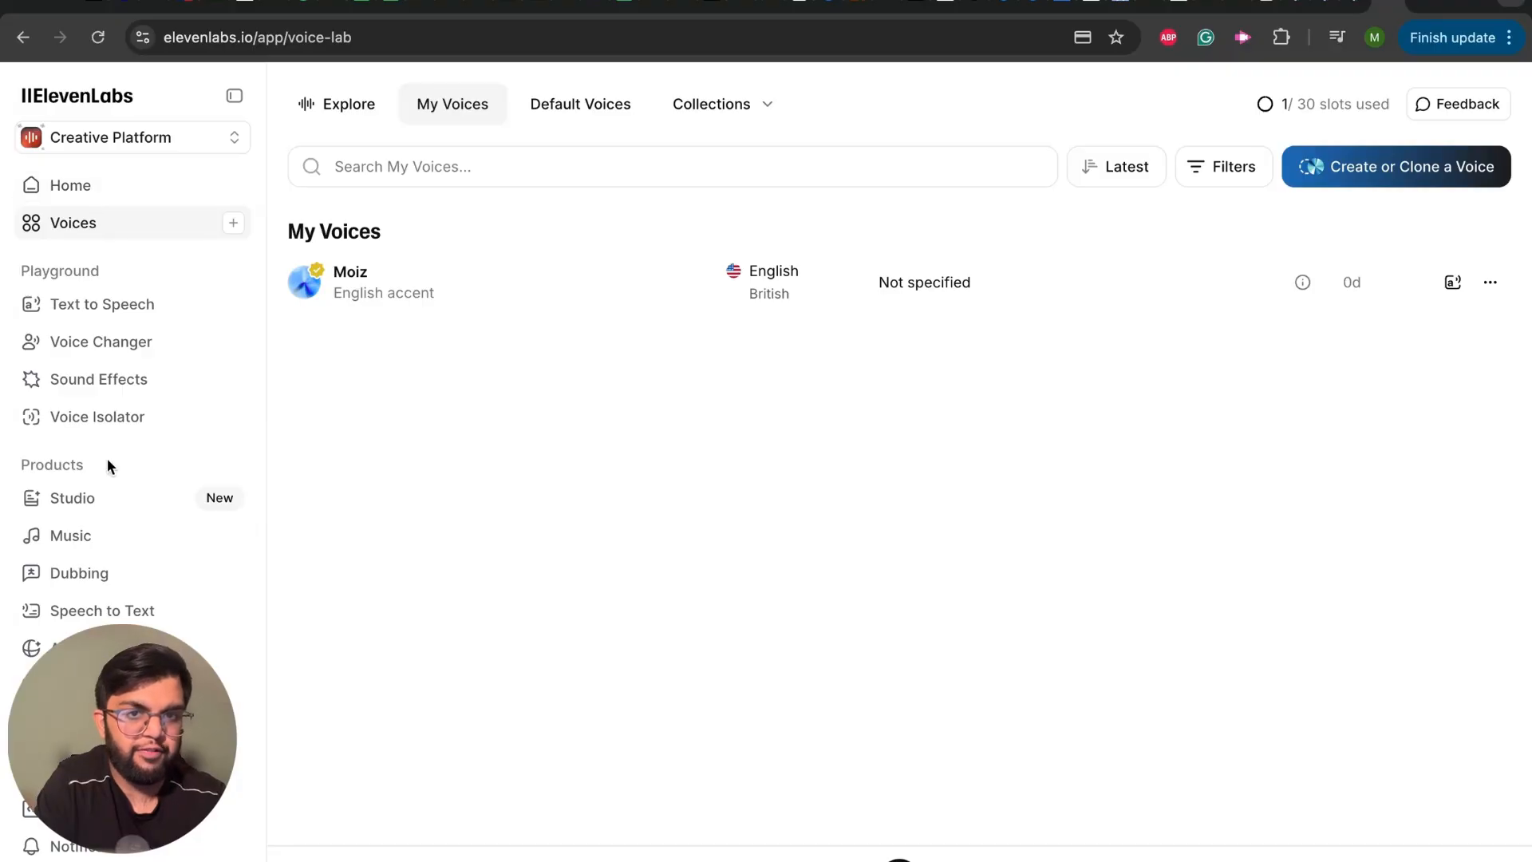
pyautogui.click(118, 196)
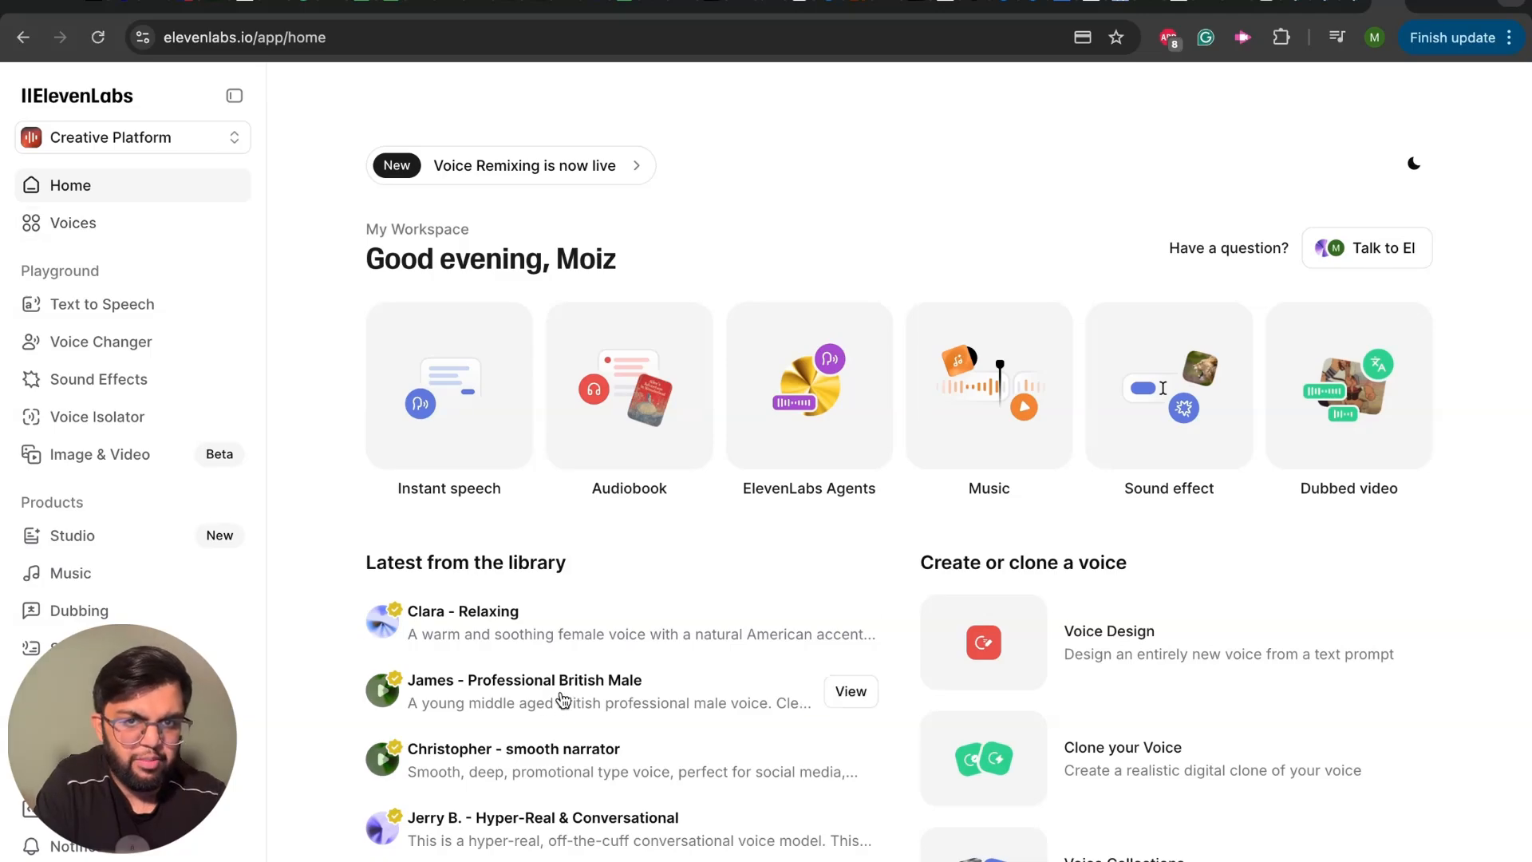
pyautogui.scroll(-3, 579, 738)
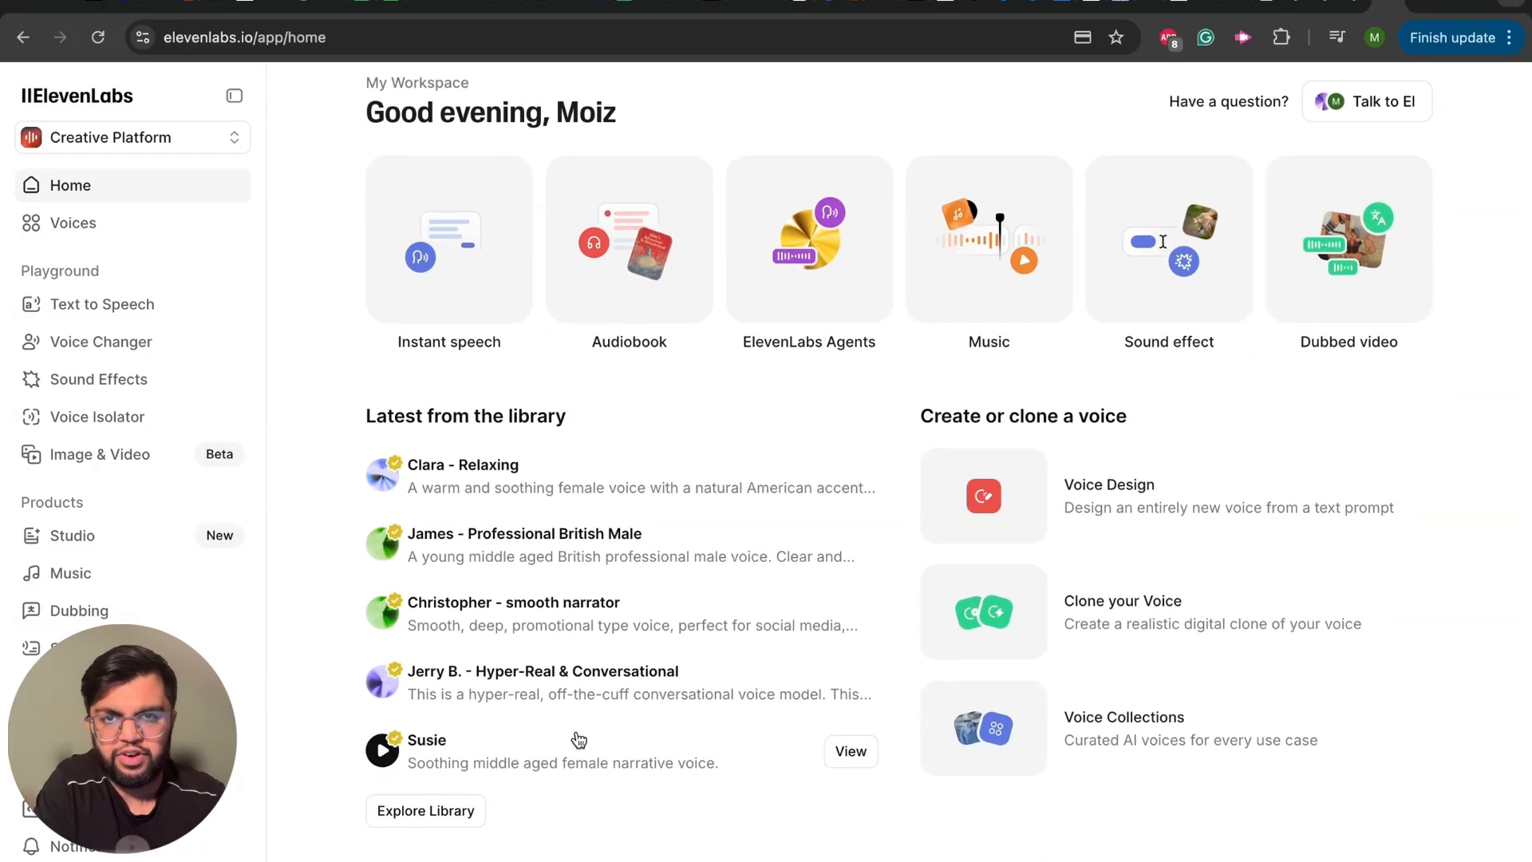
pyautogui.scroll(3, 579, 738)
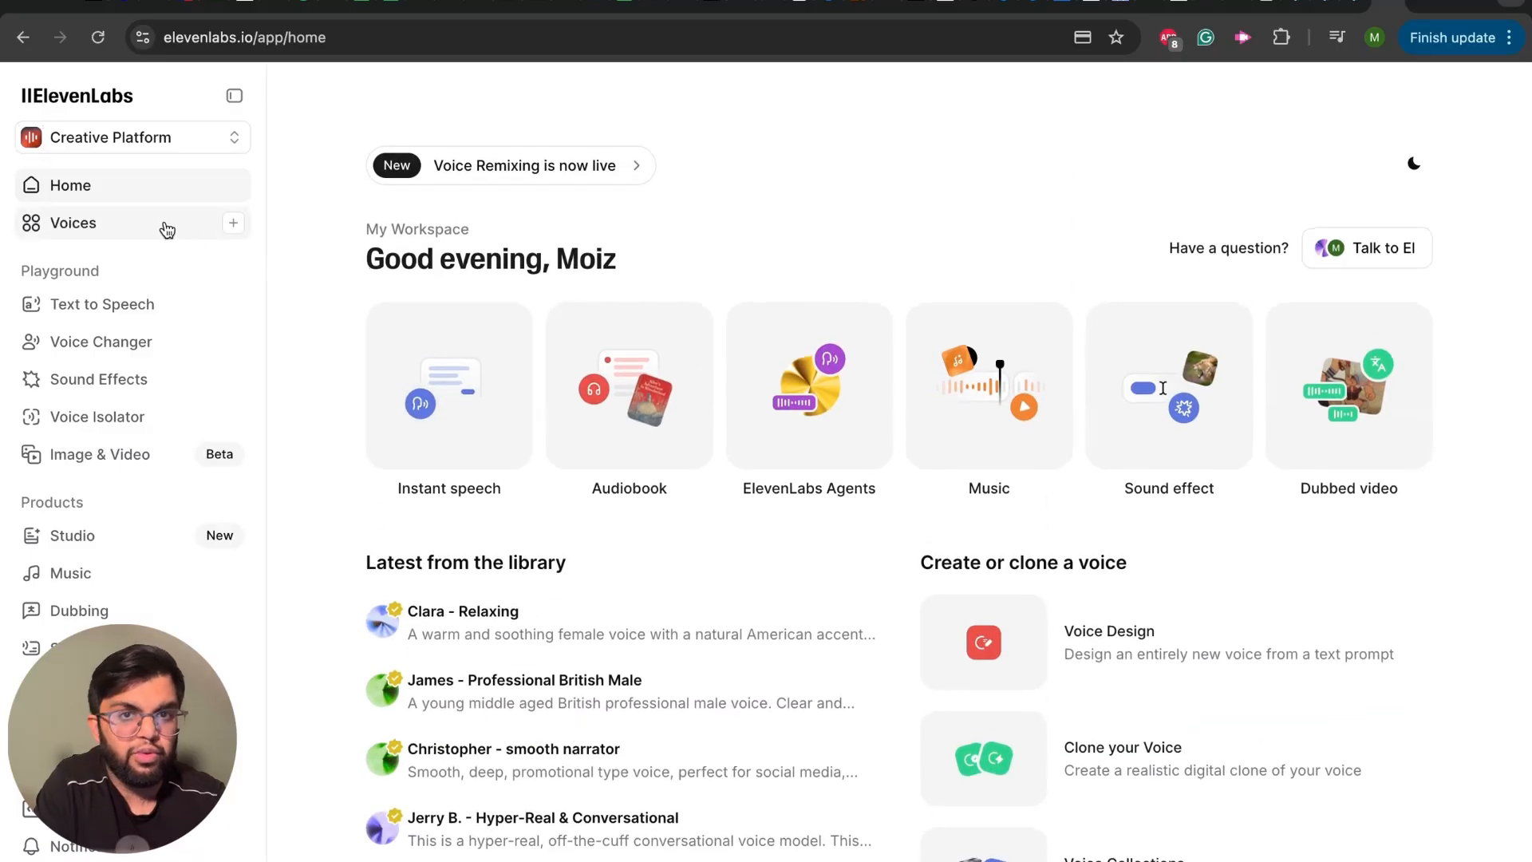
# Open My Voices and review the available ways to create or clone a voice
pyautogui.click(114, 231)
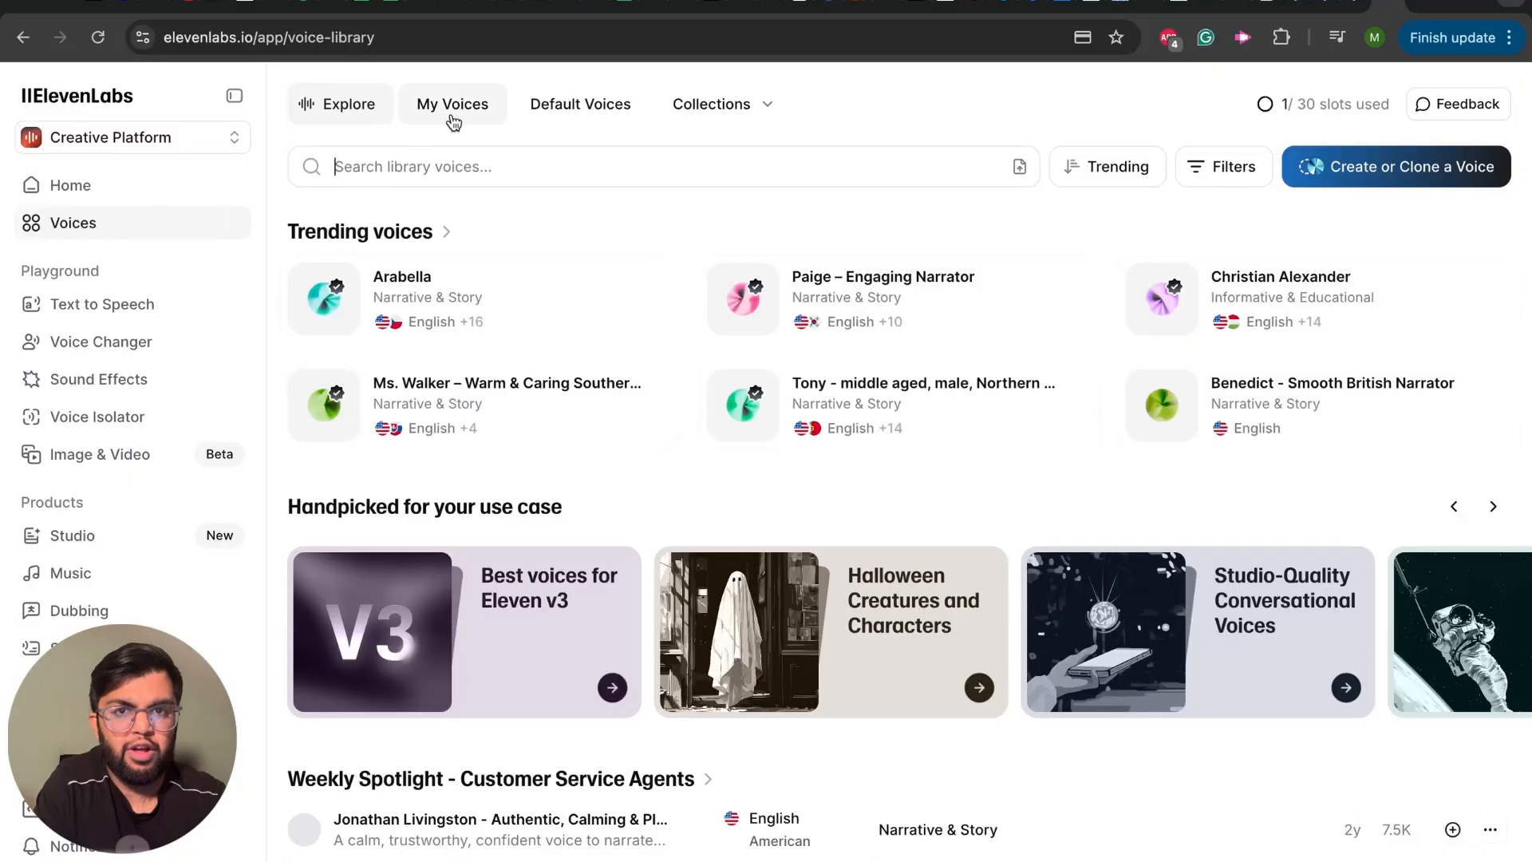
pyautogui.click(452, 118)
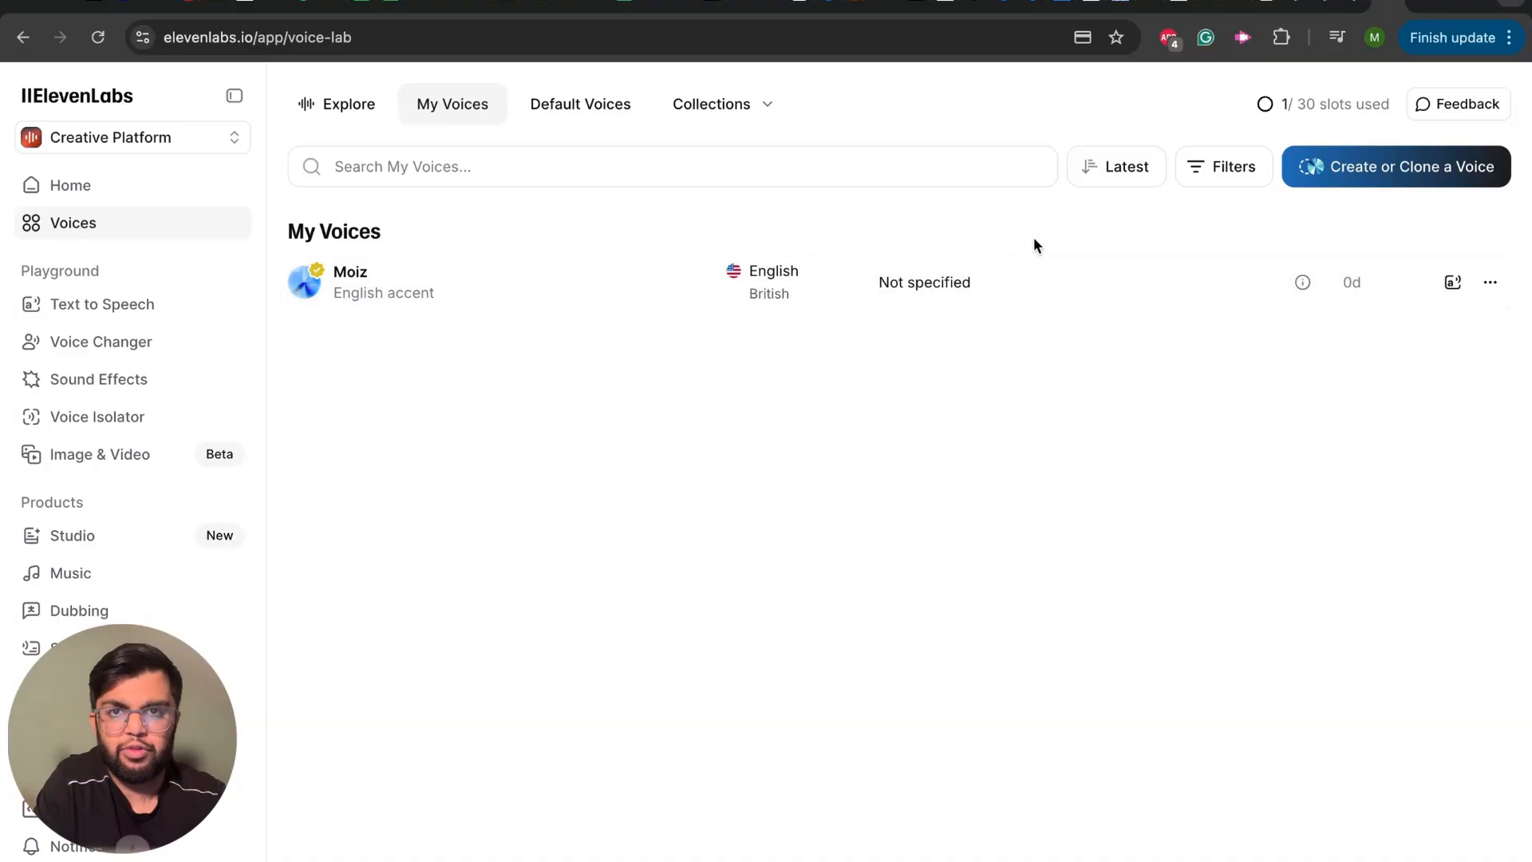
pyautogui.click(1384, 174)
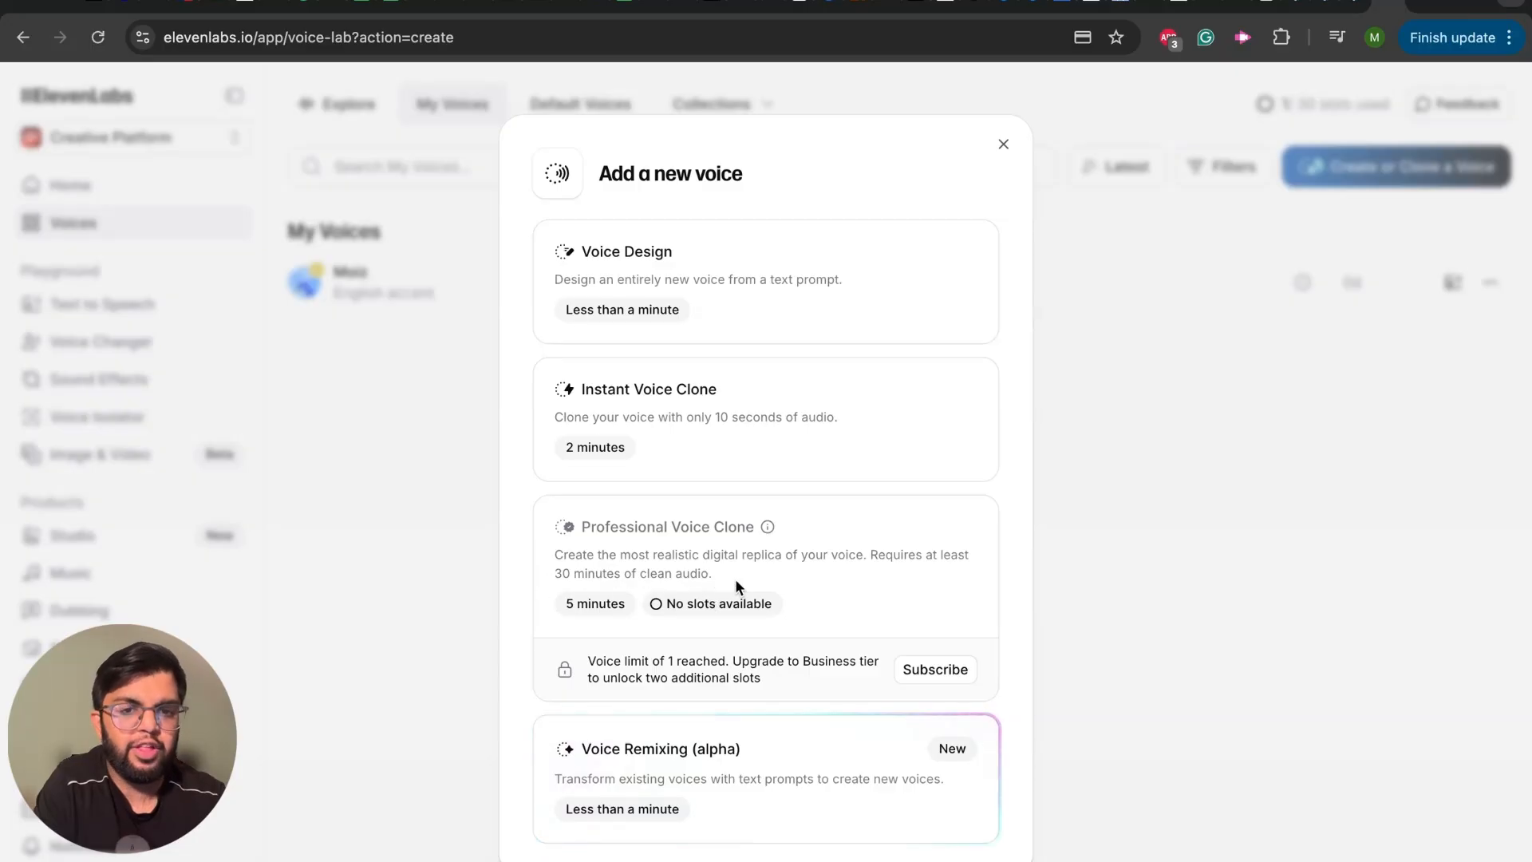
pyautogui.click(1003, 144)
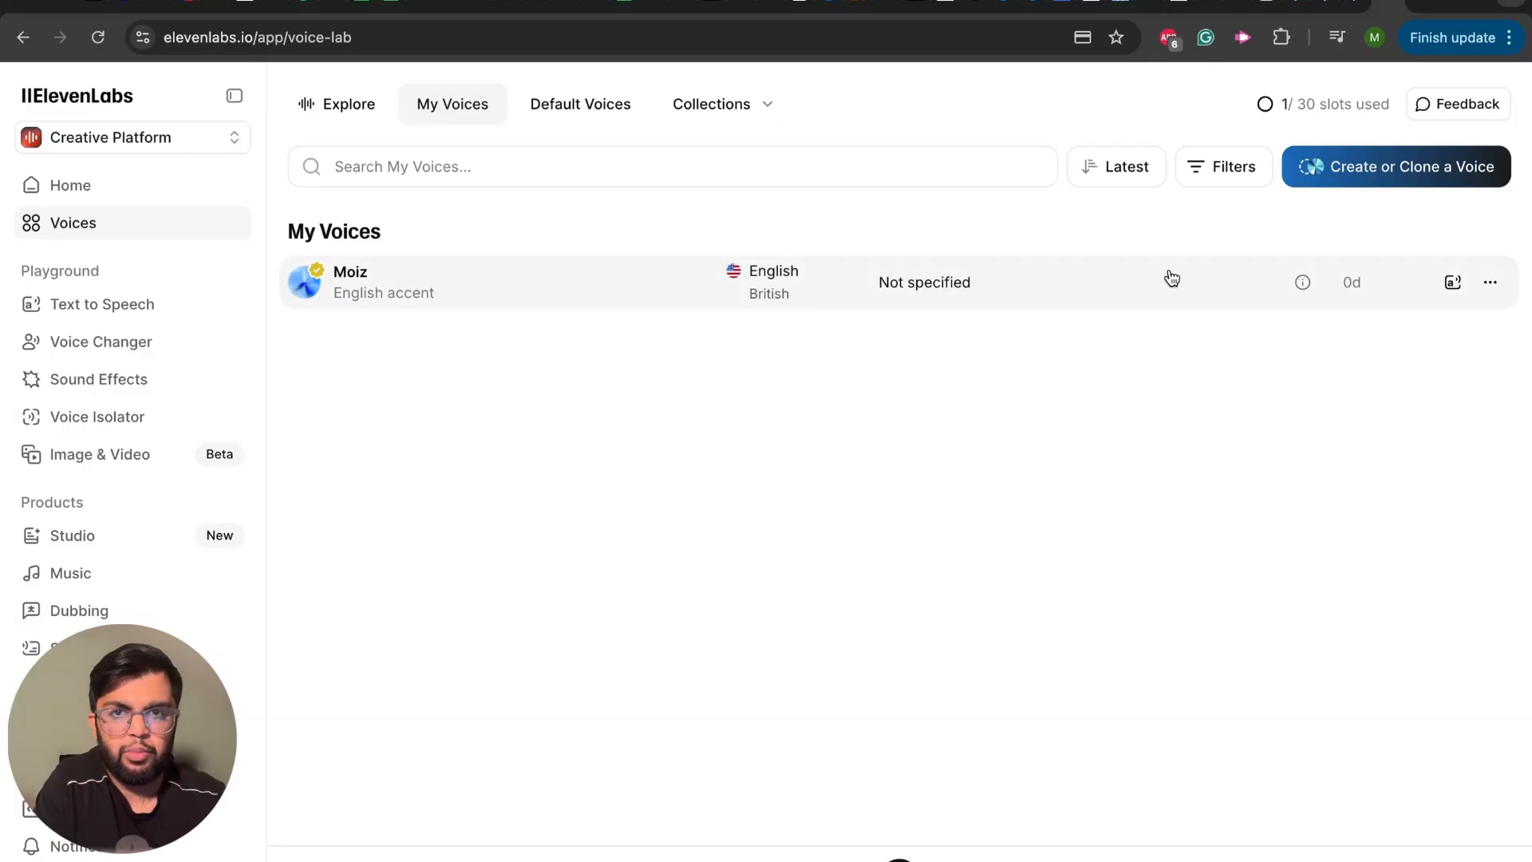
# Open the existing professional voice clone for editing and examine its uploaded audio samples and total recording length
pyautogui.click(1490, 283)
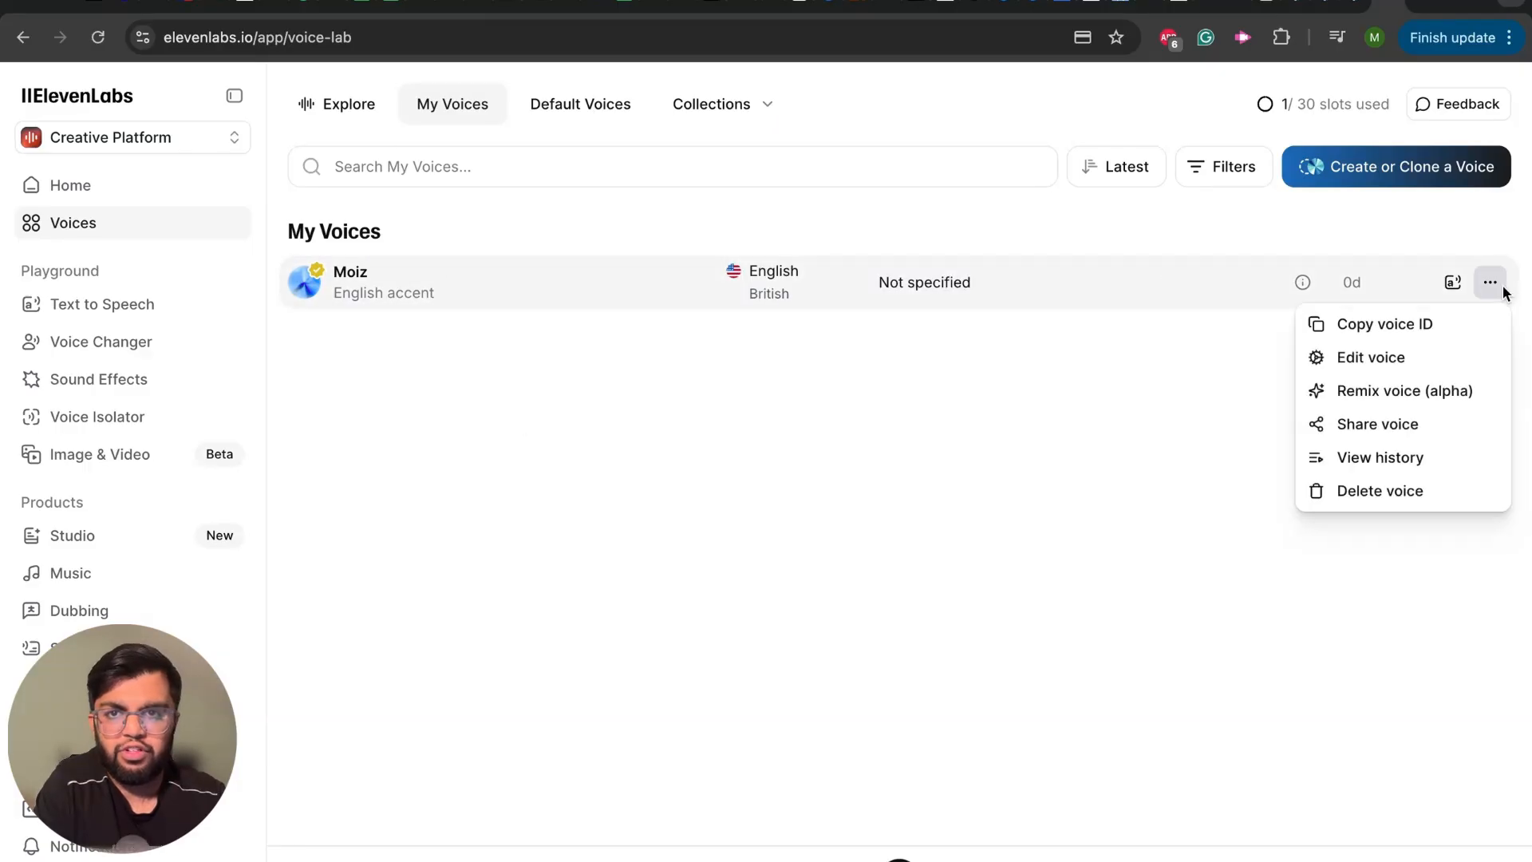
pyautogui.click(1394, 365)
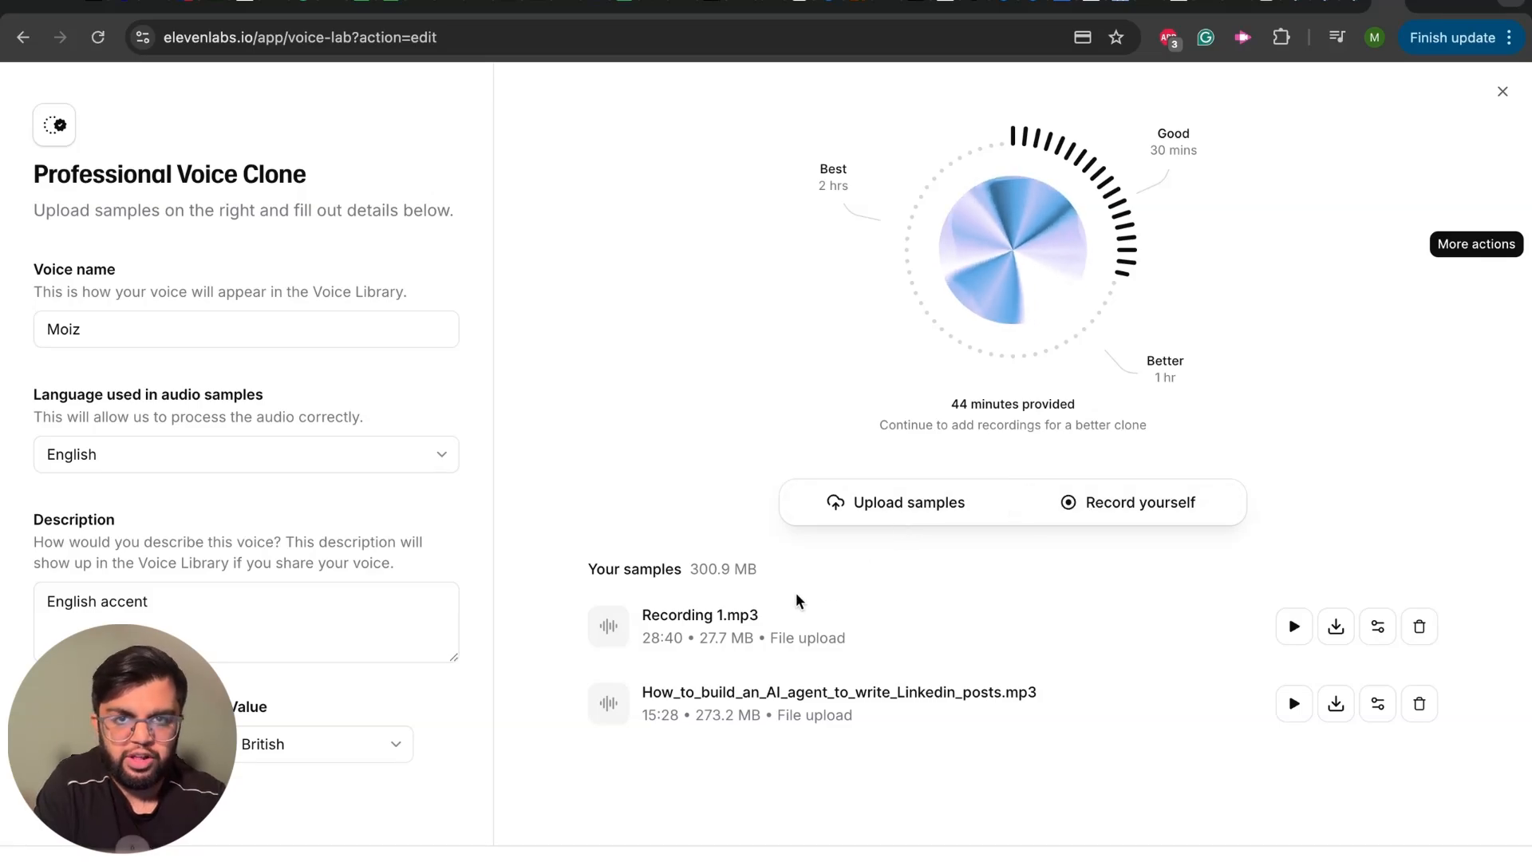
pyautogui.moveTo(648, 640); pyautogui.dragTo(851, 638)
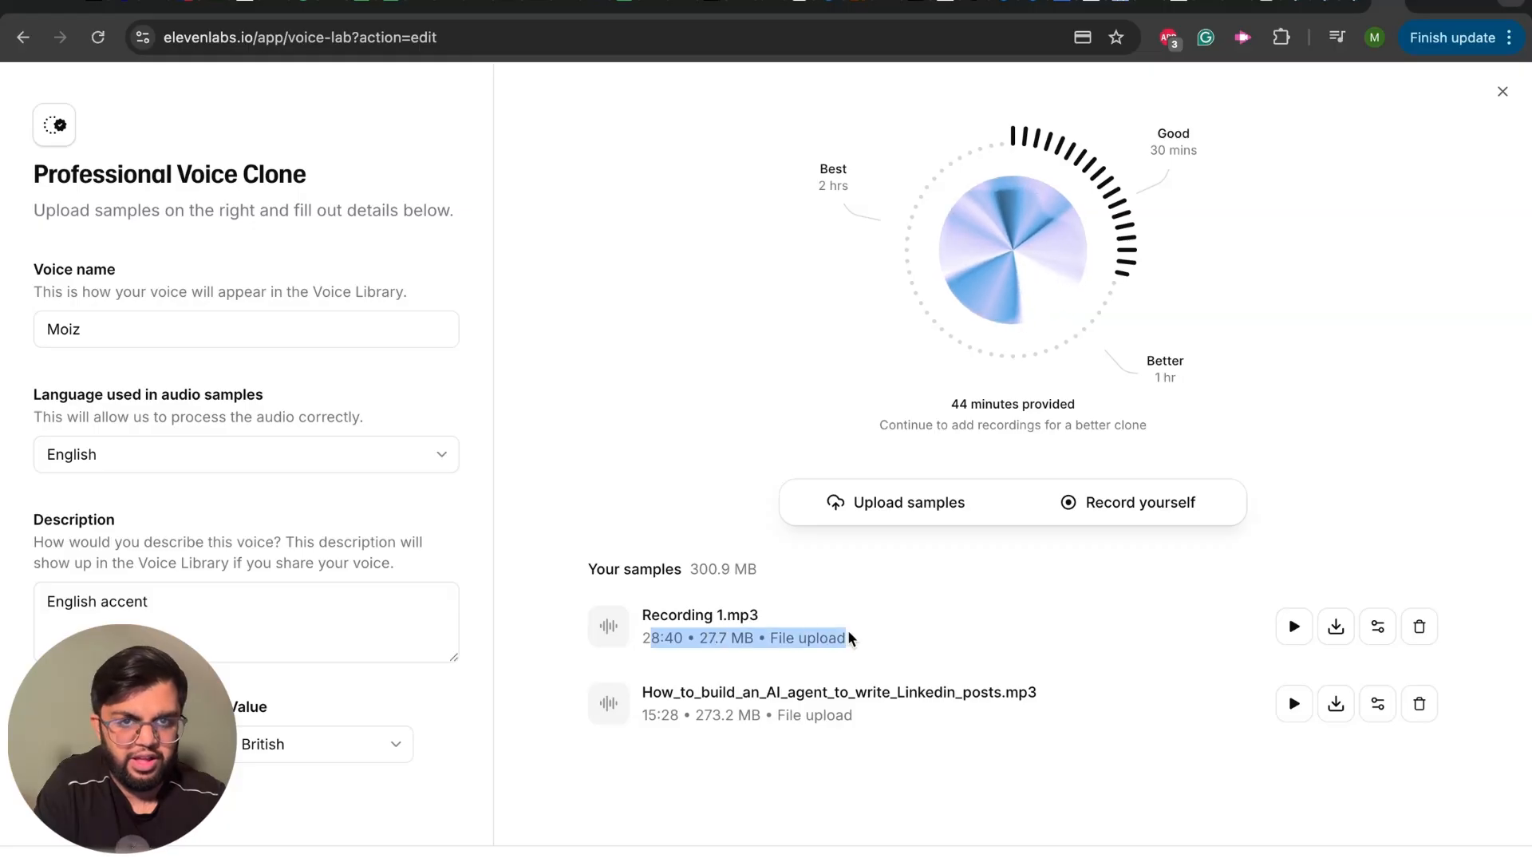
pyautogui.click(851, 639)
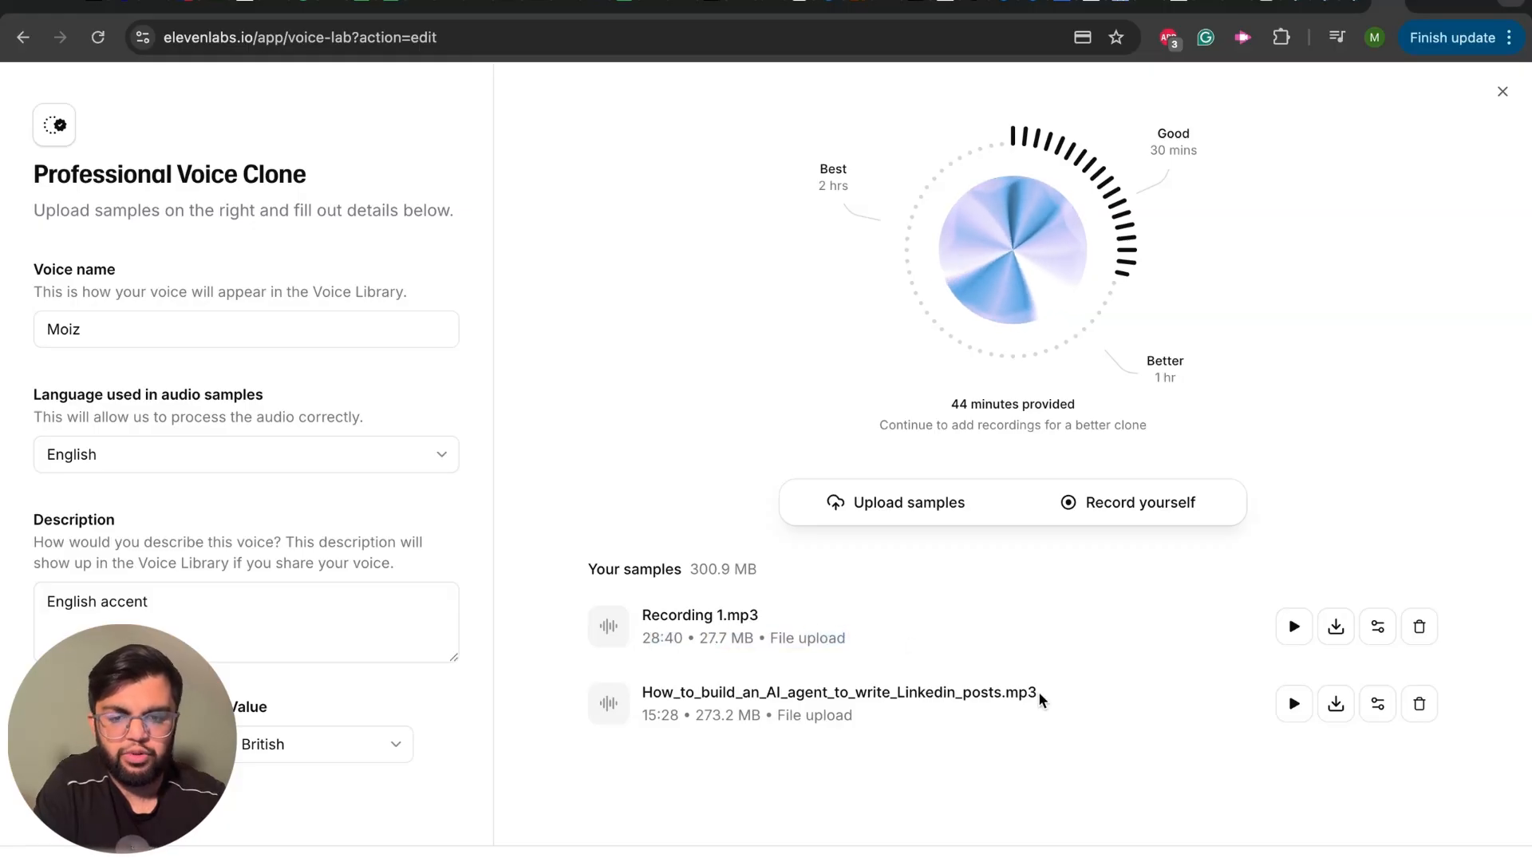
pyautogui.moveTo(1038, 694); pyautogui.dragTo(640, 693)
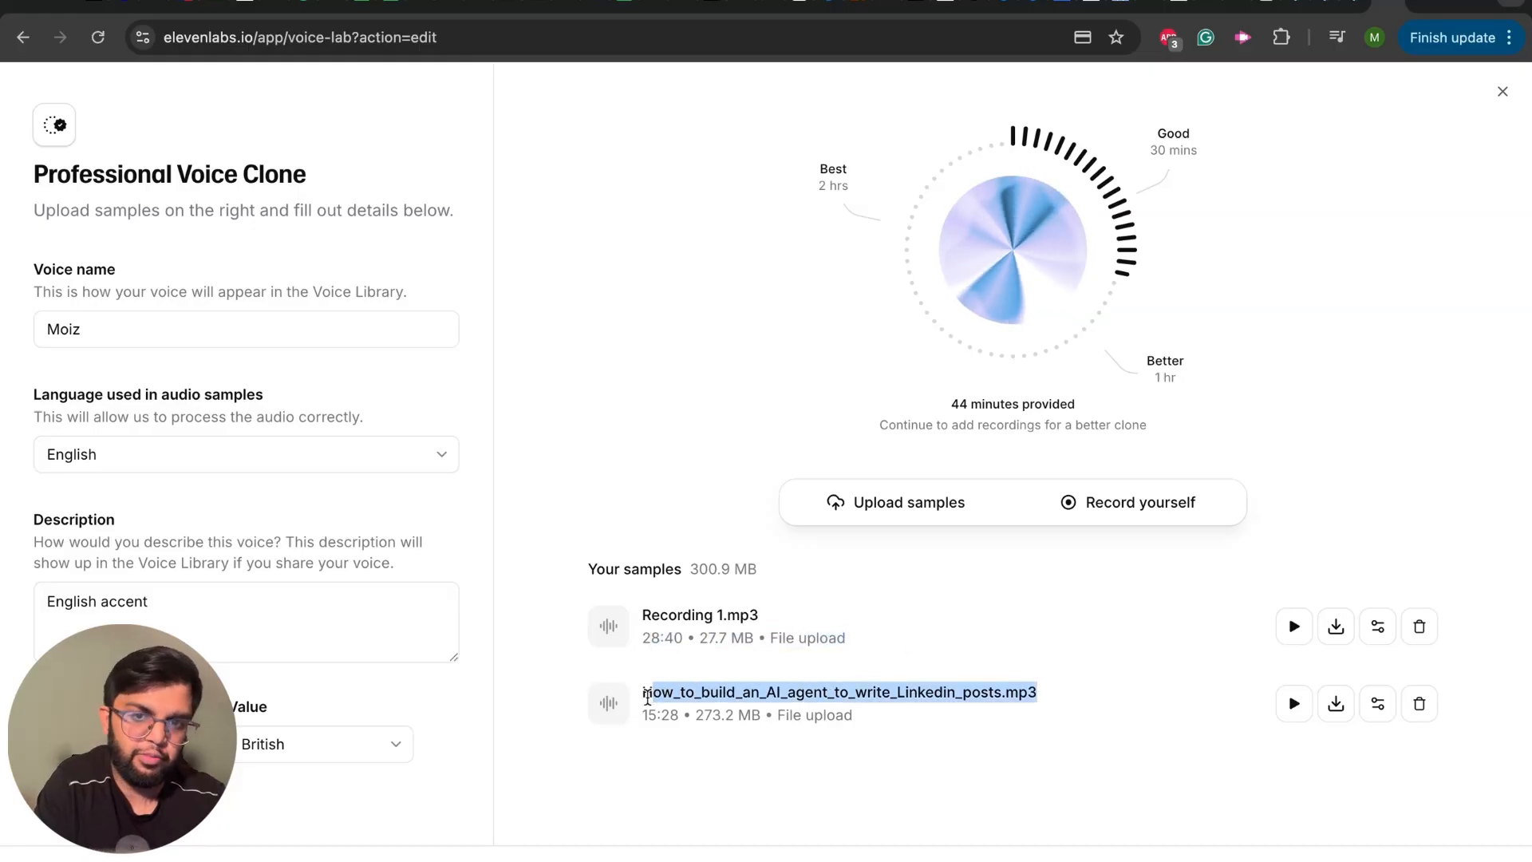
pyautogui.click(914, 728)
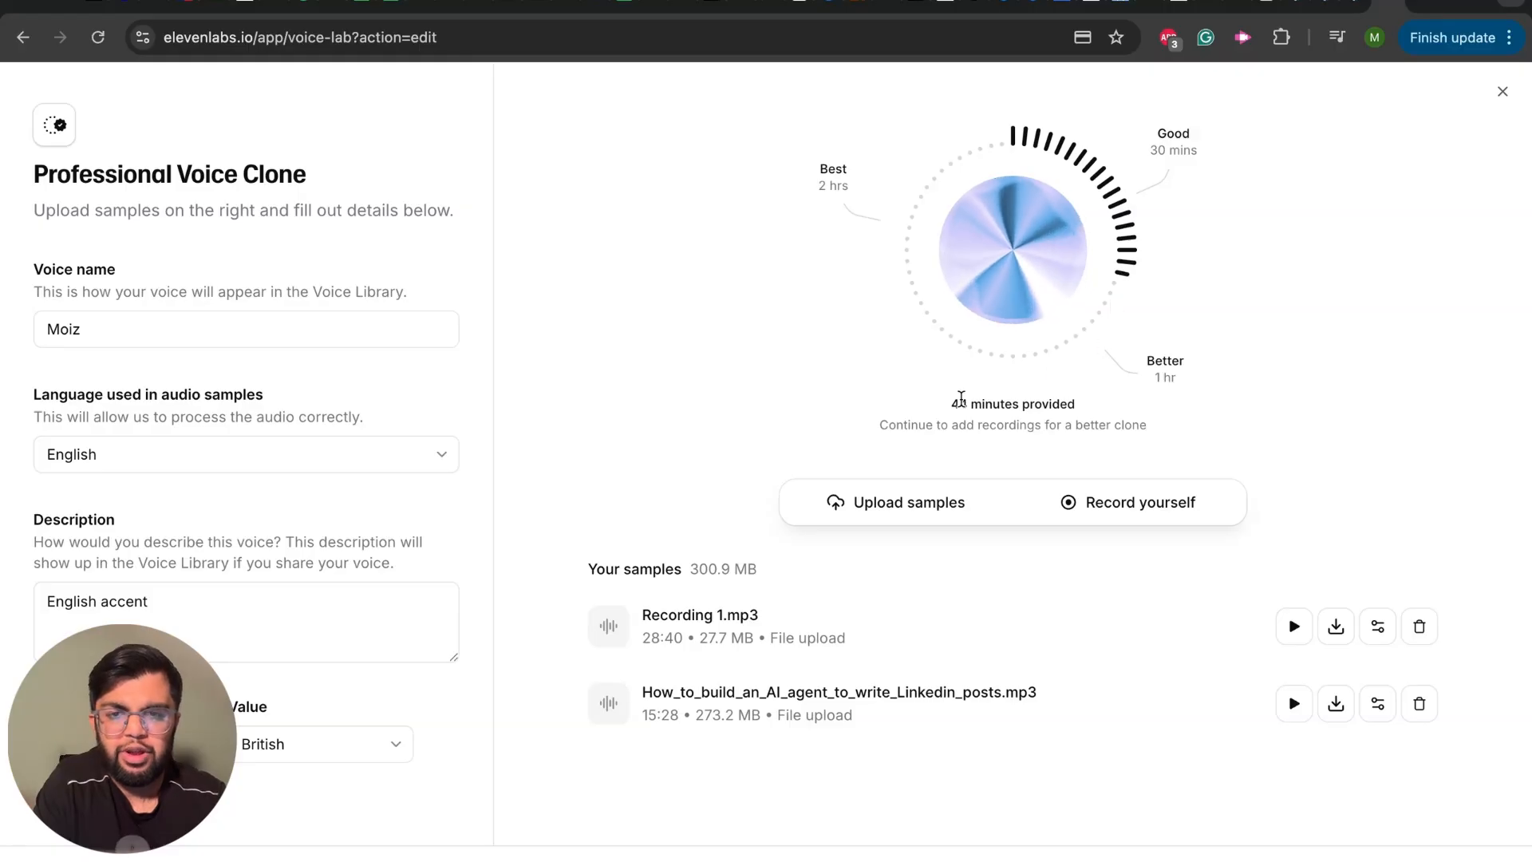
pyautogui.moveTo(952, 404); pyautogui.dragTo(1082, 404)
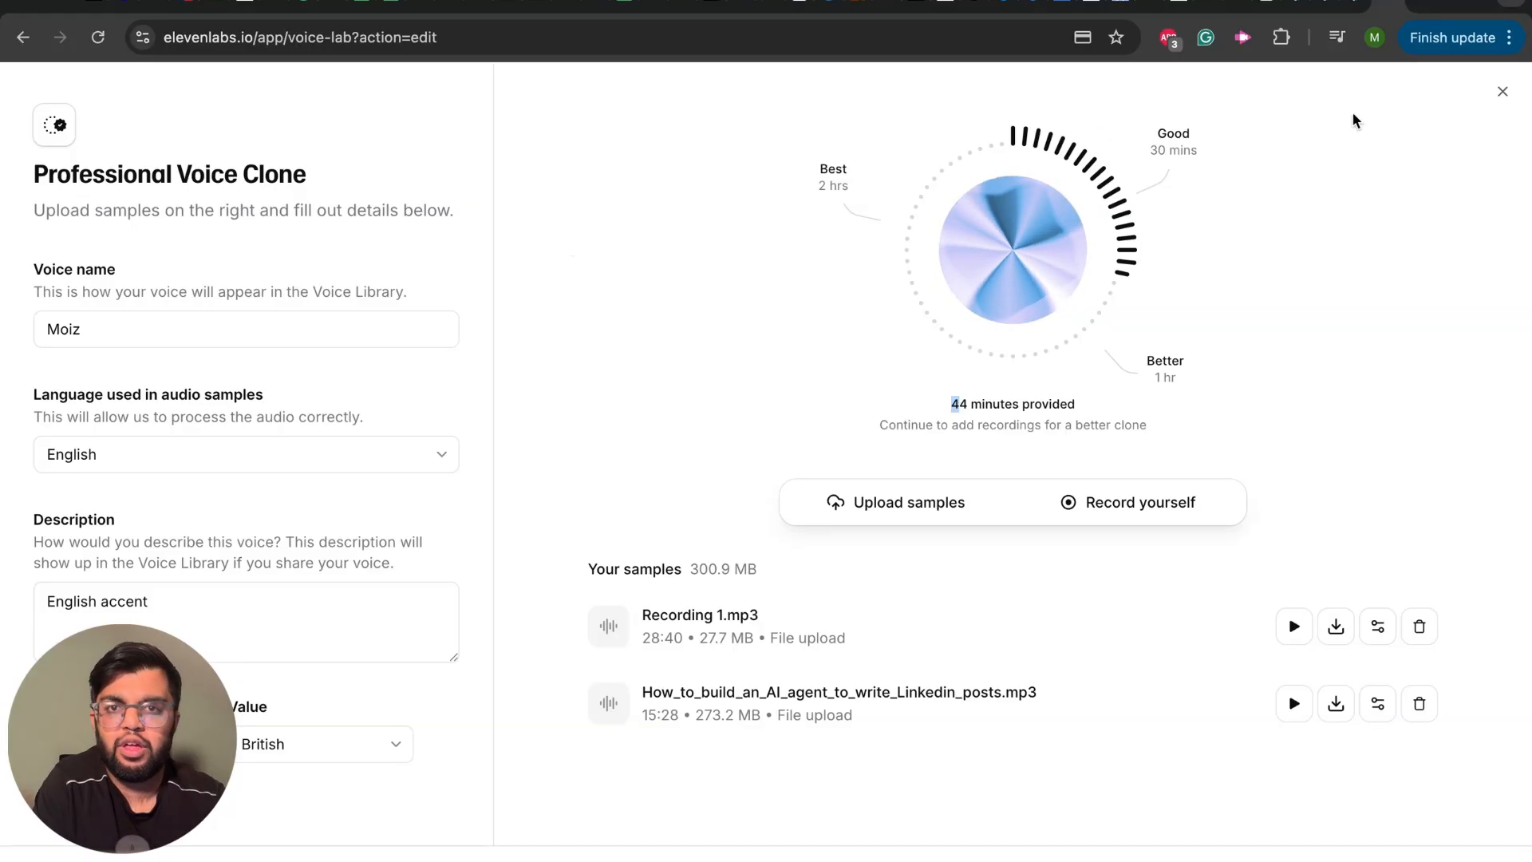
pyautogui.click(1501, 96)
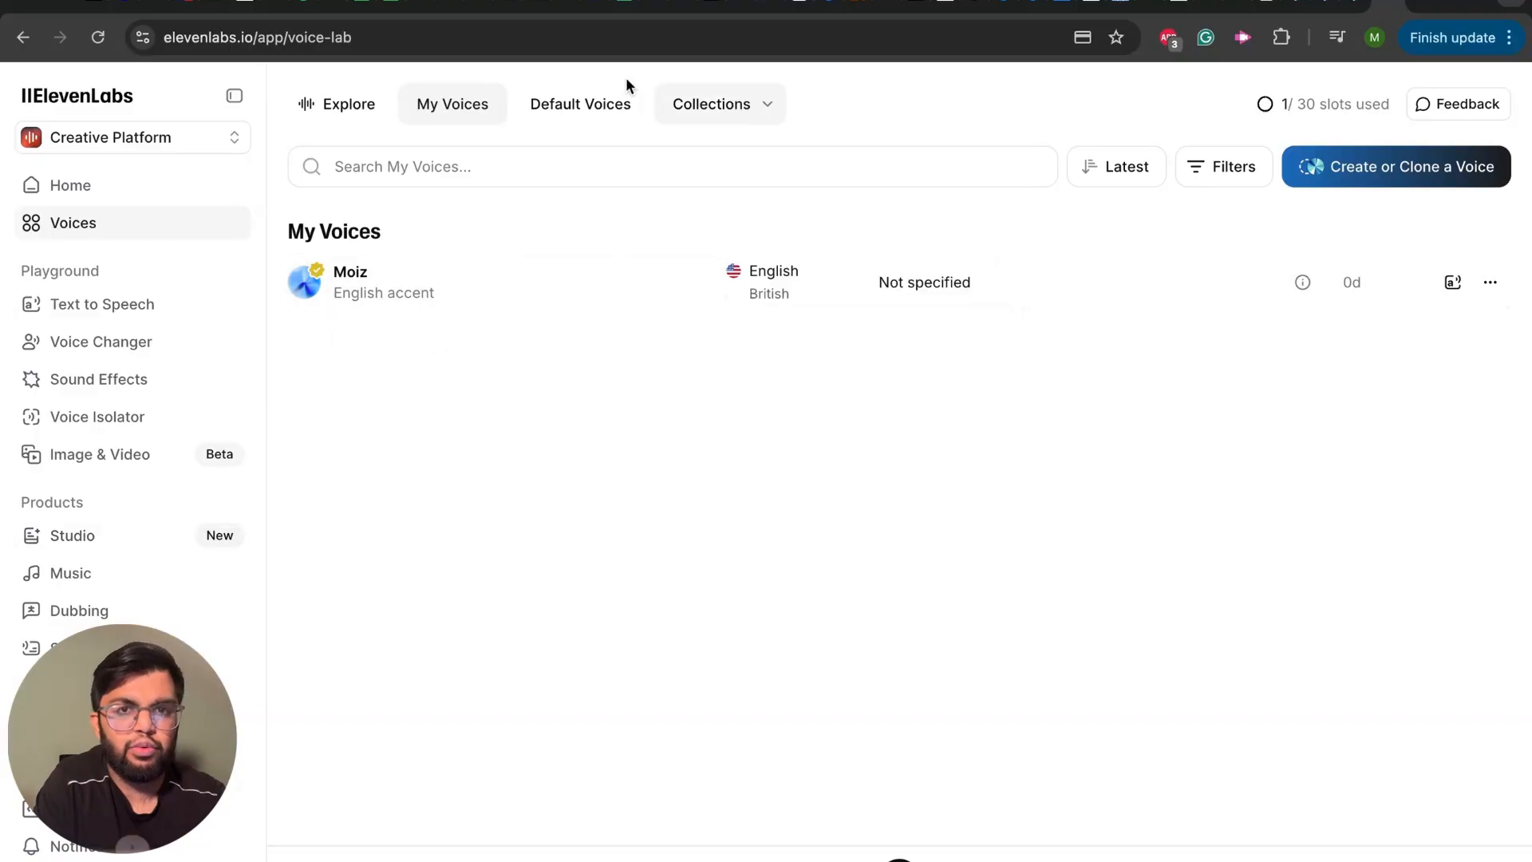
# Open the ElevenLabs Developers overview and look over its quick links, including API key creation
pyautogui.click(96, 809)
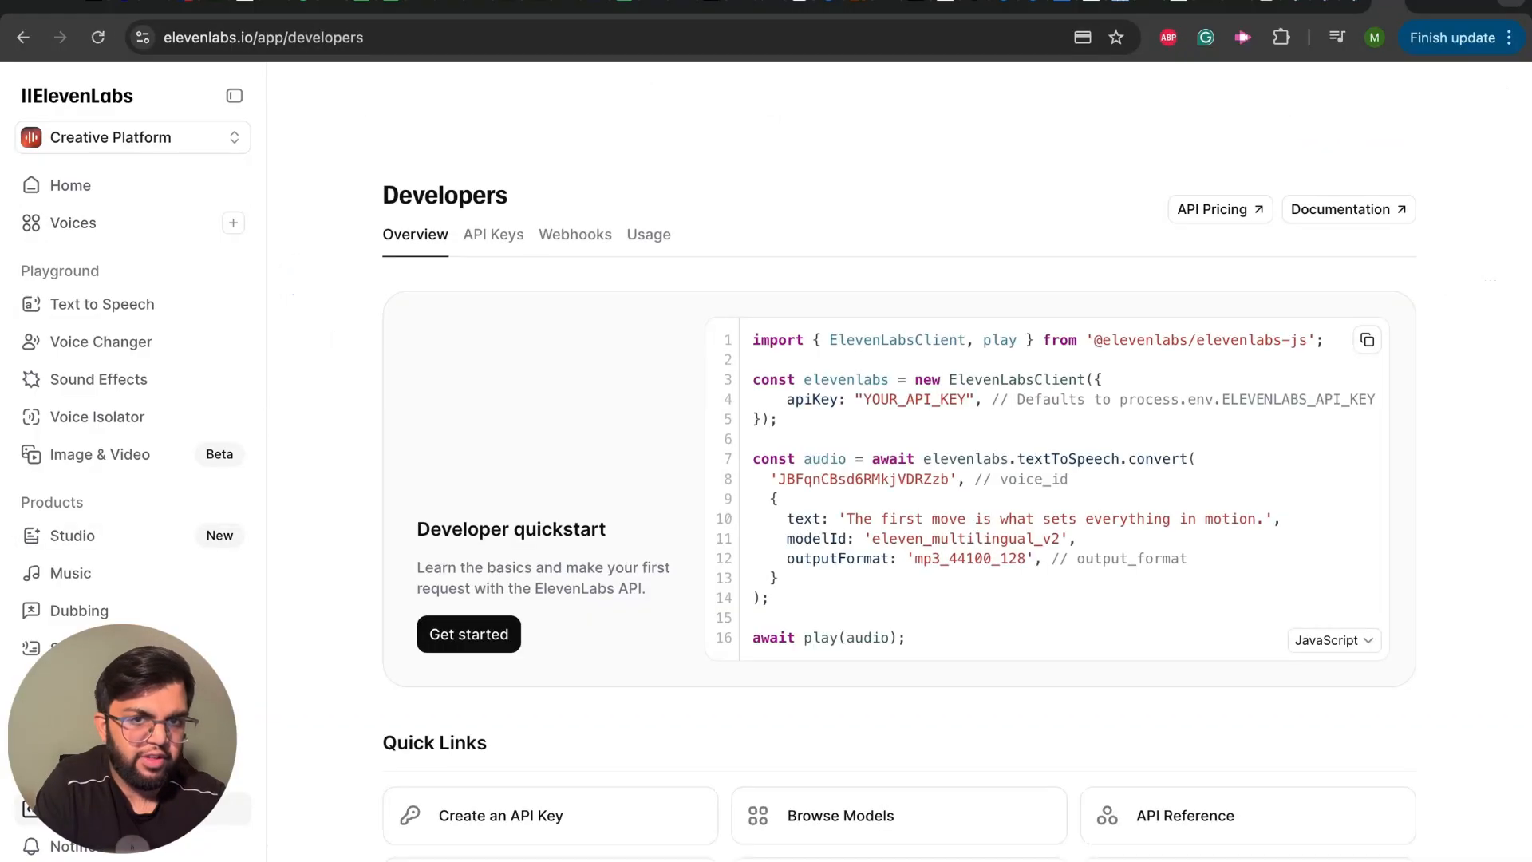
pyautogui.scroll(-2, 584, 475)
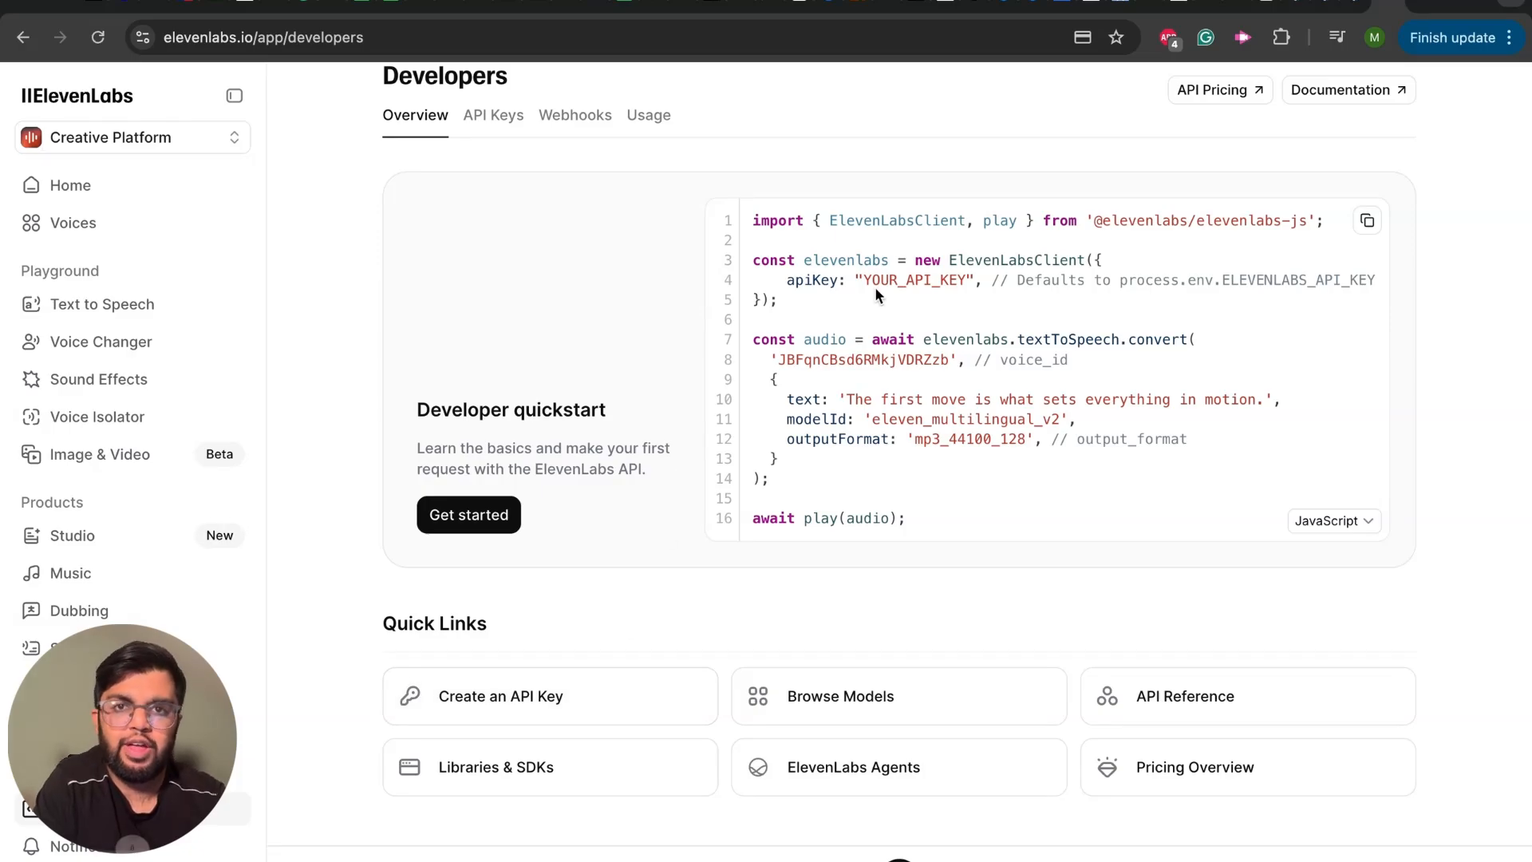
# Switch to HeyGen's avatar editing page, open the avatar's voice selection and point out the third-party voice integration
pyautogui.click(1294, 5)
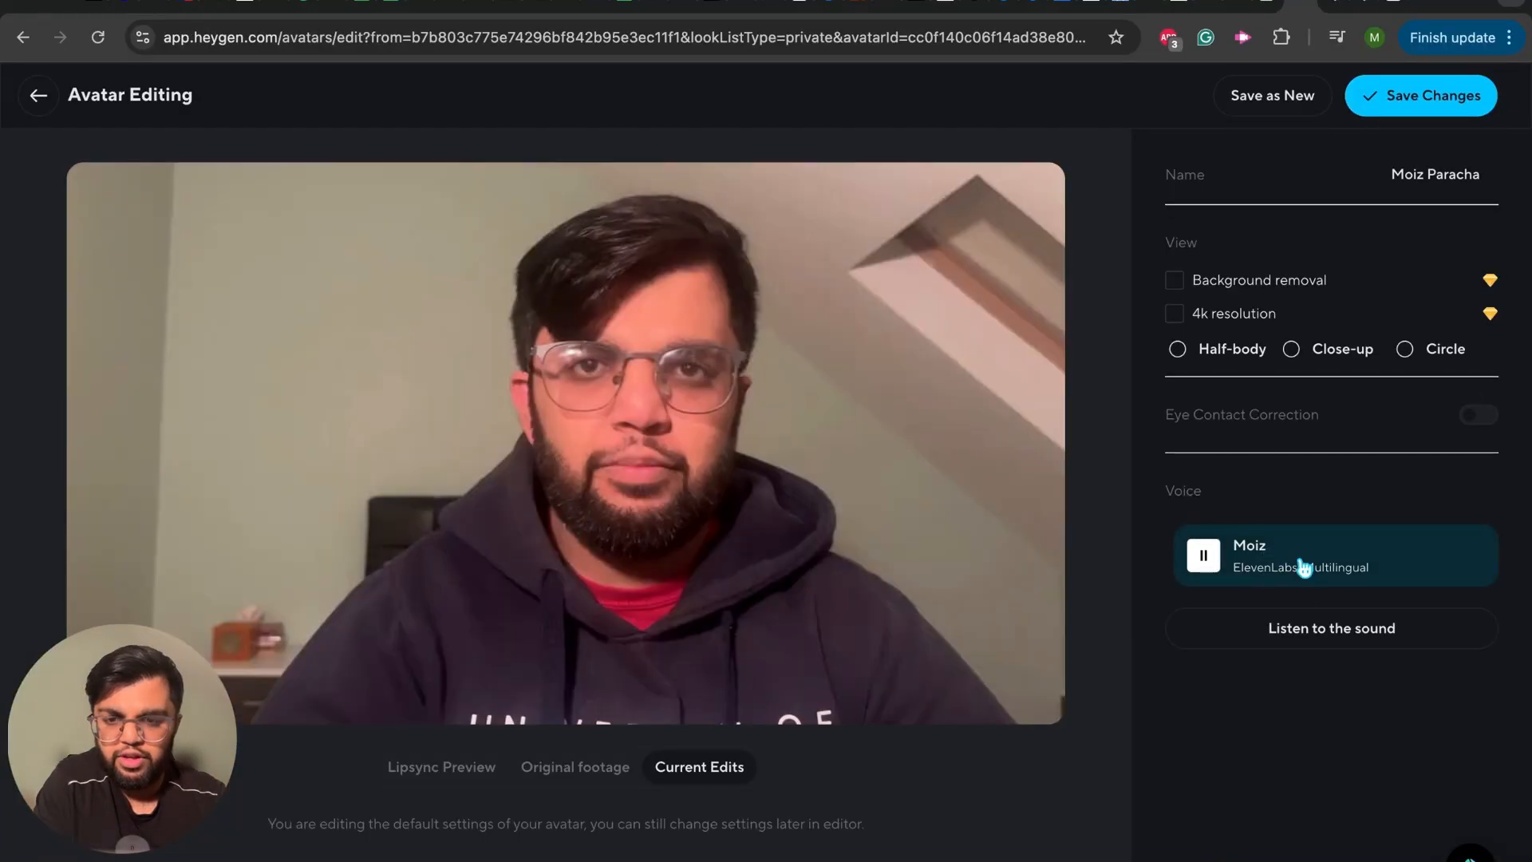
pyautogui.click(1304, 568)
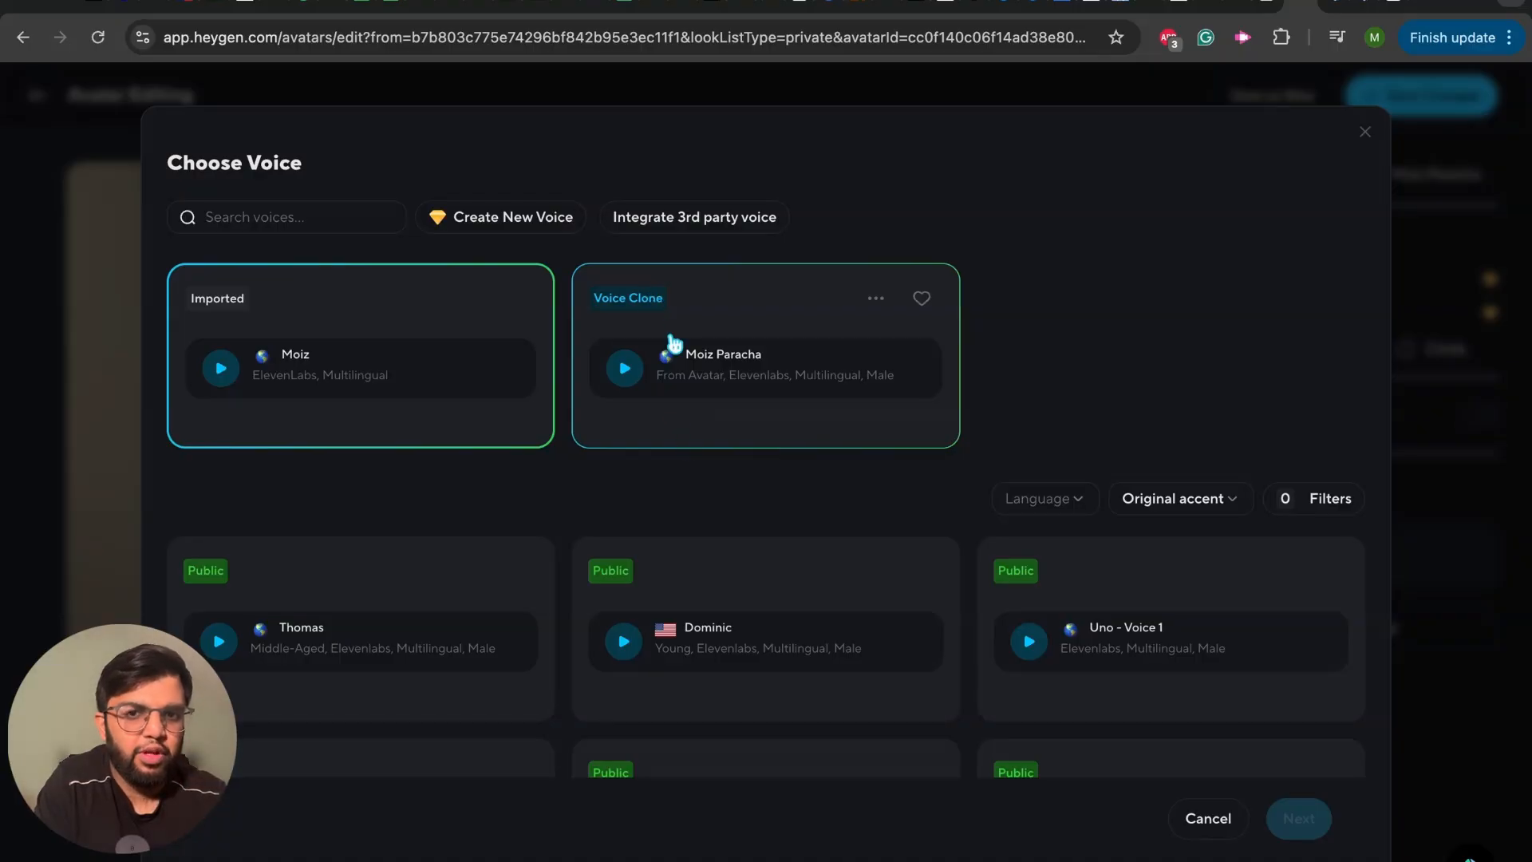
pyautogui.click(713, 228)
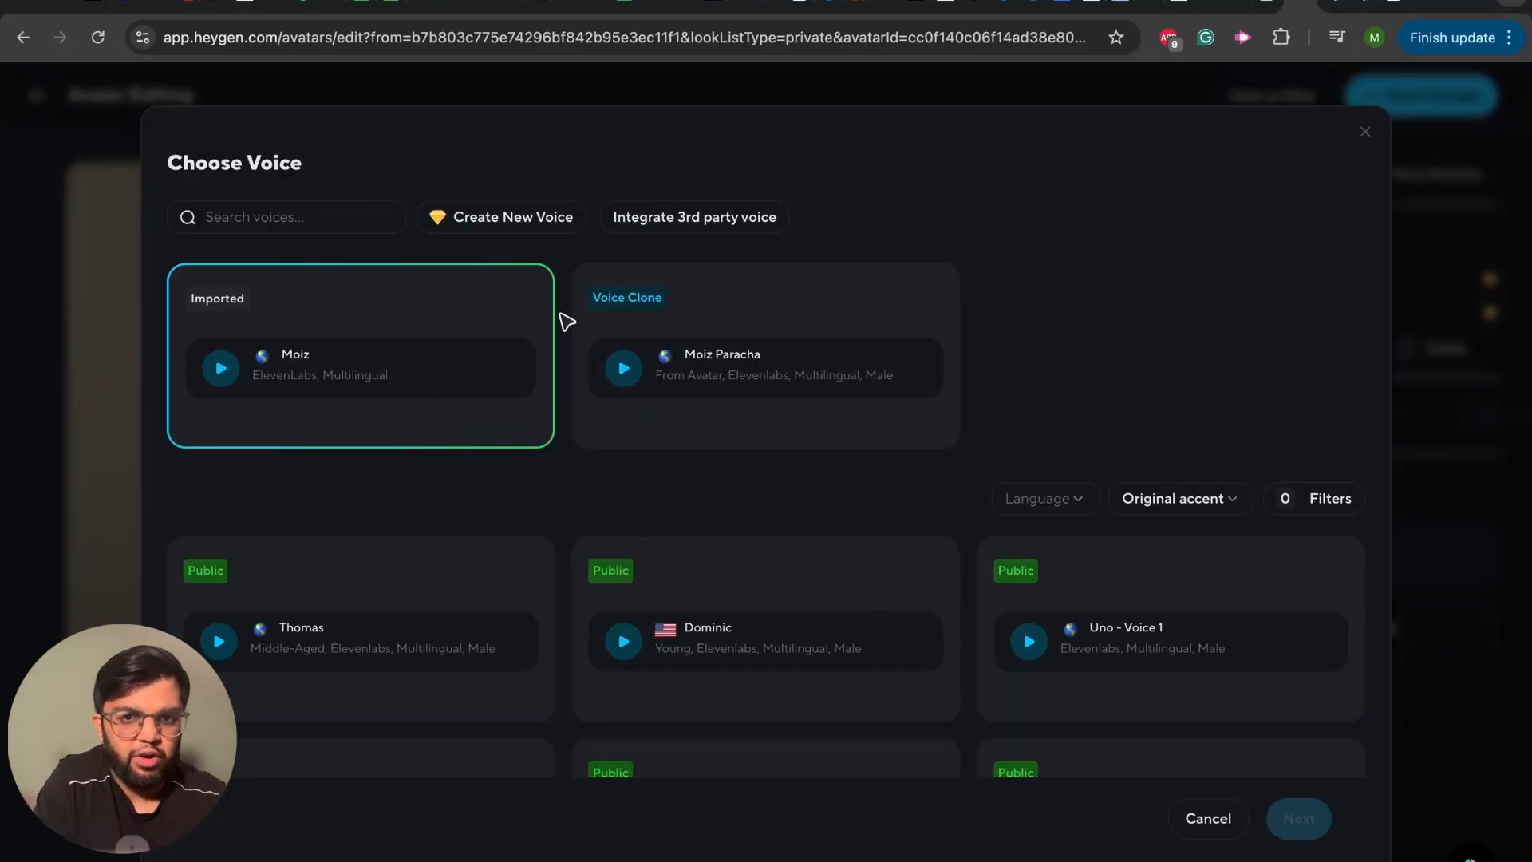
# Show the option lists of the cloned and imported voices to locate Get Voice ID
pyautogui.click(471, 299)
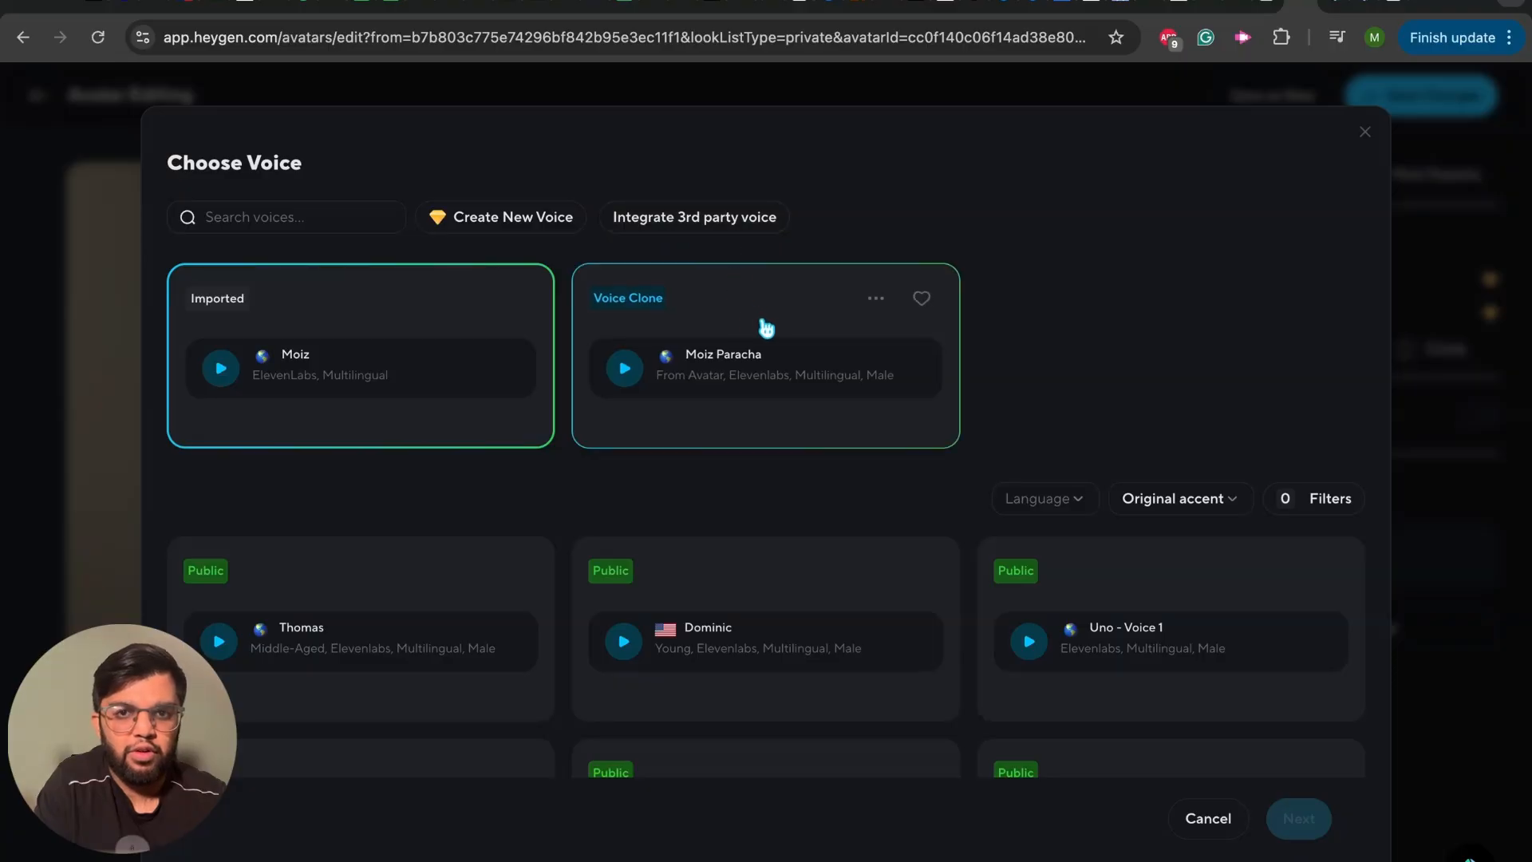
pyautogui.click(875, 299)
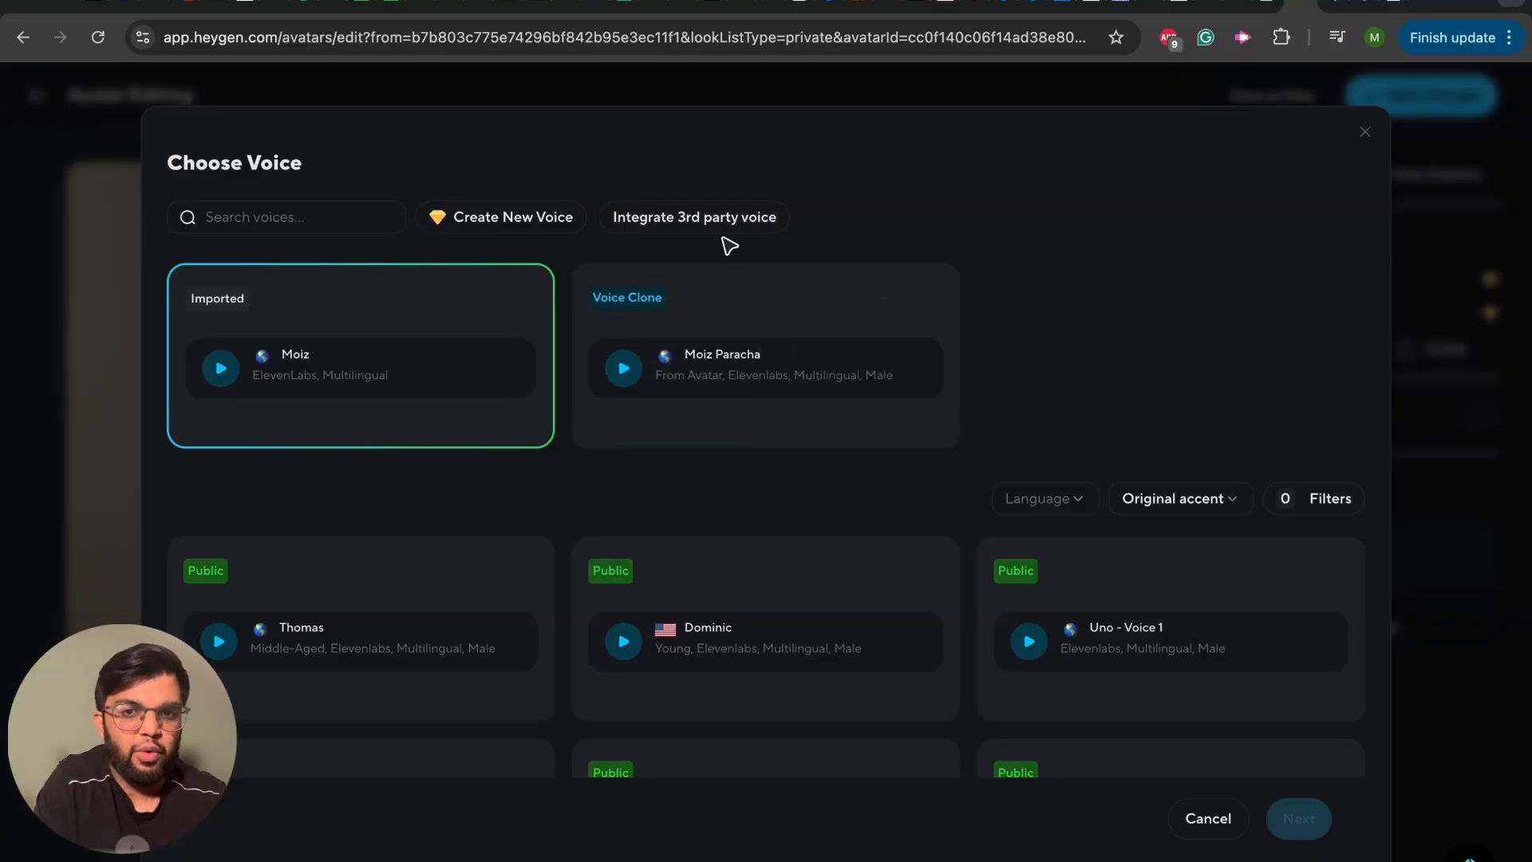
pyautogui.moveTo(871, 300)
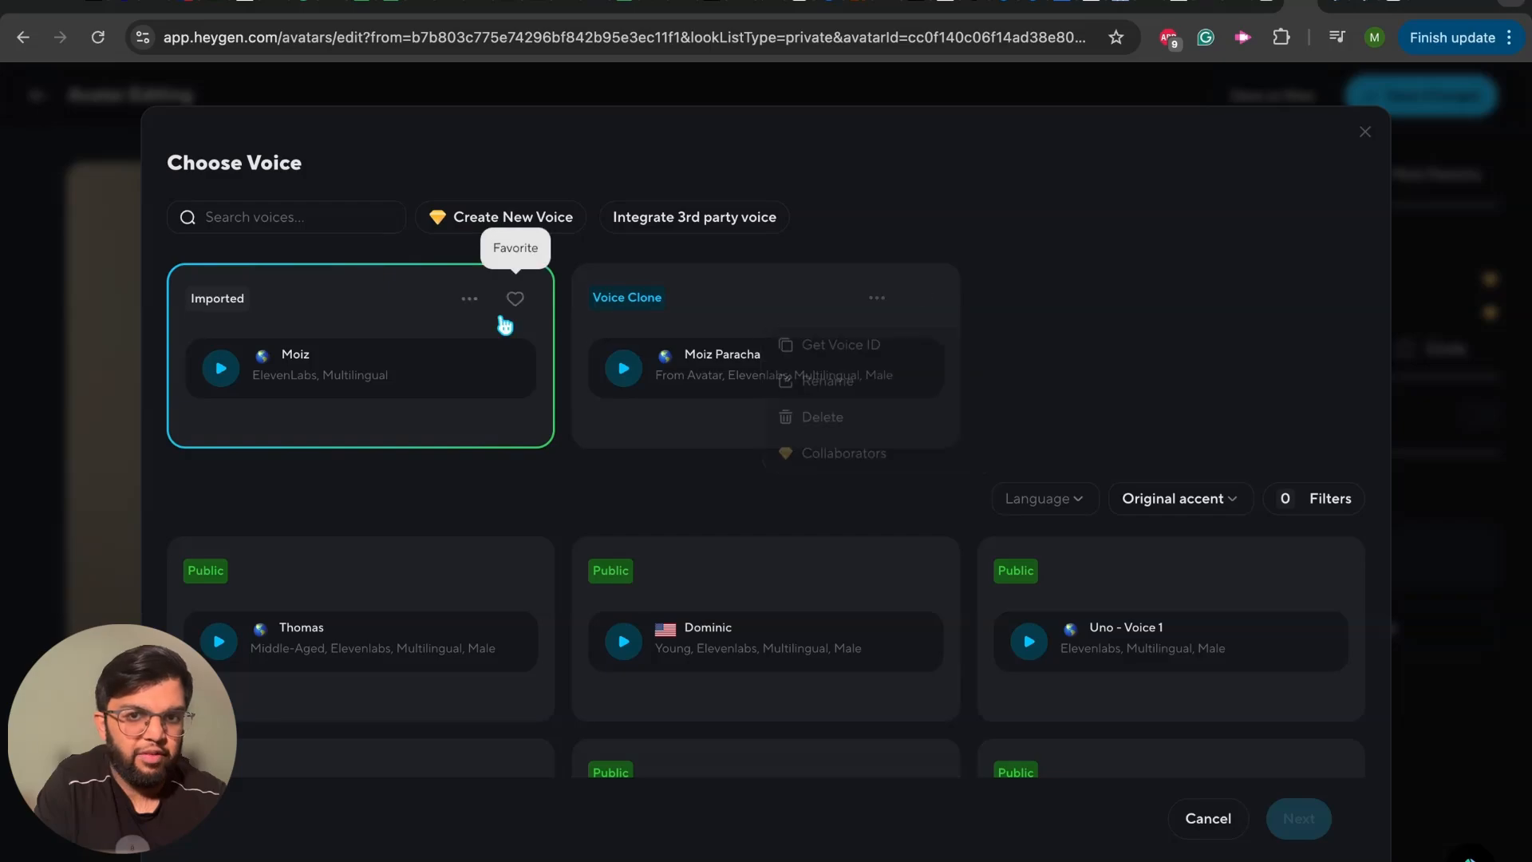
pyautogui.moveTo(469, 300)
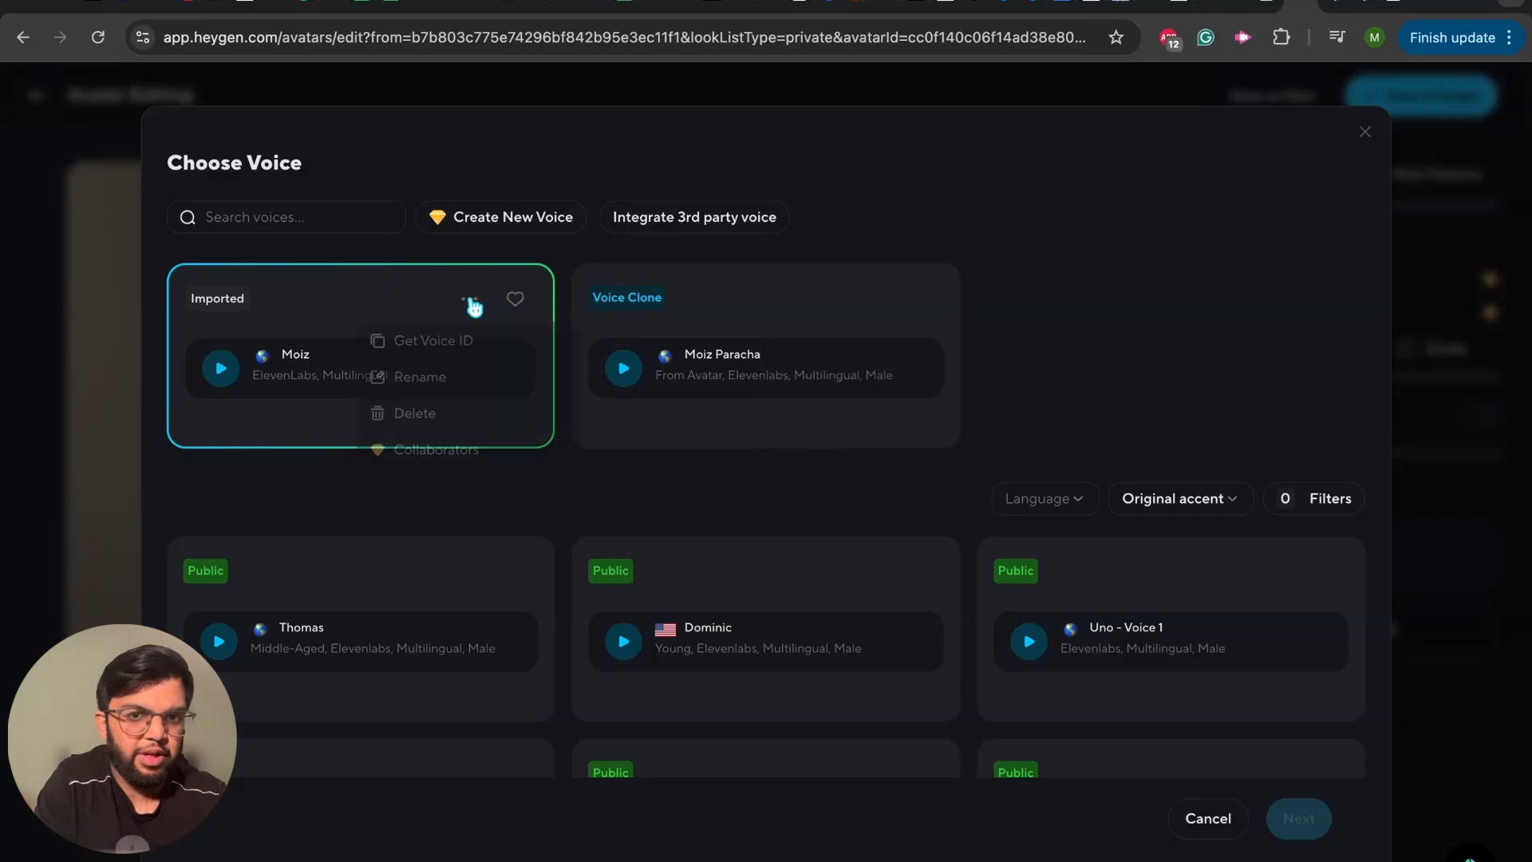
# Switch to the n8n workflow, highlight the voice_id value in Generate Video's JSON body, and return to the canvas
pyautogui.click(449, 361)
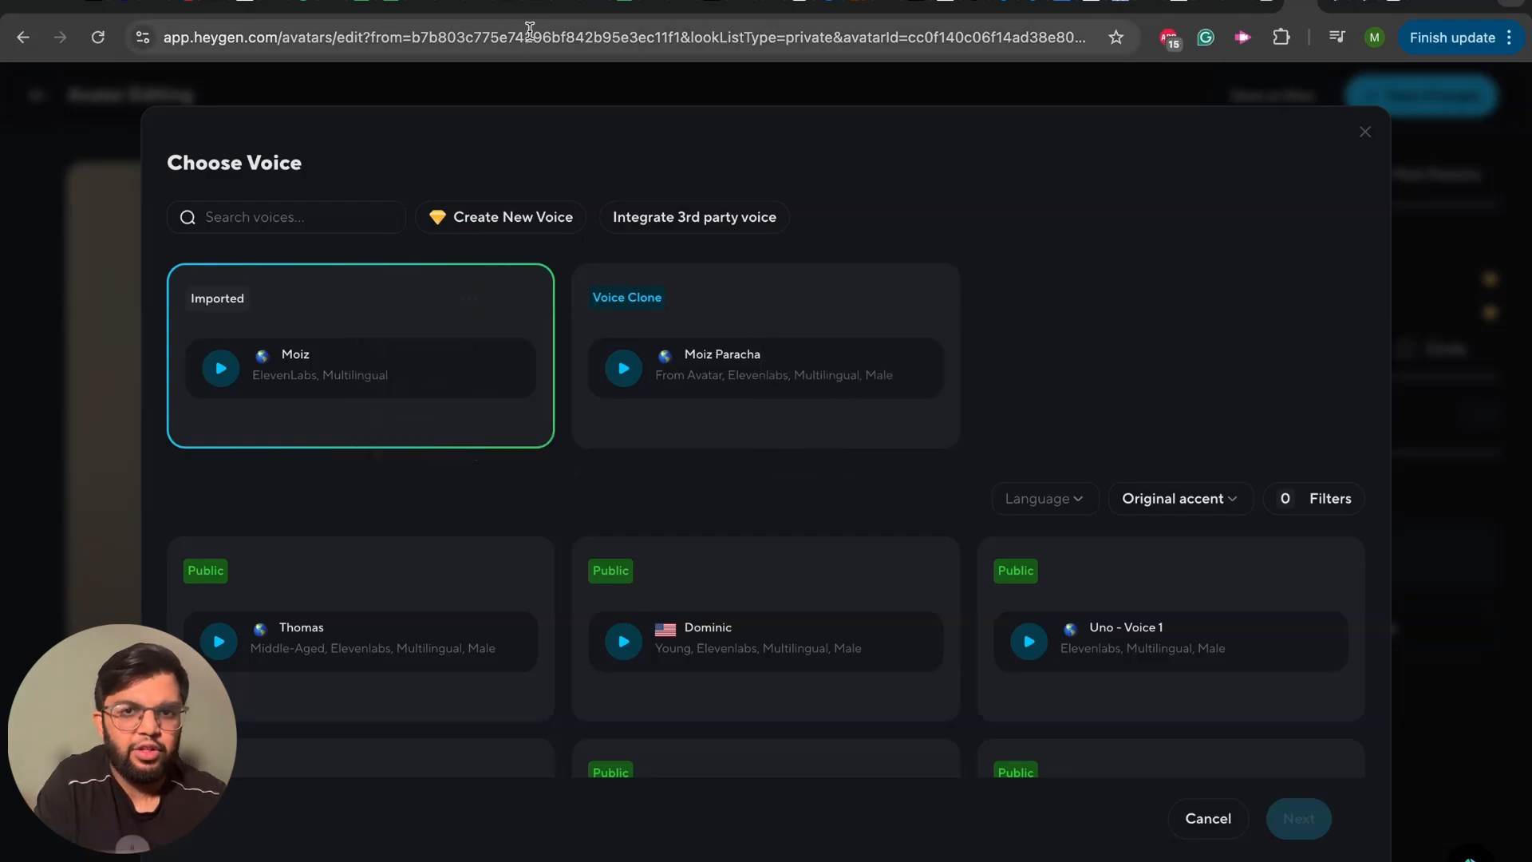
pyautogui.click(567, 2)
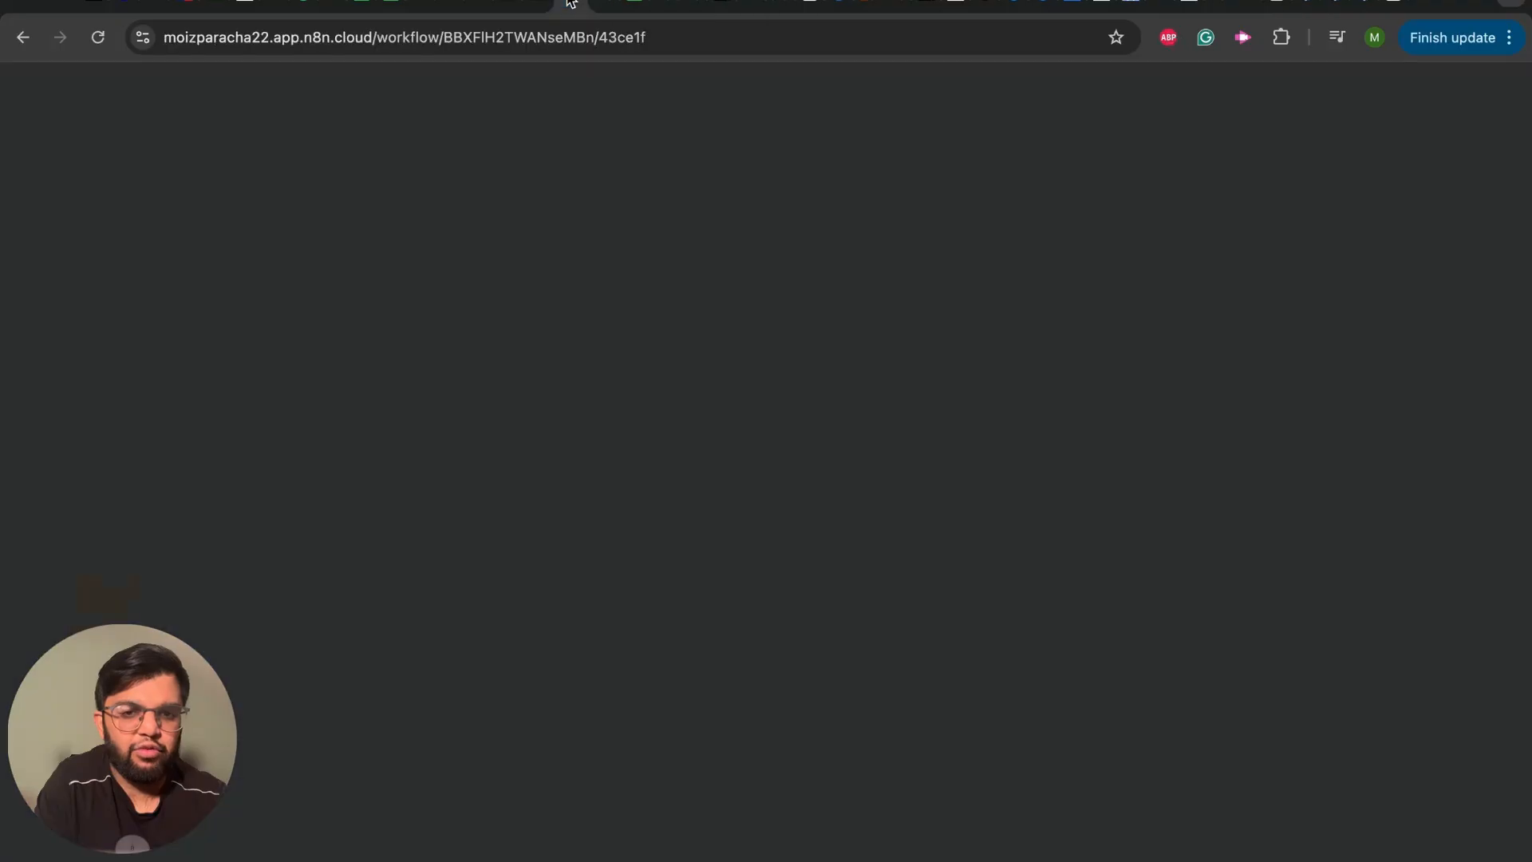
pyautogui.moveTo(620, 453); pyautogui.dragTo(881, 455)
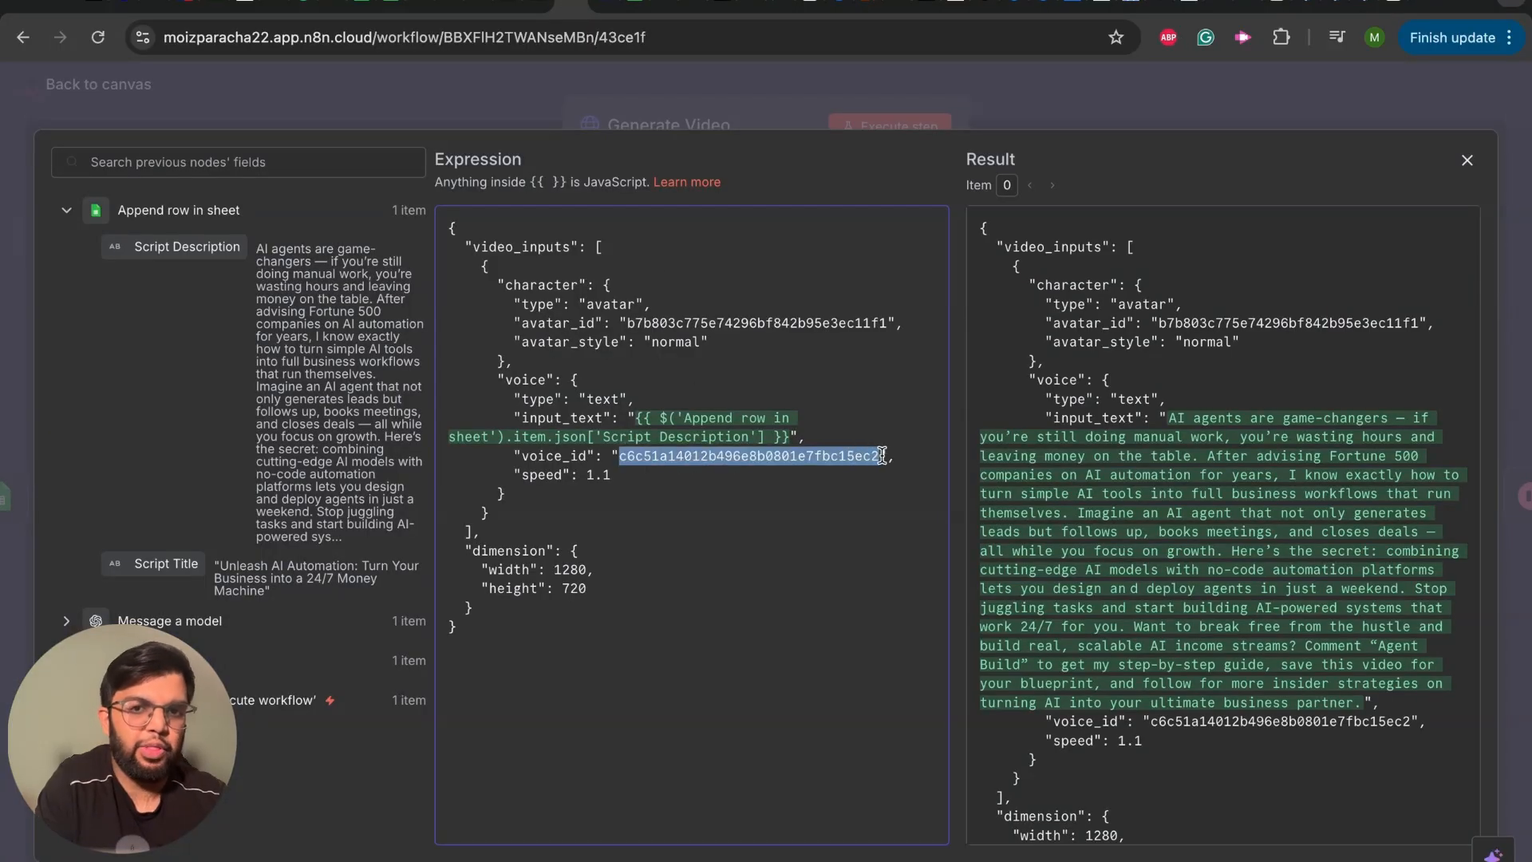
pyautogui.click(873, 495)
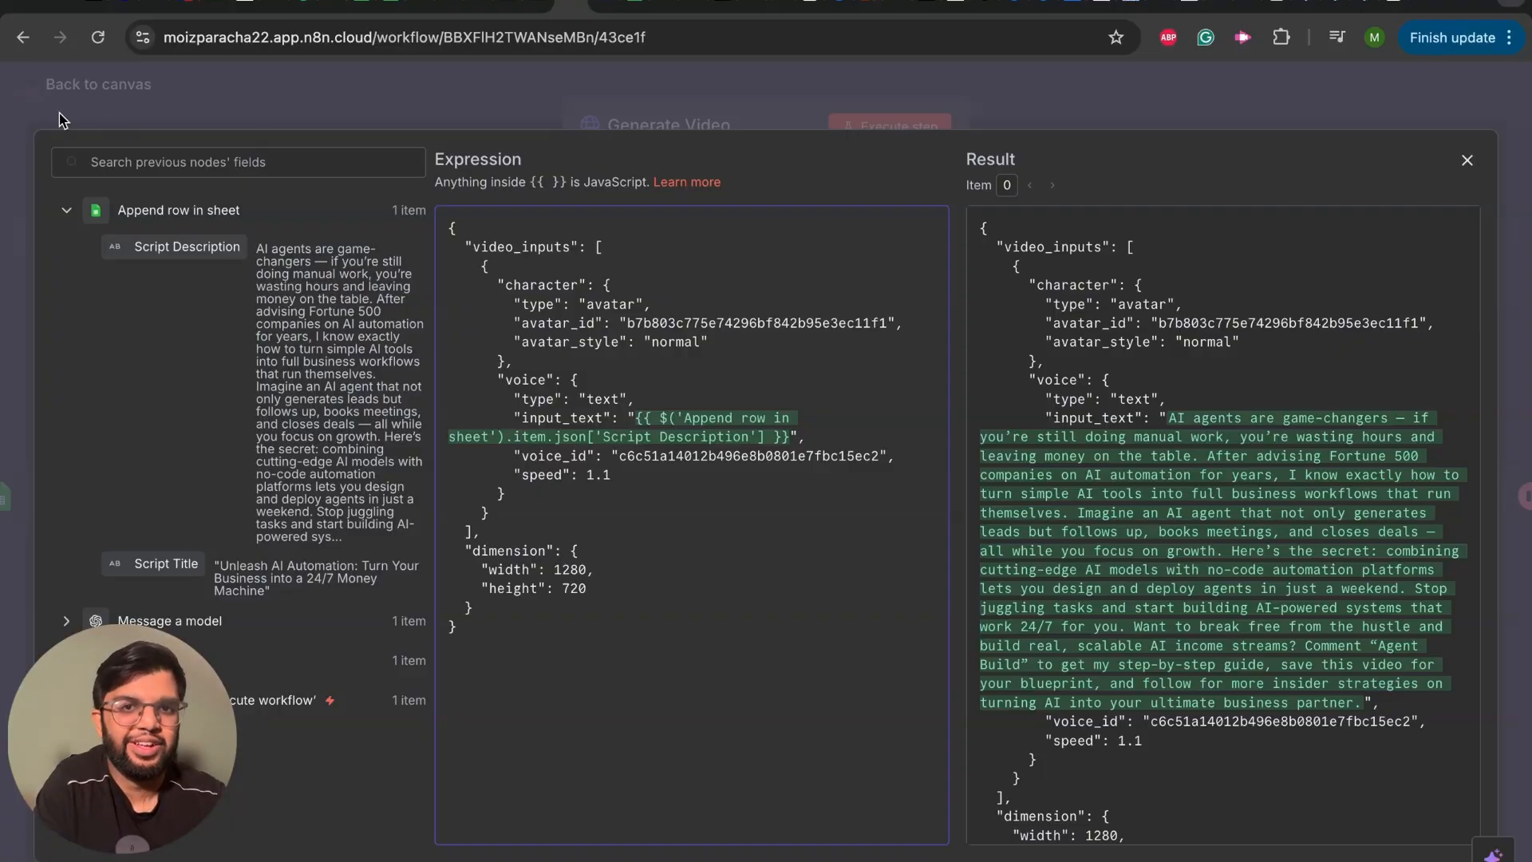
pyautogui.click(1466, 162)
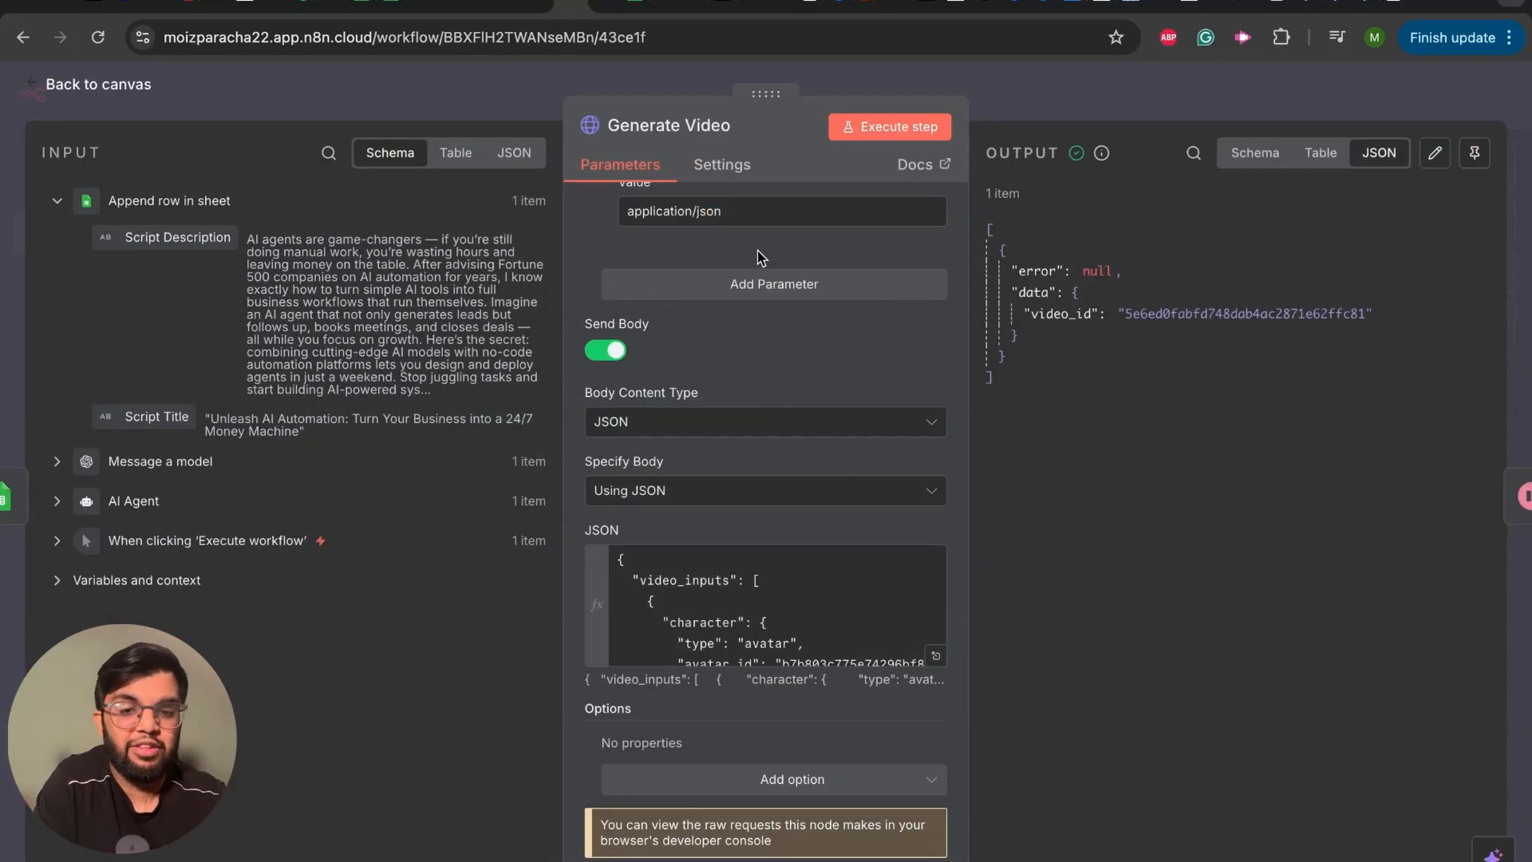
pyautogui.click(37, 85)
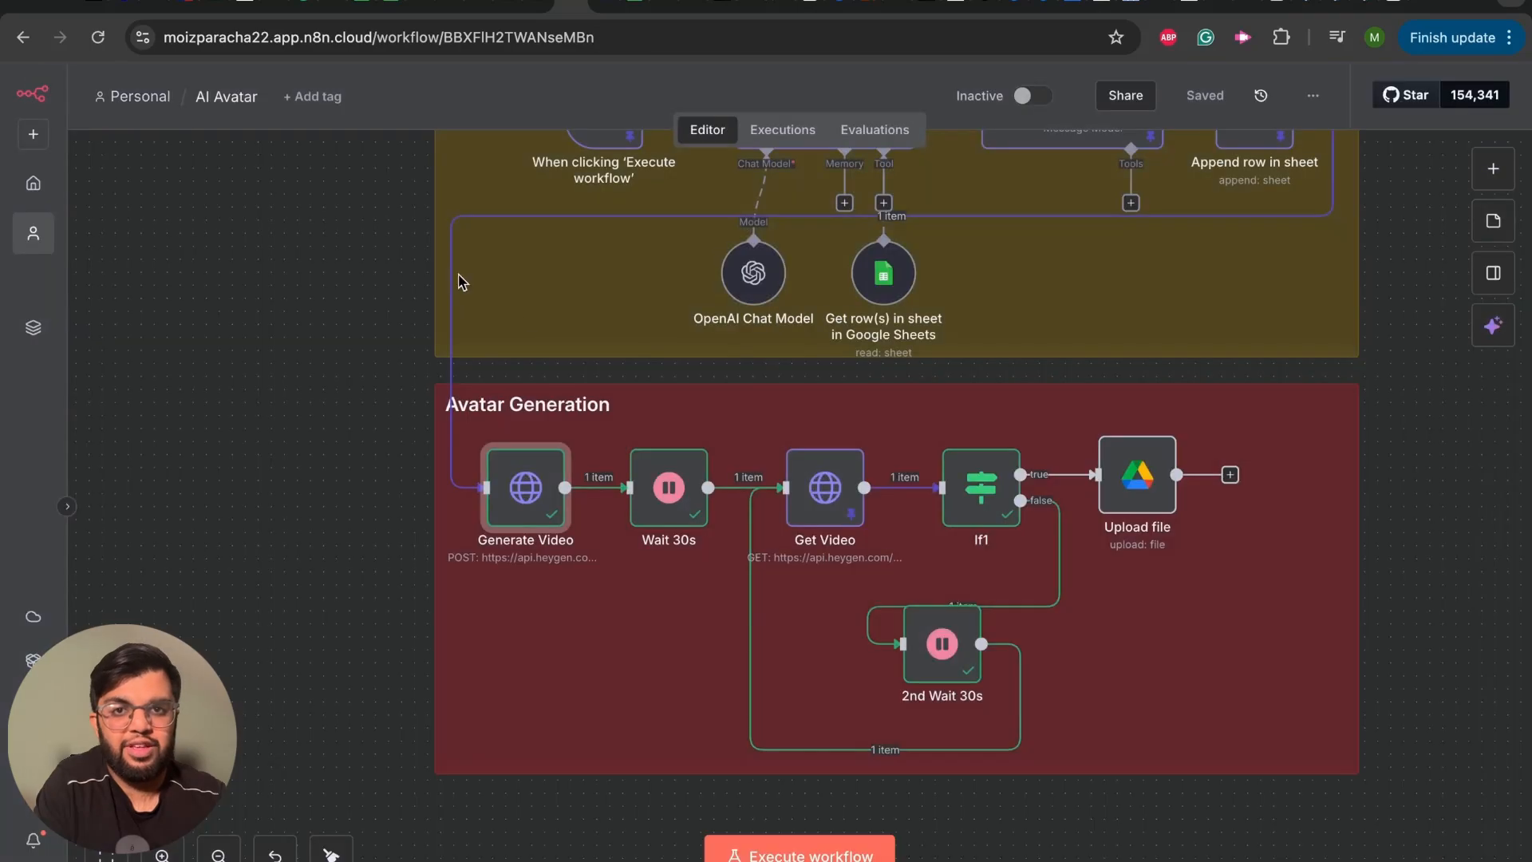
# Inspect the Wait 30s node's settings and search the node library for "wait" to show where the node comes from
pyautogui.doubleClick(668, 501)
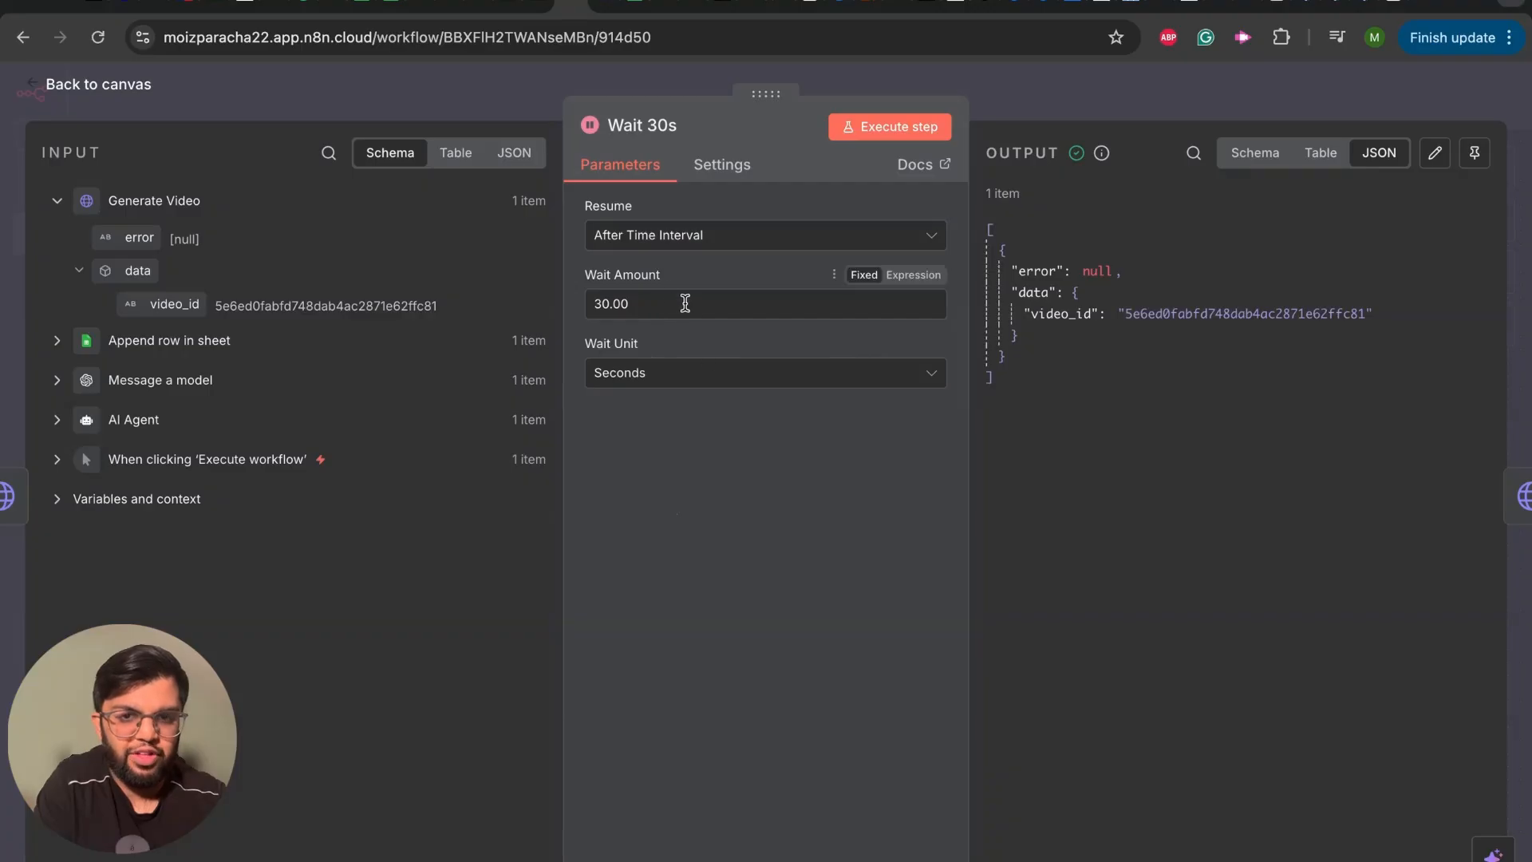
pyautogui.click(34, 88)
pyautogui.click(1491, 170)
pyautogui.write('wait')
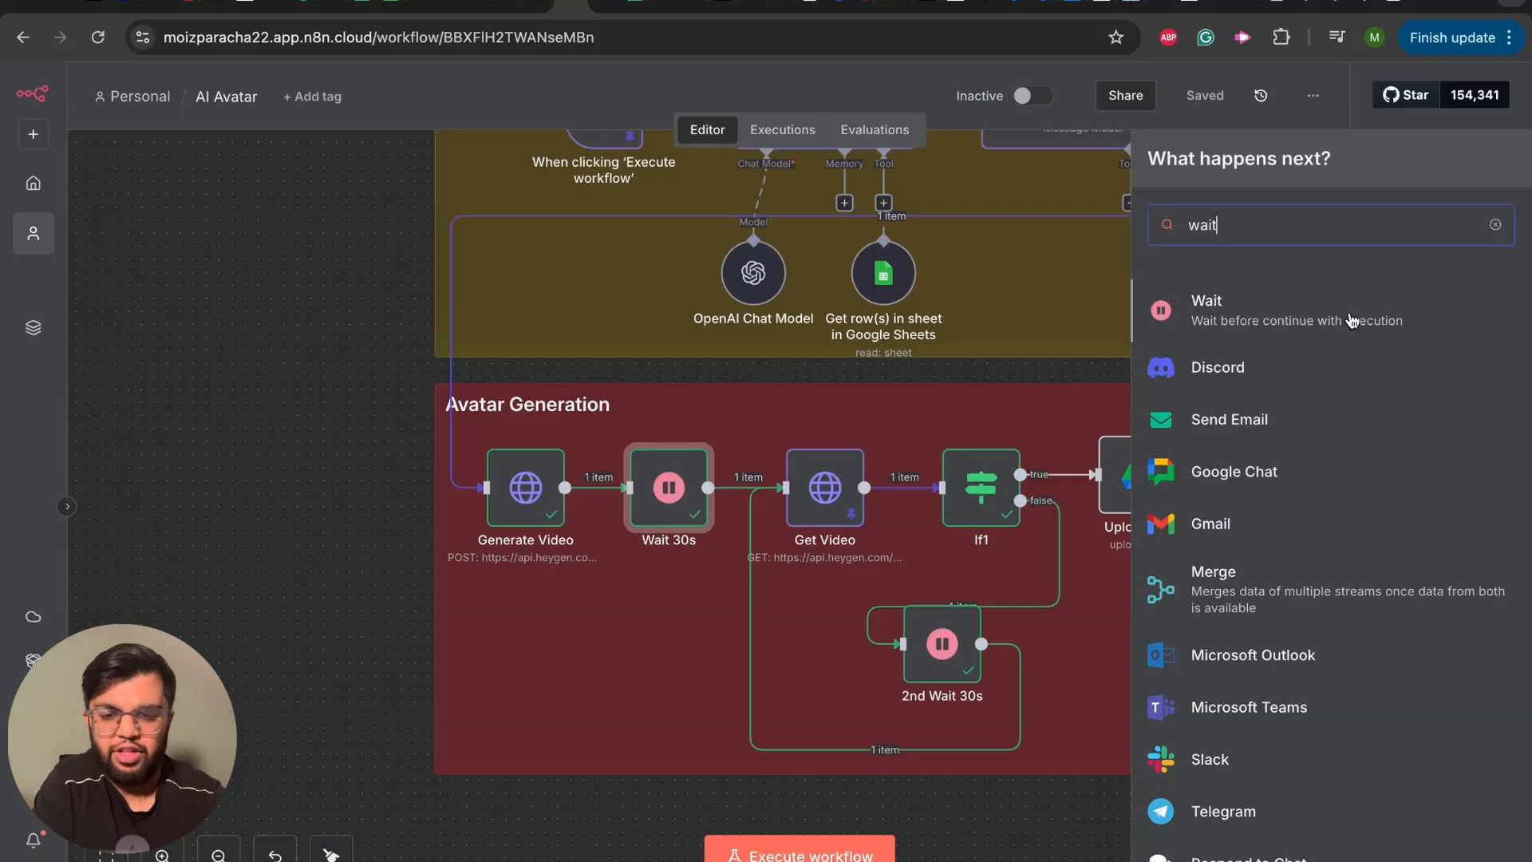
# Open the Get Video node and show how video_id from Wait 30s maps to the video_id query parameter's value
pyautogui.click(825, 505)
pyautogui.doubleClick(825, 505)
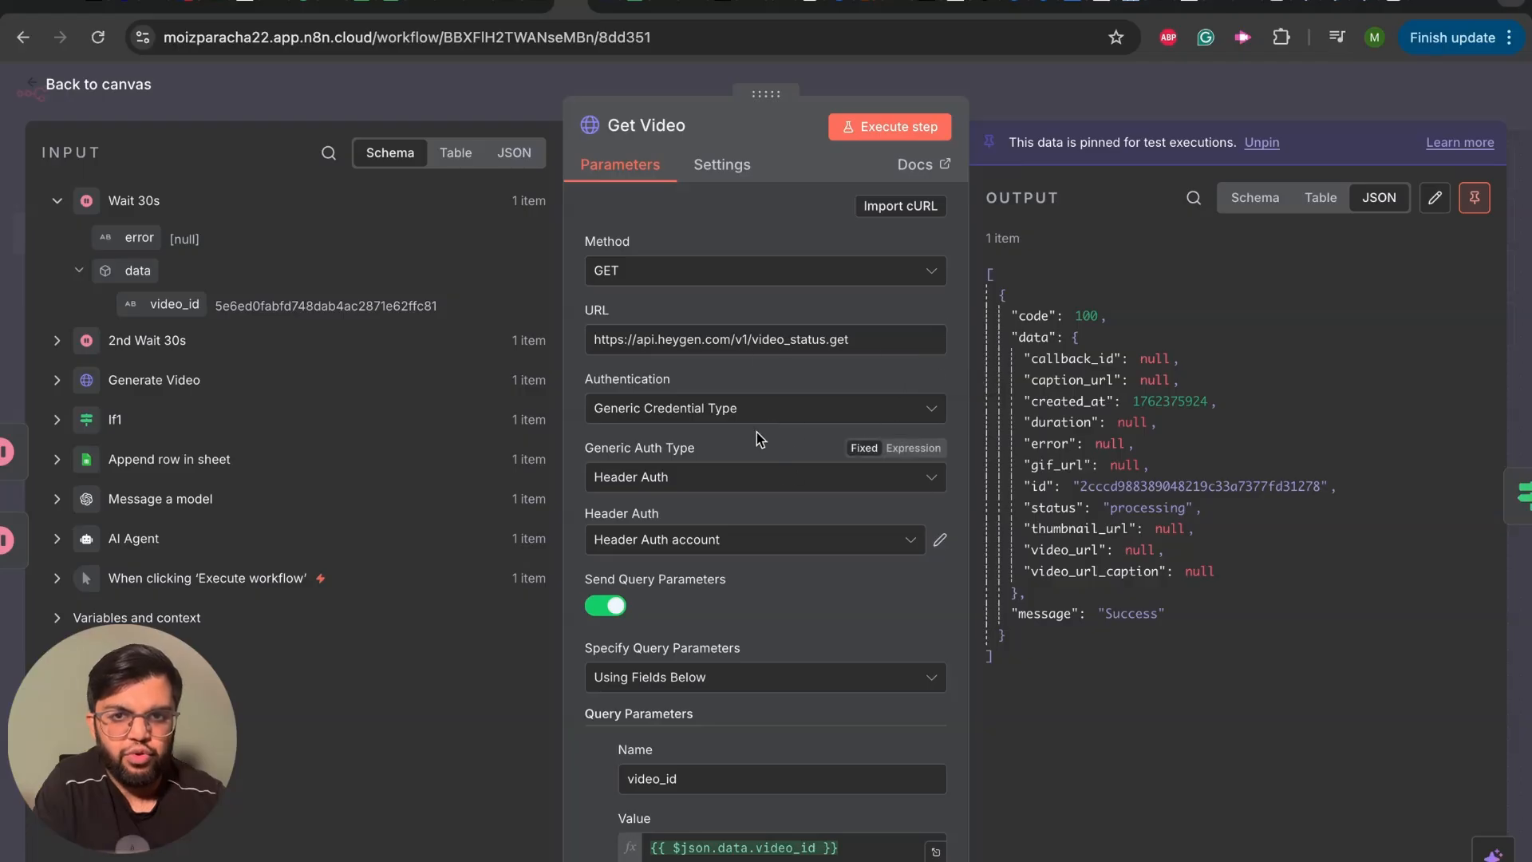
pyautogui.scroll(-3, 773, 509)
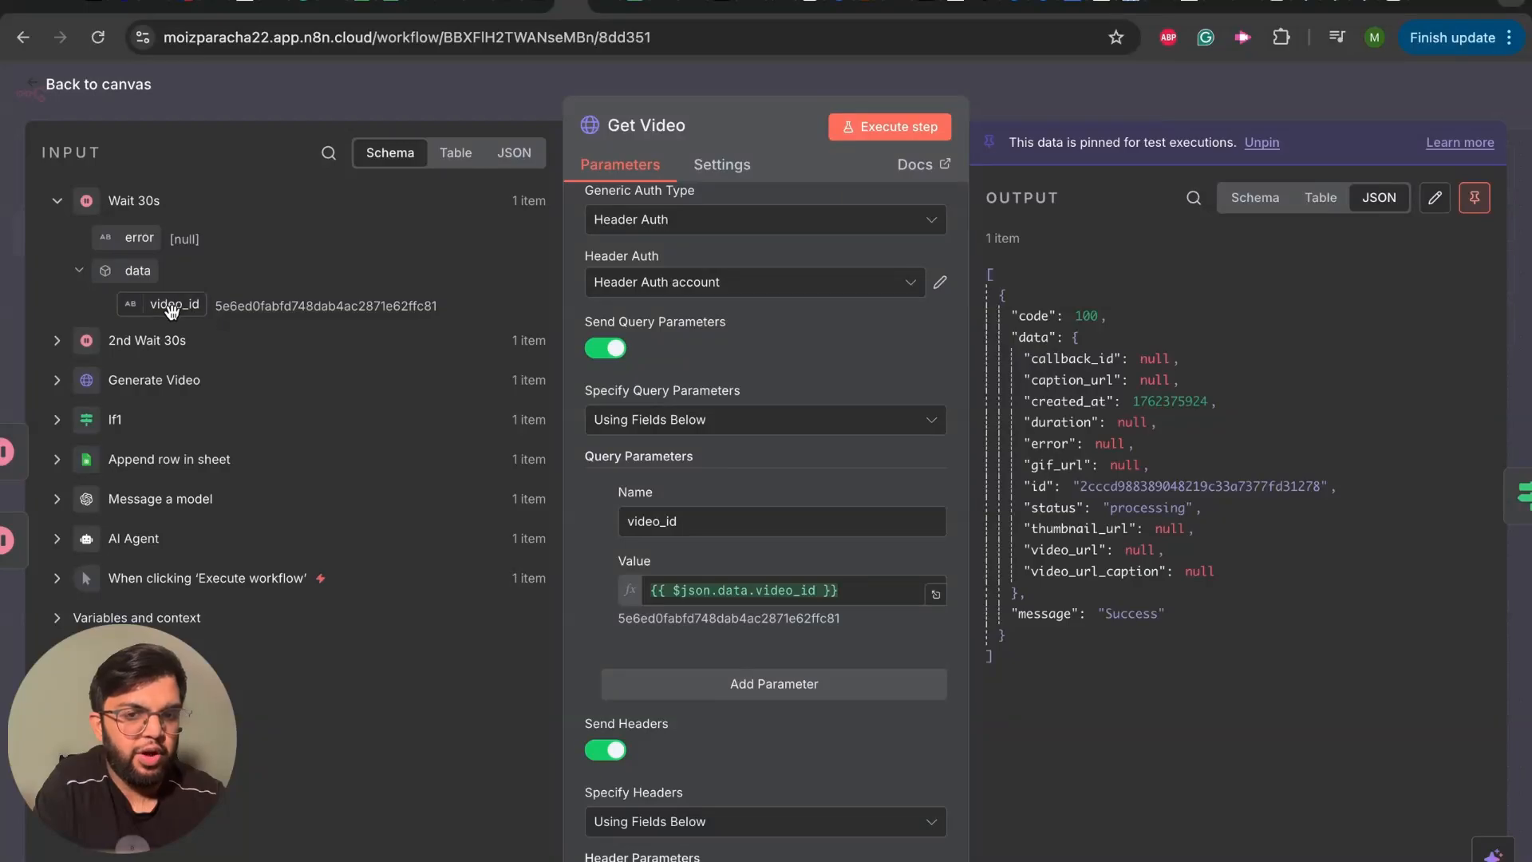
pyautogui.moveTo(172, 309); pyautogui.dragTo(784, 595)
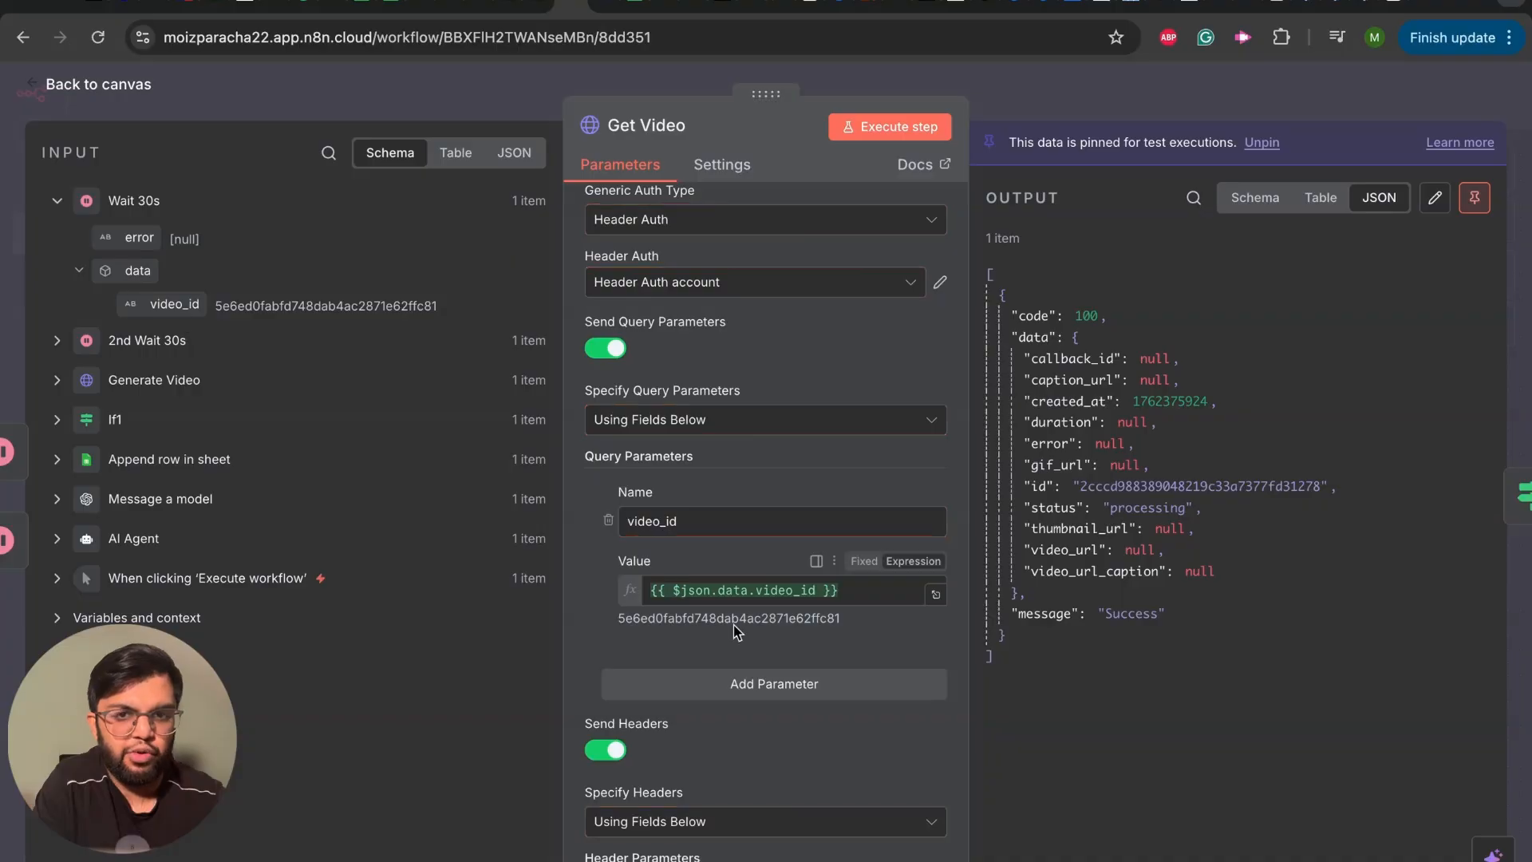
# Examine Get Video's header parameters, status URL and available request methods, keeping GET, and return to the canvas
pyautogui.scroll(-6, 762, 623)
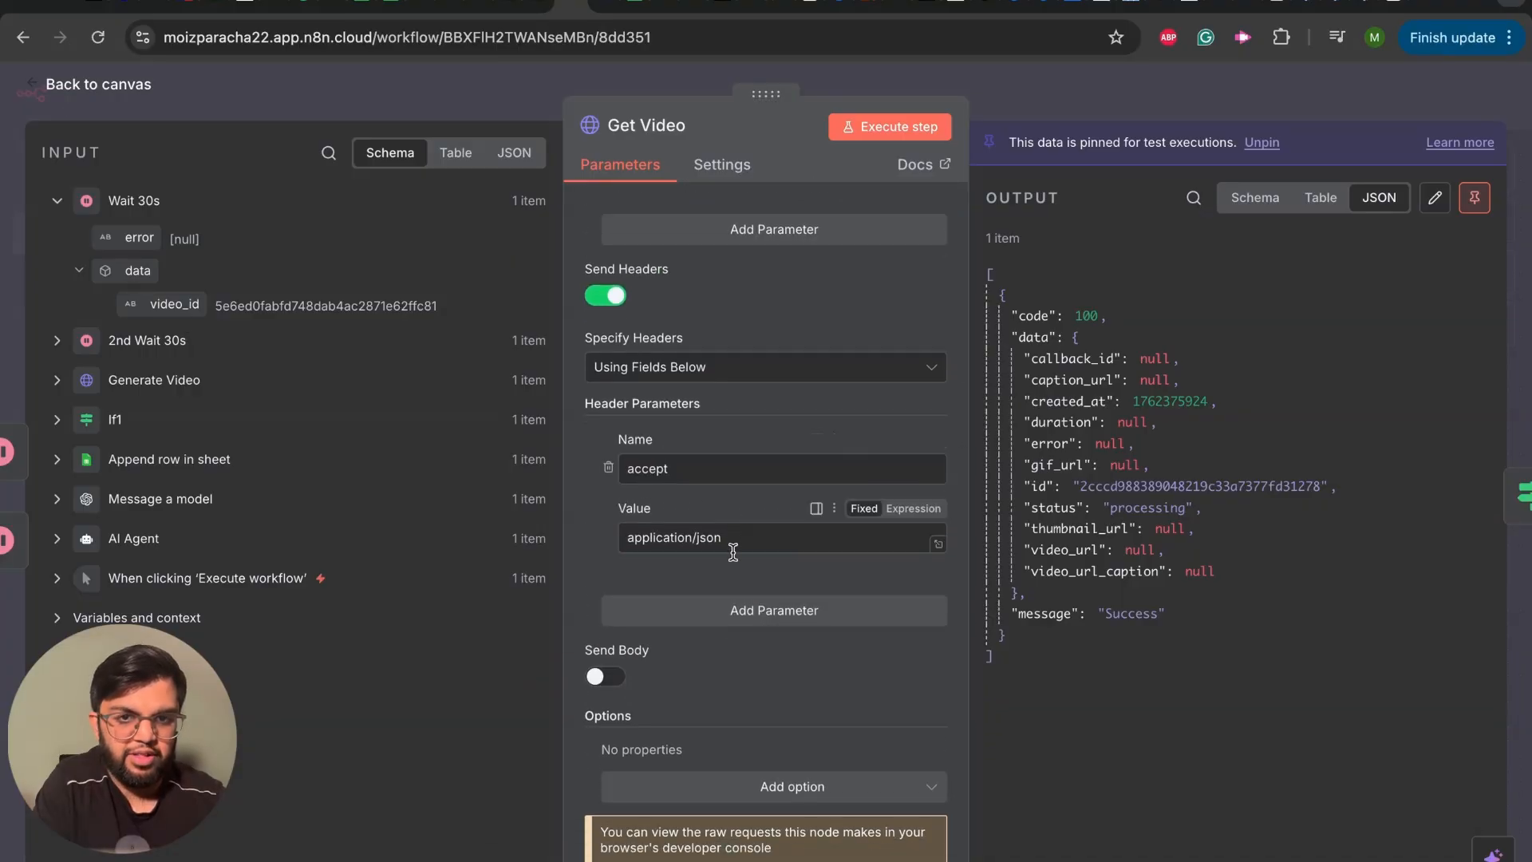
pyautogui.scroll(-1, 741, 584)
pyautogui.scroll(4, 741, 588)
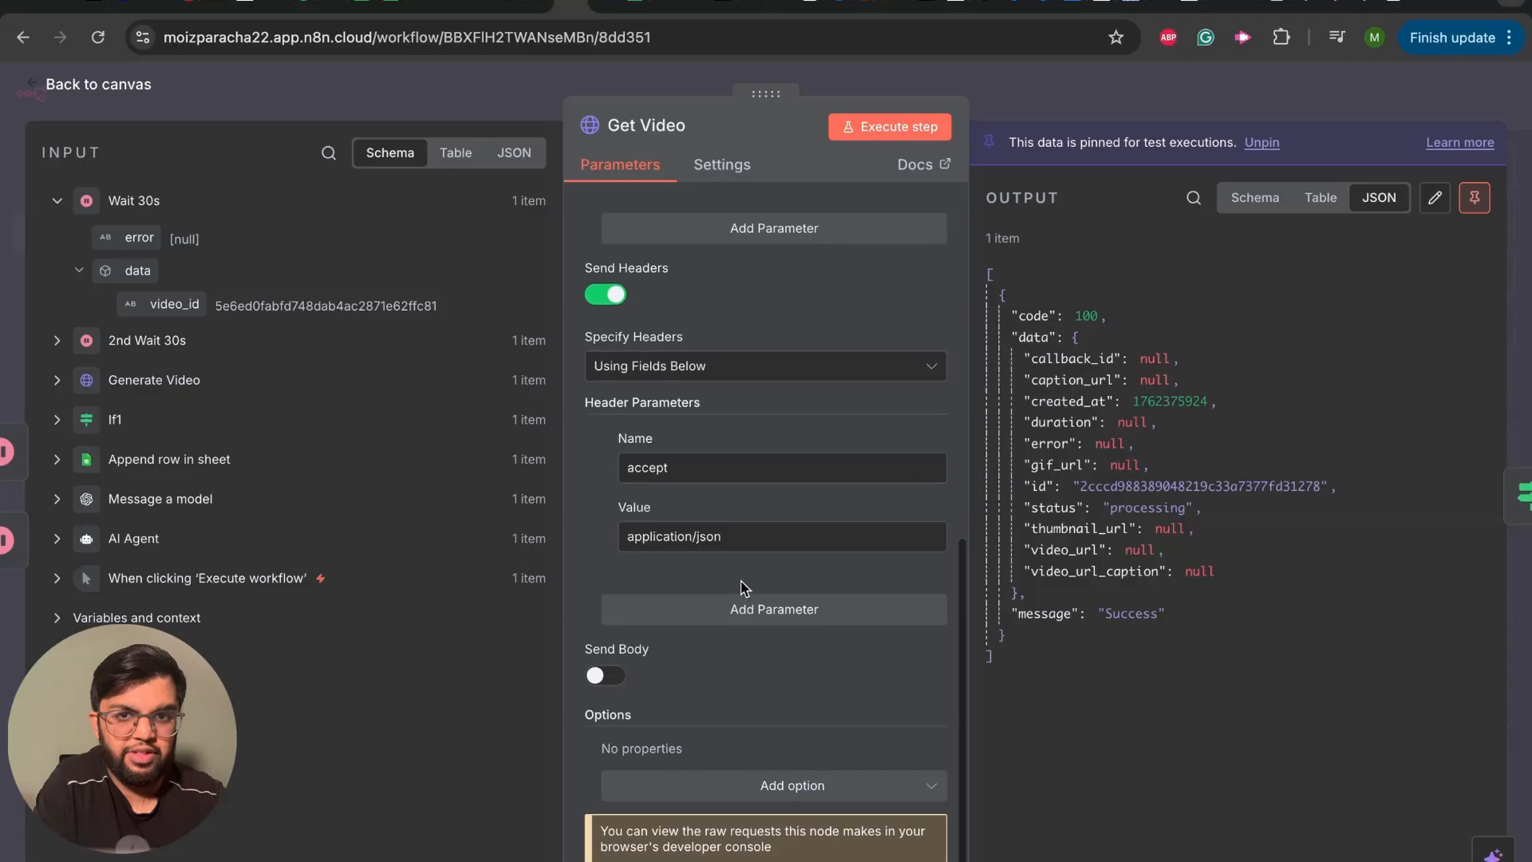
pyautogui.scroll(6, 742, 588)
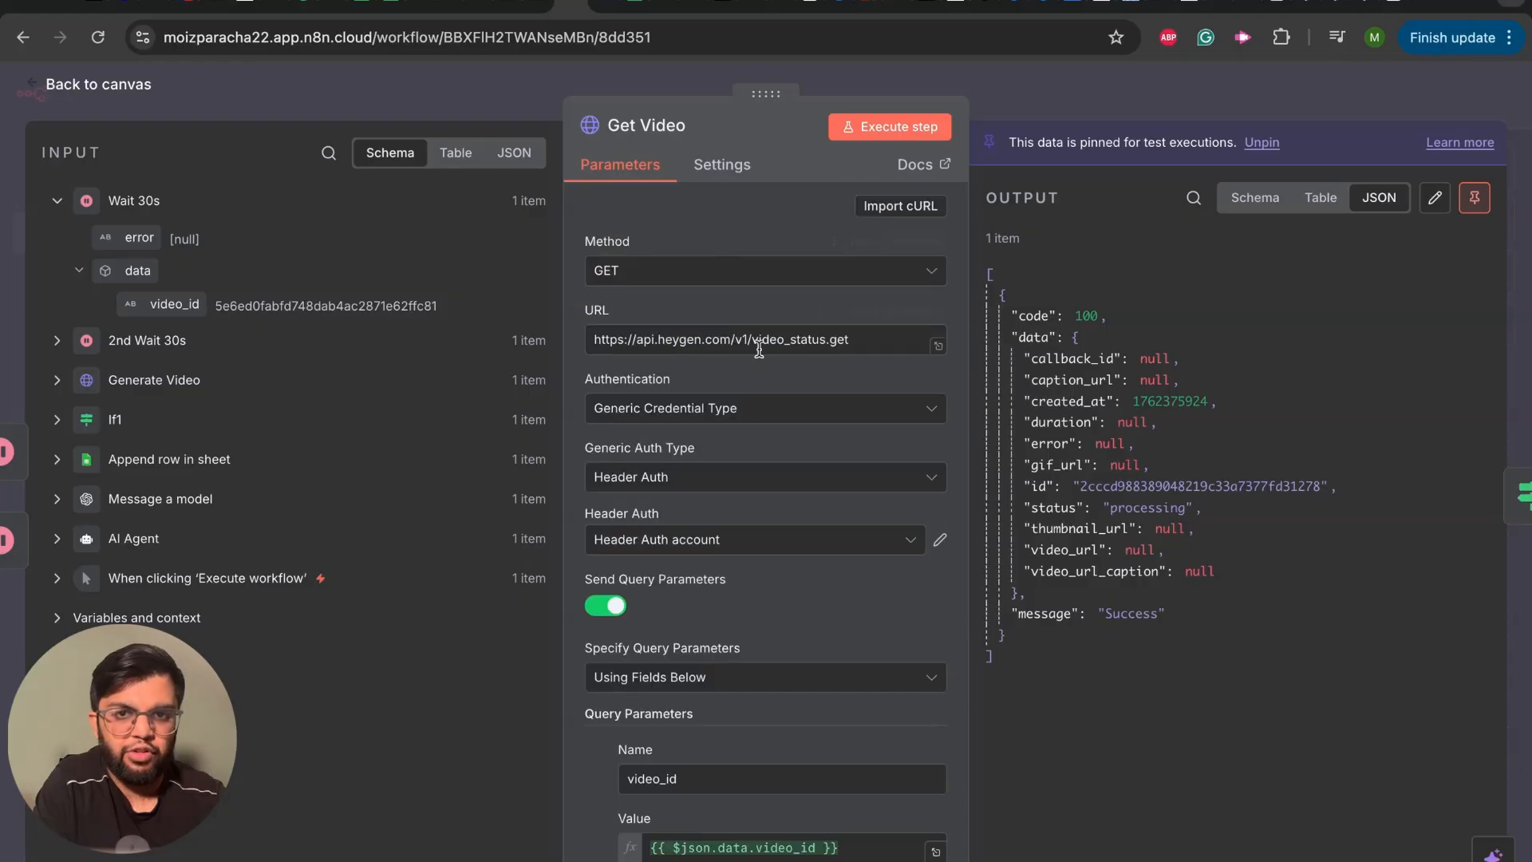
pyautogui.click(613, 271)
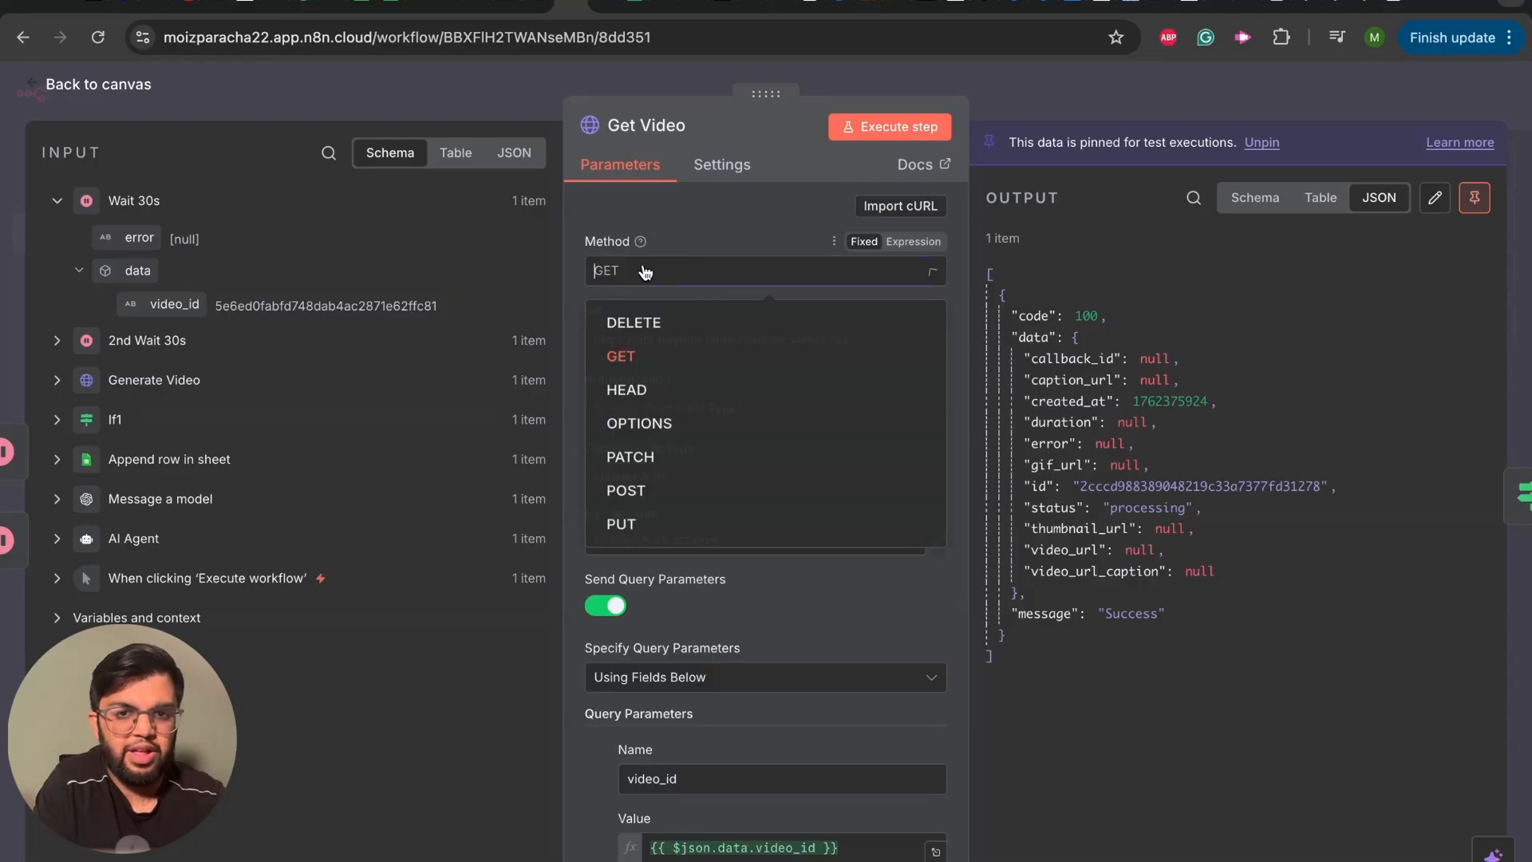
pyautogui.click(697, 230)
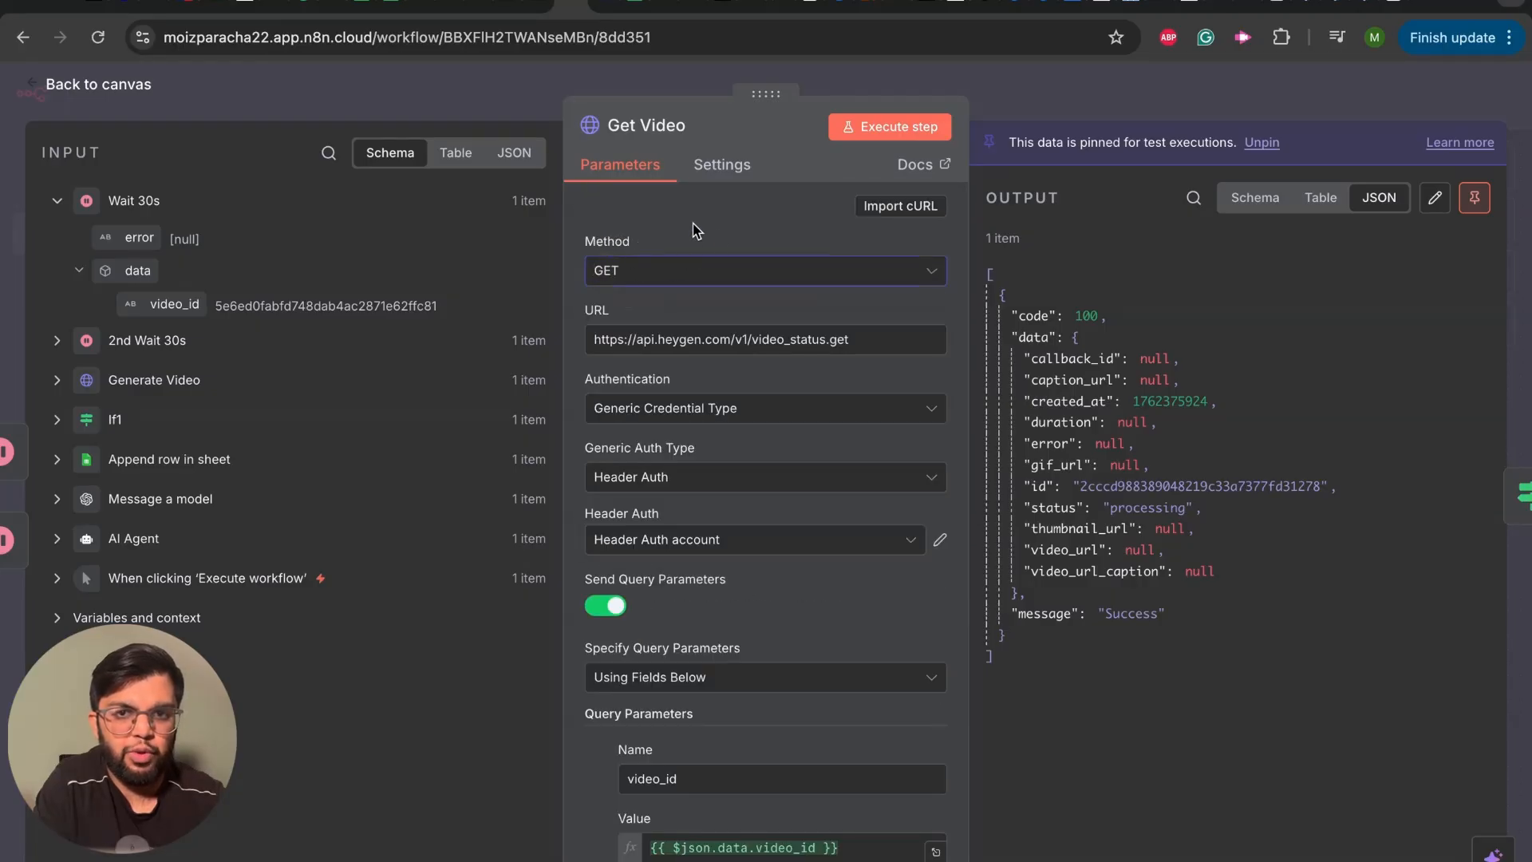
pyautogui.click(36, 88)
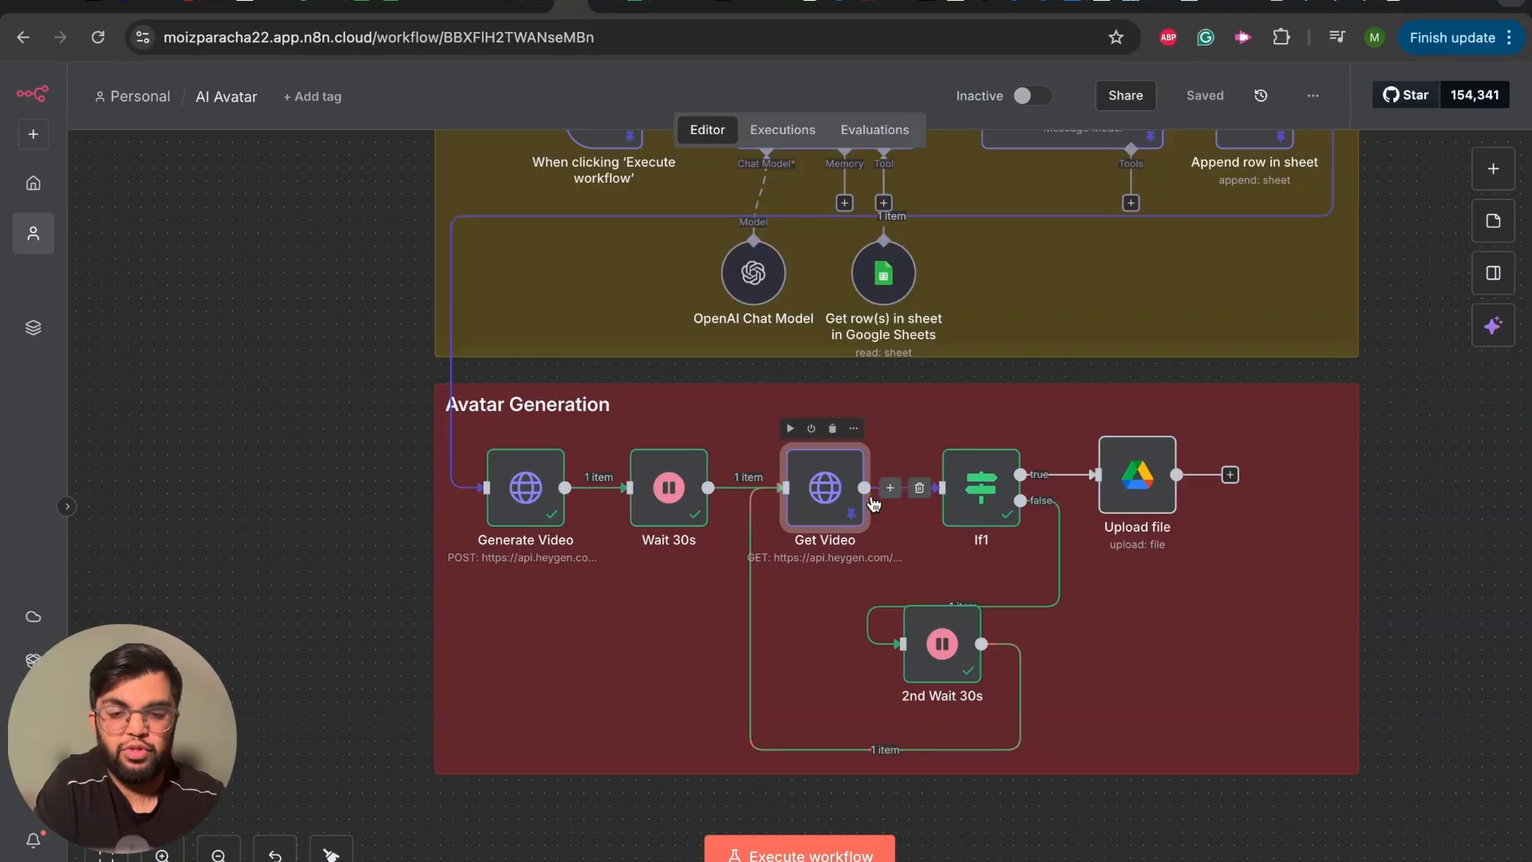
# Inspect the If1 node's condition comparing the video's data status with "completed", and return to the canvas
pyautogui.doubleClick(976, 502)
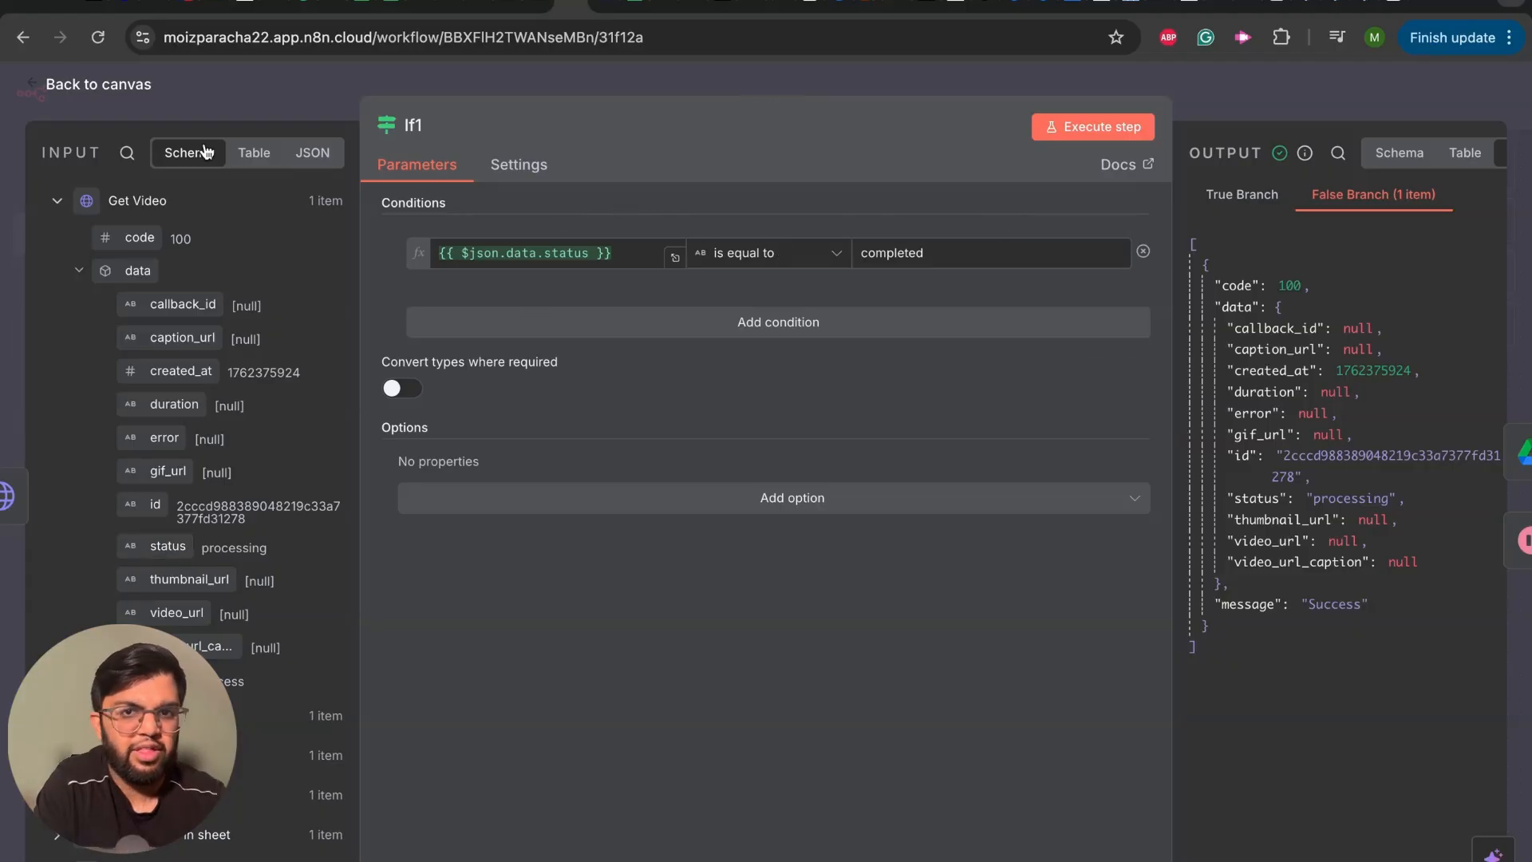
pyautogui.click(36, 89)
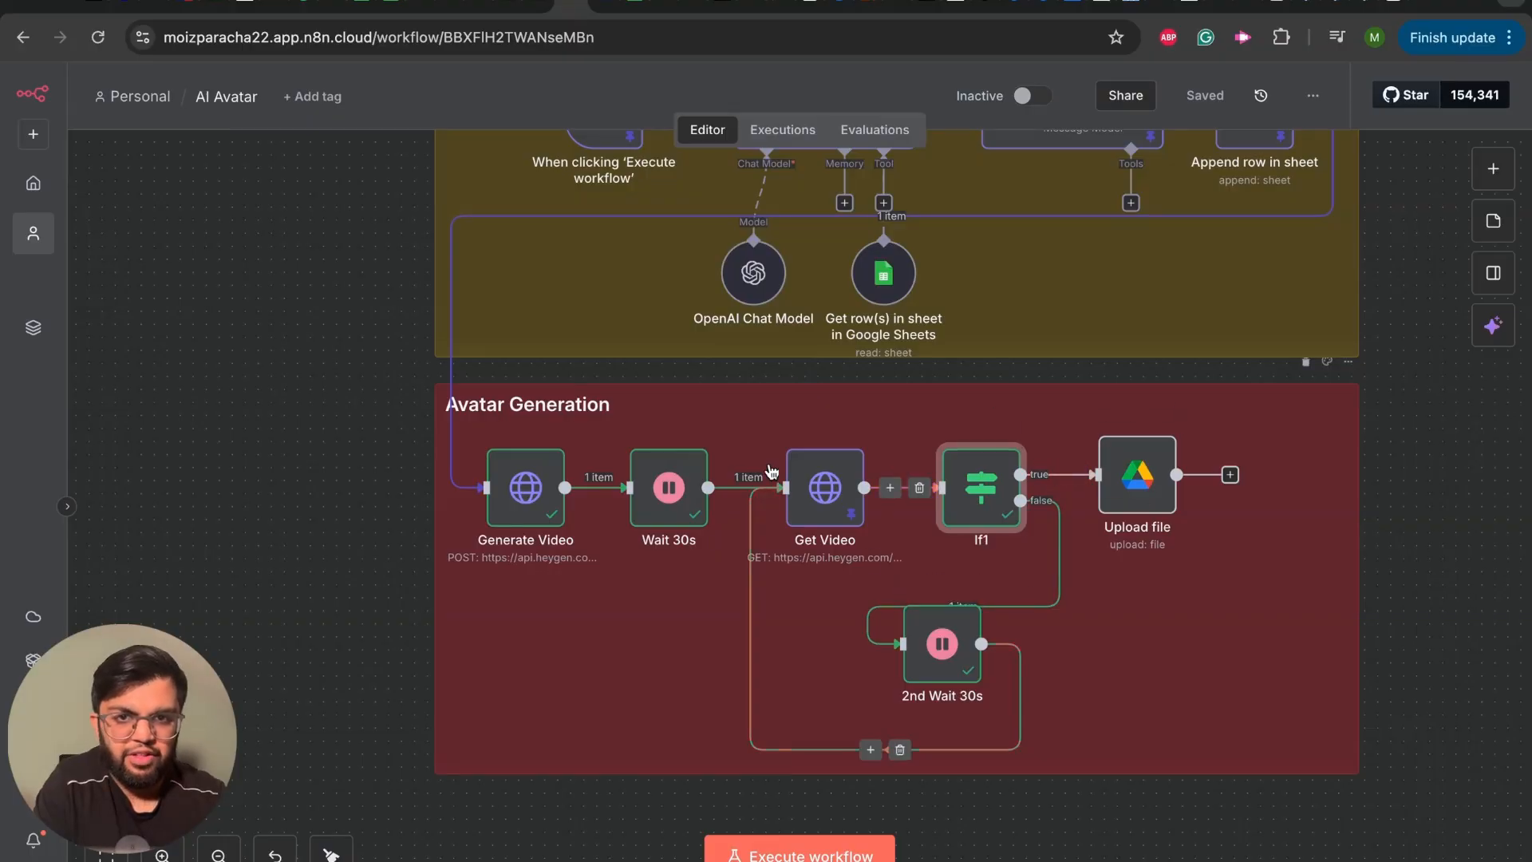
# Execute the AI Avatar workflow and follow its run through the Avatar Generation section's If1 and 2nd Wait 30s loop
pyautogui.scroll(3, 700, 452)
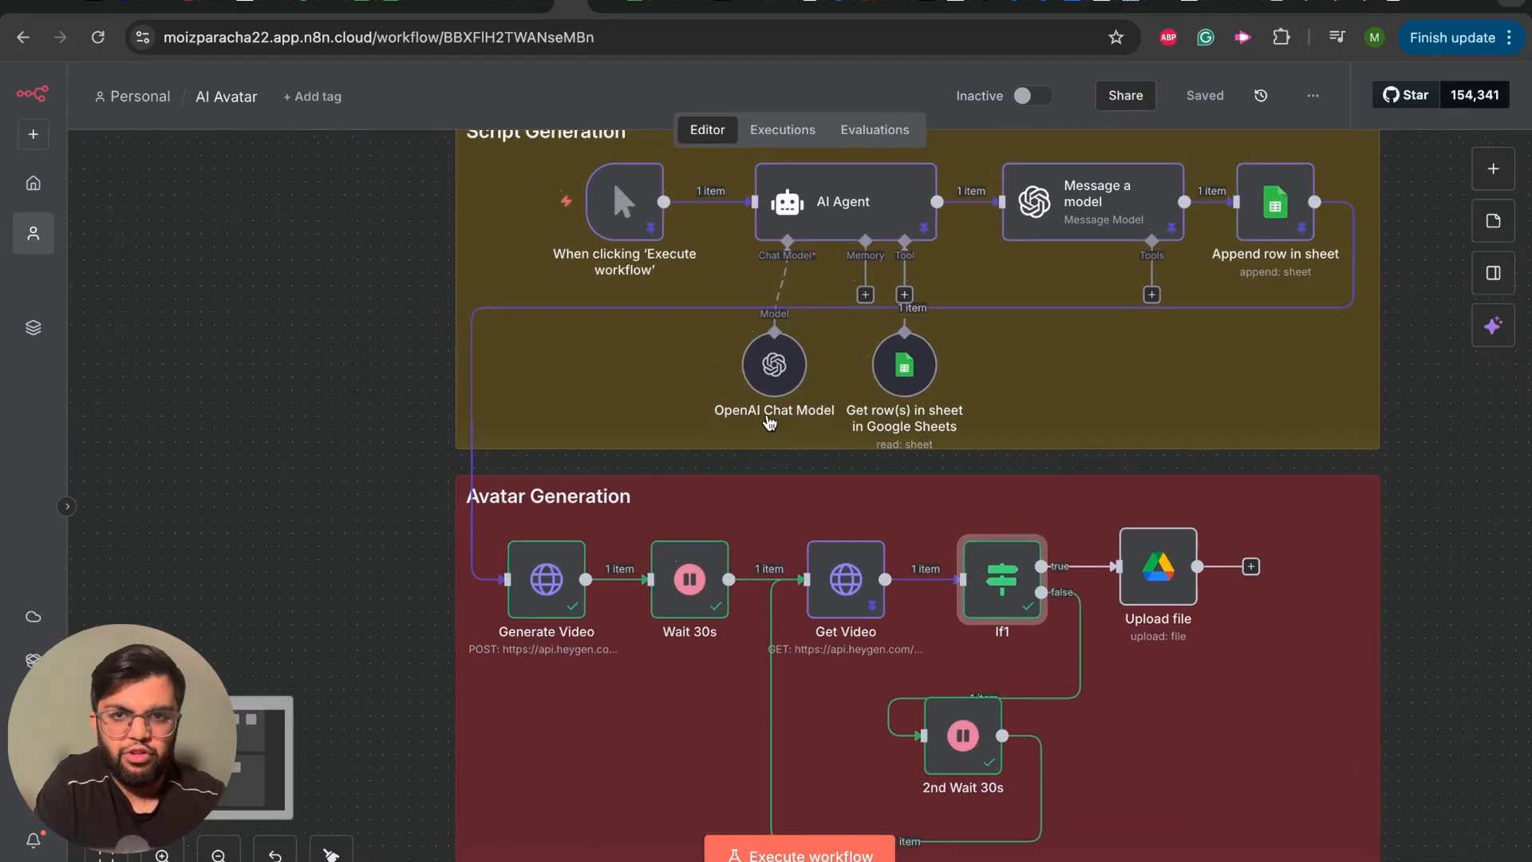
pyautogui.scroll(-2, 769, 422)
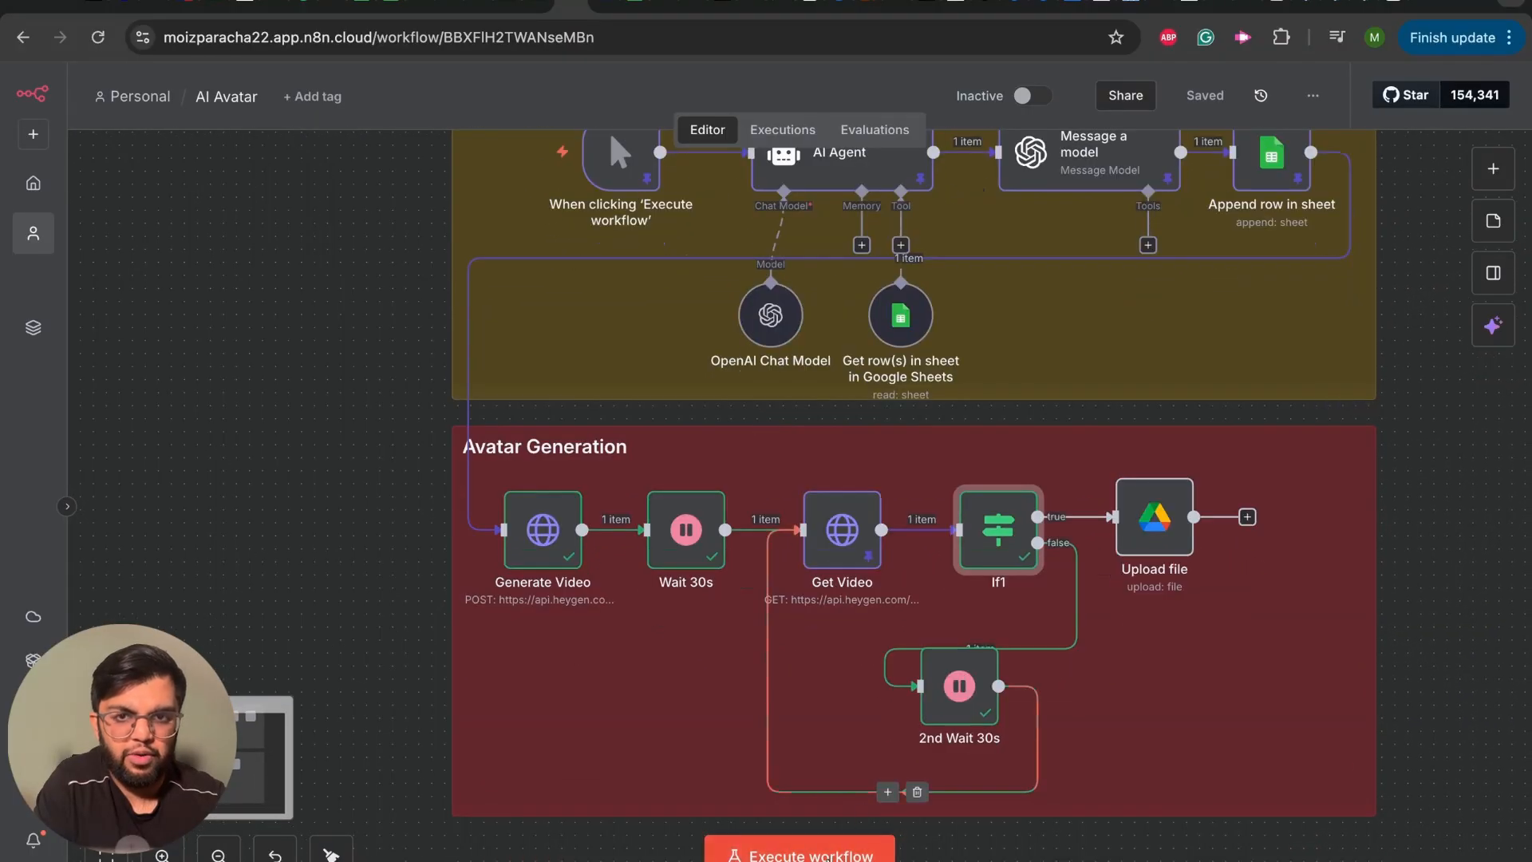
pyautogui.click(800, 852)
pyautogui.scroll(2, 702, 574)
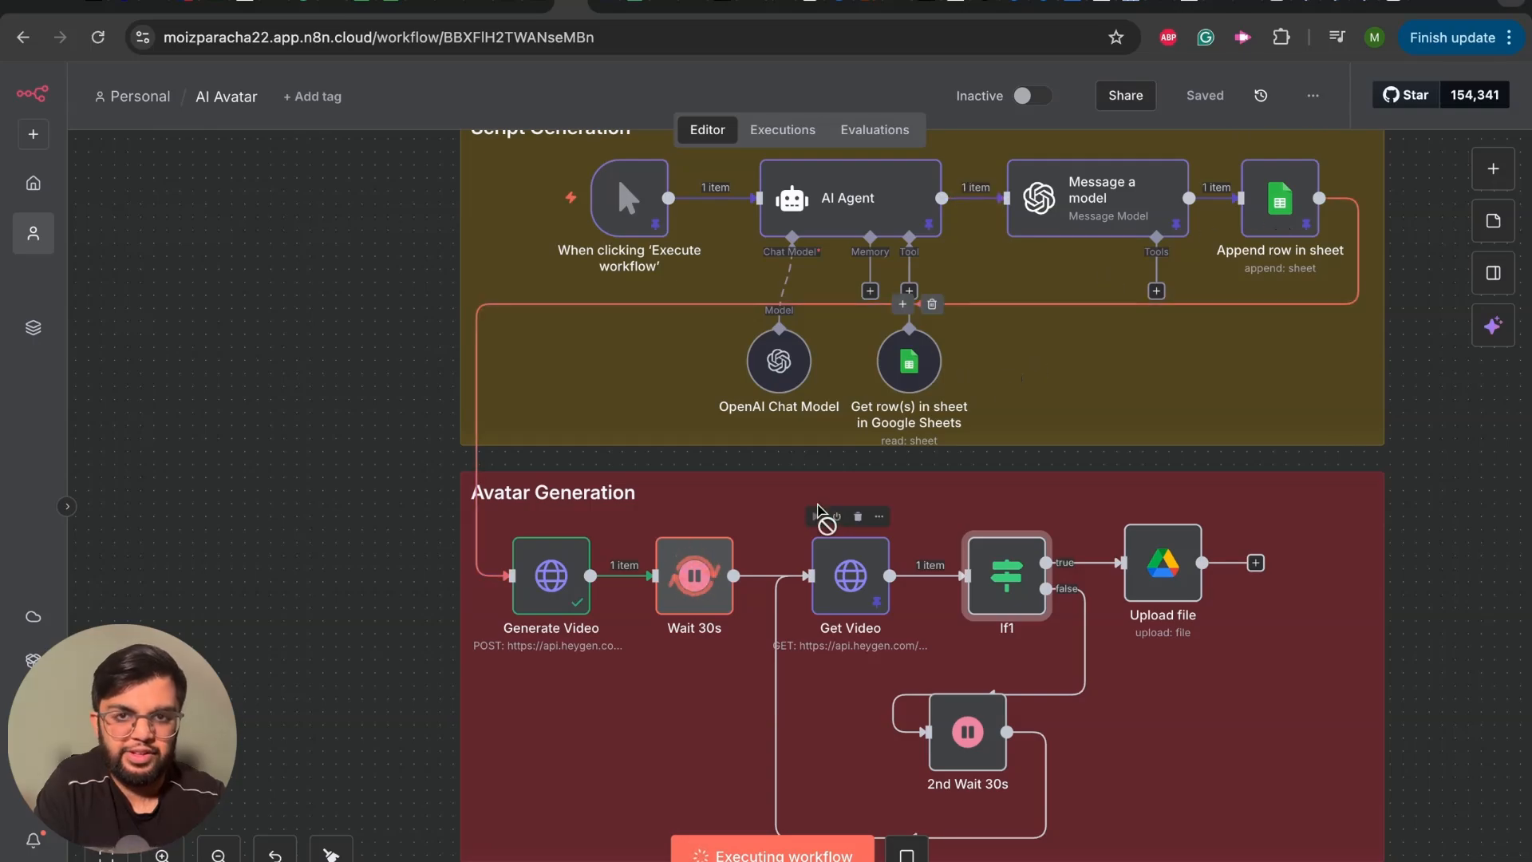
pyautogui.scroll(-1, 781, 650)
pyautogui.scroll(-3, 781, 650)
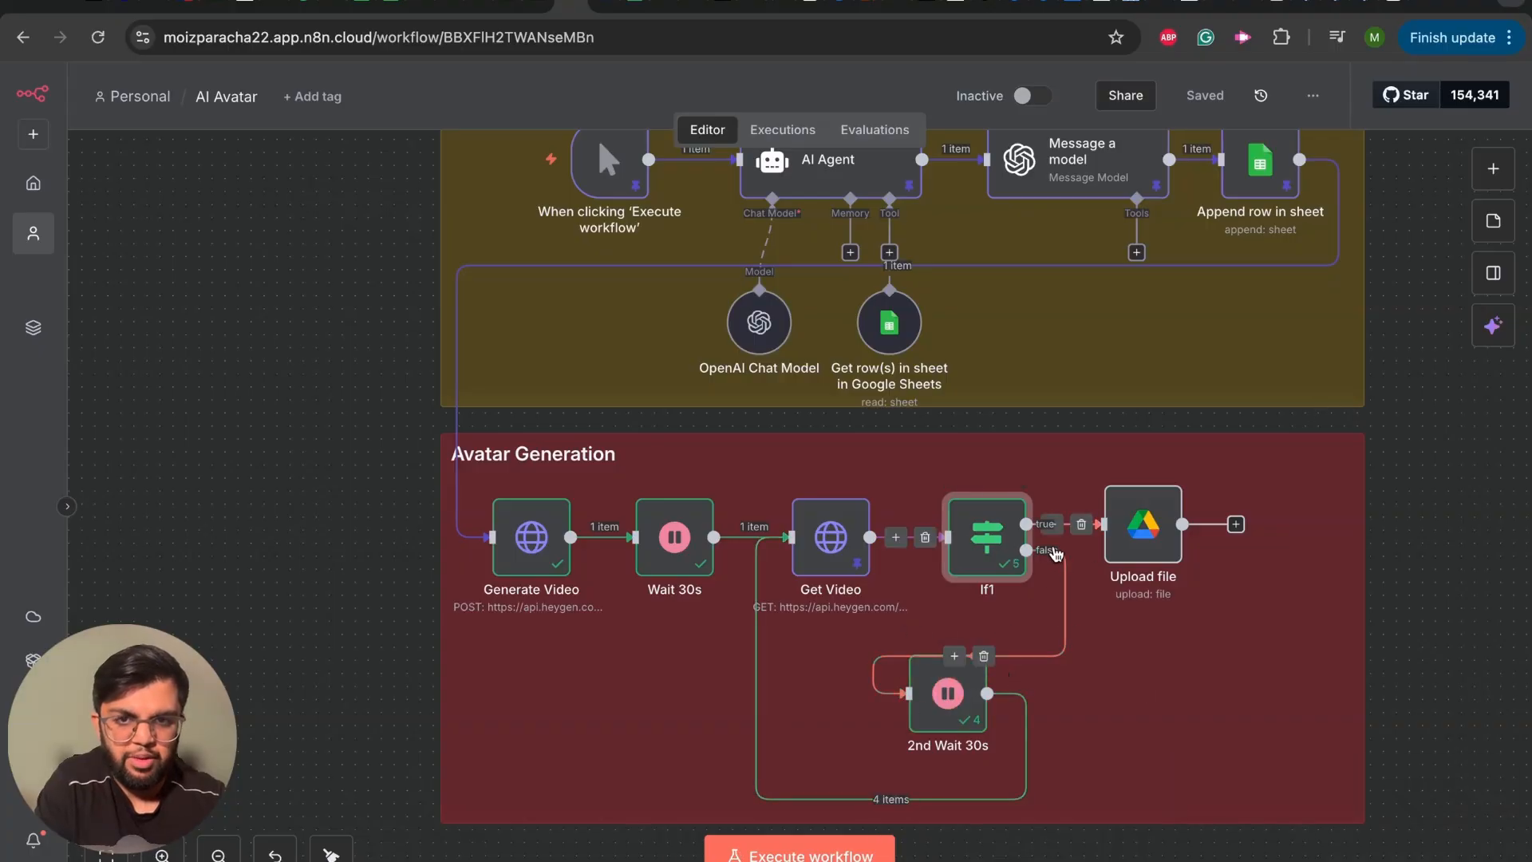
# Switch to the Google Drive folder open in the browser
pyautogui.moveTo(572, 224)
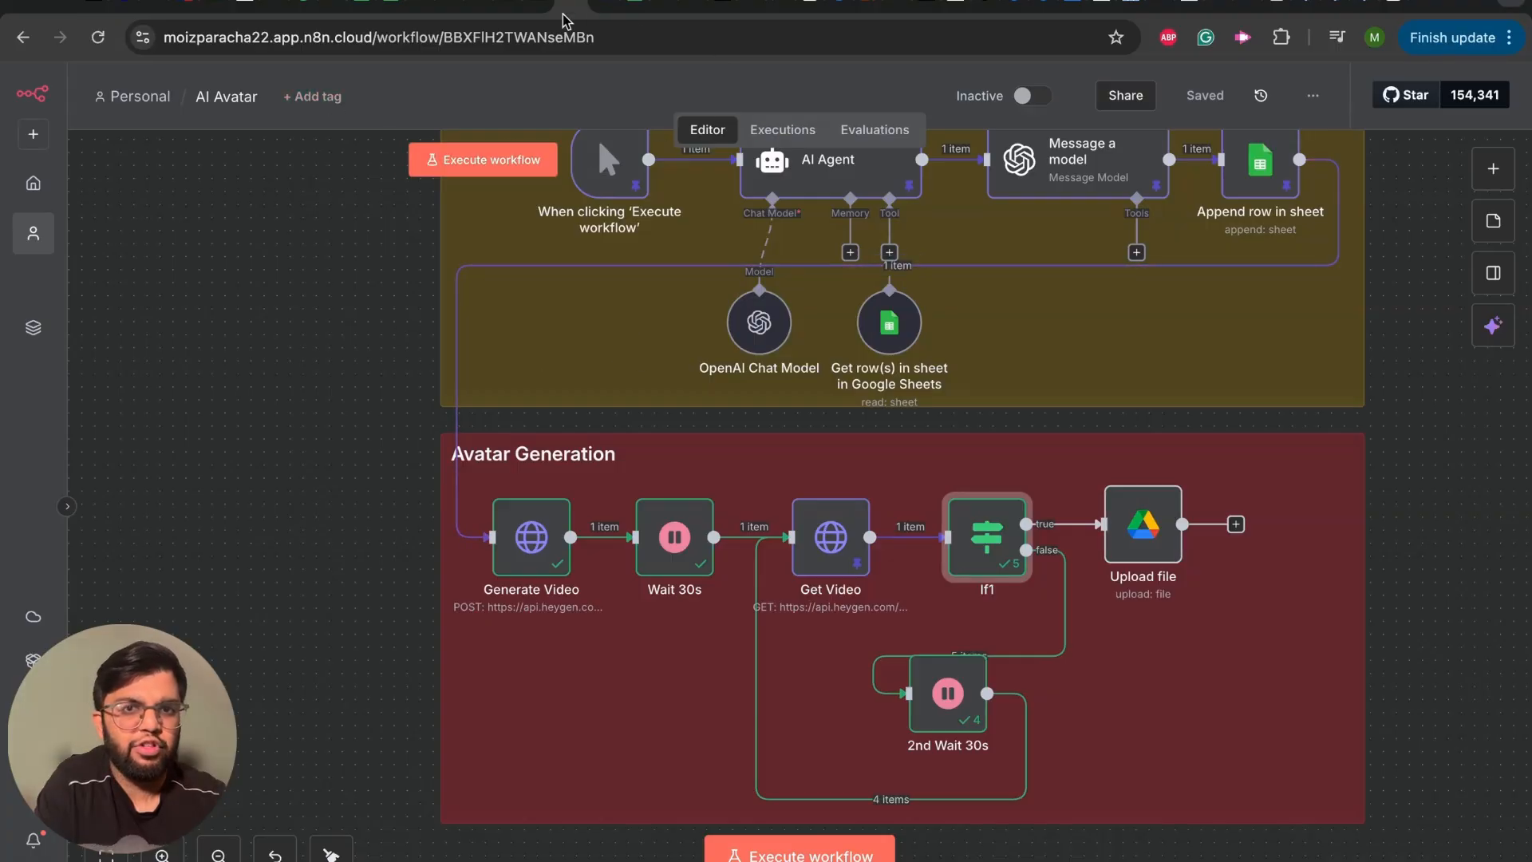
pyautogui.click(331, 7)
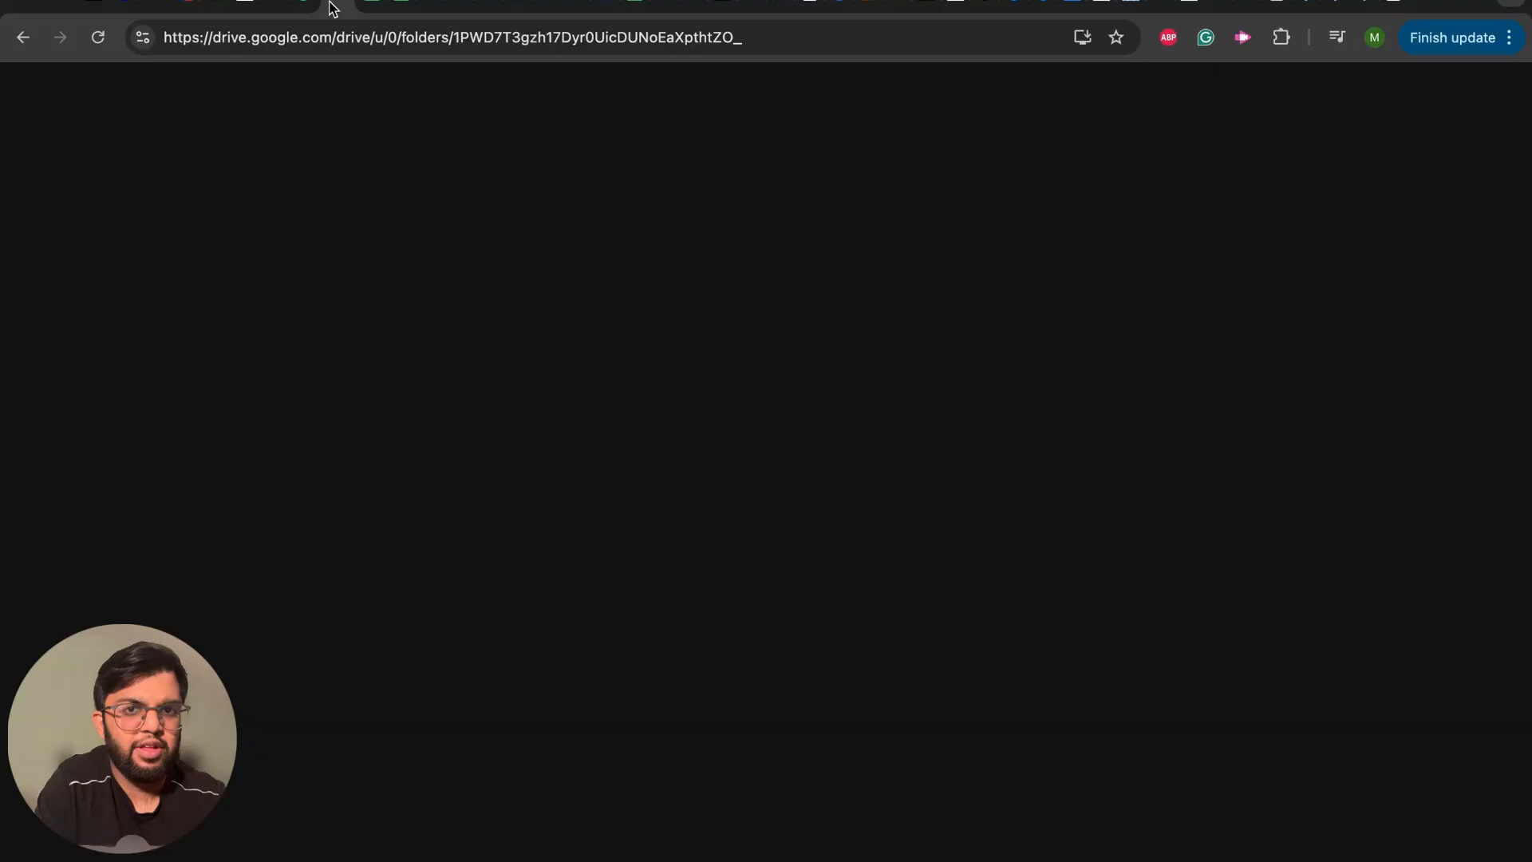